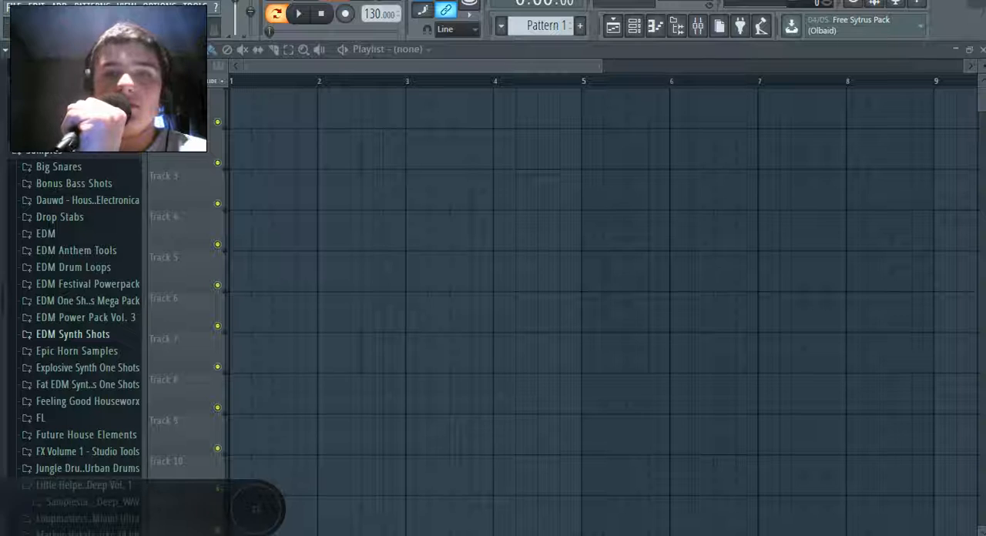
Open the recent project Song 35.flp and play its arrangement from the start
{"action": "left_click", "coordinate": [14, 7]}
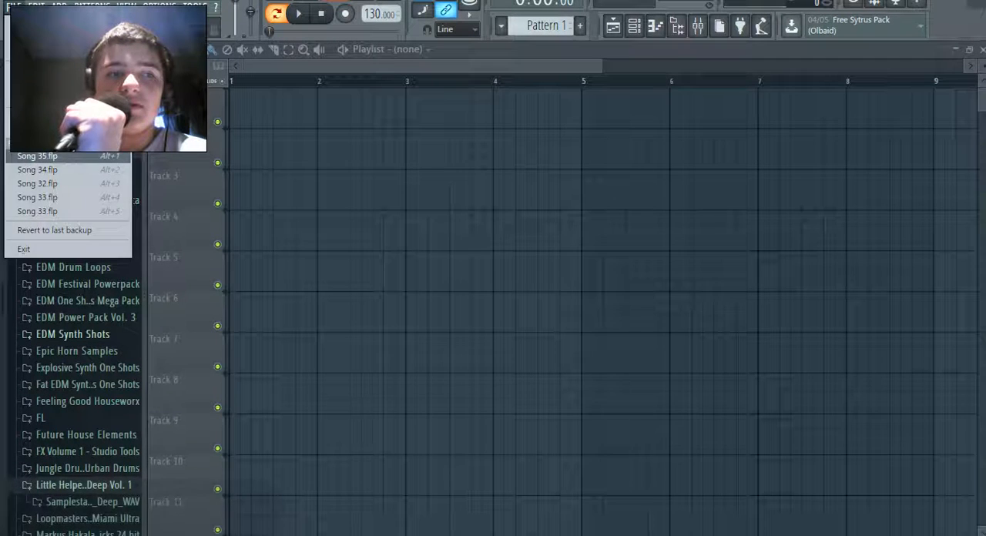
{"action": "left_click", "coordinate": [46, 155]}
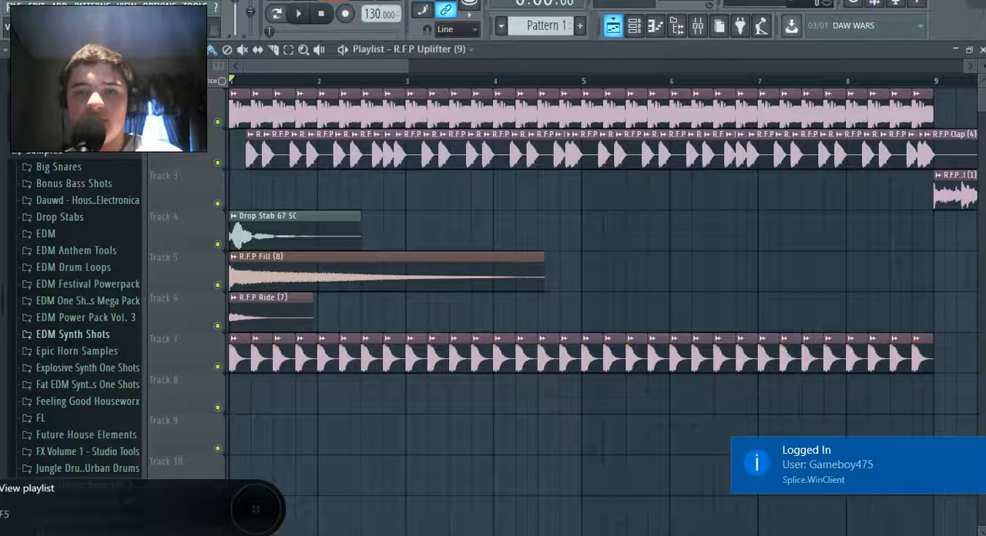
{"action": "key", "text": "space"}
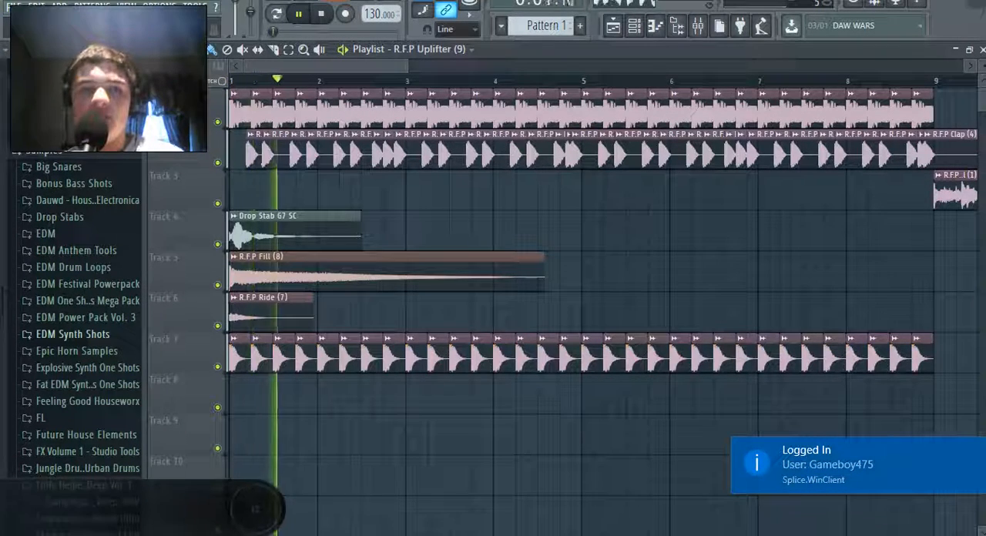
{"action": "scroll", "coordinate": [601, 300], "scroll_direction": "down", "scroll_amount": 6}
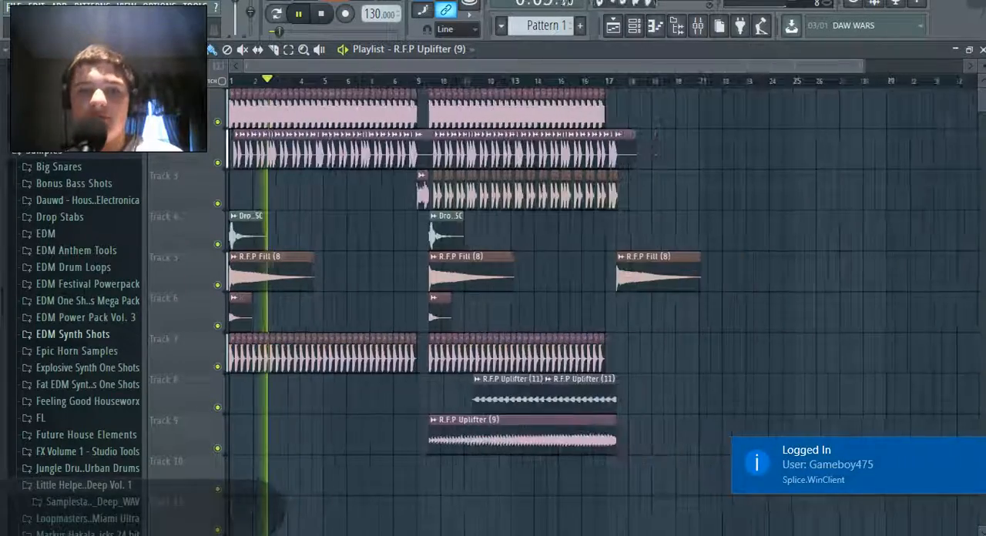
{"action": "scroll", "coordinate": [601, 300], "scroll_direction": "up", "scroll_amount": 8}
{"action": "scroll", "coordinate": [601, 300], "scroll_direction": "right", "scroll_amount": 2}
{"action": "scroll", "coordinate": [600, 301], "scroll_direction": "left", "scroll_amount": 2}
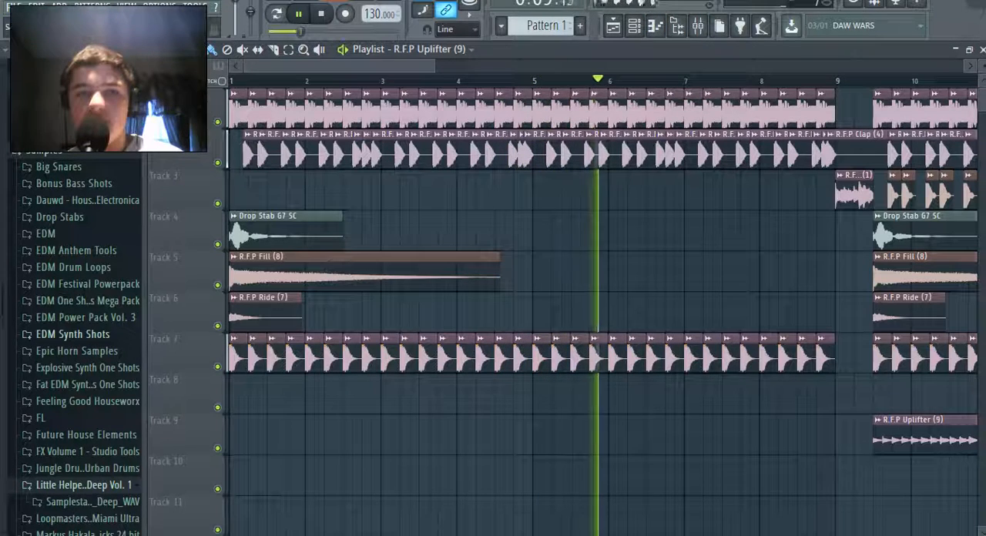
Lower the Insert 7 volume fader slightly in the mixer, return to the playlist and stop playback
{"action": "left_click", "coordinate": [719, 26]}
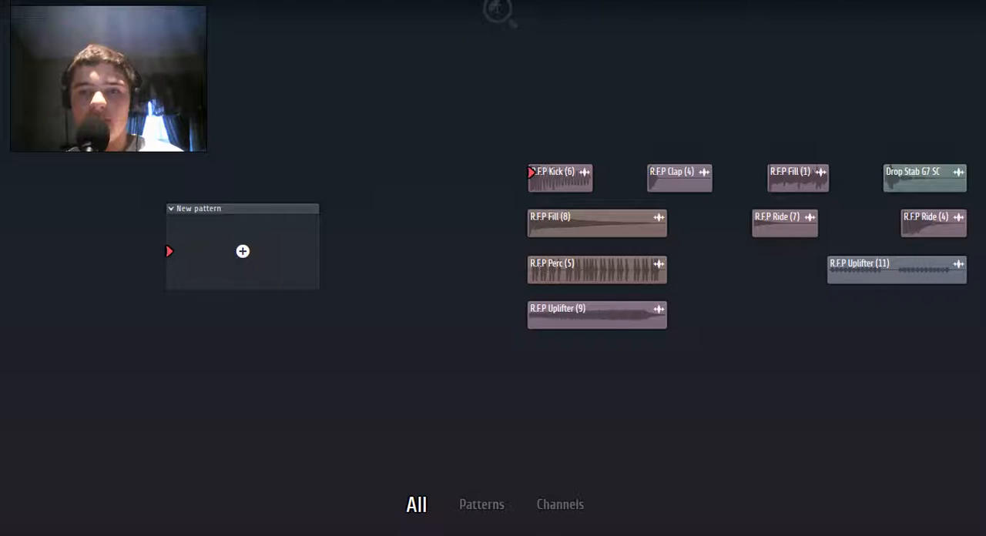
{"action": "left_click", "coordinate": [698, 26]}
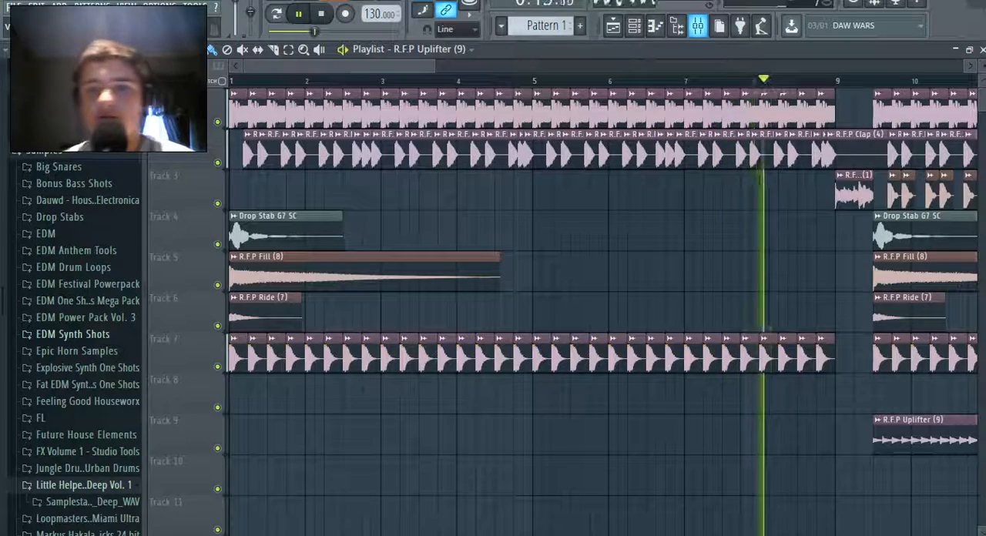
{"action": "left_click", "coordinate": [698, 26]}
{"action": "left_click_drag", "start_coordinate": [317, 259], "coordinate": [317, 271]}
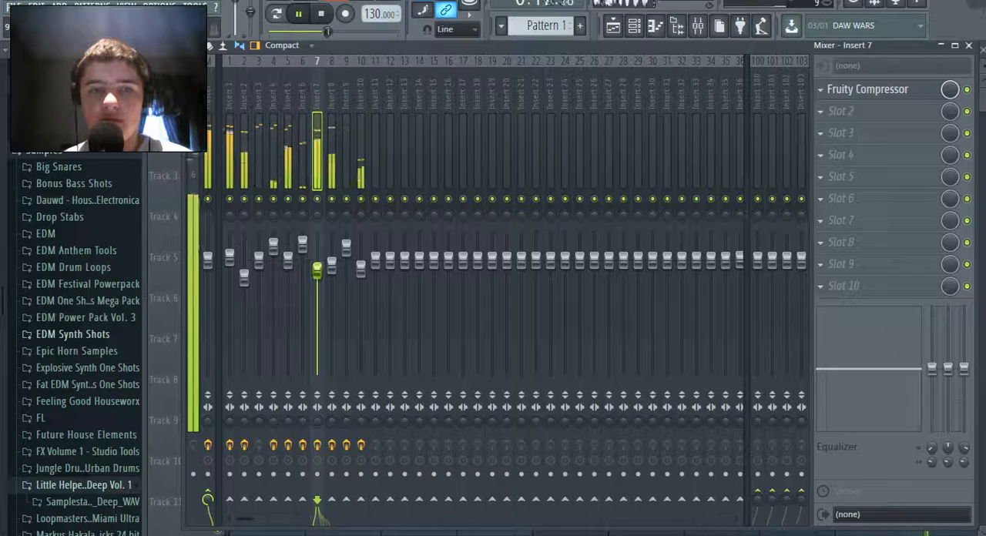
{"action": "left_click", "coordinate": [613, 26]}
{"action": "left_click", "coordinate": [13, 7]}
{"action": "left_click", "coordinate": [13, 7]}
{"action": "left_click_drag", "start_coordinate": [434, 66], "coordinate": [460, 66]}
{"action": "left_click", "coordinate": [321, 13]}
Create an automation clip for the channel volume of R.F.P Uplifter (11)
{"action": "left_click_drag", "start_coordinate": [396, 66], "coordinate": [498, 67]}
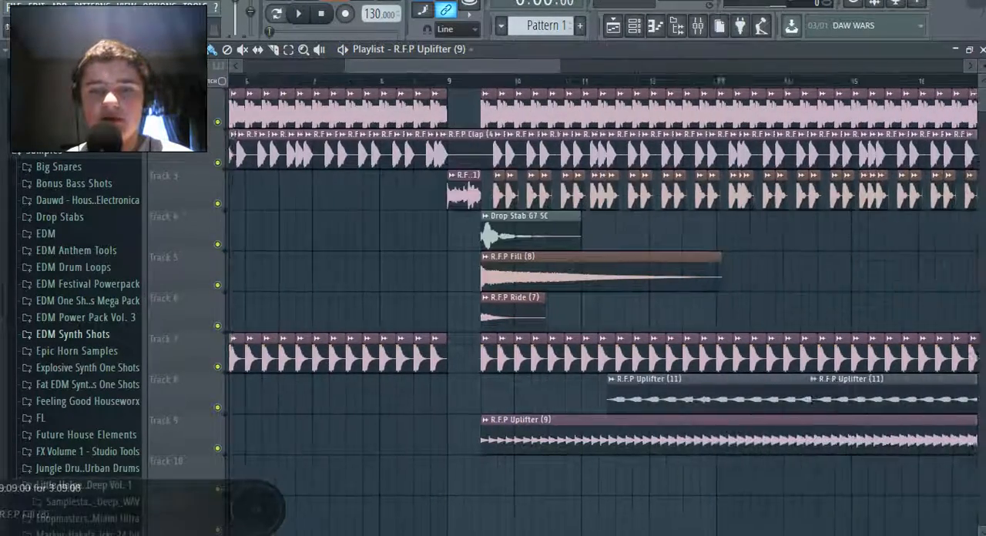
{"action": "left_click", "coordinate": [634, 26]}
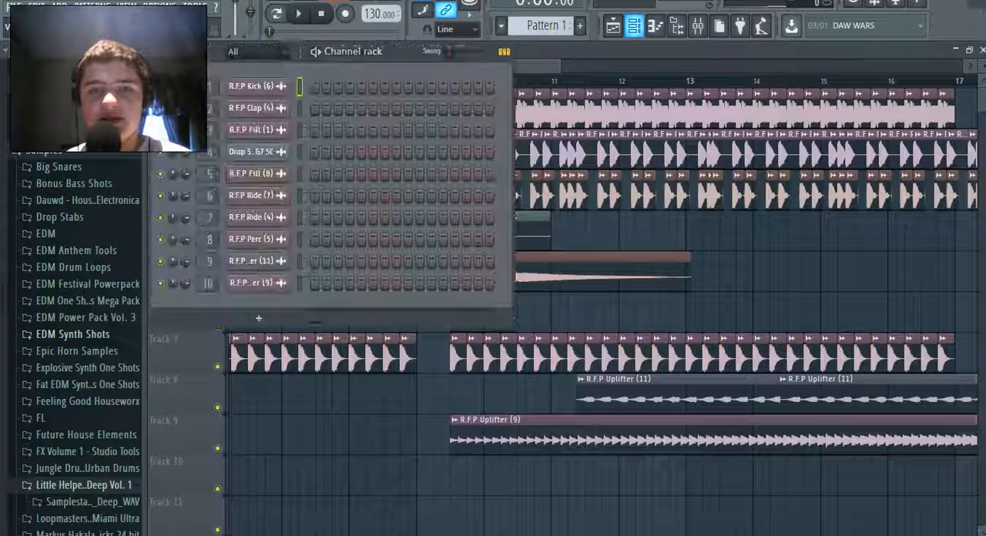
{"action": "left_click", "coordinate": [254, 261]}
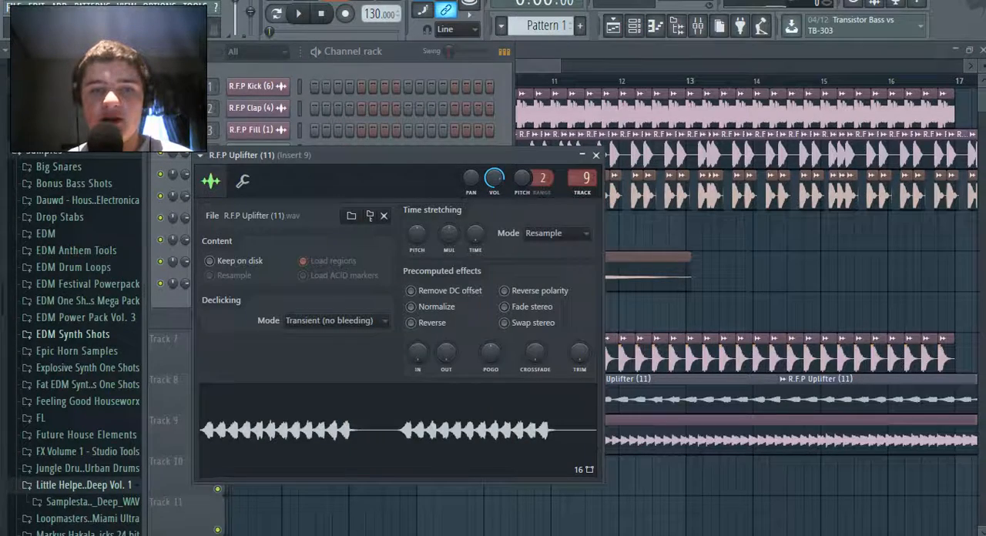
{"action": "right_click", "coordinate": [495, 180]}
{"action": "left_click", "coordinate": [539, 269]}
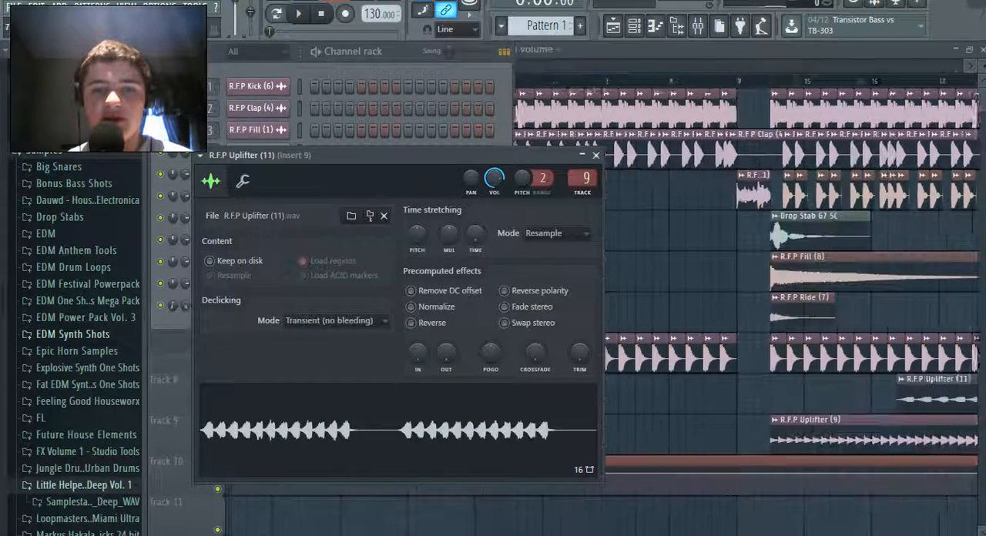
Shape the uplifter volume automation to rise from a minimum point at bar 11 to a high point where the uplifter clips end
{"action": "scroll", "coordinate": [600, 292], "scroll_direction": "right", "scroll_amount": 7}
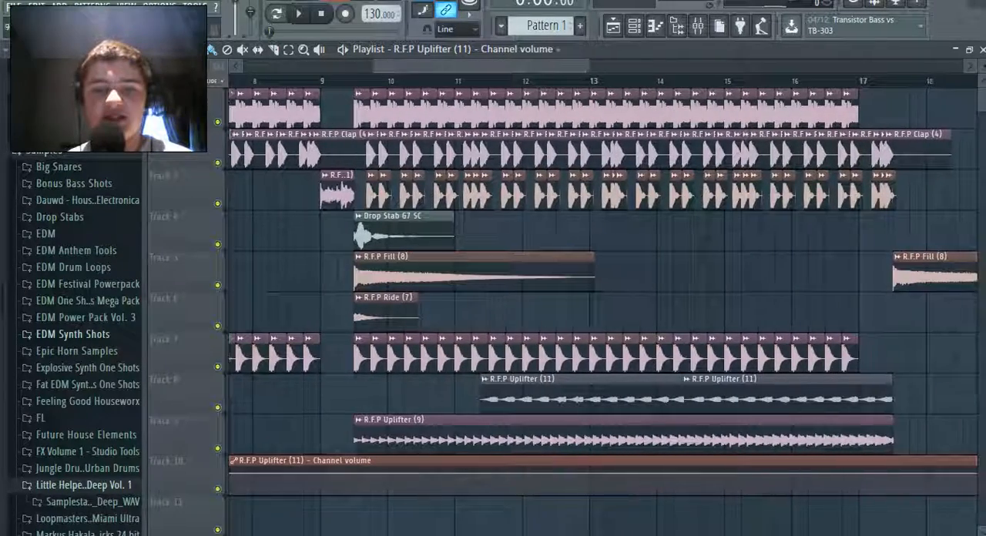
{"action": "right_click", "coordinate": [469, 476]}
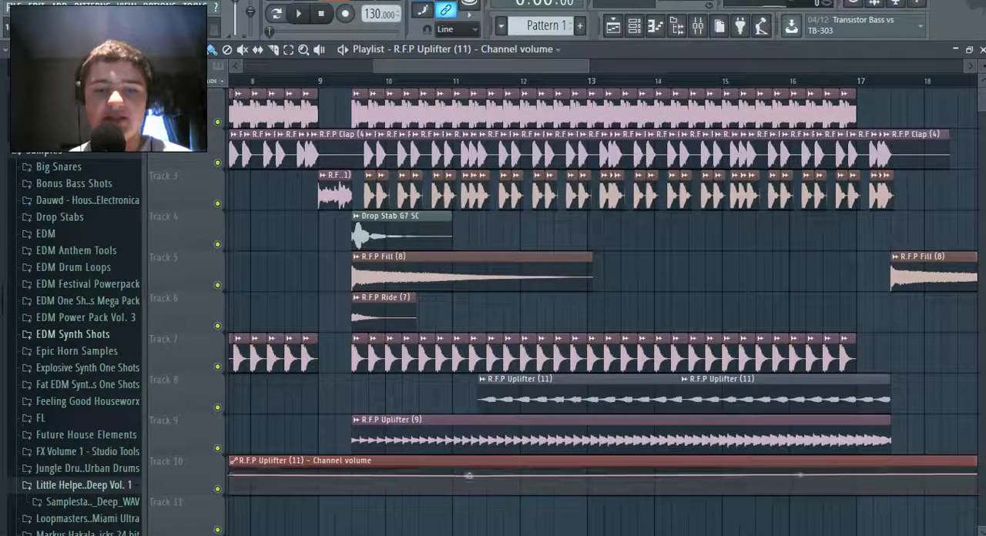
{"action": "left_click_drag", "start_coordinate": [470, 476], "coordinate": [452, 493]}
{"action": "left_click_drag", "start_coordinate": [524, 66], "coordinate": [564, 67]}
{"action": "right_click", "coordinate": [753, 482]}
{"action": "left_click_drag", "start_coordinate": [753, 482], "coordinate": [754, 467]}
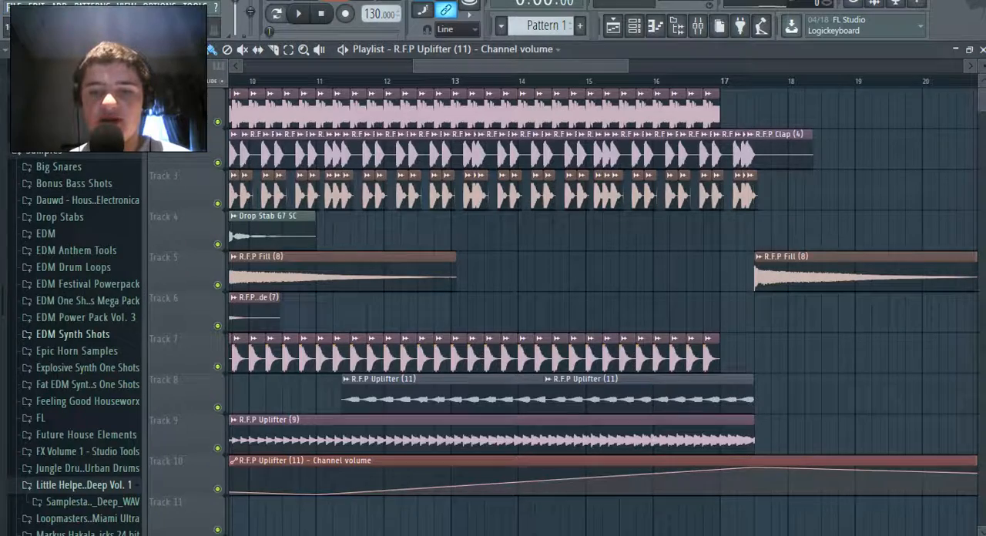
Play the arrangement from about bar 7.5 to hear the automated uplifter, and stop playback
{"action": "left_click_drag", "start_coordinate": [584, 66], "coordinate": [473, 66]}
{"action": "left_click", "coordinate": [476, 81]}
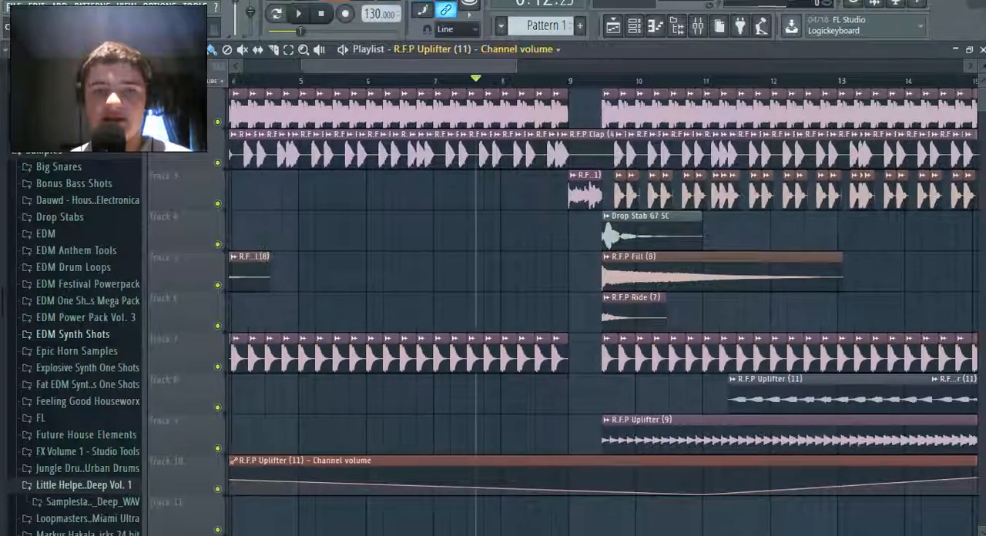
{"action": "key", "text": "space"}
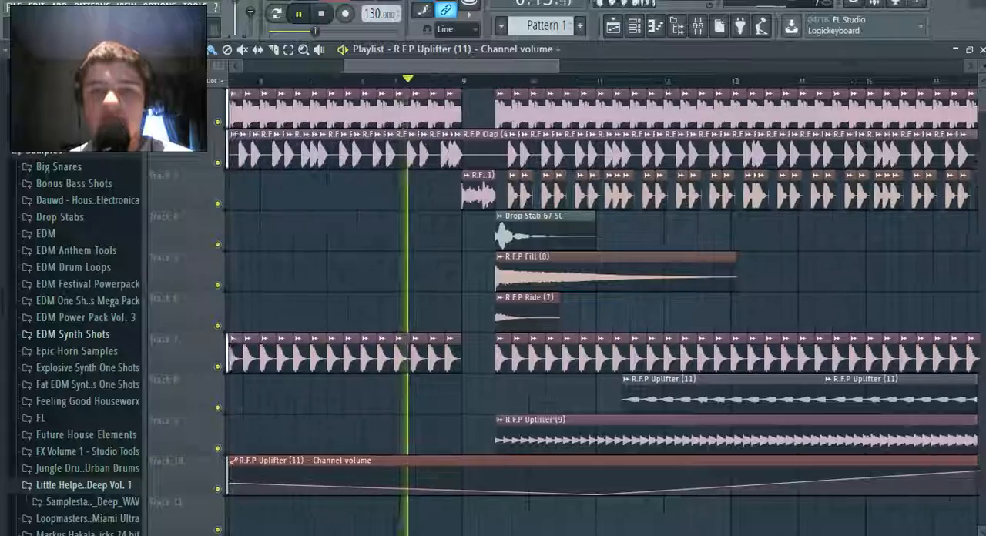
{"action": "left_click_drag", "start_coordinate": [474, 66], "coordinate": [575, 67]}
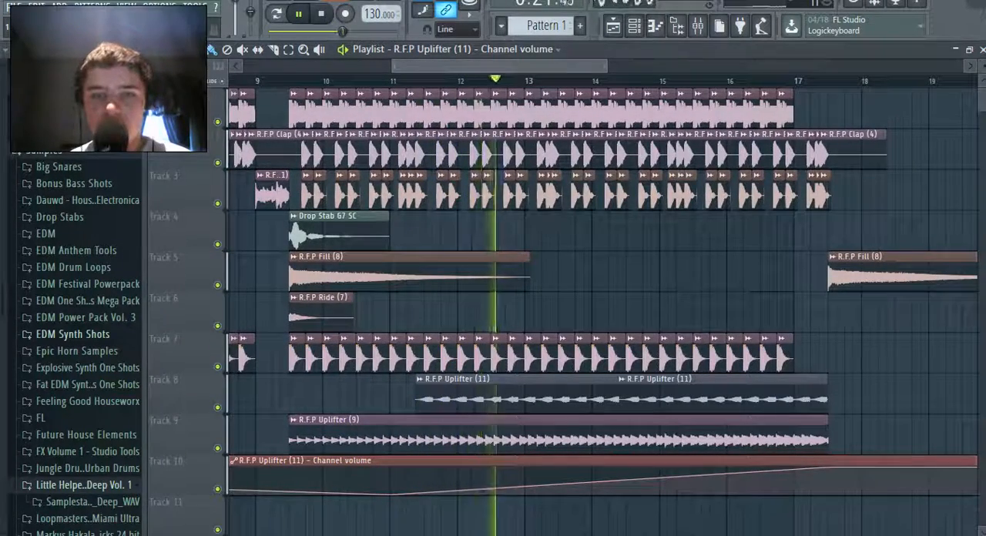
{"action": "left_click", "coordinate": [14, 7]}
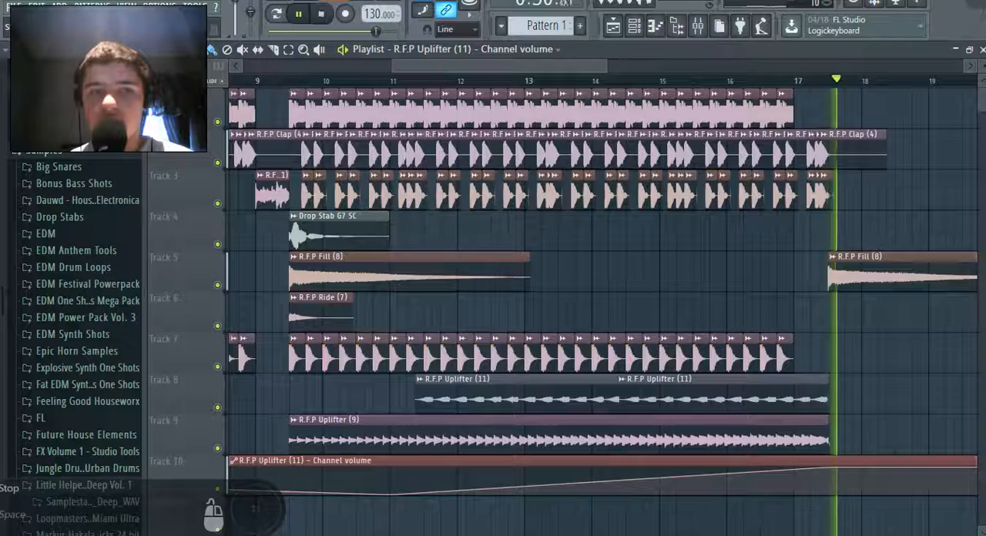
{"action": "key", "text": "space"}
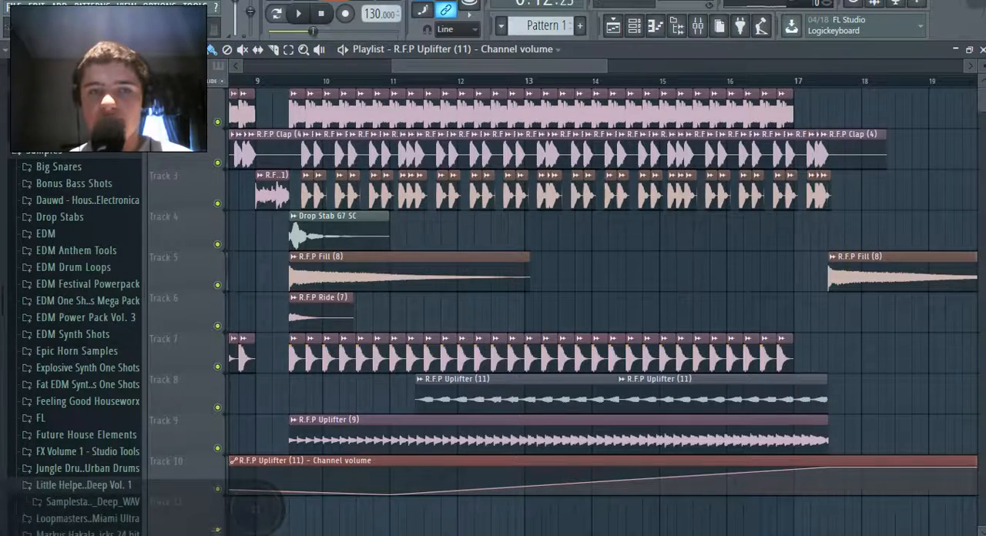
Review the whole arrangement through its last clips near bar 21 and return the playback position to the start
{"action": "scroll", "coordinate": [603, 293], "scroll_direction": "right", "scroll_amount": 3}
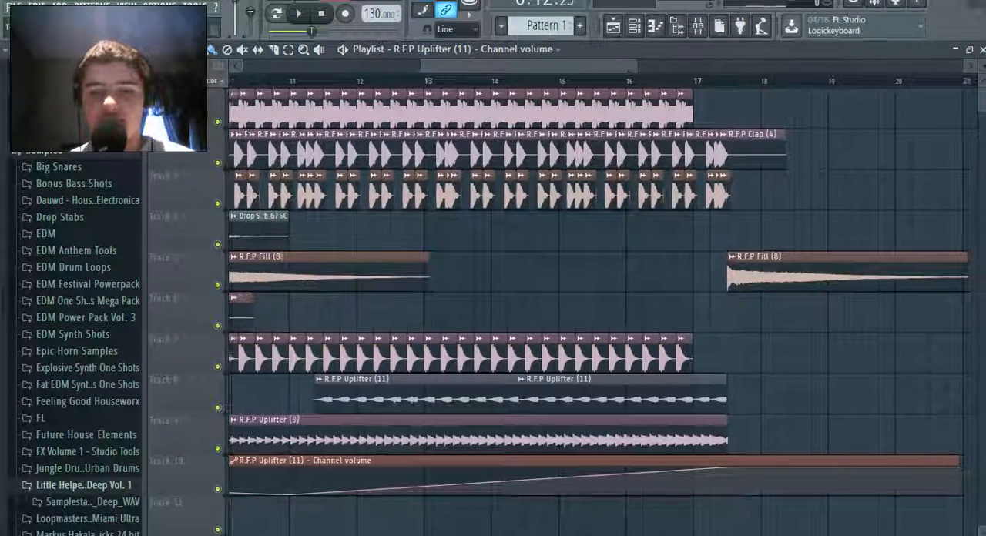
{"action": "left_click_drag", "start_coordinate": [423, 66], "coordinate": [242, 66]}
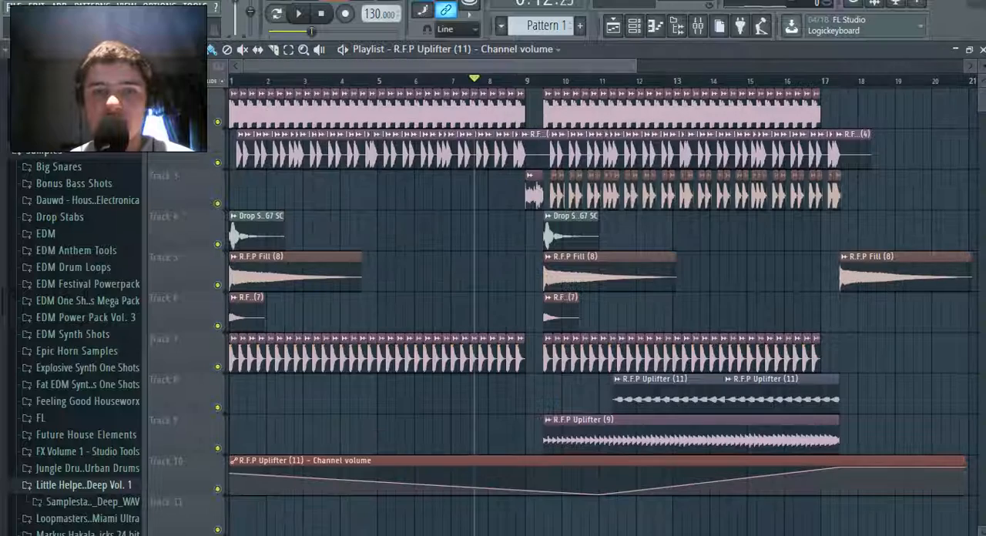
{"action": "left_click", "coordinate": [14, 7]}
{"action": "left_click", "coordinate": [31, 67]}
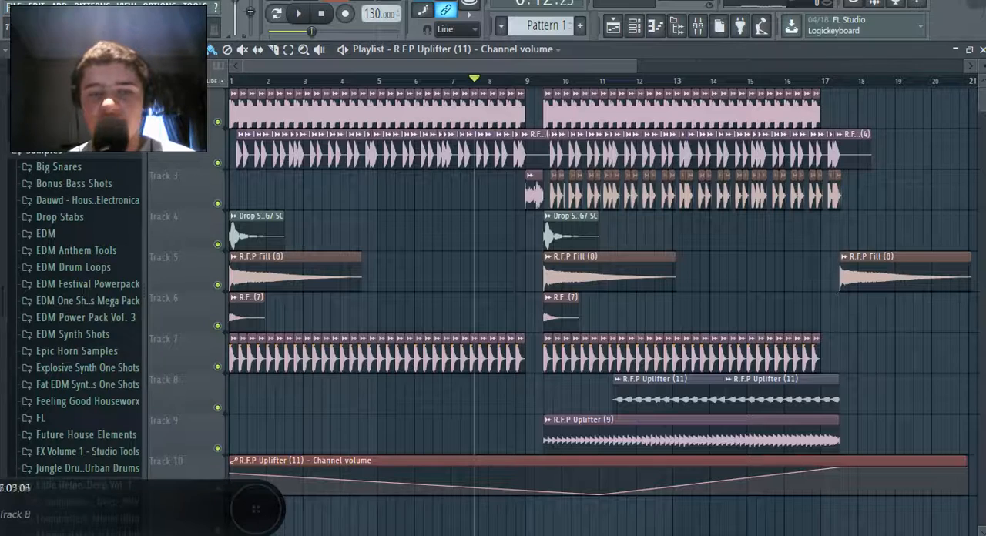
{"action": "left_click", "coordinate": [474, 49]}
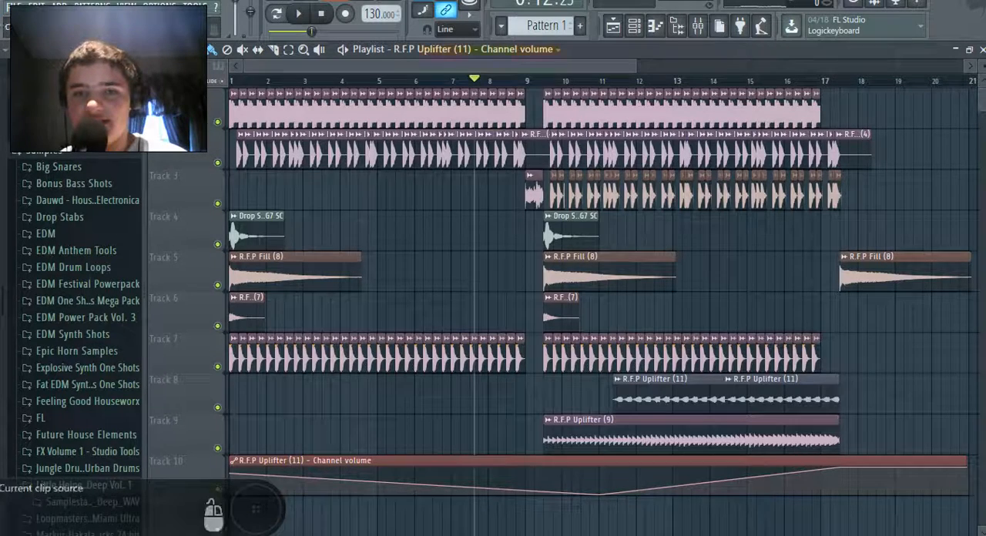
{"action": "left_click", "coordinate": [474, 50]}
{"action": "scroll", "coordinate": [601, 277], "scroll_direction": "right", "scroll_amount": 5}
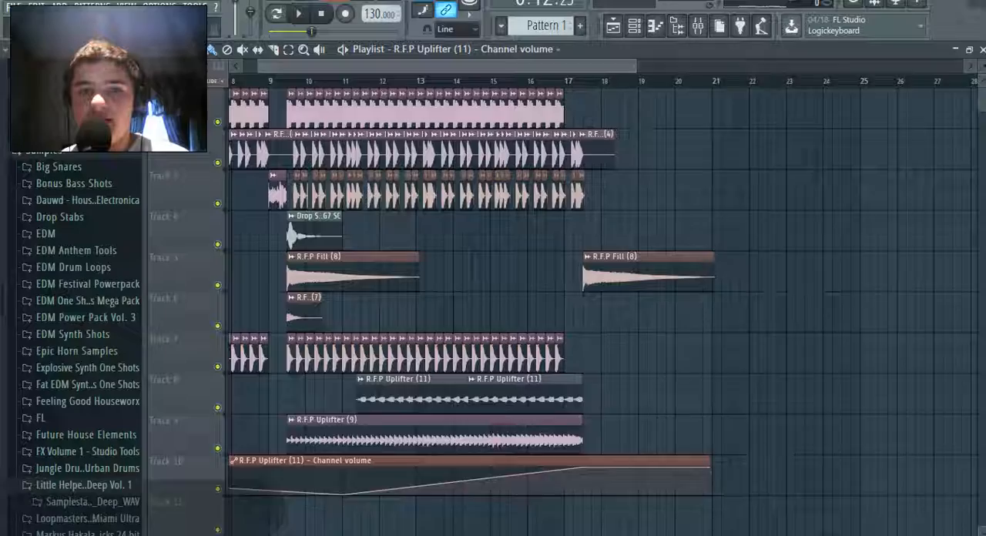
{"action": "scroll", "coordinate": [601, 277], "scroll_direction": "left", "scroll_amount": 5}
{"action": "key", "text": "space"}
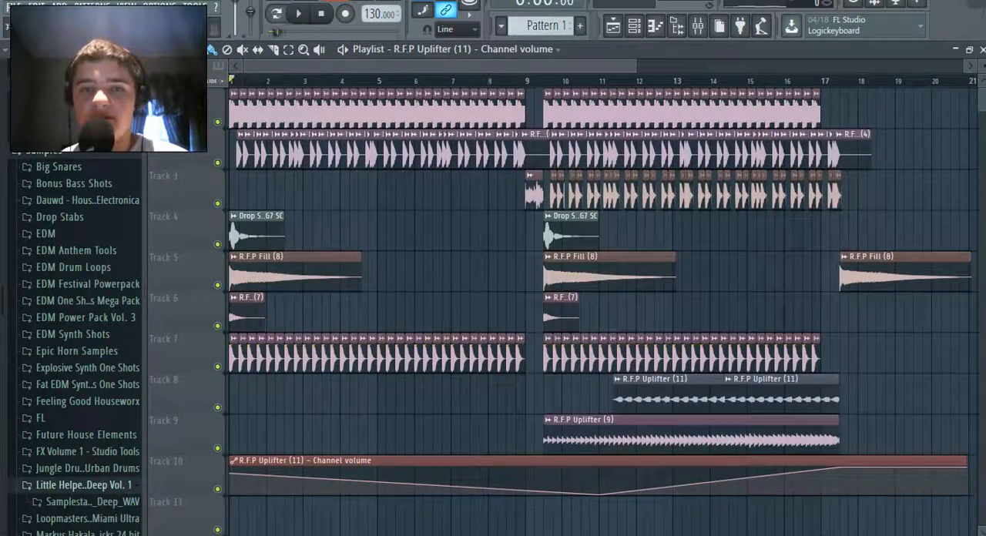
Add a Sylenth1_2 instrument channel to the channel rack and dismiss its skin and preset loading errors
{"action": "left_click", "coordinate": [634, 26]}
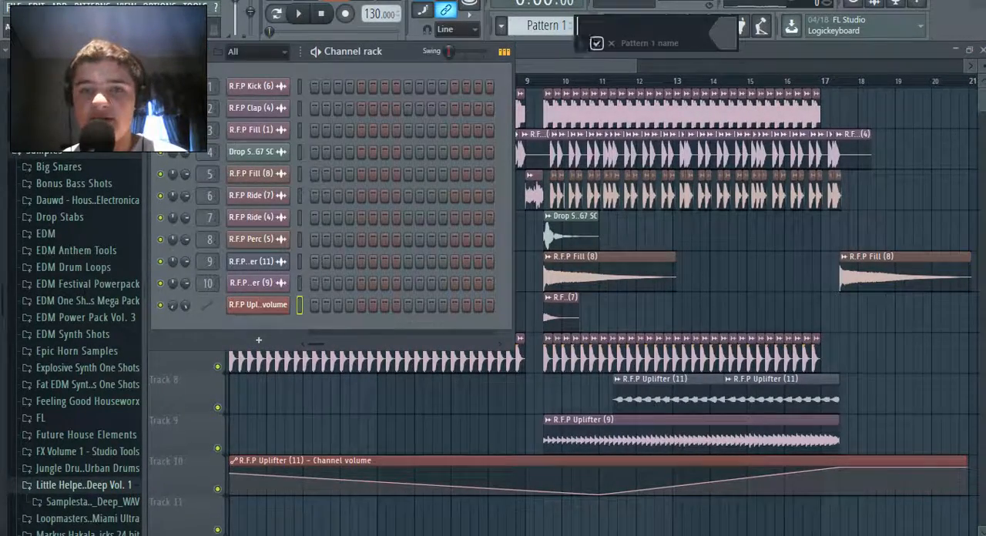
{"action": "left_click", "coordinate": [259, 339]}
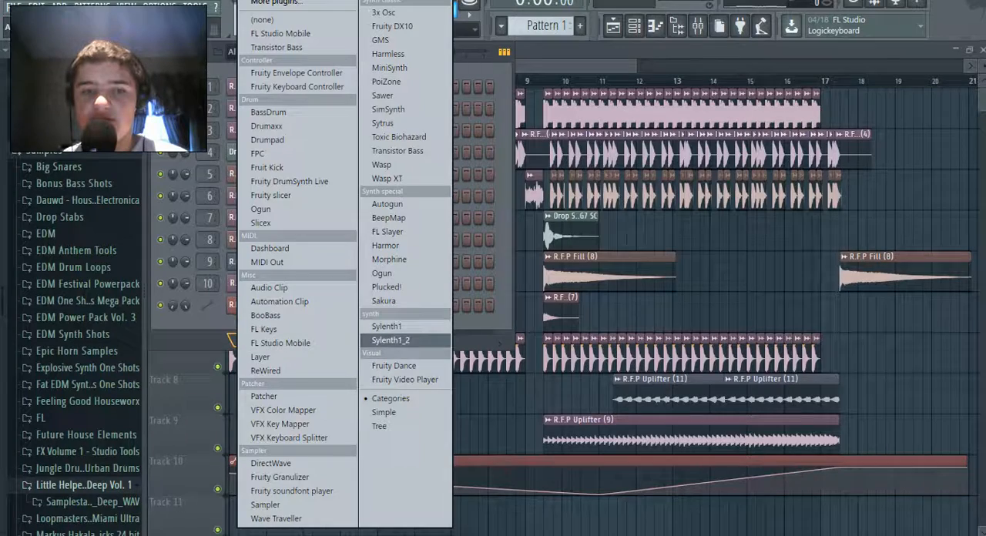
{"action": "left_click", "coordinate": [391, 340]}
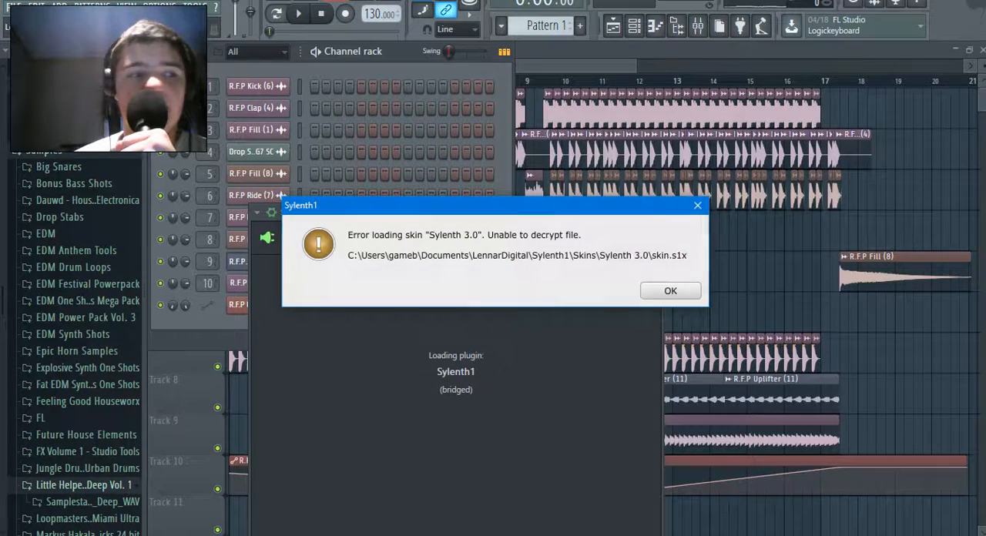
{"action": "key", "text": "Return"}
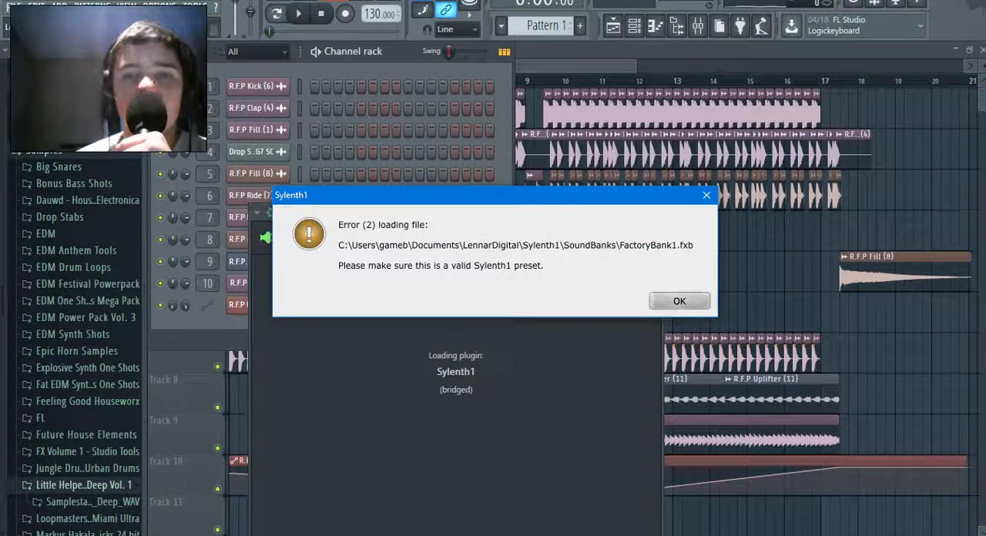
{"action": "key", "text": "Return"}
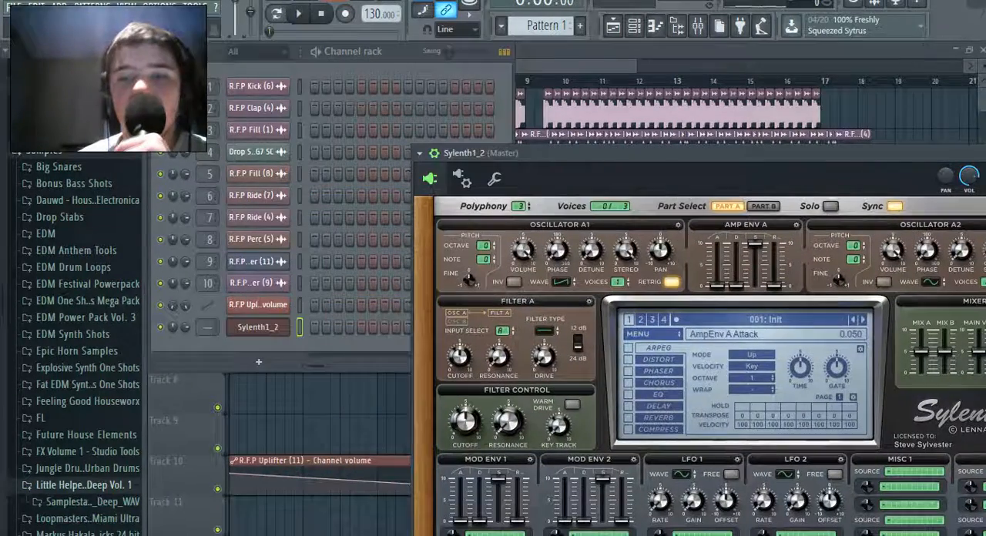
Load the factory bank Shocking Progressive House For Sylenth1 4 into Sylenth1_2
{"action": "left_click", "coordinate": [748, 334]}
{"action": "mouse_move", "coordinate": [655, 347]}
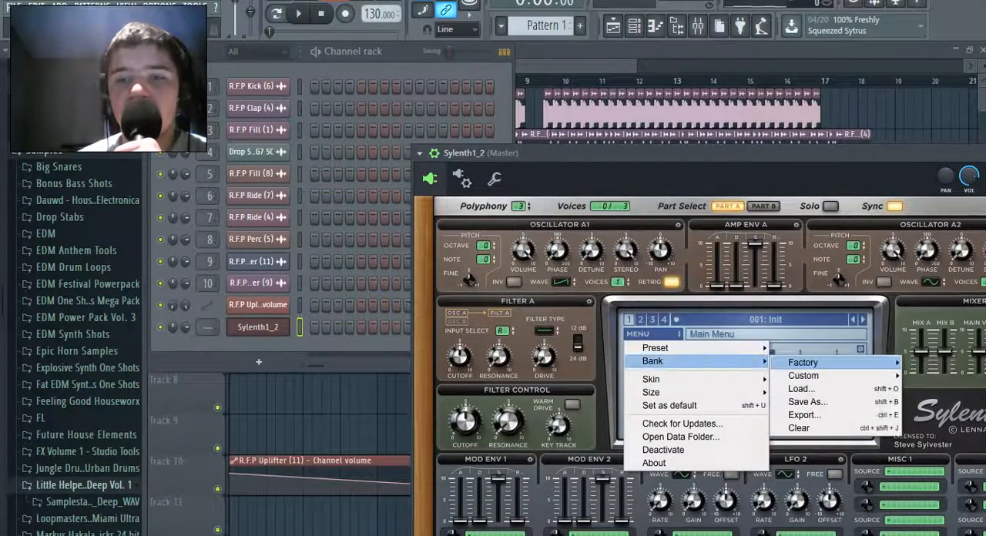
{"action": "mouse_move", "coordinate": [802, 363]}
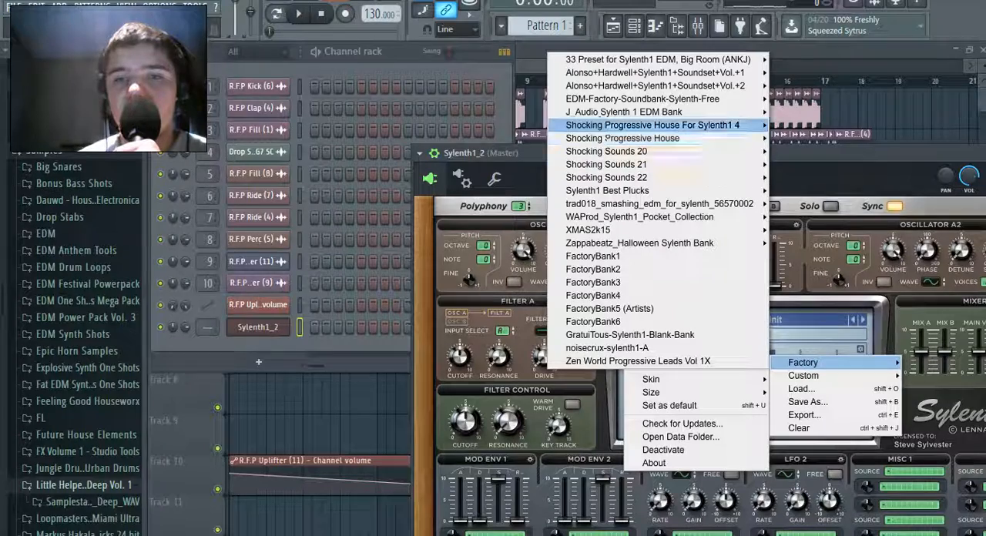
{"action": "mouse_move", "coordinate": [678, 126]}
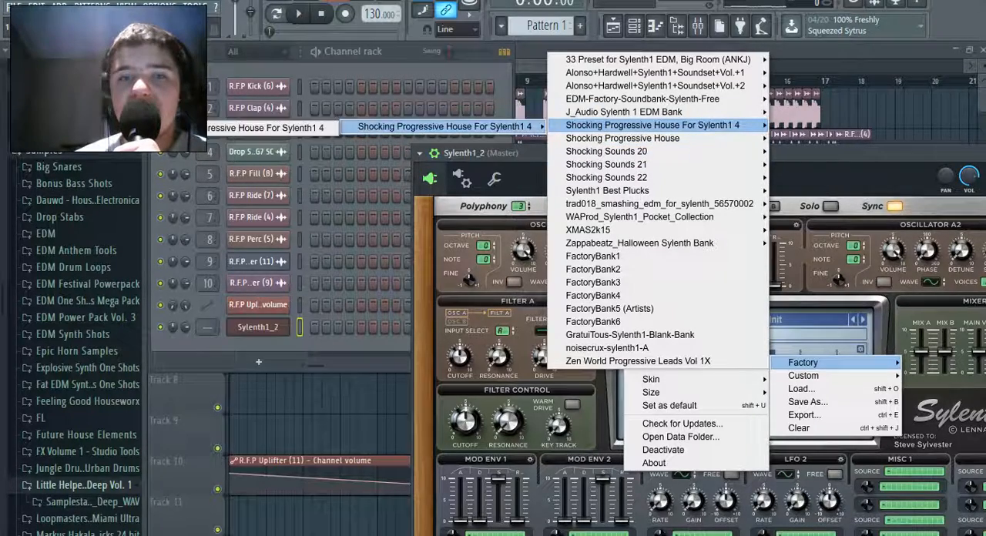
{"action": "mouse_move", "coordinate": [445, 126]}
{"action": "left_click", "coordinate": [299, 128]}
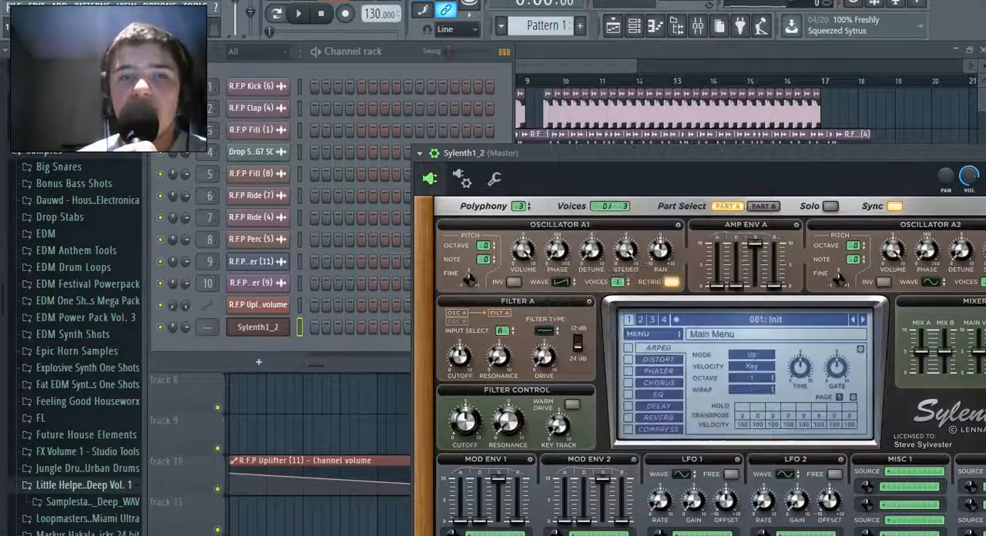
Look through the loaded bank's preset list in Sylenth1_2, from the VANDALISM leads to the bass sounds
{"action": "left_click_drag", "start_coordinate": [665, 154], "coordinate": [431, 169]}
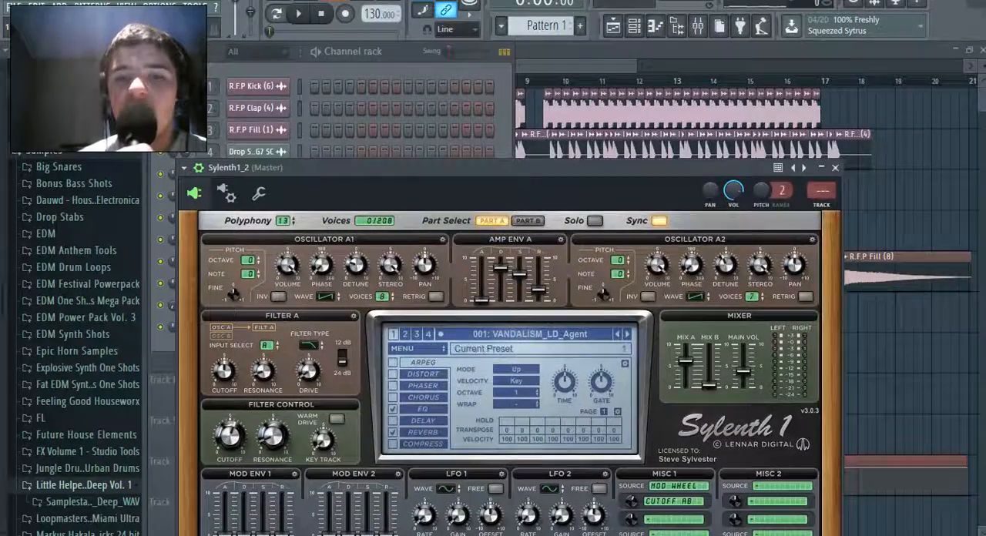
{"action": "left_click", "coordinate": [508, 333]}
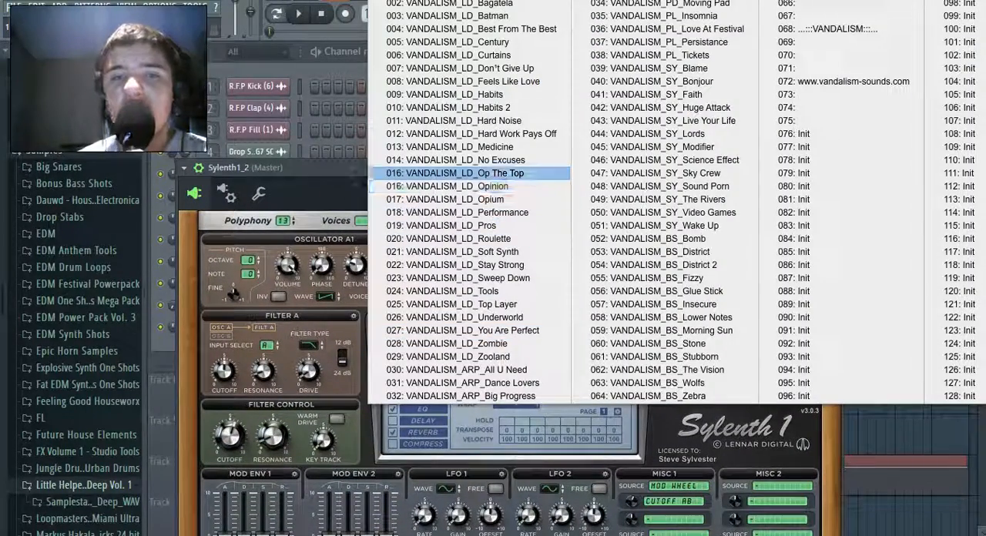
{"action": "left_click", "coordinate": [478, 2]}
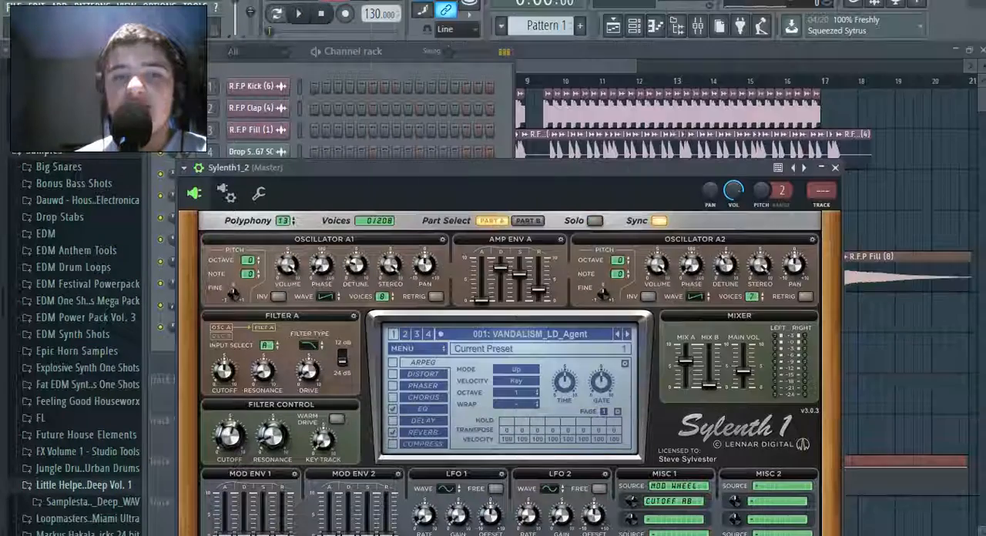
{"action": "left_click", "coordinate": [656, 26]}
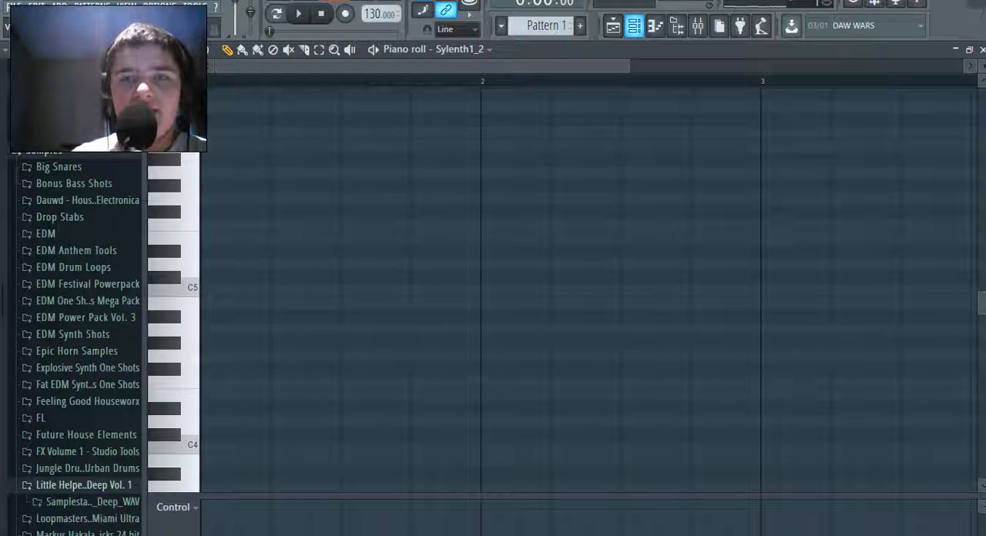
{"action": "key", "text": "F6"}
{"action": "left_click", "coordinate": [258, 327]}
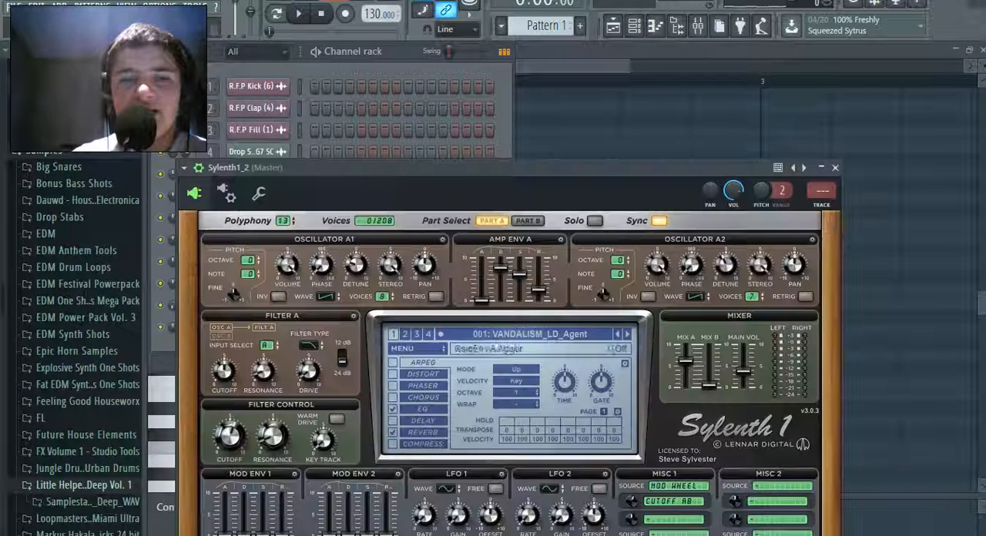
{"action": "left_click", "coordinate": [572, 334]}
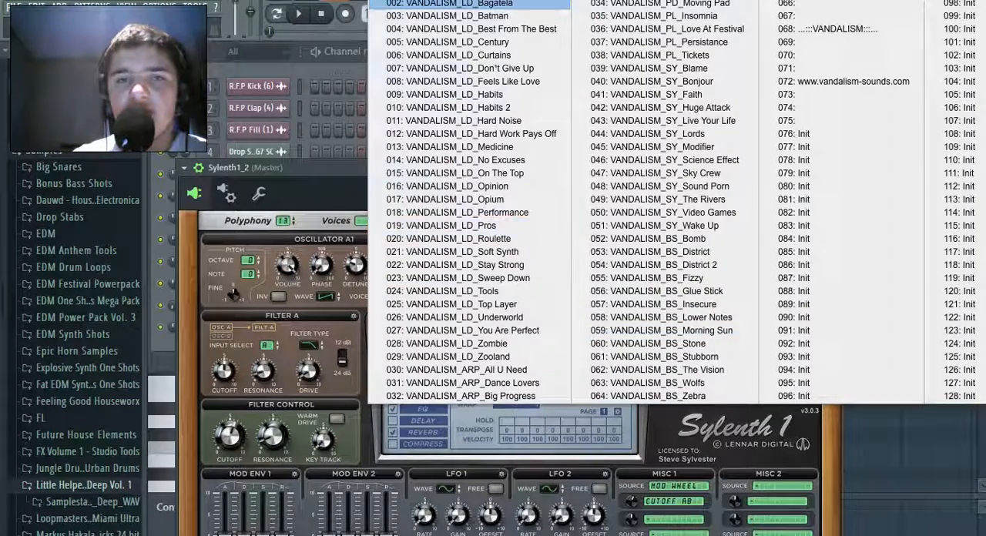
{"action": "left_click", "coordinate": [531, 2]}
Place a half-beat C5 note at the start of Sylenth1_2's piano roll and play it in a loop
{"action": "left_click", "coordinate": [656, 26]}
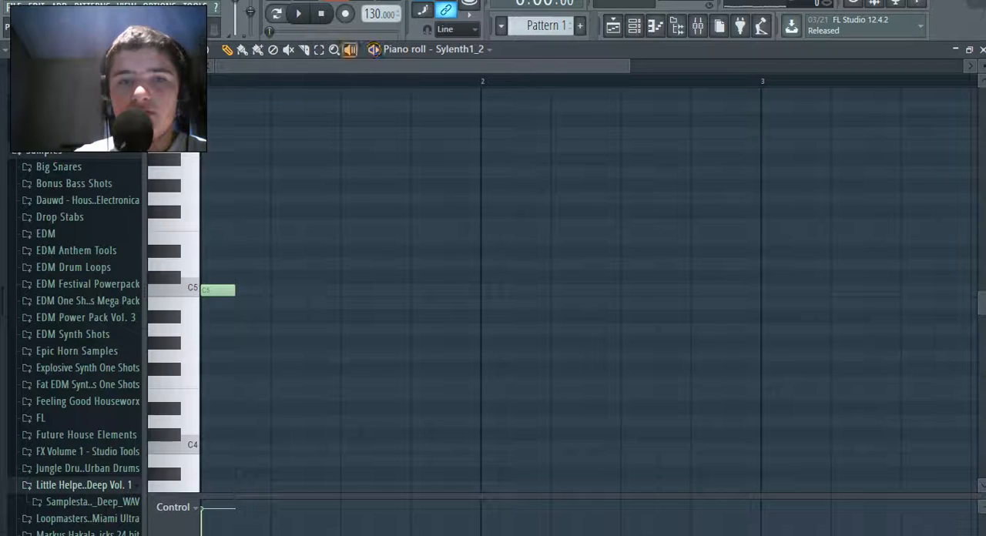
{"action": "key", "text": "ctrl+a"}
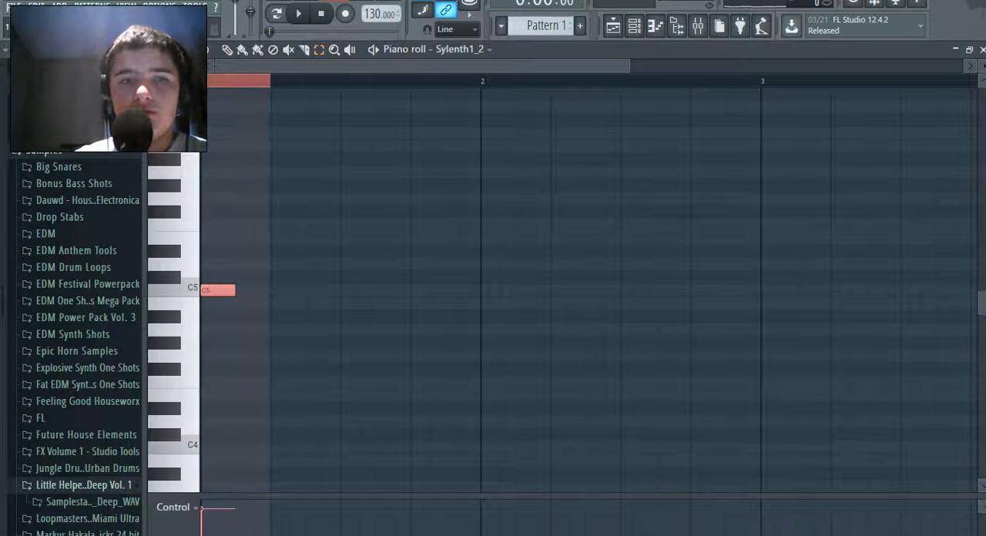
{"action": "key", "text": "space"}
Audition the Sylenth1_2 presets from VANDALISM_LD_Bagatela to VANDALISM_LD_Best From The Best, step back one preset, and stop playback
{"action": "key", "text": "F6"}
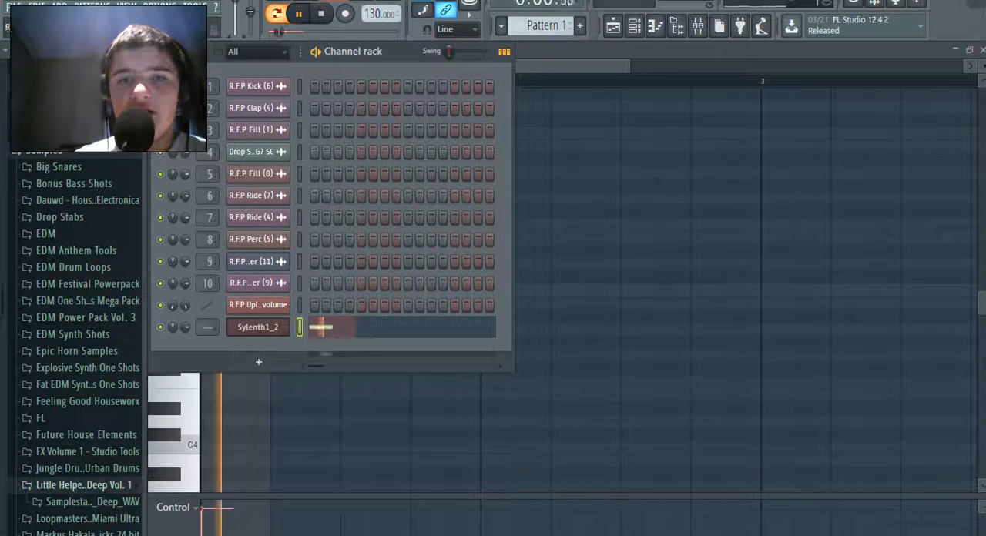
{"action": "left_click", "coordinate": [258, 327]}
{"action": "left_click", "coordinate": [627, 335]}
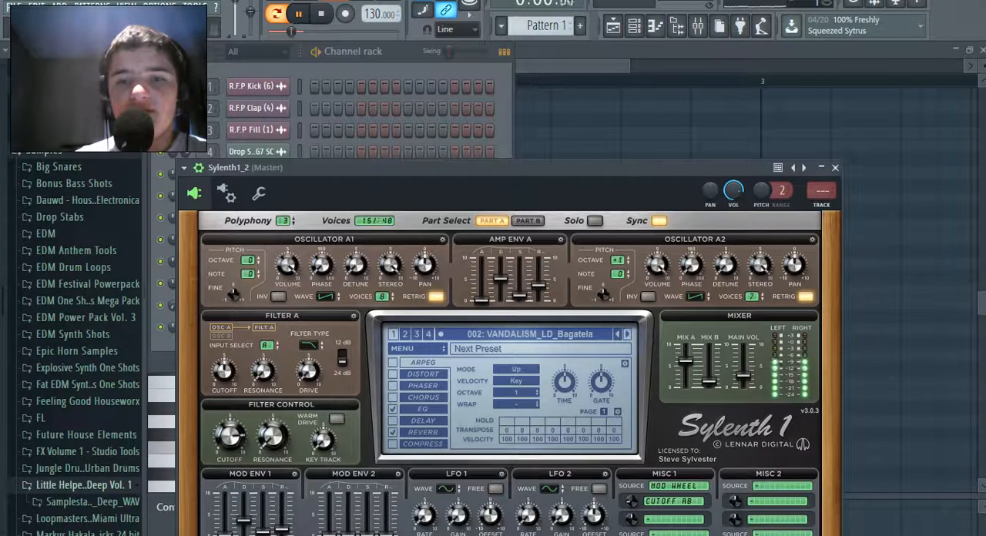
{"action": "left_click", "coordinate": [627, 334]}
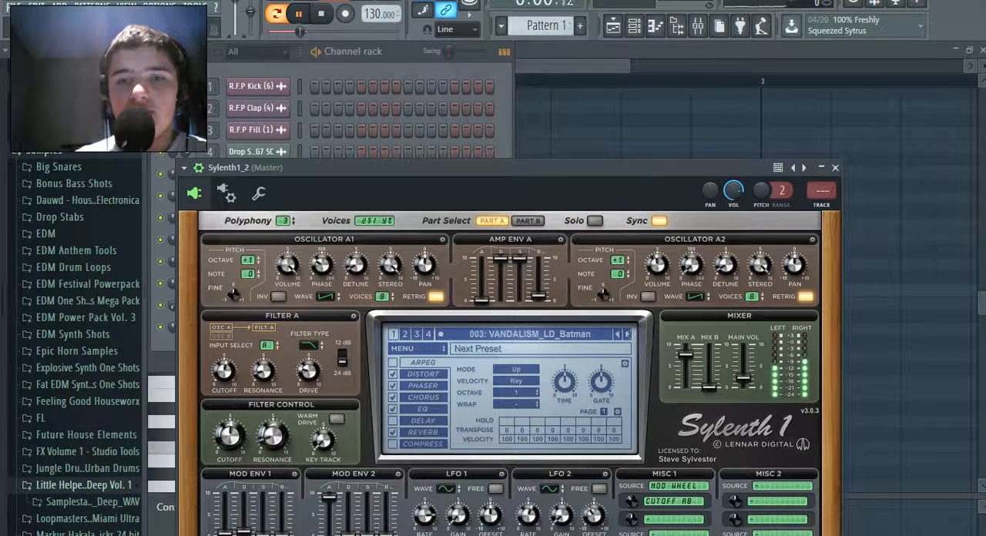
{"action": "left_click", "coordinate": [627, 334]}
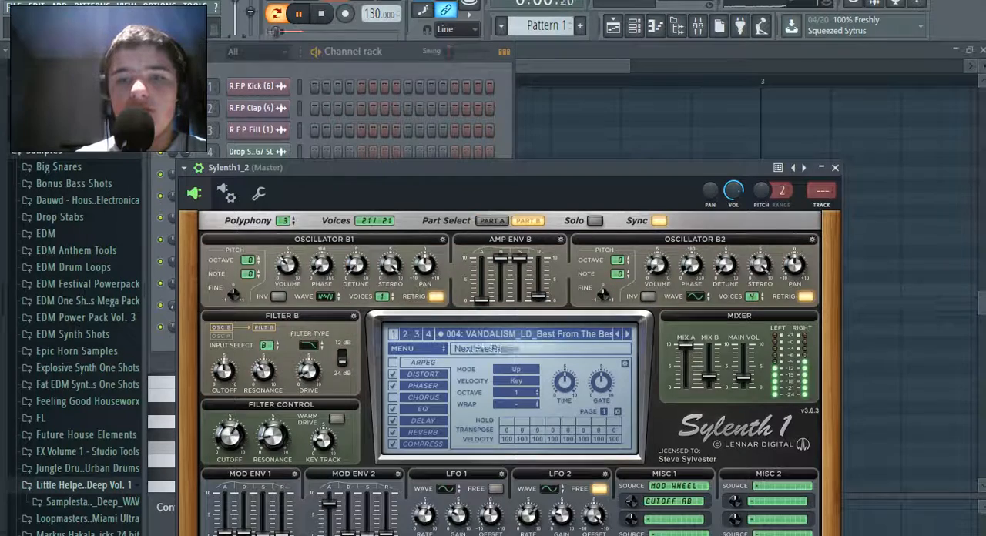
{"action": "left_click", "coordinate": [617, 335]}
{"action": "key", "text": "Escape"}
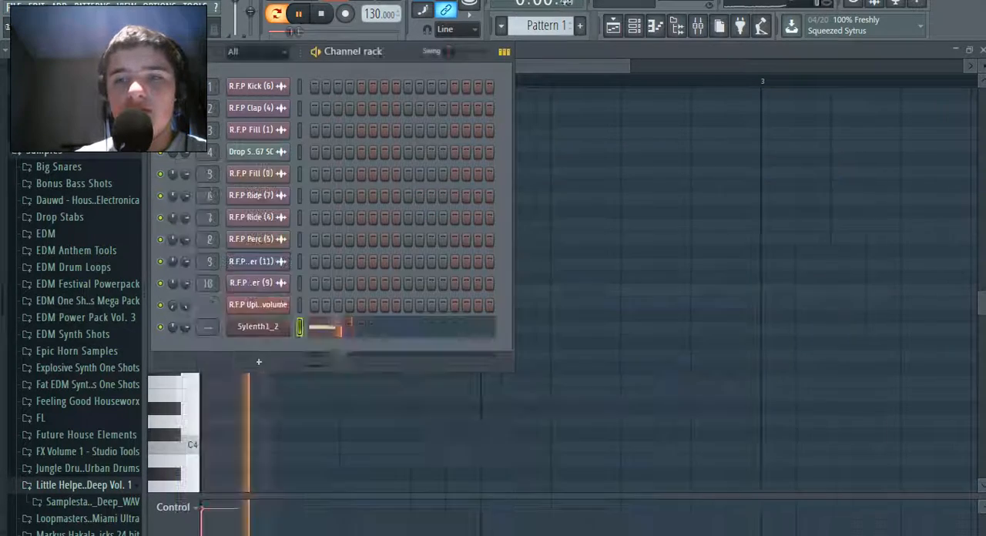
{"action": "key", "text": "space"}
Move the opening note in Sylenth1_2's piano roll to D5 and follow it with two short A5 notes
{"action": "key", "text": "F7"}
{"action": "key", "text": "F7"}
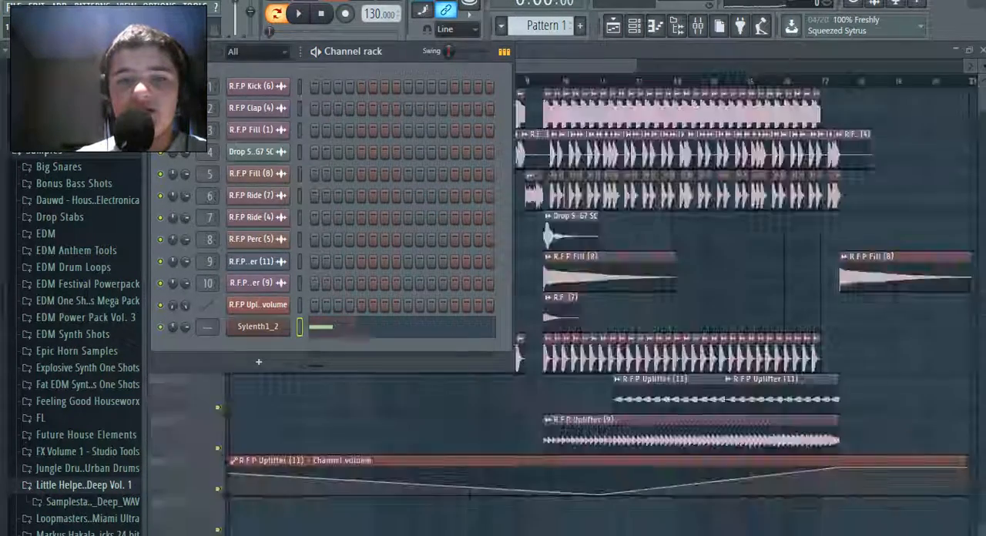
{"action": "left_click_drag", "start_coordinate": [202, 289], "coordinate": [212, 264]}
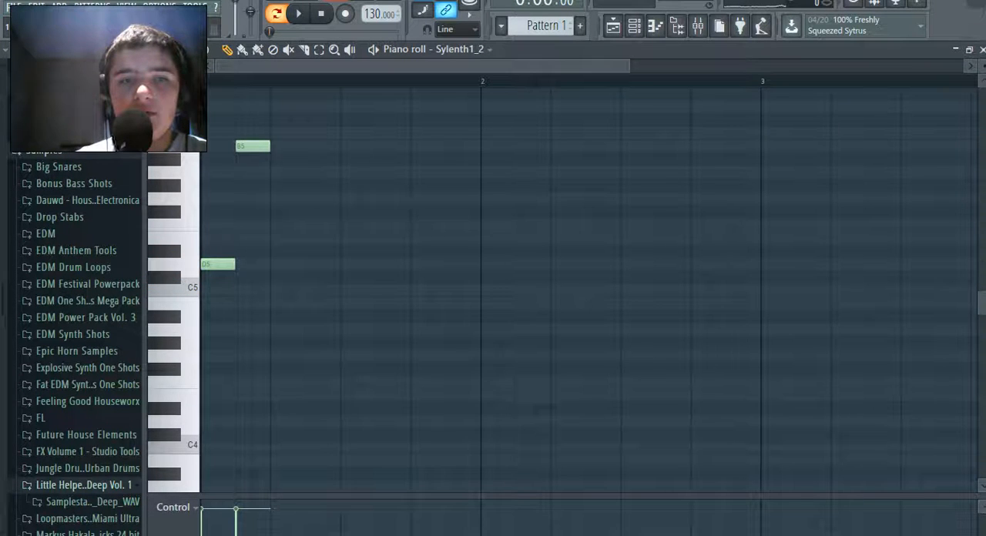
{"action": "left_click_drag", "start_coordinate": [253, 146], "coordinate": [252, 172]}
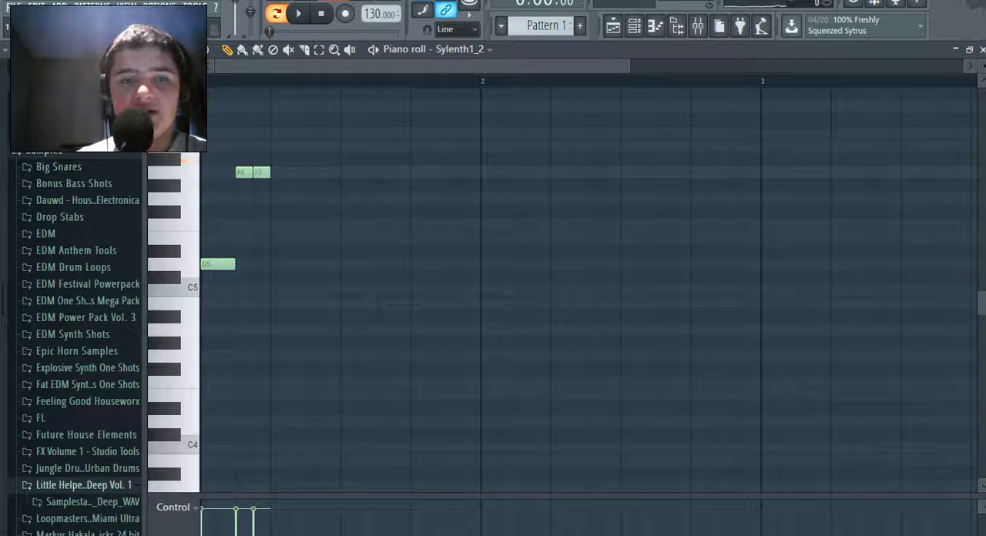
Continue the melody with short C6, A5 and G5 notes, then two G5 notes and an F5 from beat 3, and try a longer D#5
{"action": "left_click", "coordinate": [347, 198]}
{"action": "left_click", "coordinate": [364, 198]}
{"action": "left_click", "coordinate": [381, 225]}
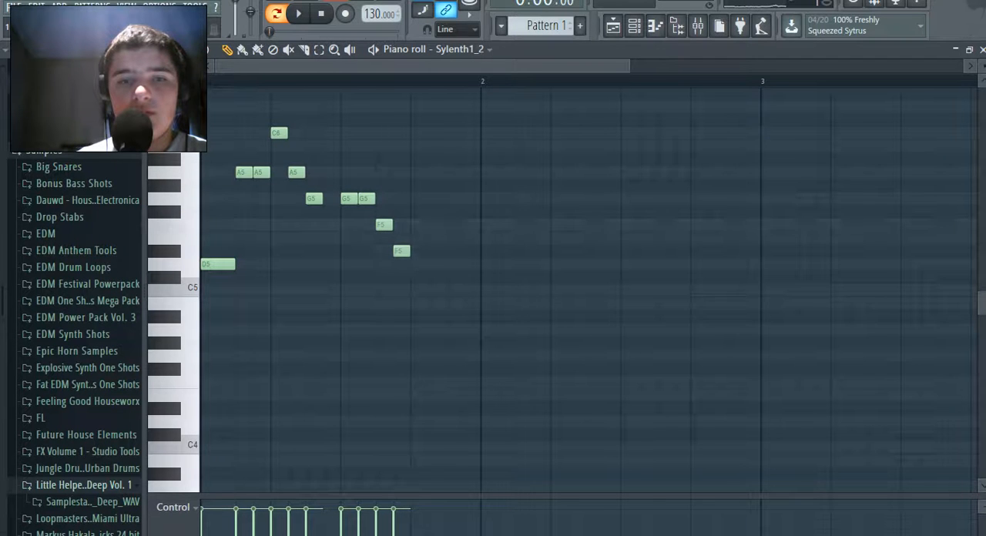
{"action": "left_click_drag", "start_coordinate": [400, 252], "coordinate": [383, 251]}
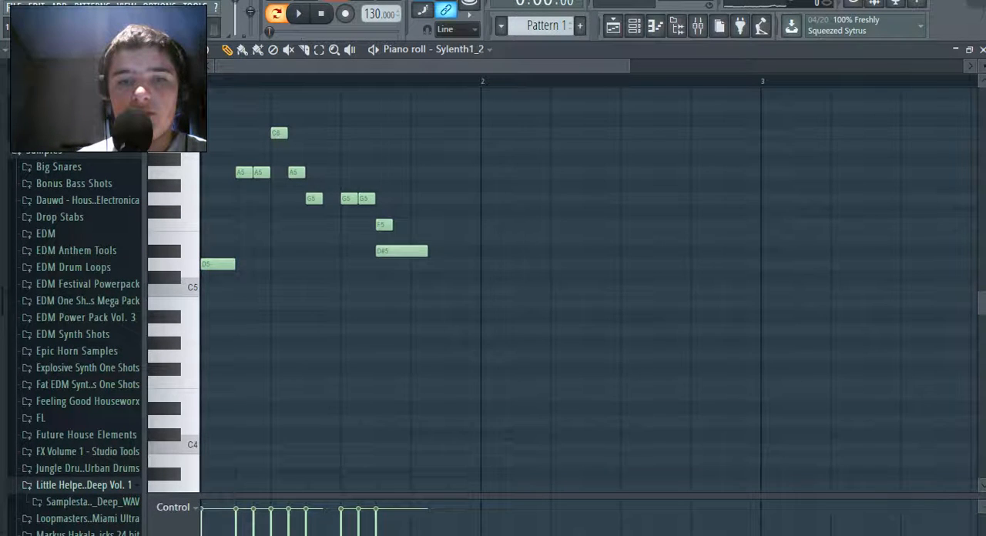
Play the melody in a loop, add a longer G5 note on the fourth beat of bar 1, and stop playback
{"action": "key", "text": "space"}
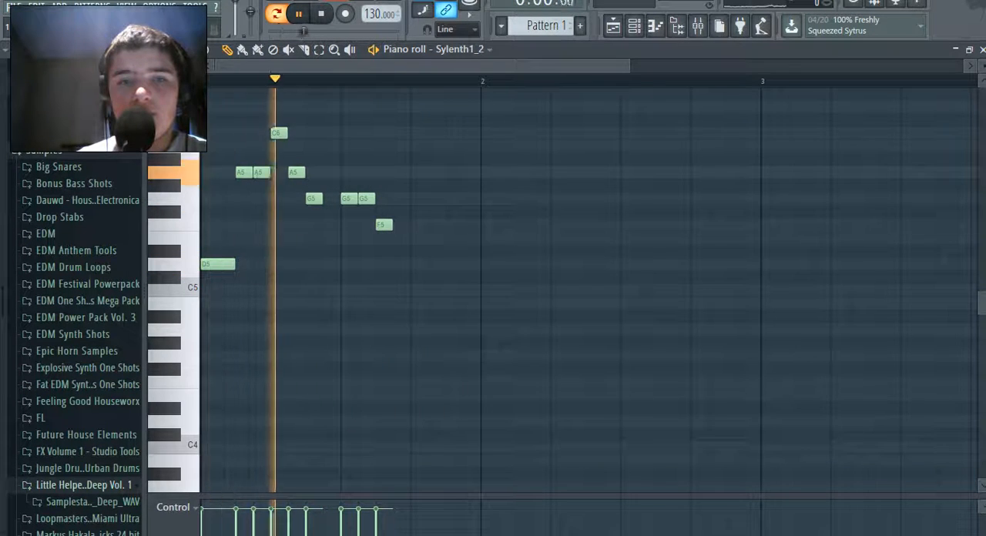
{"action": "left_click", "coordinate": [417, 198]}
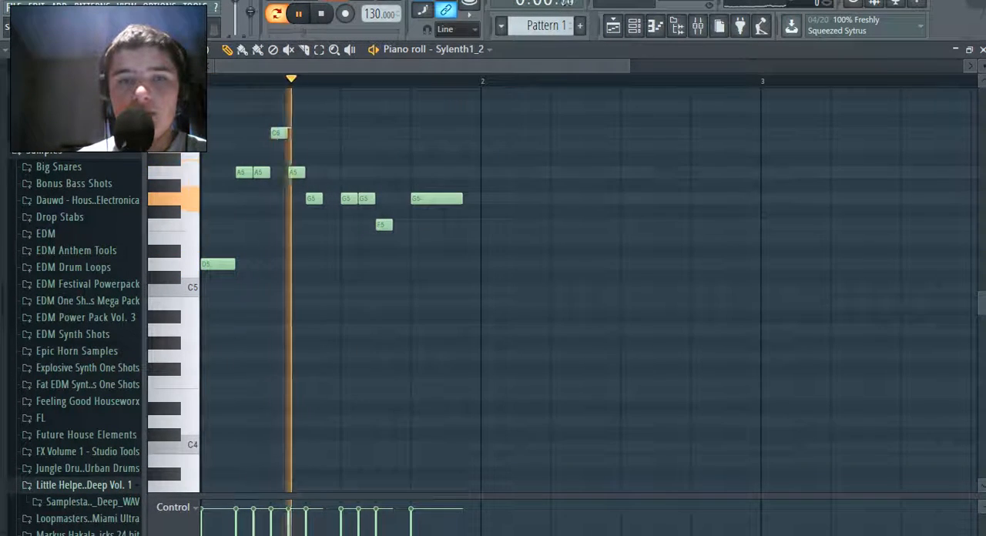
{"action": "key", "text": "space"}
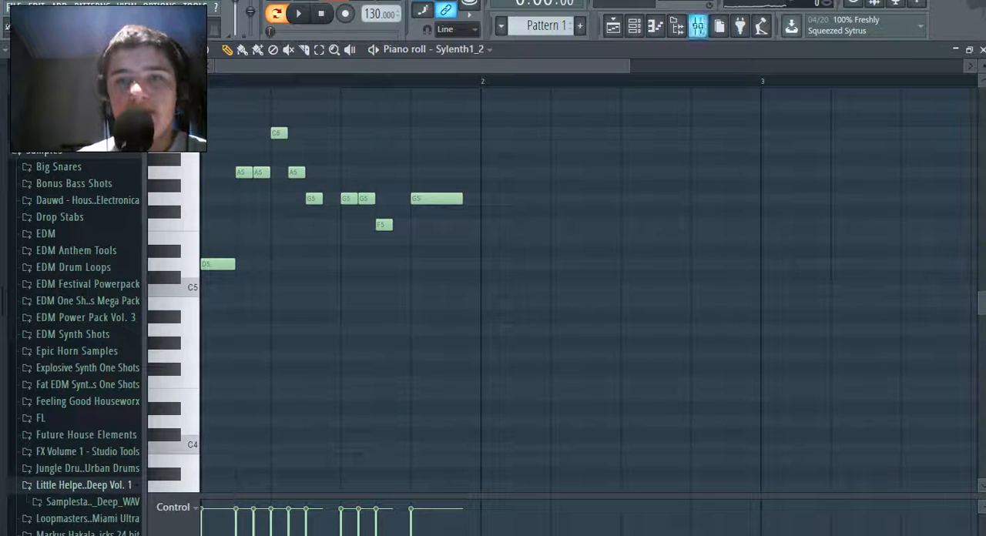
Route the Sylenth1_2 channel to mixer track 11
{"action": "key", "text": "F9"}
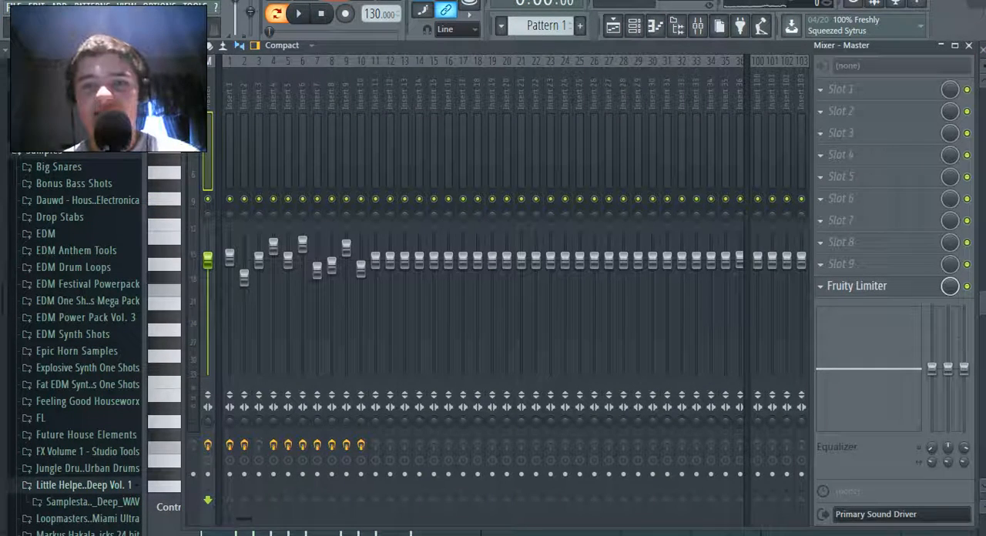
{"action": "key", "text": "F6"}
{"action": "key", "text": "ctrl+l"}
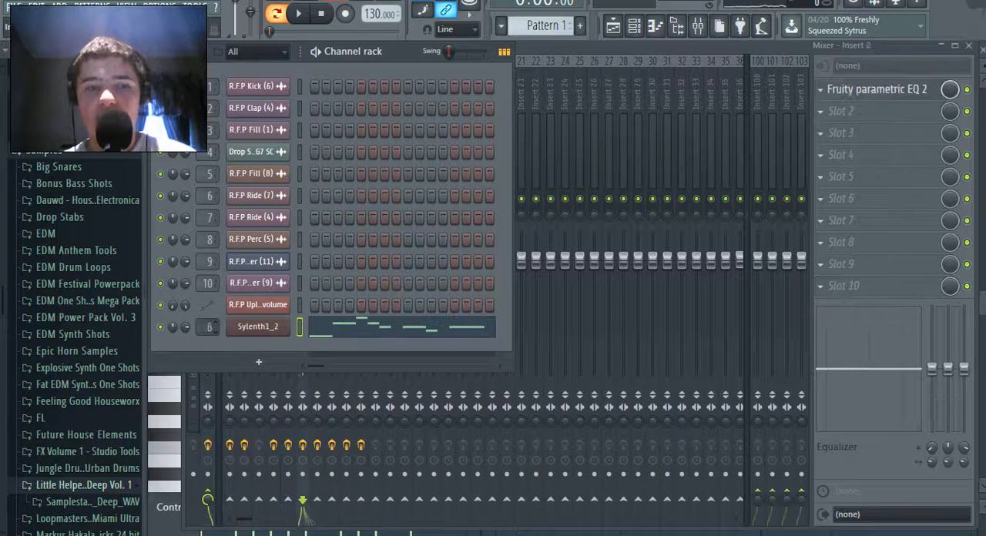
{"action": "left_click_drag", "start_coordinate": [207, 327], "coordinate": [207, 336]}
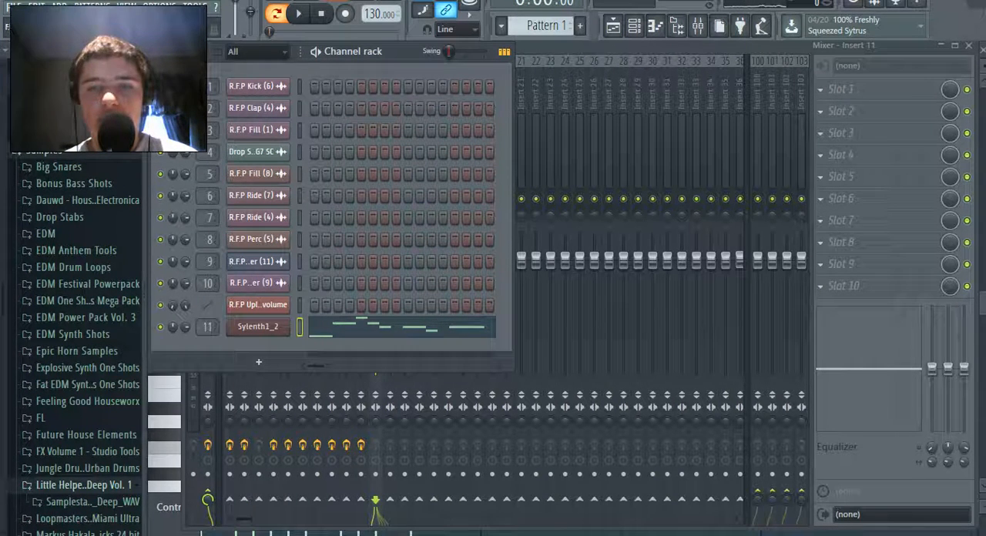
Load the Kickstart effect into the first slot of mixer Insert 11
{"action": "left_click", "coordinate": [821, 90]}
{"action": "mouse_move", "coordinate": [840, 108]}
{"action": "left_click", "coordinate": [503, 466]}
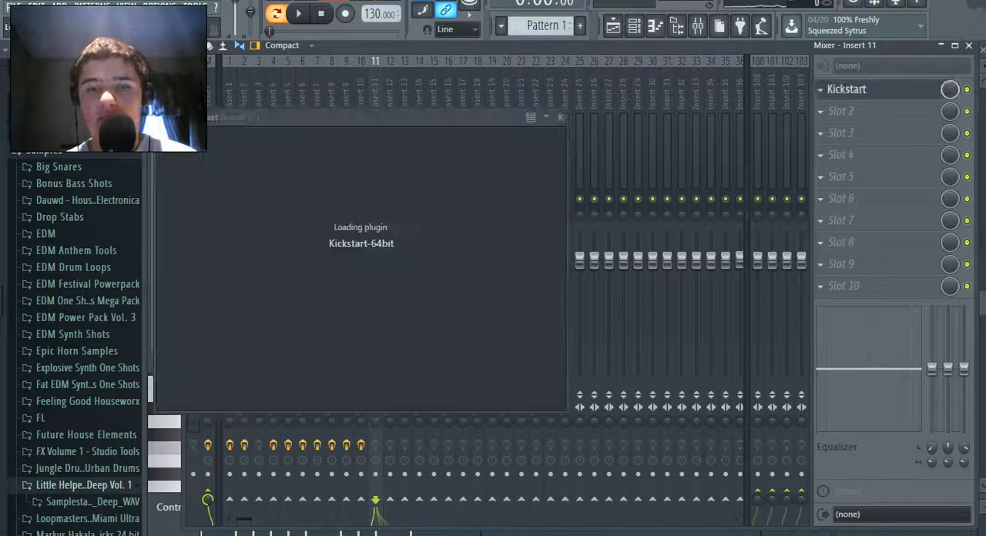
Lower the final long note of the one-bar melody to D5 while the pattern loops, and stop playback
{"action": "key", "text": "F7"}
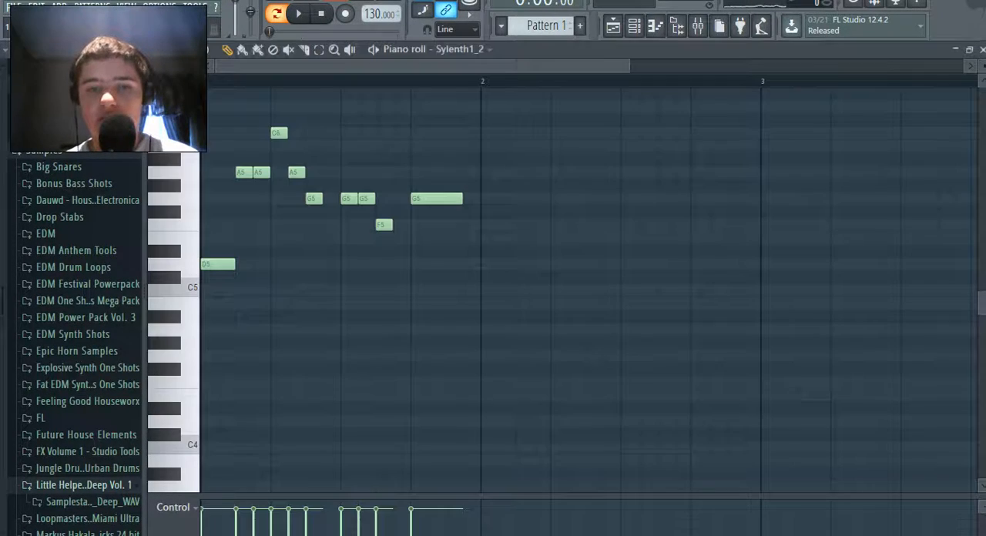
{"action": "key", "text": "space"}
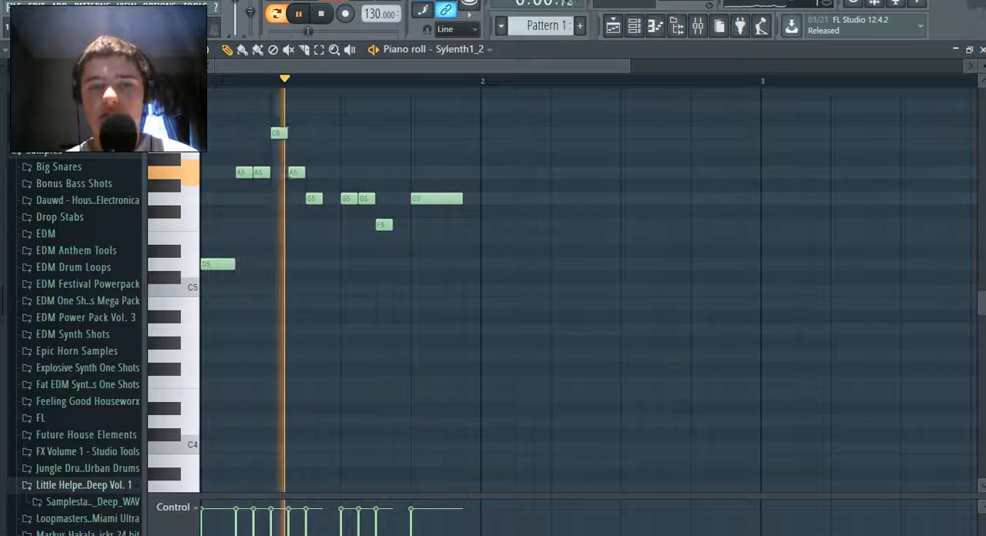
{"action": "left_click_drag", "start_coordinate": [433, 199], "coordinate": [433, 264]}
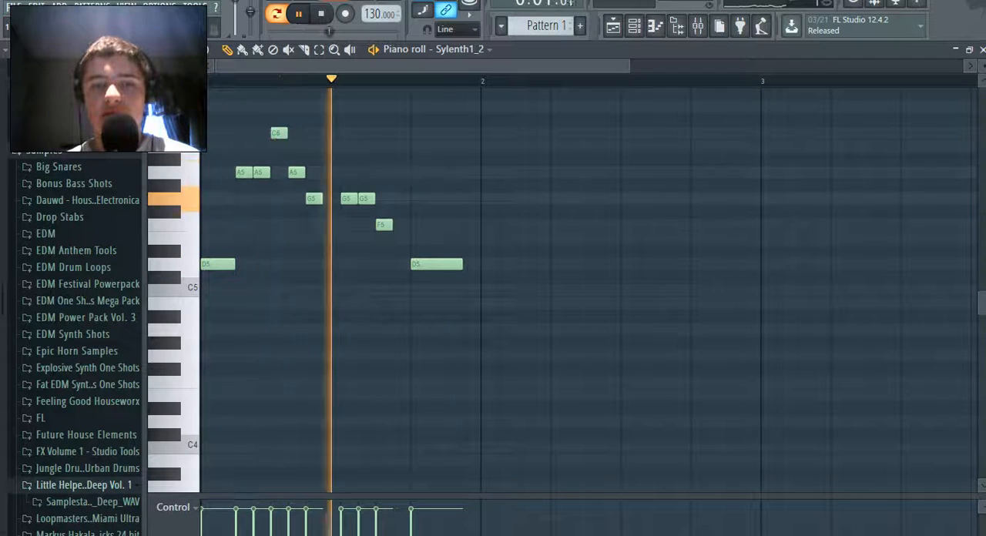
{"action": "key", "text": "ctrl+z"}
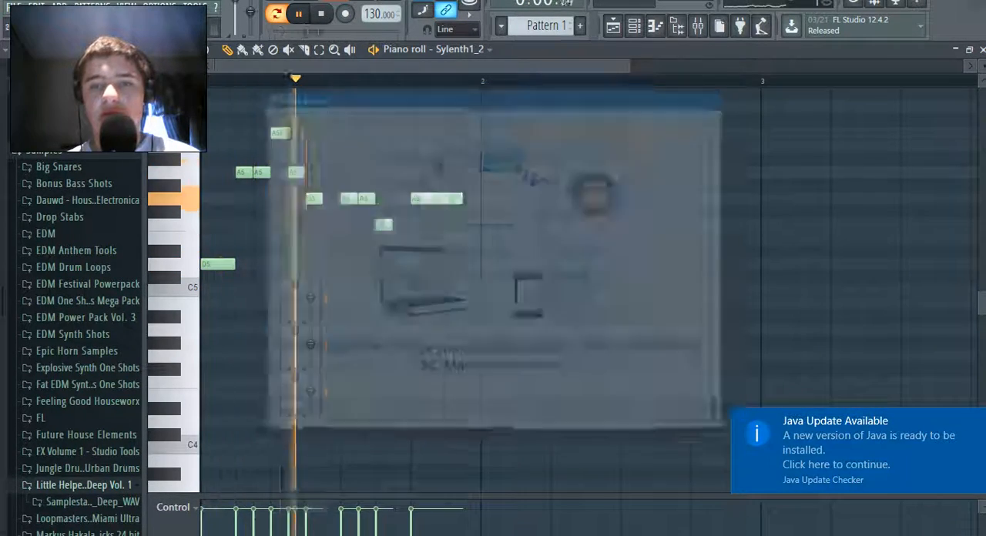
{"action": "left_click_drag", "start_coordinate": [436, 199], "coordinate": [436, 264]}
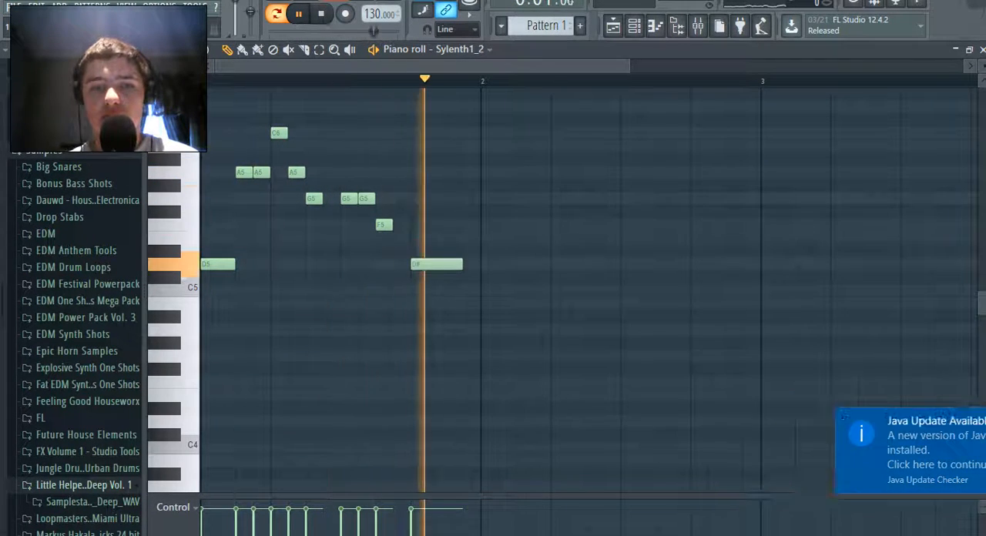
{"action": "key", "text": "space"}
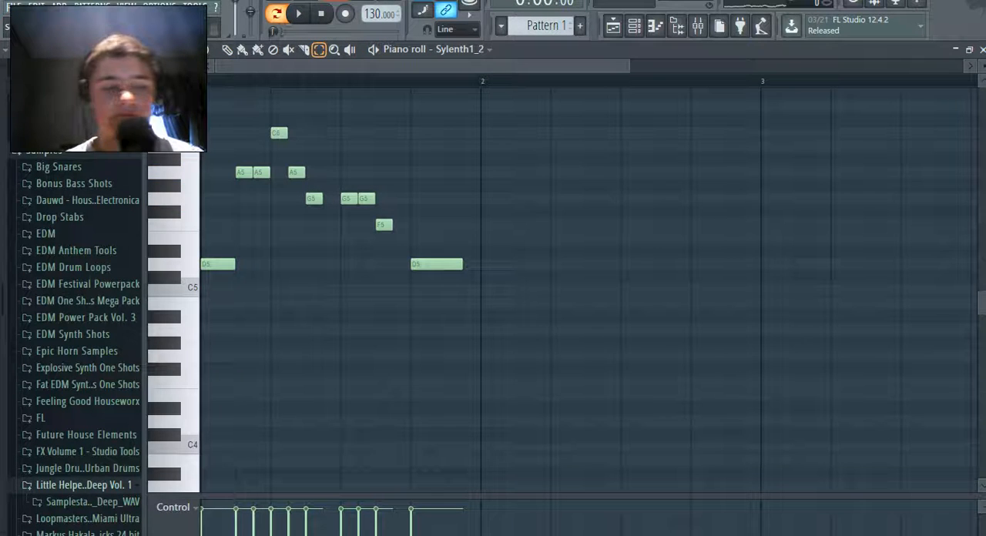
Duplicate the whole bar 1 melody into bar 2, raise the copy's last note to G5, and play the two-bar loop
{"action": "left_click_drag", "start_coordinate": [463, 309], "coordinate": [220, 77]}
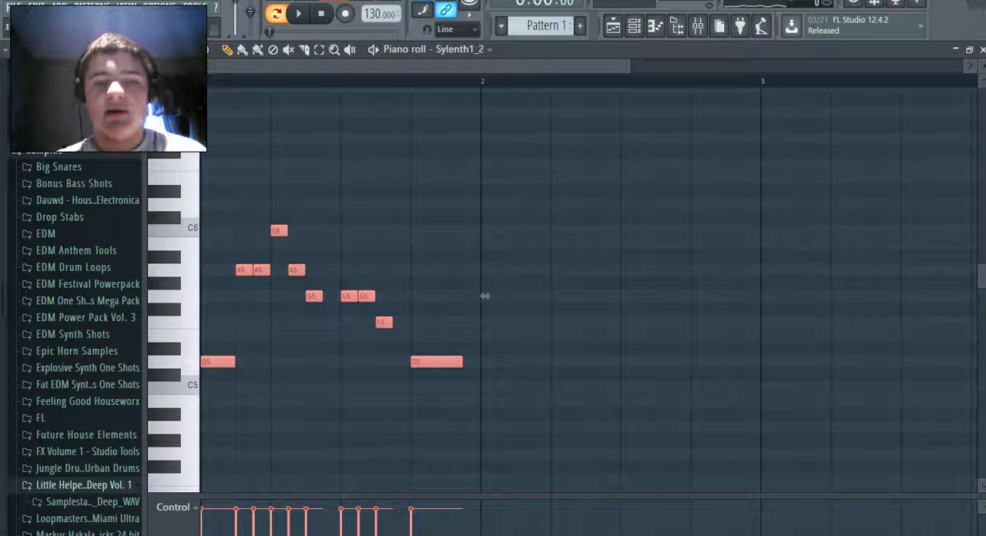
{"action": "left_click_drag", "start_coordinate": [502, 296], "coordinate": [764, 296]}
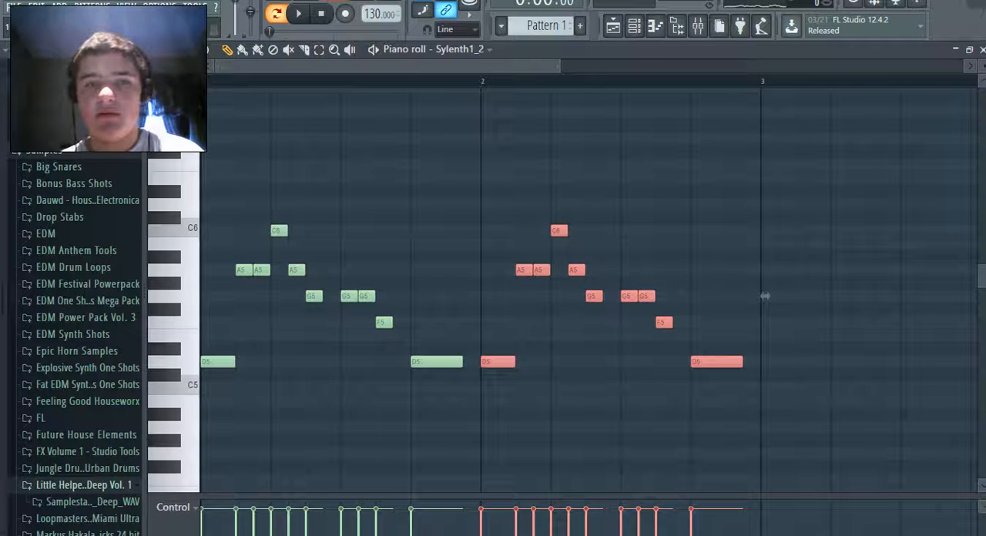
{"action": "left_click", "coordinate": [765, 295], "text": "ctrl"}
{"action": "left_click_drag", "start_coordinate": [715, 362], "coordinate": [716, 296]}
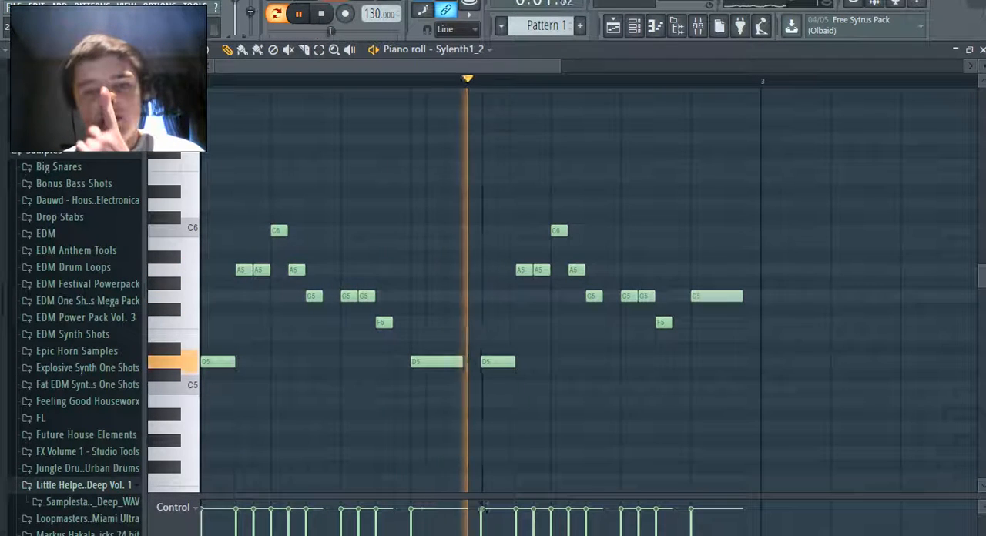
{"action": "mouse_move", "coordinate": [716, 296]}
{"action": "left_mouse_down"}
{"action": "mouse_move", "coordinate": [699, 296]}
{"action": "mouse_move", "coordinate": [734, 296]}
{"action": "mouse_move", "coordinate": [716, 295]}
{"action": "left_mouse_up"}
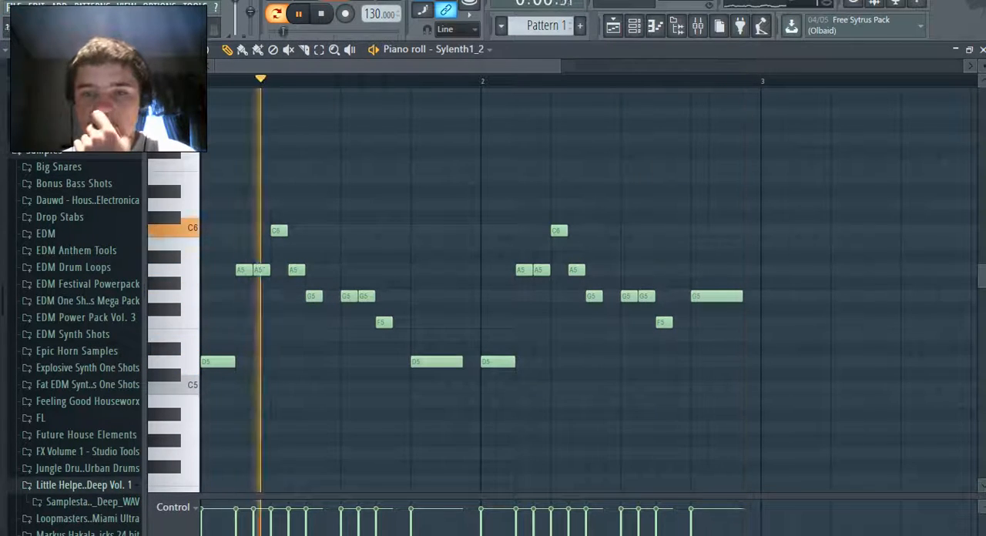
Copy the entire bar 1 melody into bar 3 while the pattern plays, and deselect the copied notes
{"action": "left_click_drag", "start_coordinate": [445, 395], "coordinate": [197, 80]}
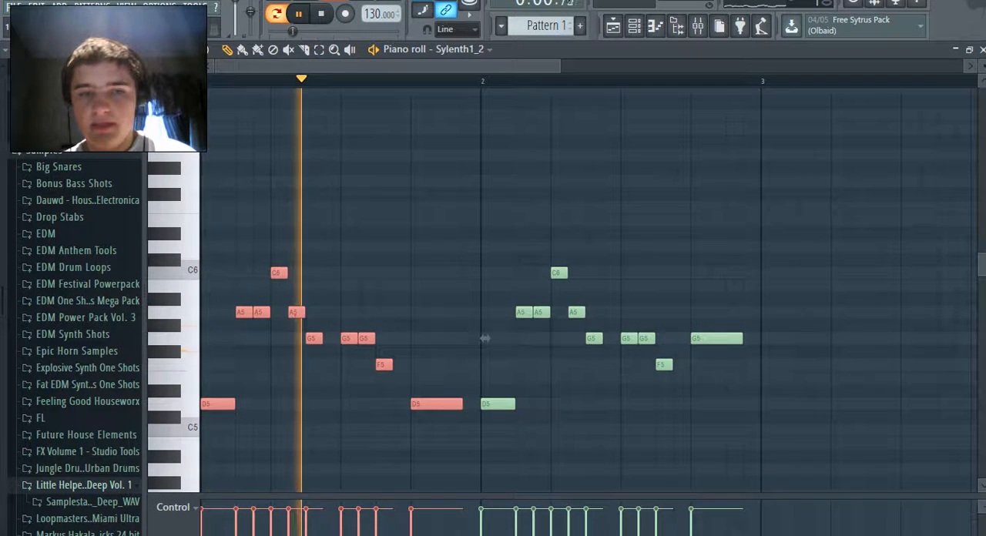
{"action": "left_click_drag", "start_coordinate": [218, 404], "coordinate": [288, 404]}
{"action": "left_click_drag", "start_coordinate": [502, 338], "coordinate": [923, 338]}
{"action": "scroll", "coordinate": [830, 337], "scroll_direction": "right", "scroll_amount": 4}
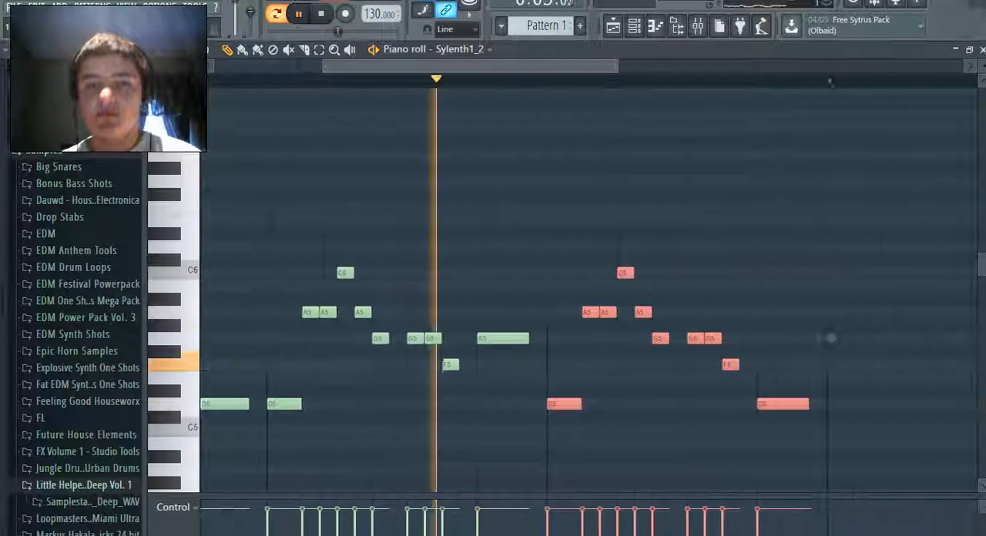
{"action": "left_click", "coordinate": [830, 337], "text": "ctrl"}
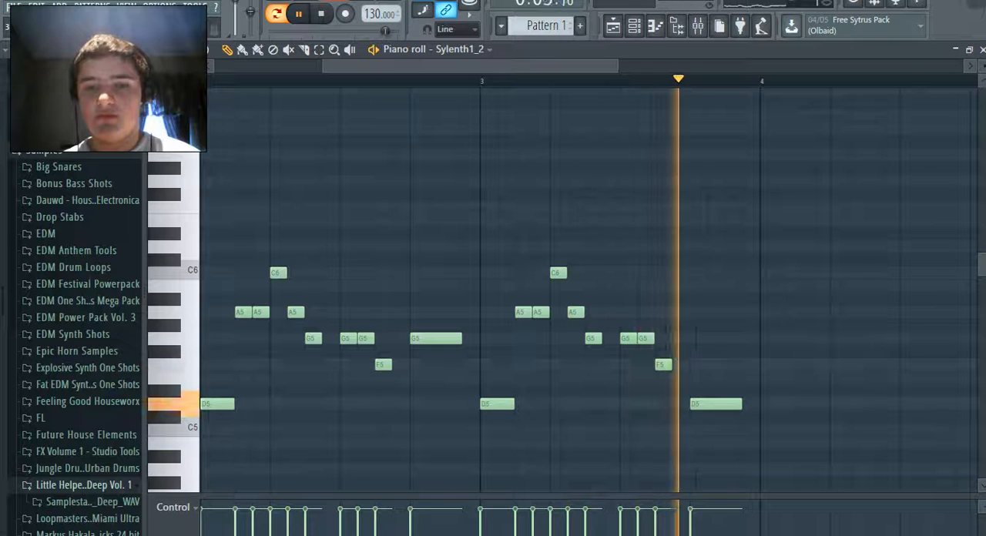
Duplicate the bar 3 melody without its opening D5 so that the copy begins at the start of bar 4
{"action": "left_click_drag", "start_coordinate": [783, 449], "coordinate": [527, 176]}
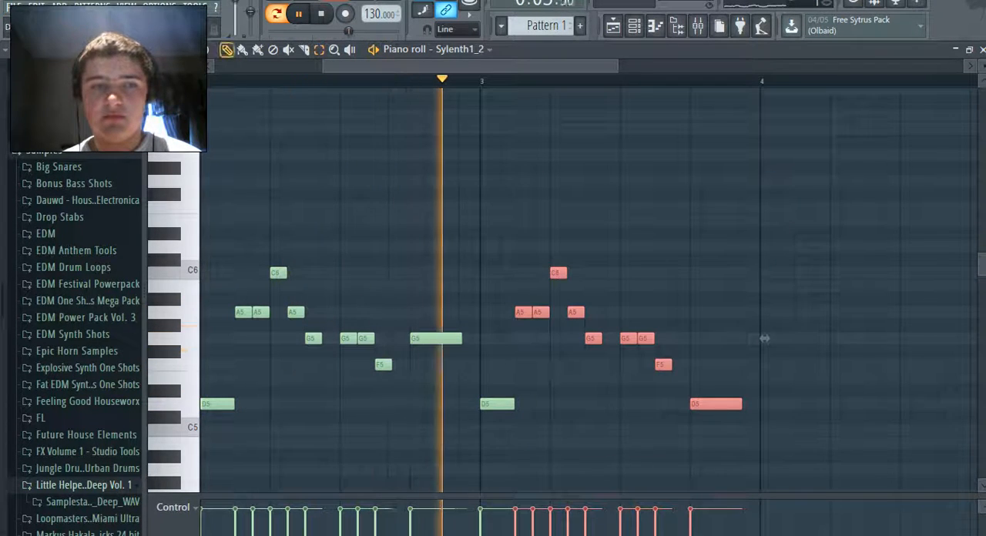
{"action": "left_click_drag", "start_coordinate": [764, 338], "coordinate": [982, 351]}
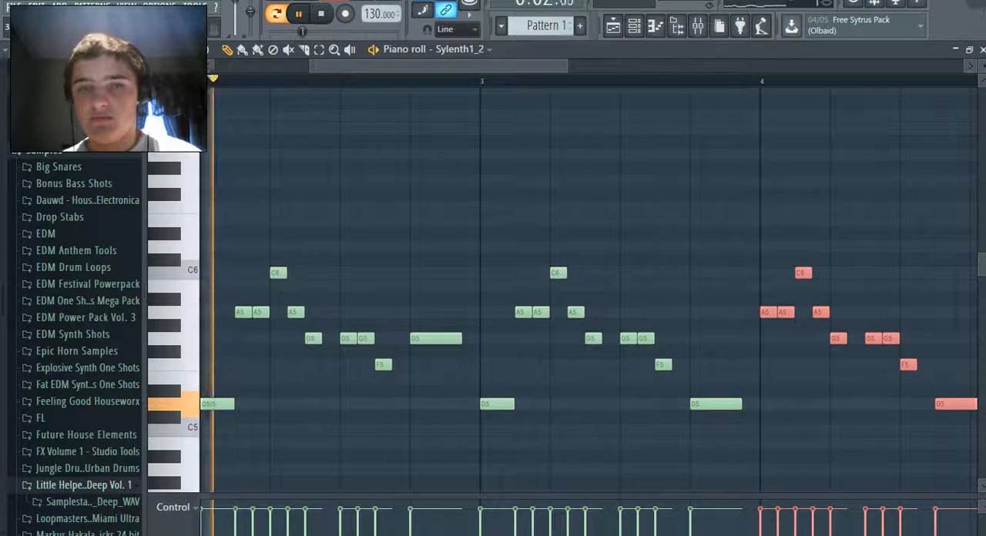
{"action": "scroll", "coordinate": [590, 290], "scroll_direction": "right", "scroll_amount": 4}
{"action": "key", "text": "ctrl+d"}
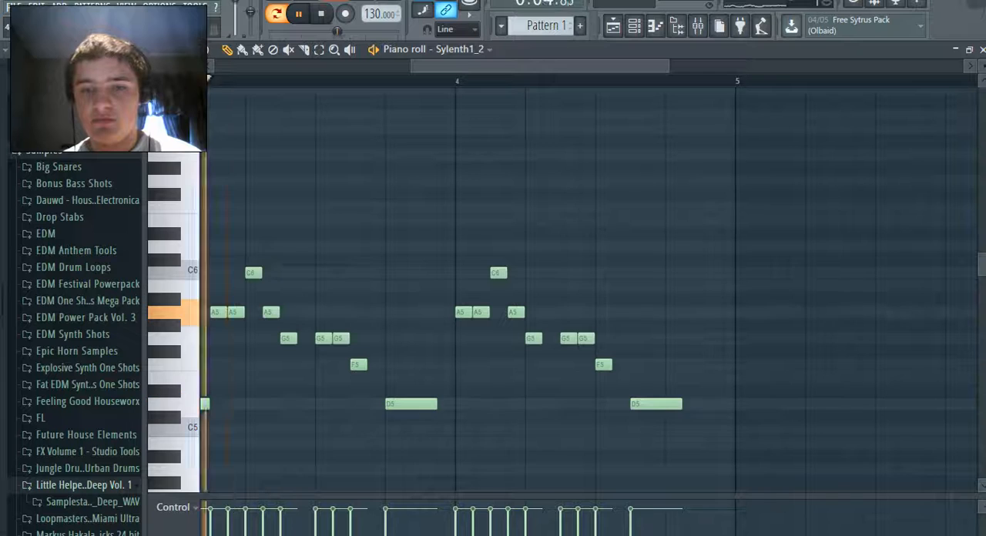
Rework the end of bar 4, trying E5, C5 and G5 endings, into a shortened D5 followed by a long F5 reaching bar 5
{"action": "left_click_drag", "start_coordinate": [655, 404], "coordinate": [655, 364]}
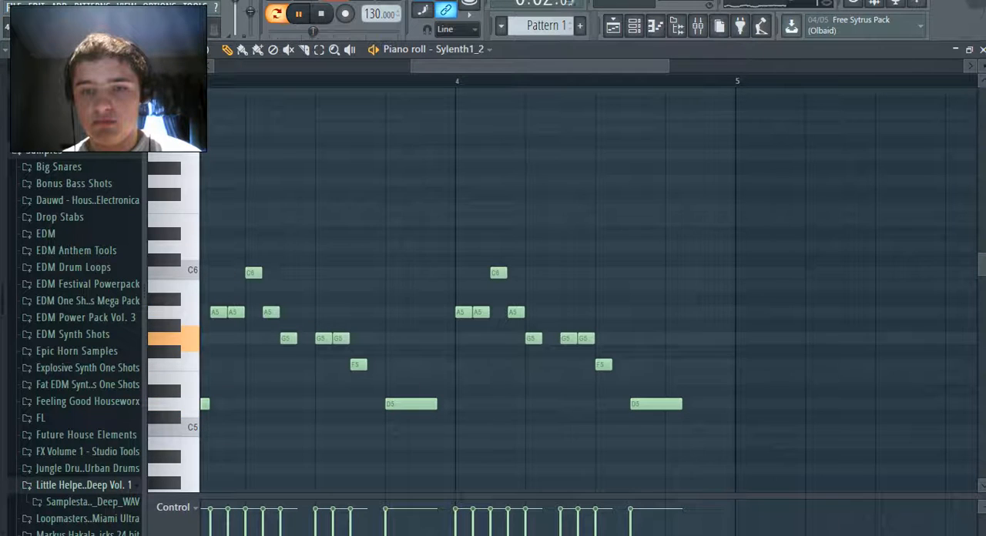
{"action": "left_click_drag", "start_coordinate": [681, 404], "coordinate": [663, 404]}
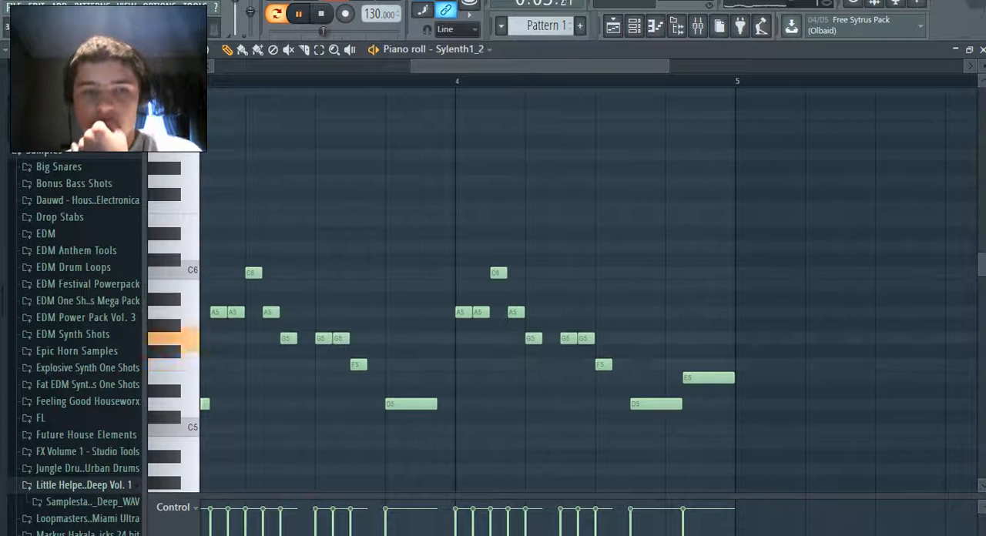
{"action": "left_click_drag", "start_coordinate": [413, 66], "coordinate": [466, 66]}
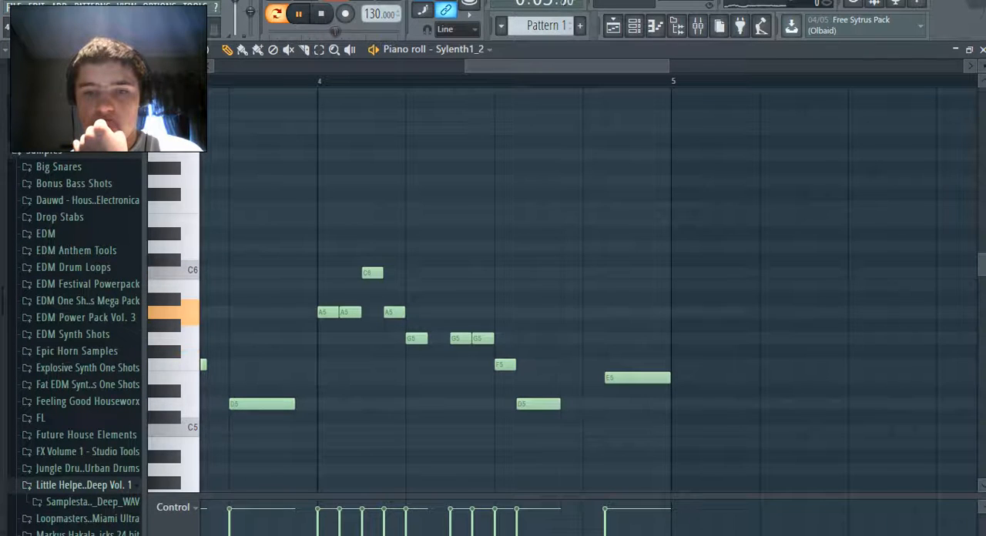
{"action": "left_click_drag", "start_coordinate": [632, 378], "coordinate": [610, 378]}
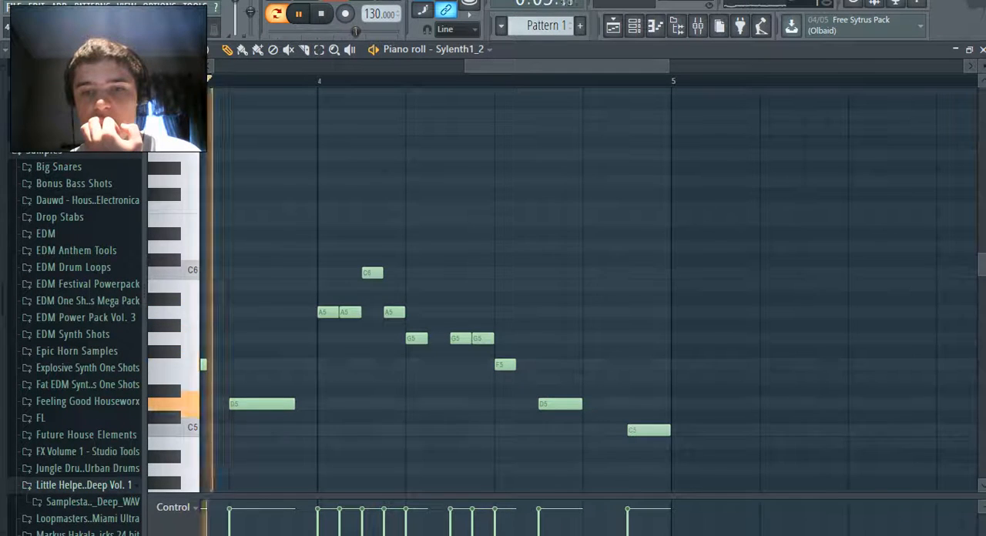
{"action": "left_click_drag", "start_coordinate": [648, 431], "coordinate": [605, 430]}
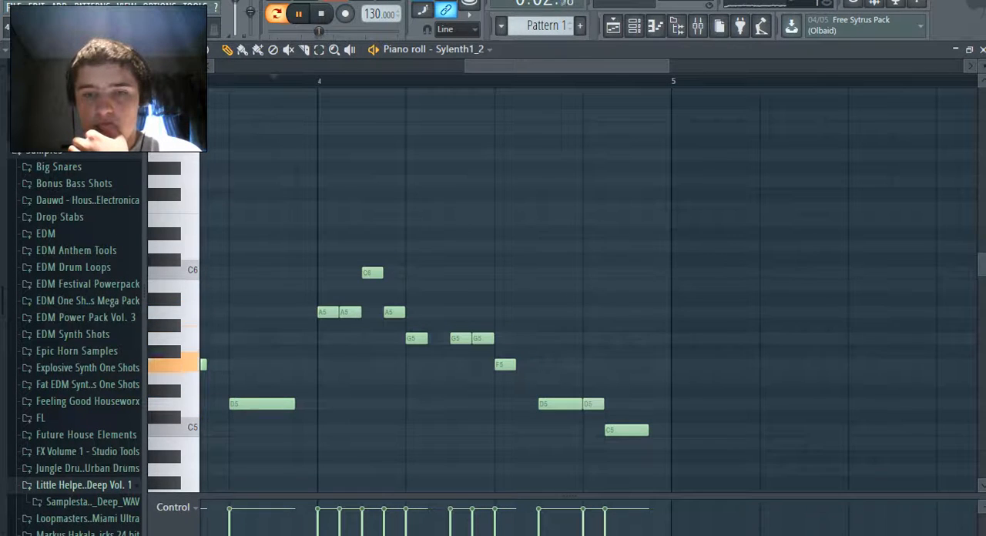
{"action": "left_click_drag", "start_coordinate": [466, 66], "coordinate": [490, 66]}
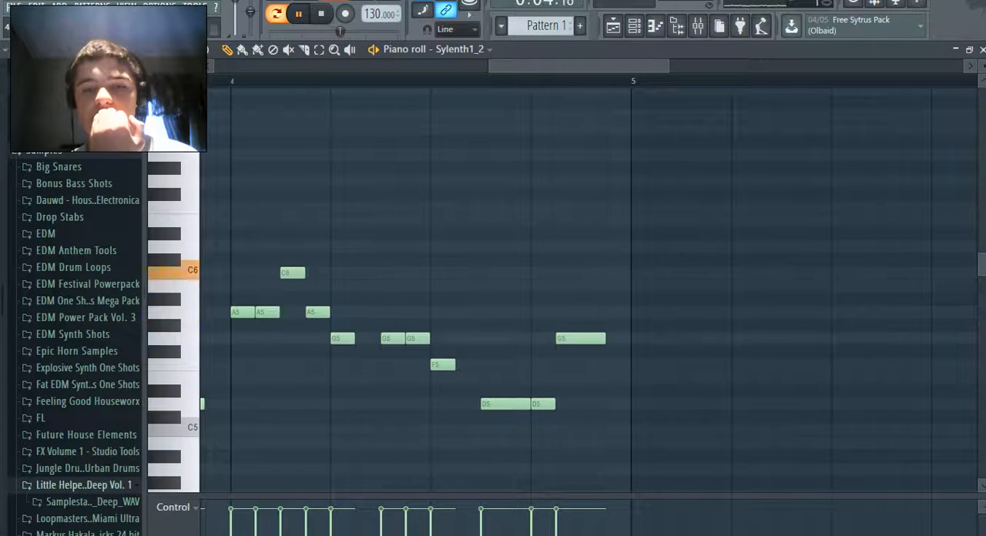
{"action": "left_click_drag", "start_coordinate": [579, 339], "coordinate": [629, 339]}
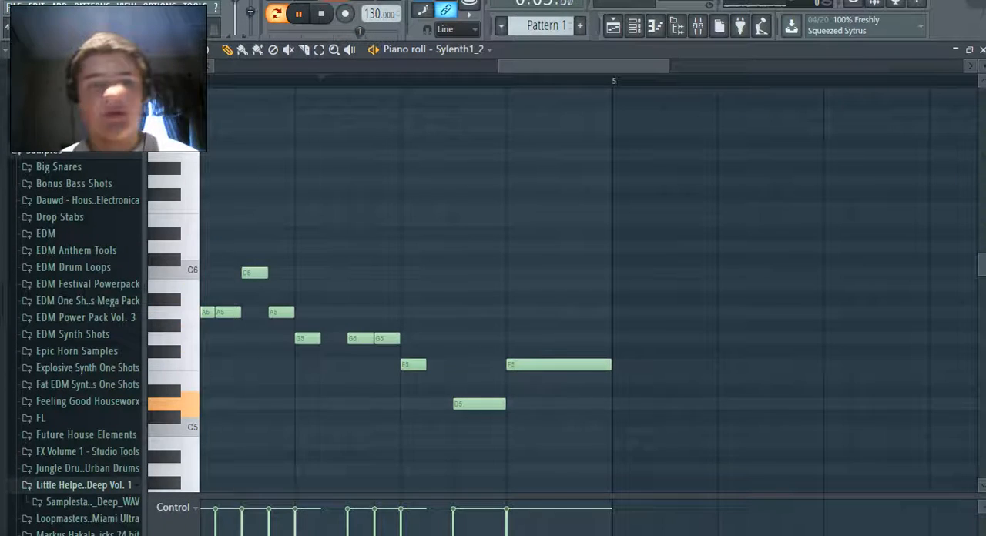
Try F#5 for the long final note of bar 4, and settle it on D5
{"action": "left_click_drag", "start_coordinate": [500, 66], "coordinate": [256, 66]}
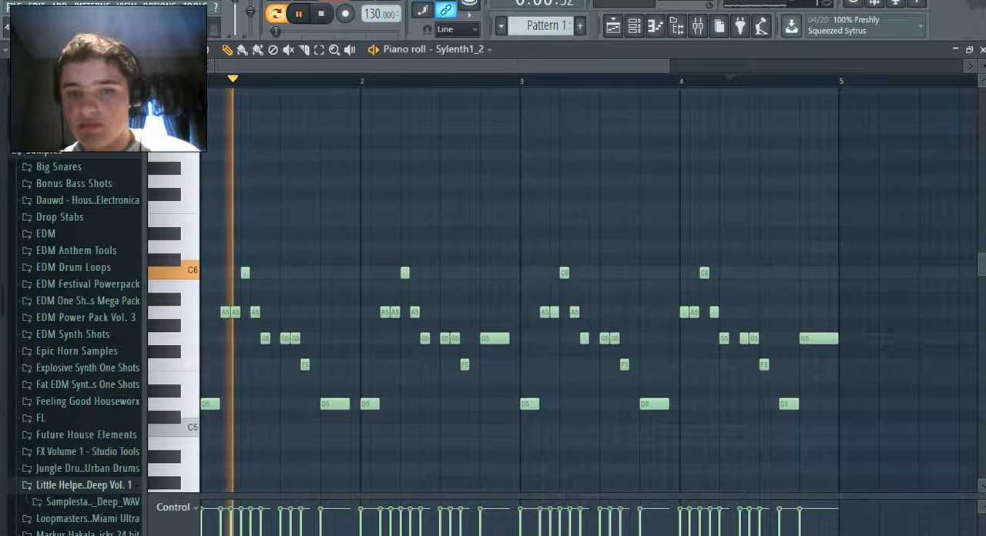
{"action": "left_click_drag", "start_coordinate": [816, 339], "coordinate": [816, 352]}
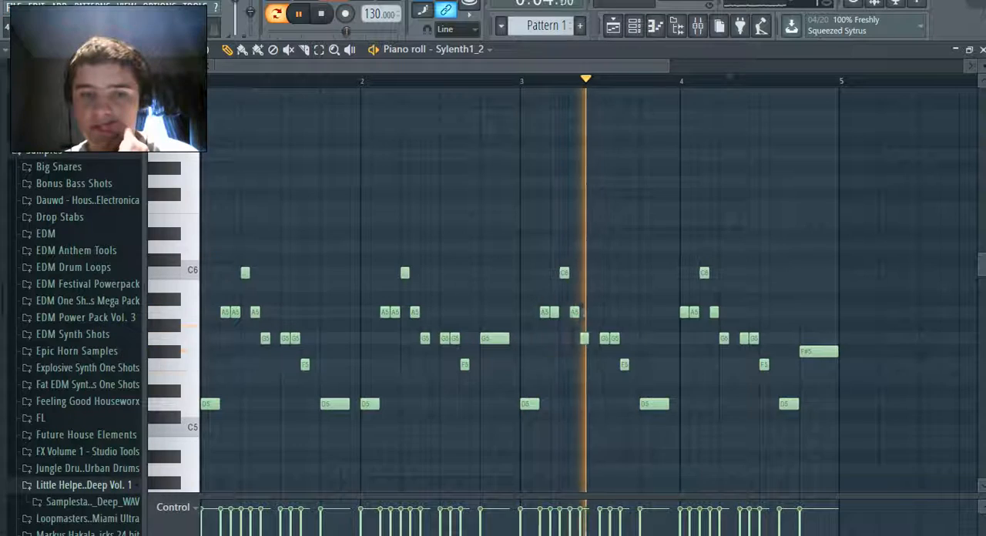
{"action": "left_click_drag", "start_coordinate": [816, 352], "coordinate": [816, 404]}
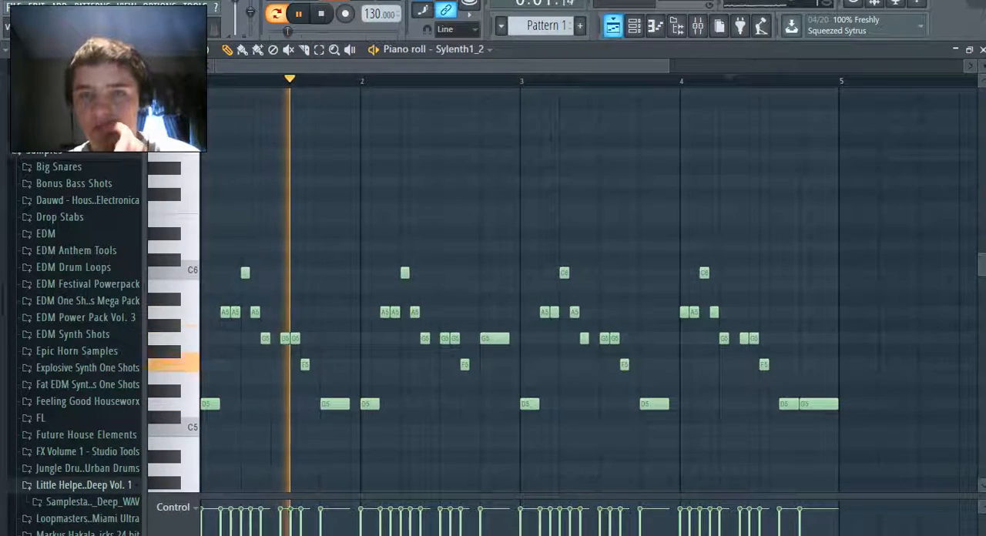
Listen to the playlist arrangement around bar 9, return to the Sylenth1_2 piano roll to hear the four-bar melody, and stop playback
{"action": "key", "text": "F5"}
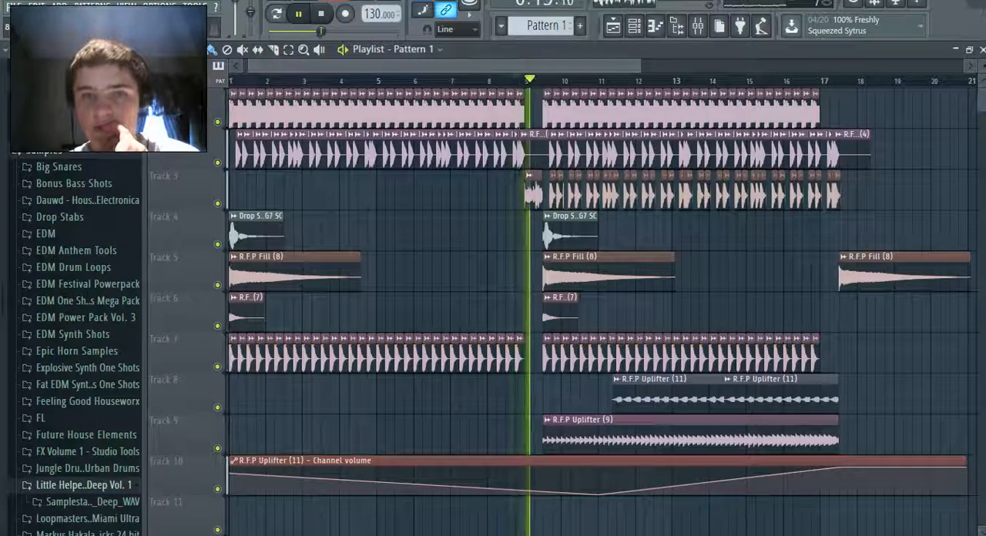
{"action": "key", "text": "space"}
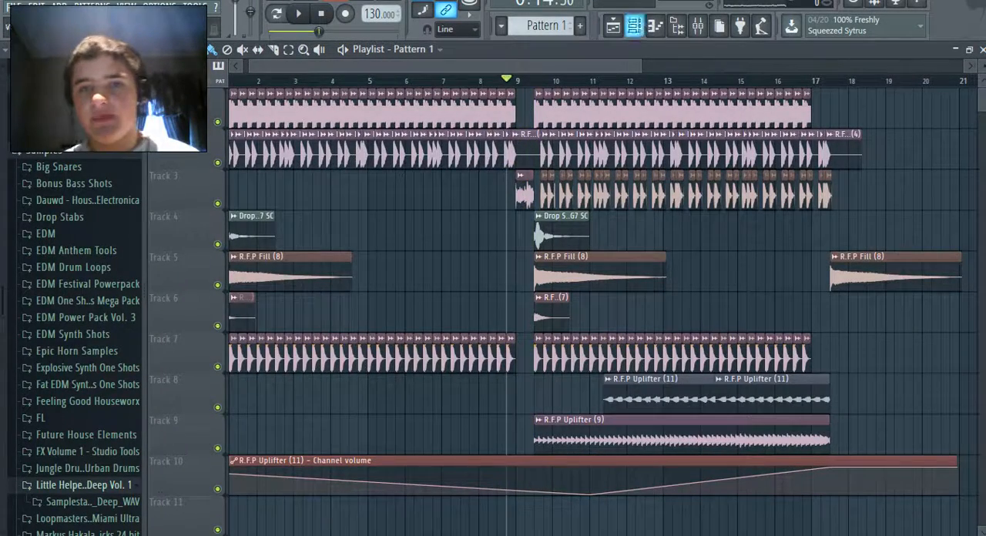
{"action": "key", "text": "F6"}
{"action": "key", "text": "F7"}
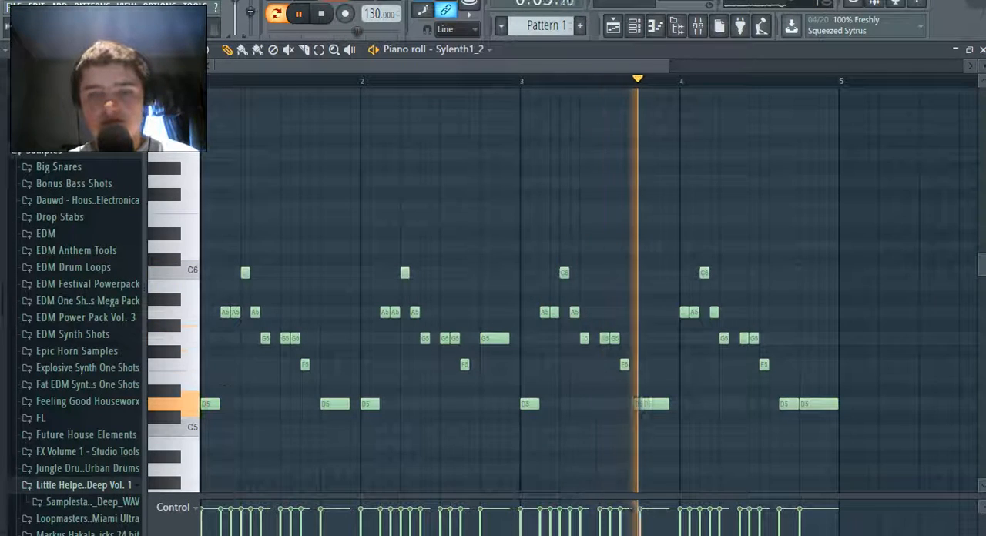
{"action": "left_click", "coordinate": [14, 6]}
{"action": "left_click", "coordinate": [14, 6]}
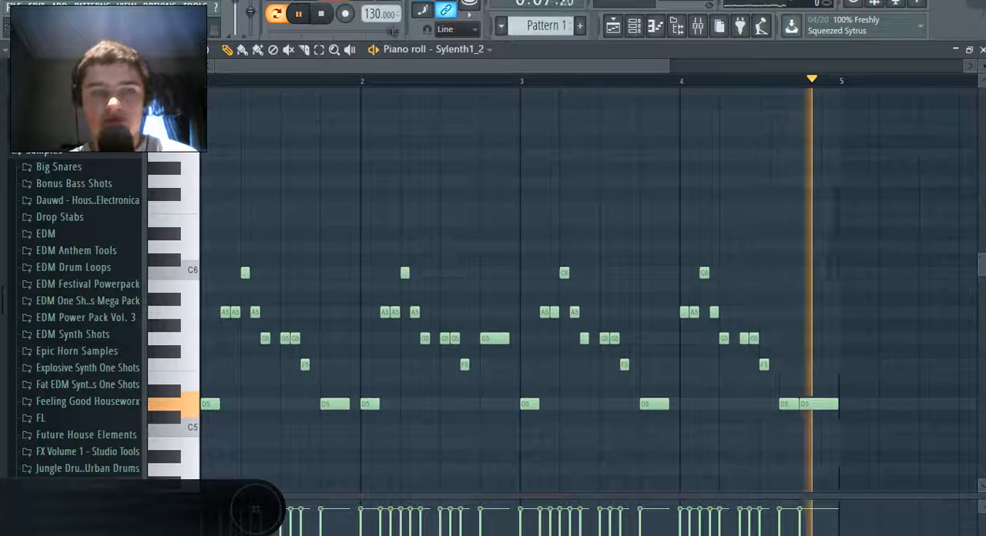
{"action": "key", "text": "space"}
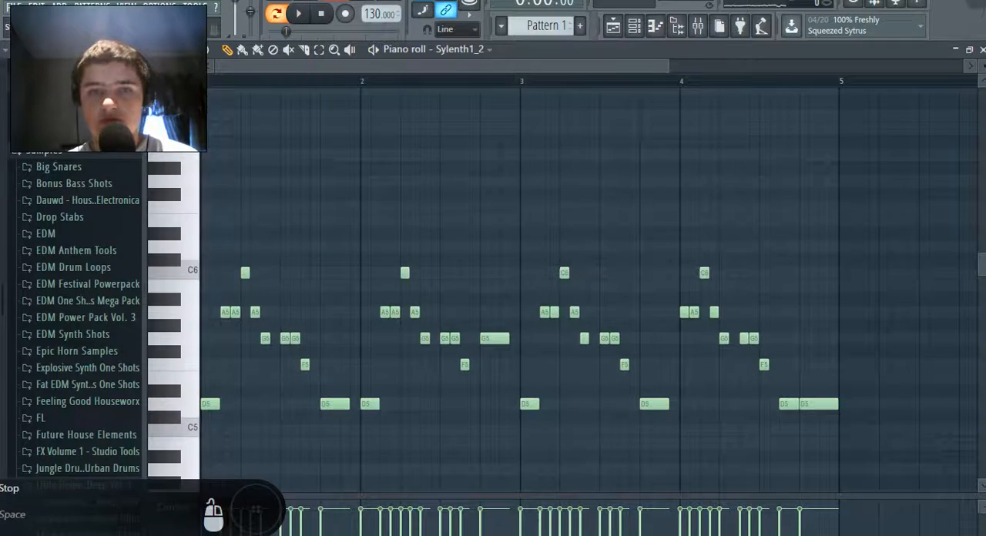
Place Pattern 1 on playlist Track 11 at bar 9 and duplicate the clip directly after it
{"action": "key", "text": "F5"}
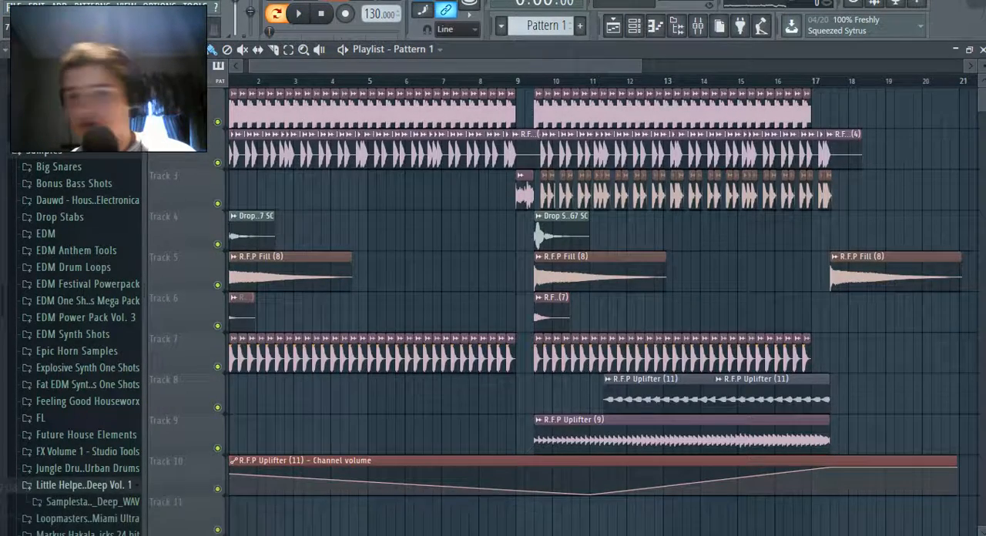
{"action": "scroll", "coordinate": [530, 436], "scroll_direction": "down", "scroll_amount": 2}
{"action": "left_click", "coordinate": [530, 436]}
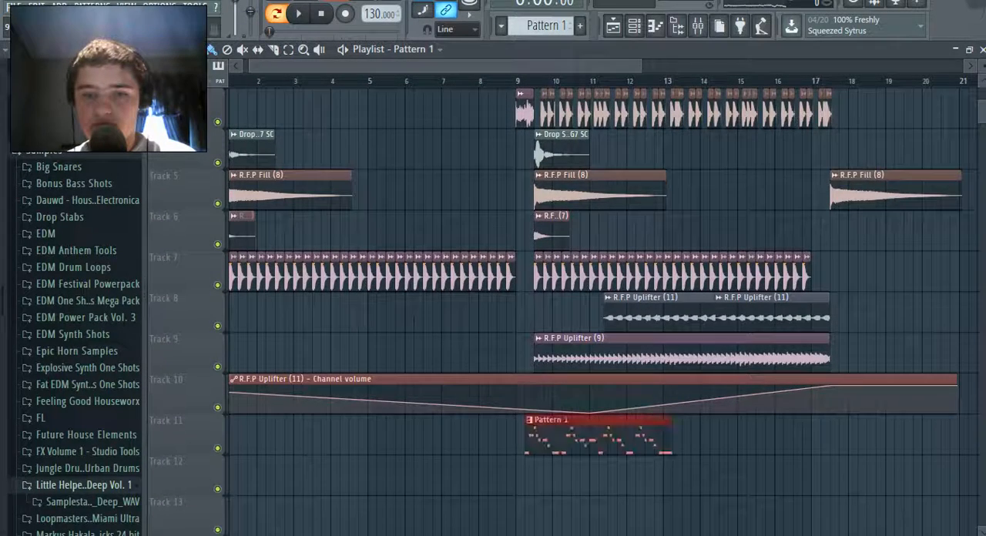
{"action": "key", "text": "ctrl+b"}
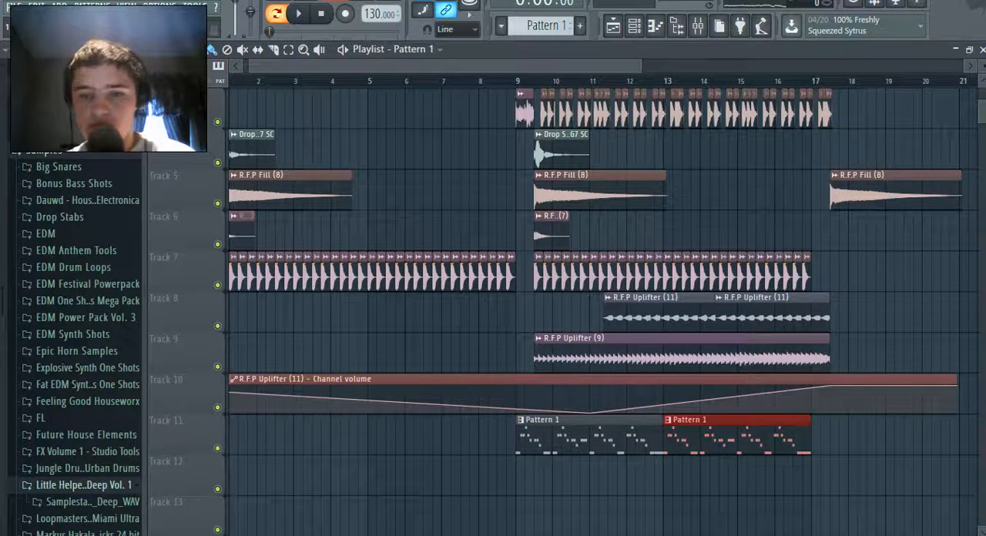
Shift both Pattern 1 clips half a bar later to line up with the clips starting midway through bar 9, and play the song
{"action": "key", "text": "shift+Right"}
{"action": "key", "text": "shift+Right"}
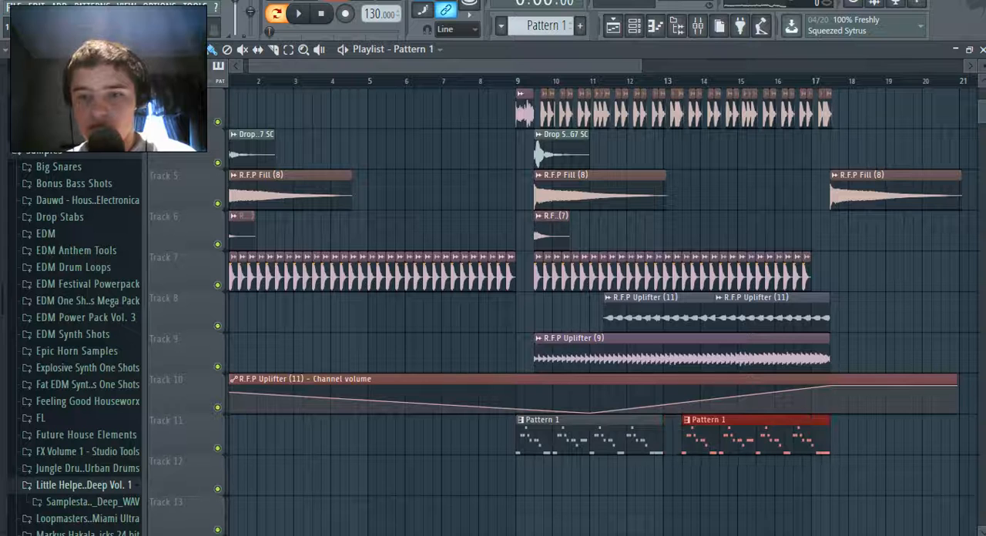
{"action": "left_click_drag", "start_coordinate": [574, 436], "coordinate": [601, 435]}
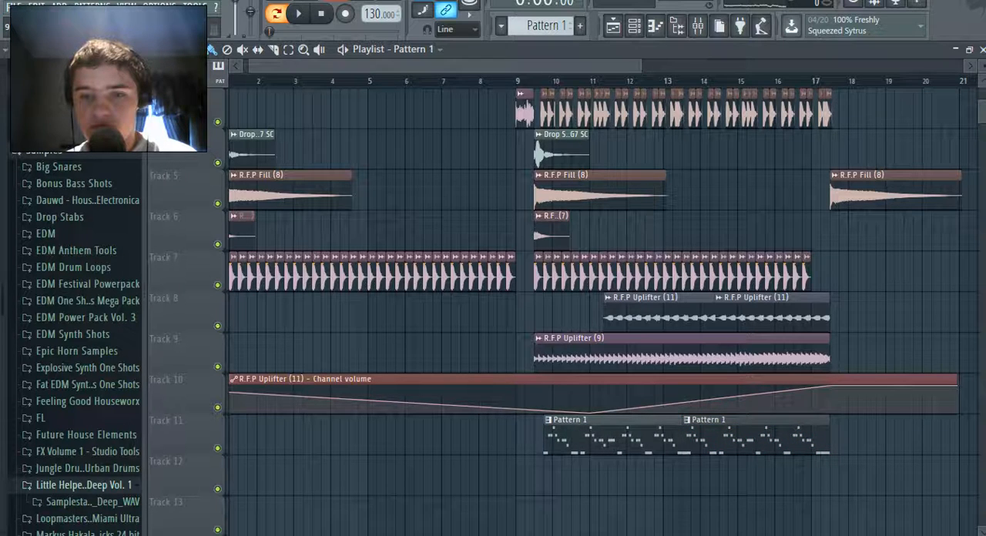
{"action": "key", "text": "space"}
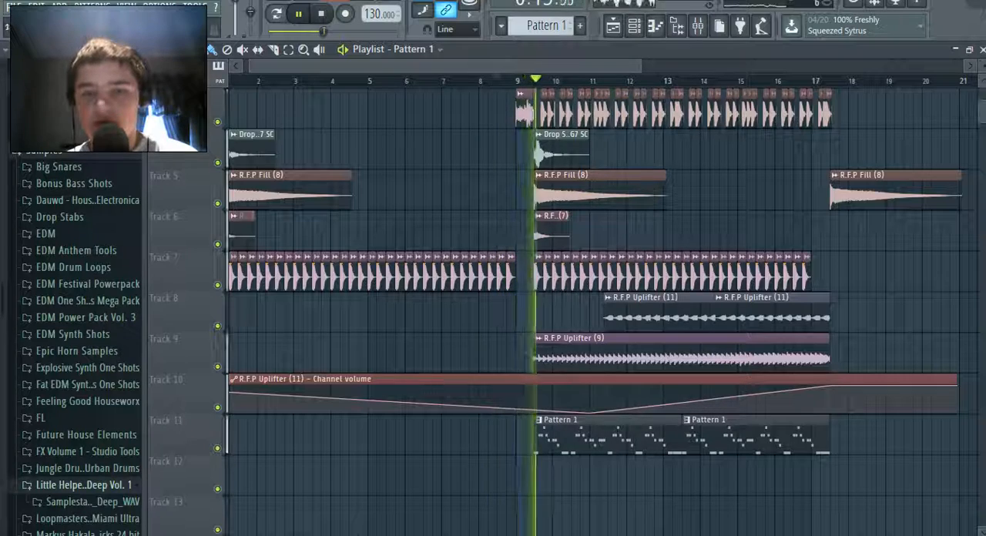
Load Fruity Love Philter into the second effect slot of mixer Insert 11
{"action": "key", "text": "F9"}
{"action": "key", "text": "F6"}
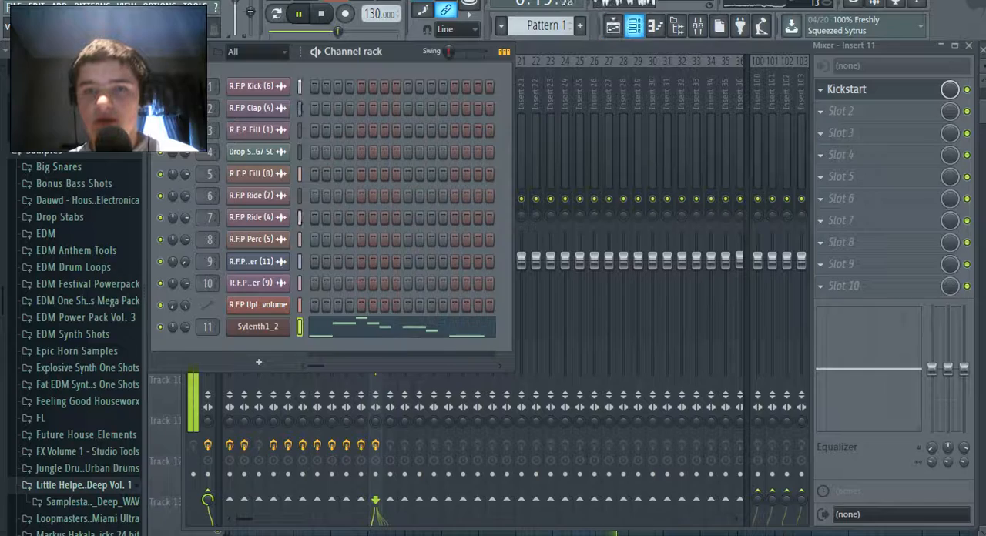
{"action": "left_click", "coordinate": [634, 26]}
{"action": "left_click", "coordinate": [820, 112]}
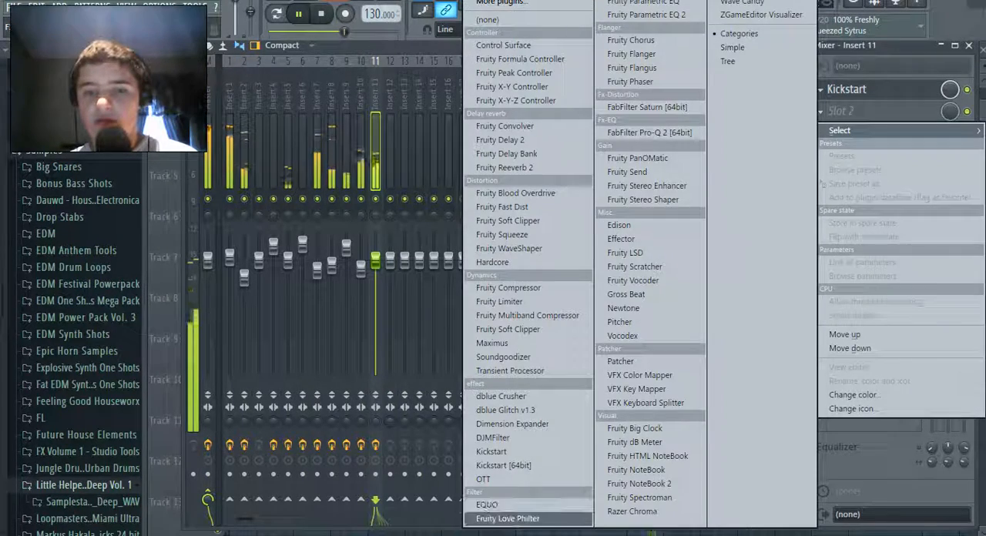
{"action": "left_click", "coordinate": [507, 518]}
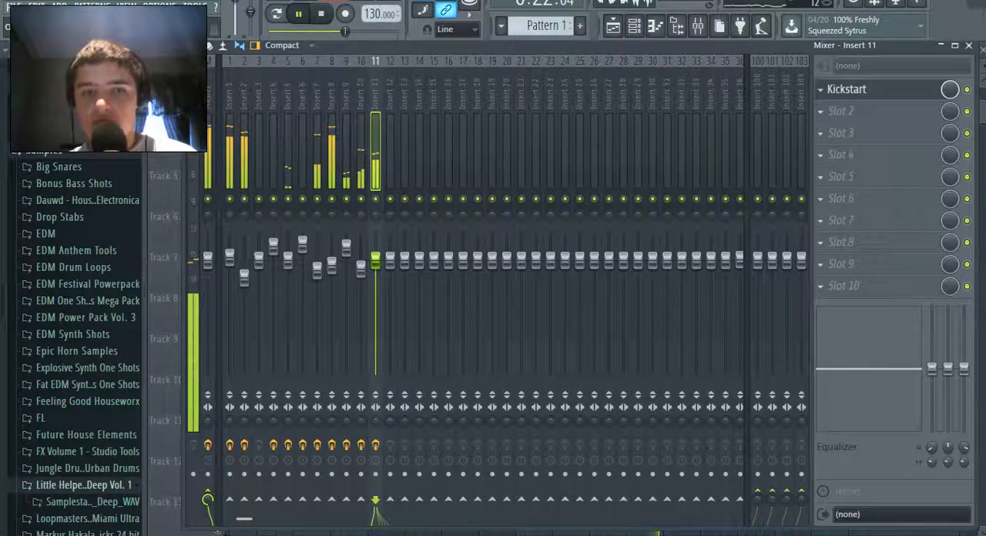
Create an automation clip for the Filter 1 cutoff frequency of Fruity Love Philter on Insert 11
{"action": "right_click", "coordinate": [274, 260]}
{"action": "left_click", "coordinate": [275, 259]}
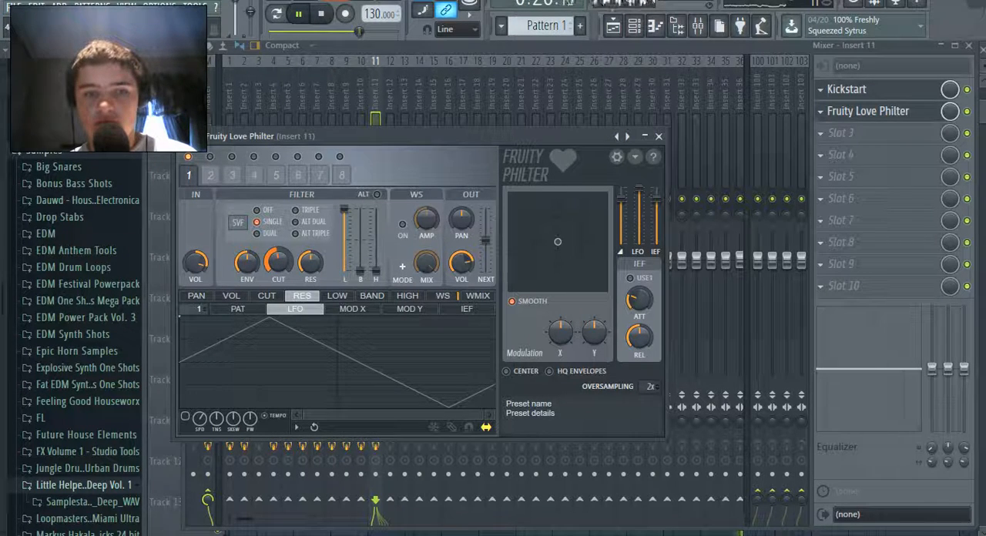
{"action": "right_click", "coordinate": [276, 252]}
{"action": "left_click", "coordinate": [325, 344]}
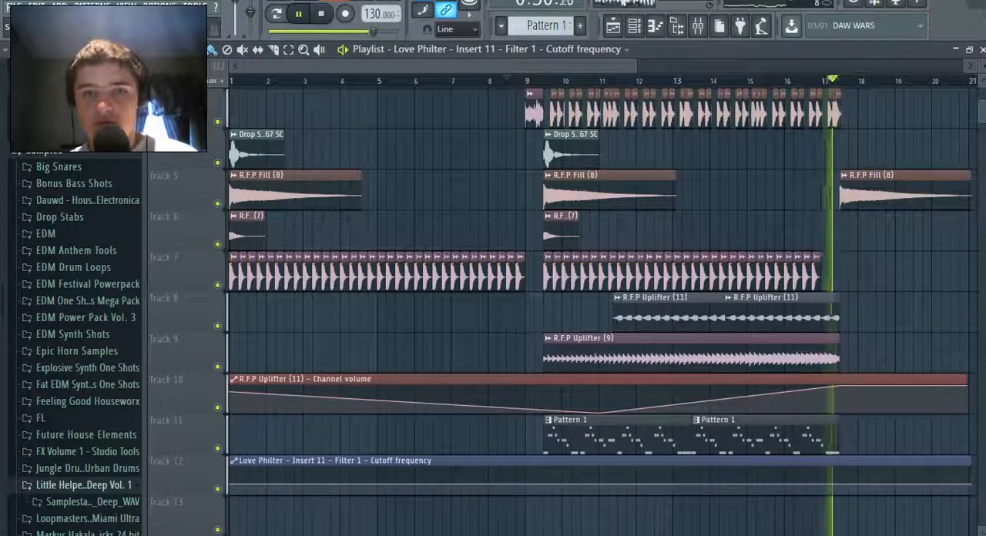
Shape the Love Philter cutoff automation on Track 12 to stay low until bar 16 and rise to maximum midway through bar 17
{"action": "key", "text": "space"}
{"action": "left_click_drag", "start_coordinate": [441, 66], "coordinate": [536, 66]}
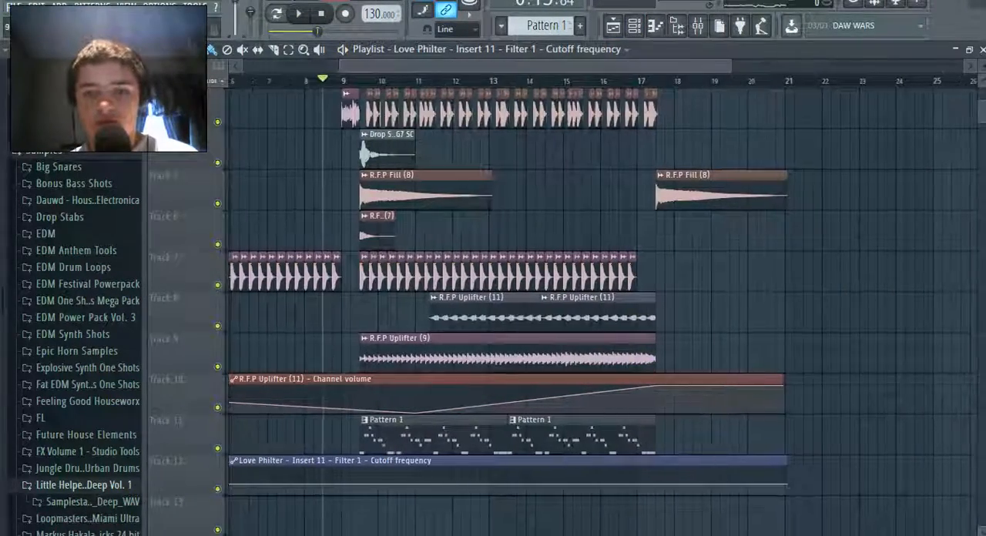
{"action": "right_click", "coordinate": [362, 485]}
{"action": "left_click_drag", "start_coordinate": [362, 485], "coordinate": [362, 493]}
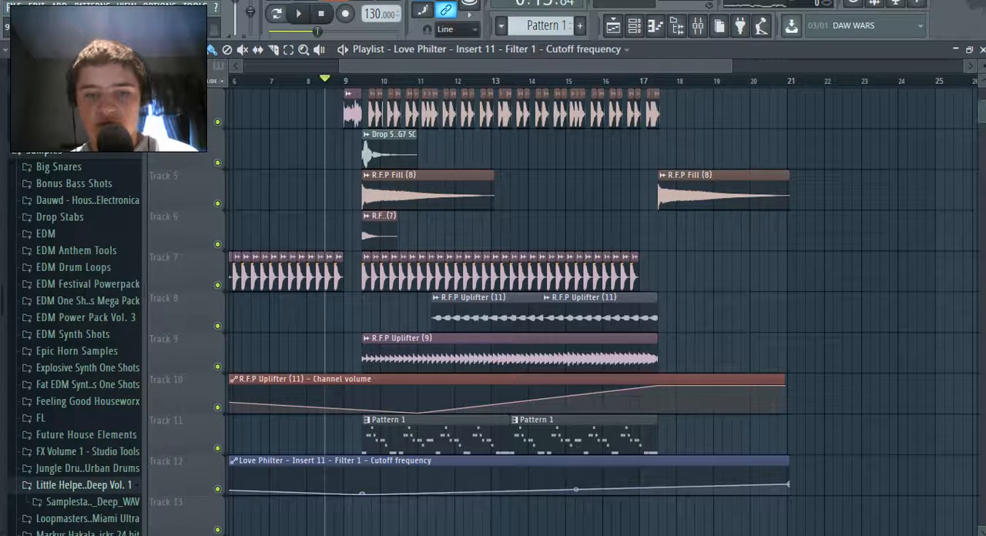
{"action": "left_click_drag", "start_coordinate": [362, 493], "coordinate": [362, 489]}
{"action": "right_click", "coordinate": [362, 488]}
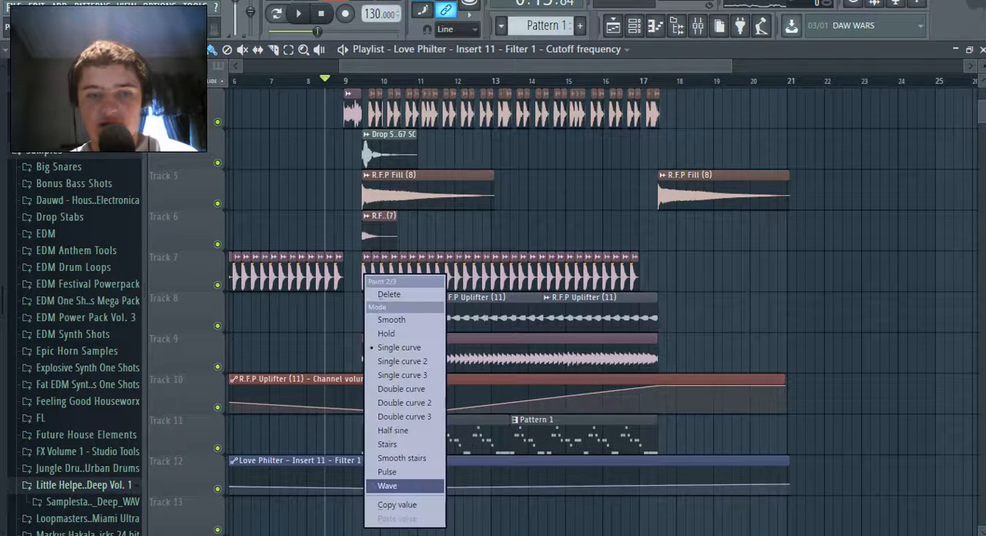
{"action": "left_click", "coordinate": [388, 486]}
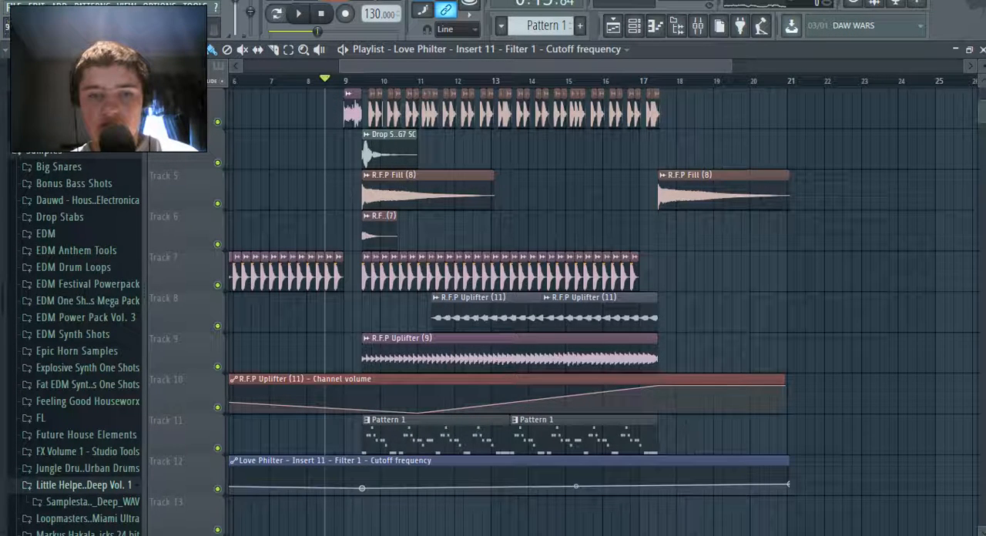
{"action": "left_click_drag", "start_coordinate": [362, 488], "coordinate": [362, 486]}
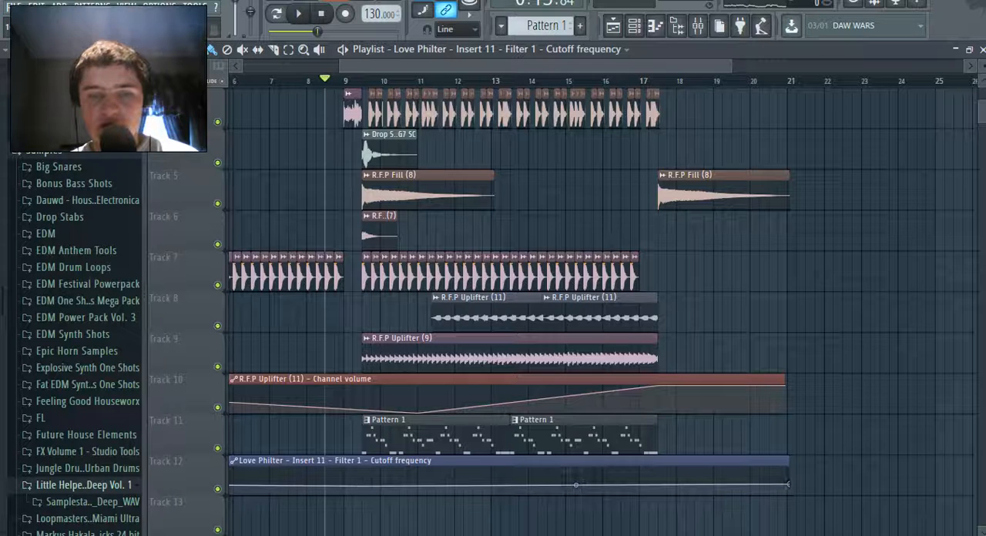
{"action": "left_click_drag", "start_coordinate": [576, 483], "coordinate": [602, 487]}
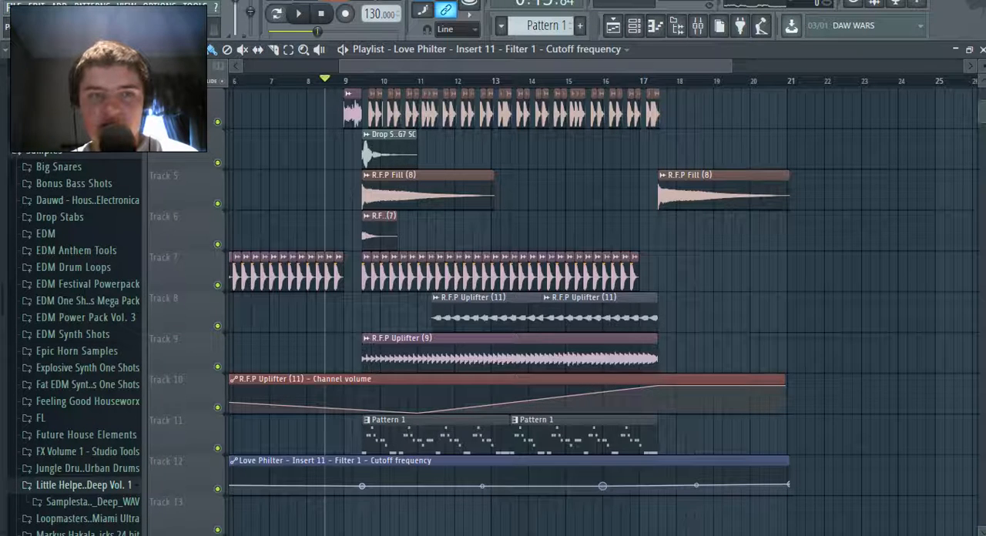
{"action": "left_click_drag", "start_coordinate": [603, 486], "coordinate": [602, 489]}
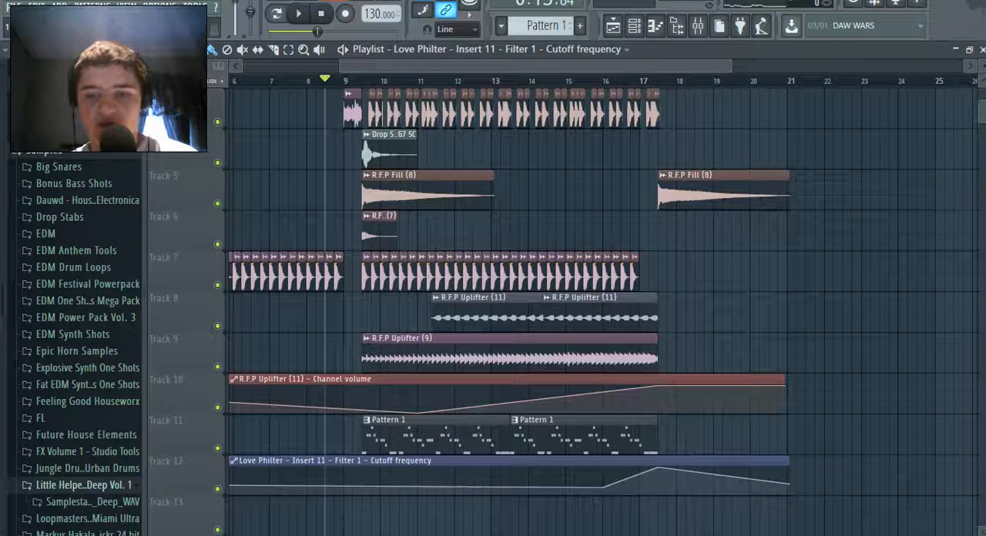
Play the song through the cutoff automation and save the project
{"action": "key", "text": "space"}
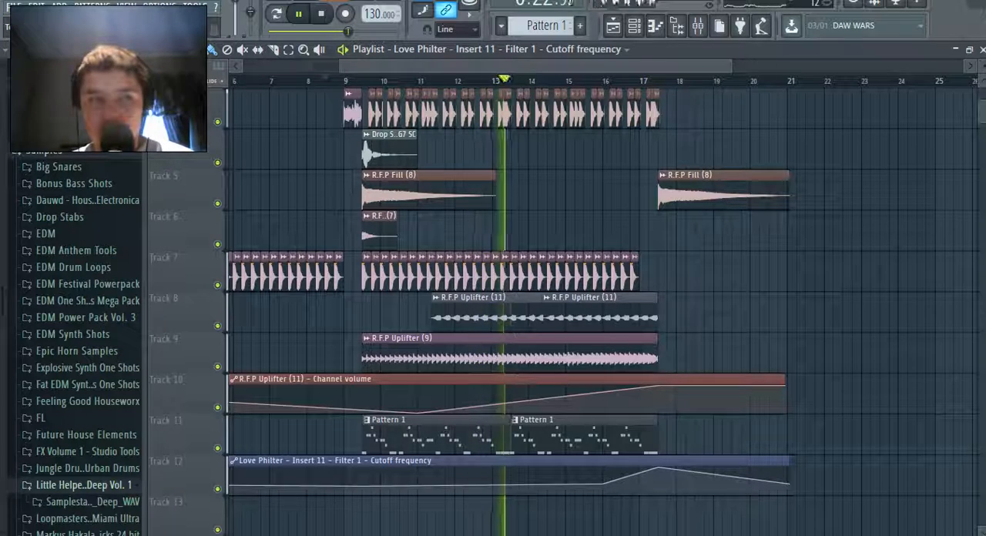
{"action": "left_click", "coordinate": [14, 7]}
{"action": "left_click", "coordinate": [34, 63]}
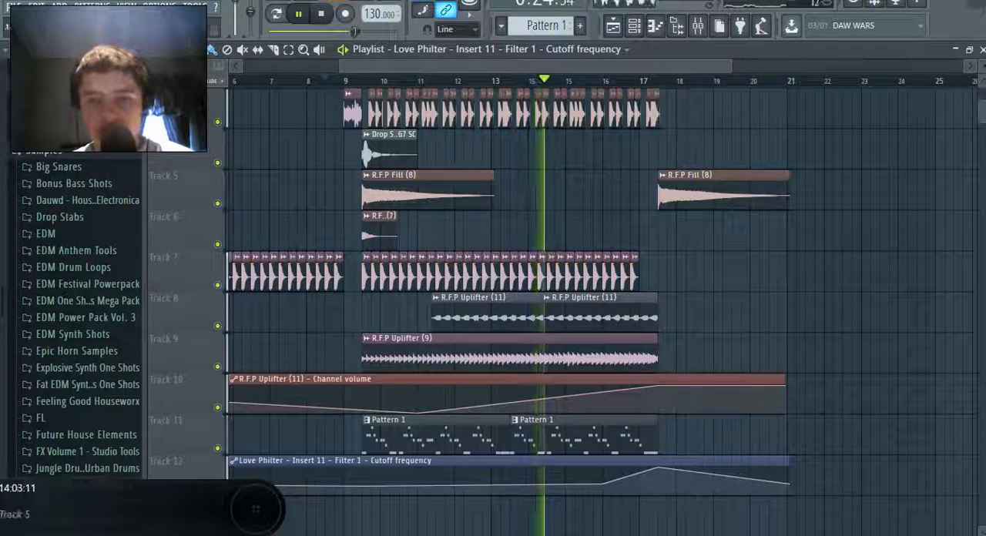
Place three more Pattern 1 clips back to back on Track 11, starting midway through bar 17
{"action": "left_click", "coordinate": [627, 433]}
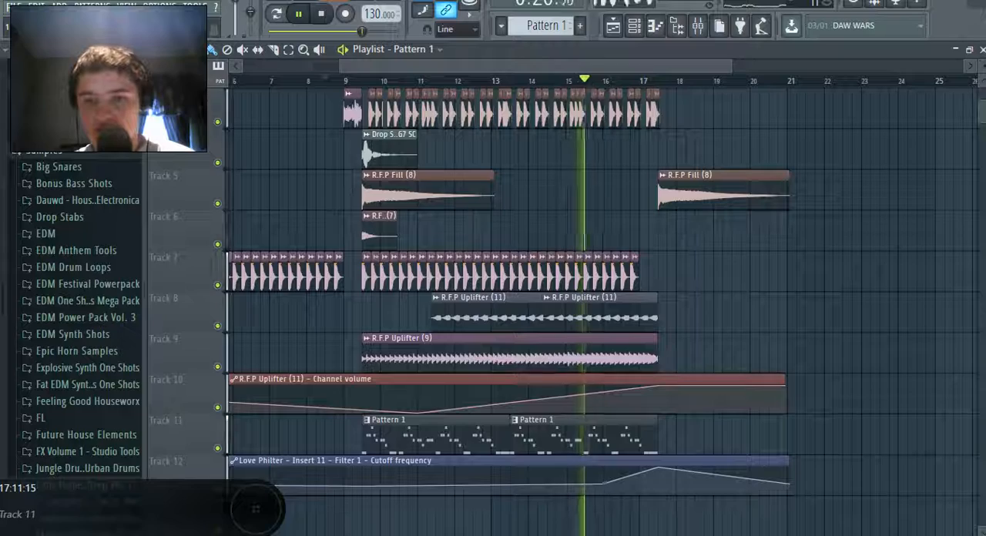
{"action": "left_click", "coordinate": [664, 433]}
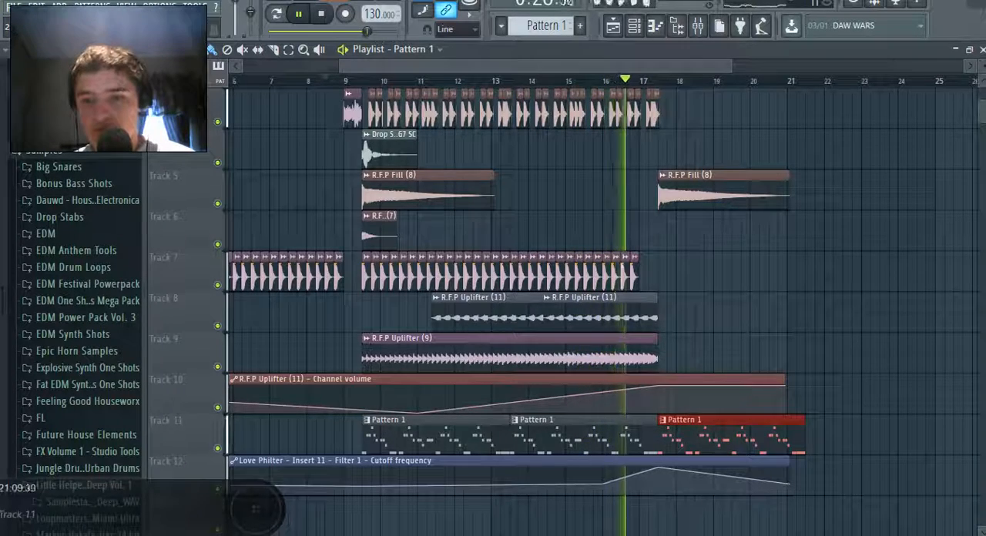
{"action": "left_click", "coordinate": [812, 433]}
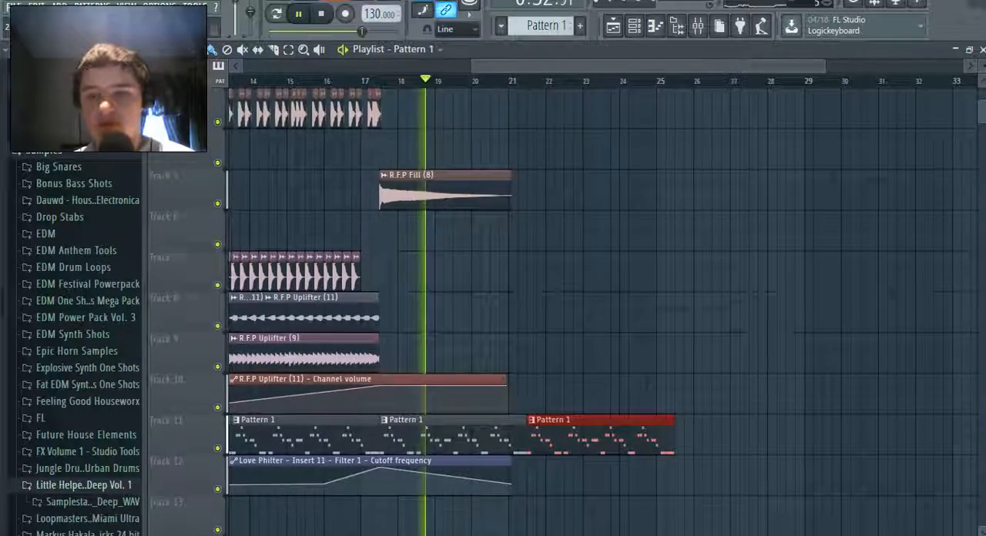
{"action": "left_click_drag", "start_coordinate": [669, 476], "coordinate": [661, 437]}
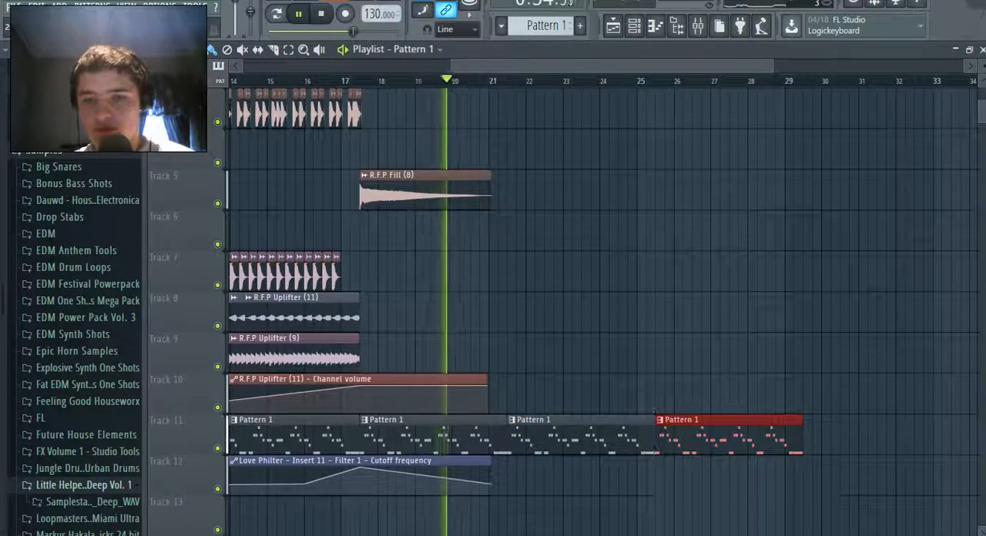
Extend the cutoff automation clip at maximum level to the end of the last Pattern 1 clip and save the project
{"action": "left_click_drag", "start_coordinate": [490, 484], "coordinate": [805, 466]}
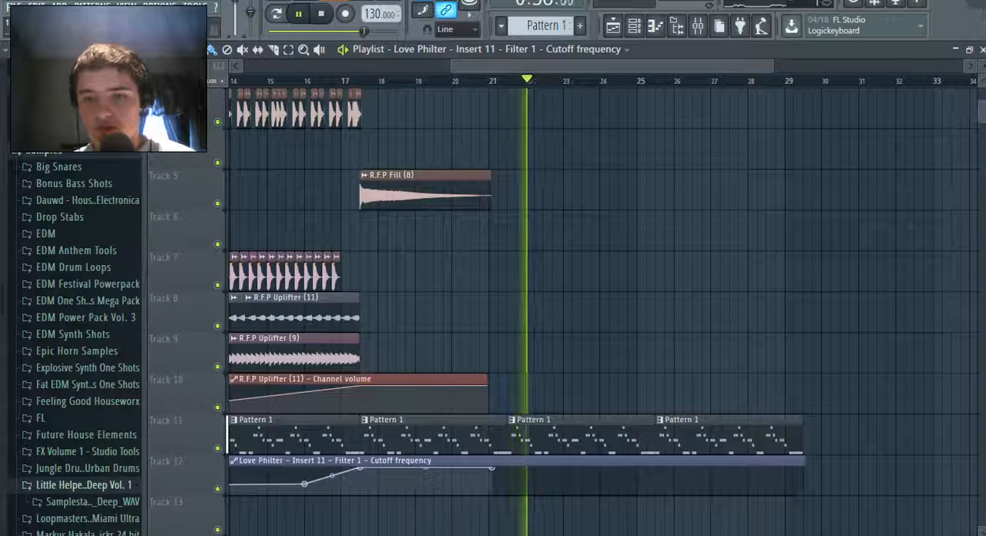
{"action": "right_click", "coordinate": [803, 469]}
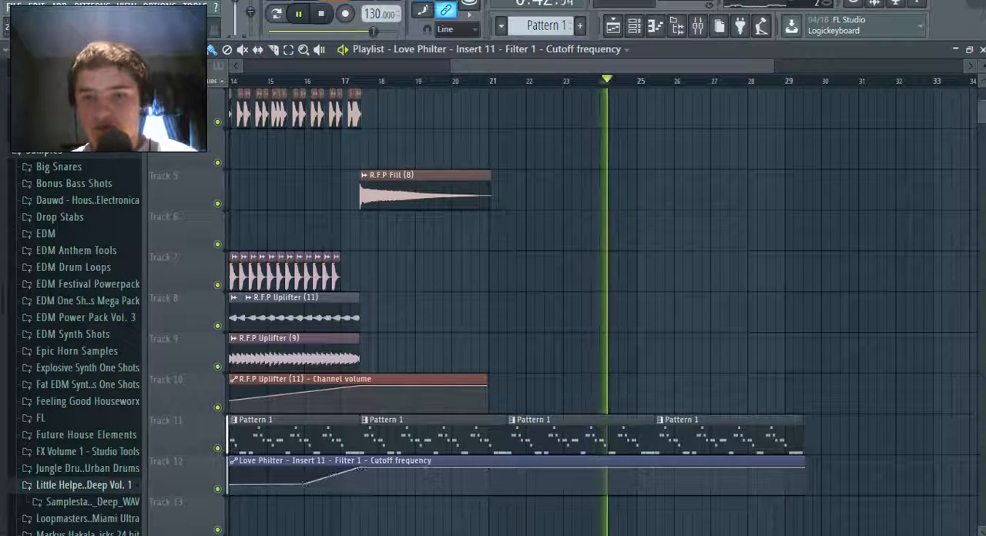
{"action": "left_click", "coordinate": [14, 7]}
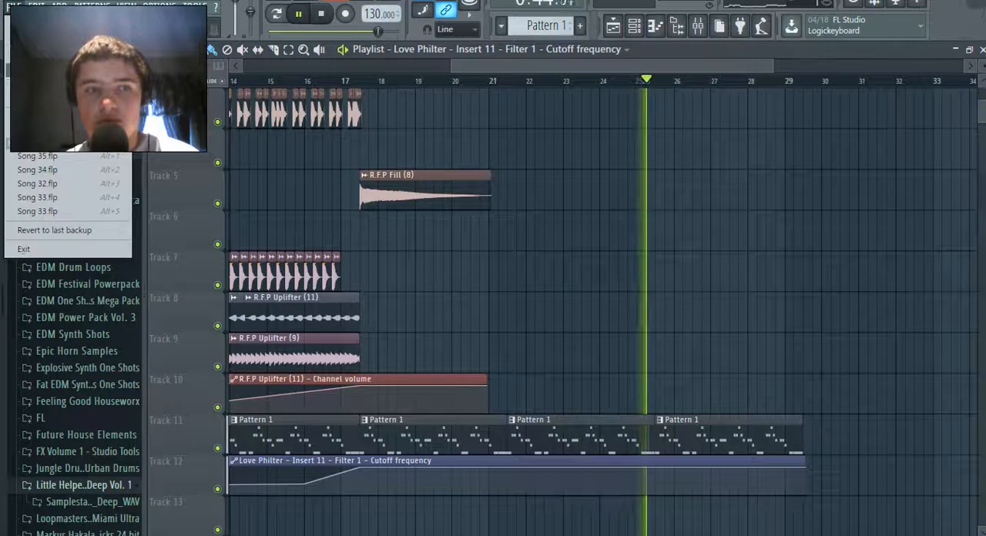
{"action": "left_click", "coordinate": [31, 63]}
{"action": "key", "text": "space"}
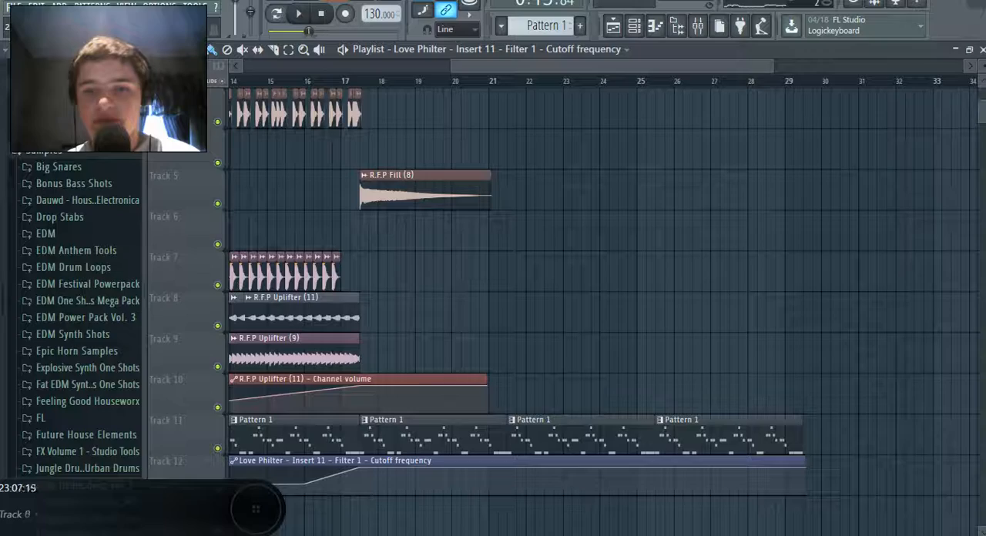
Browse the Samples folder to KSHMR Vol. 2 and open the Sweep Ups folder inside its FX Elements
{"action": "left_click", "coordinate": [677, 25]}
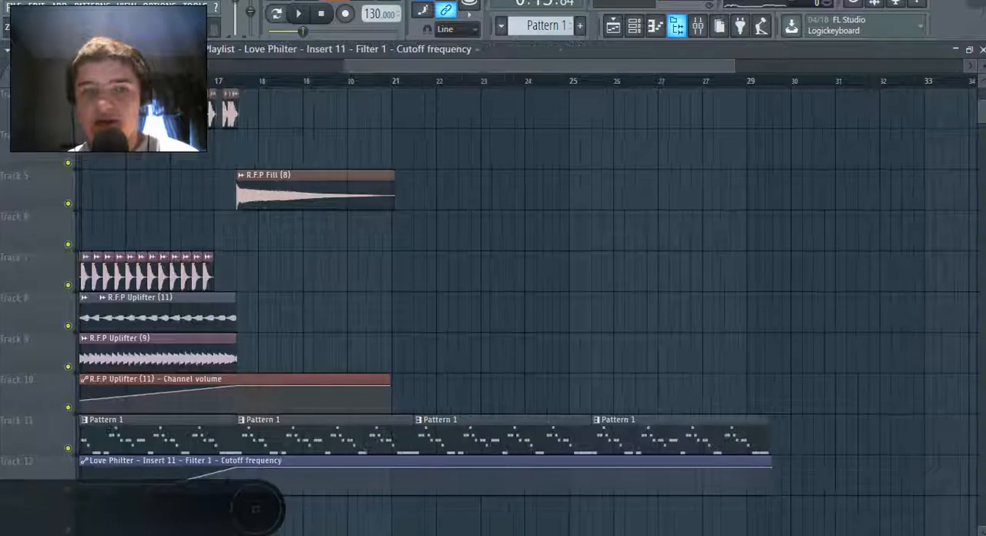
{"action": "left_click", "coordinate": [676, 25]}
{"action": "scroll", "coordinate": [70, 235], "scroll_direction": "down", "scroll_amount": 6}
{"action": "scroll", "coordinate": [70, 289], "scroll_direction": "up", "scroll_amount": 8}
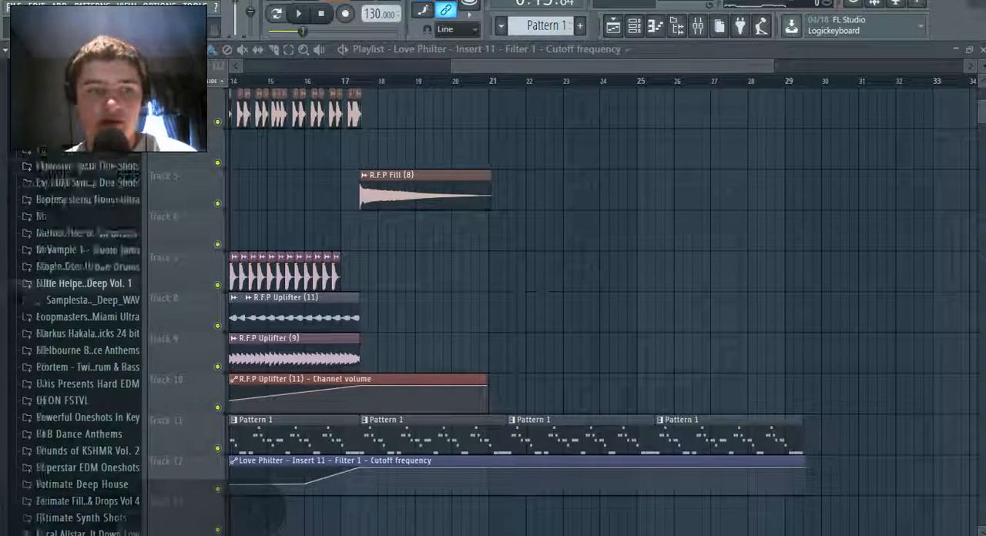
{"action": "left_click", "coordinate": [44, 288]}
{"action": "left_click", "coordinate": [45, 414]}
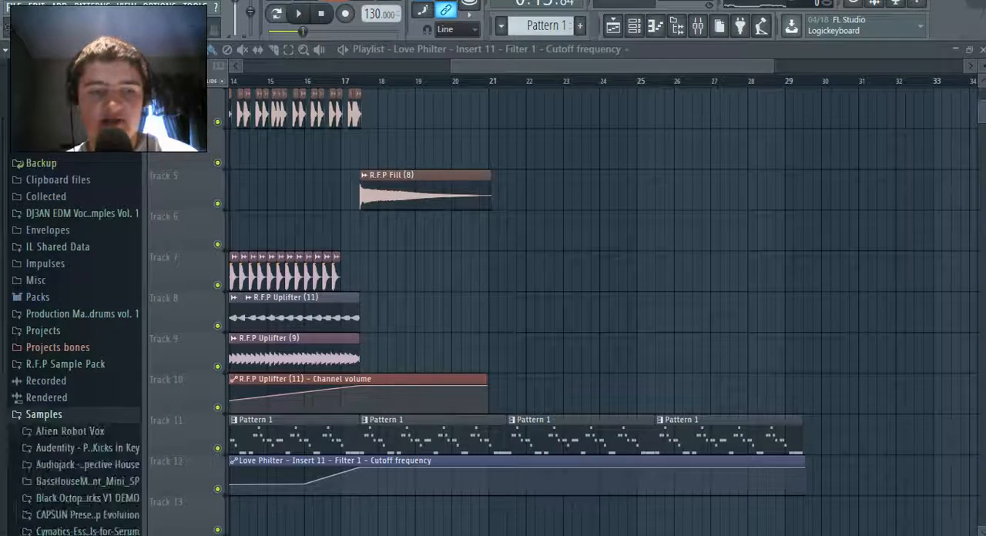
{"action": "scroll", "coordinate": [70, 393], "scroll_direction": "down", "scroll_amount": 11}
{"action": "scroll", "coordinate": [70, 393], "scroll_direction": "up", "scroll_amount": 2}
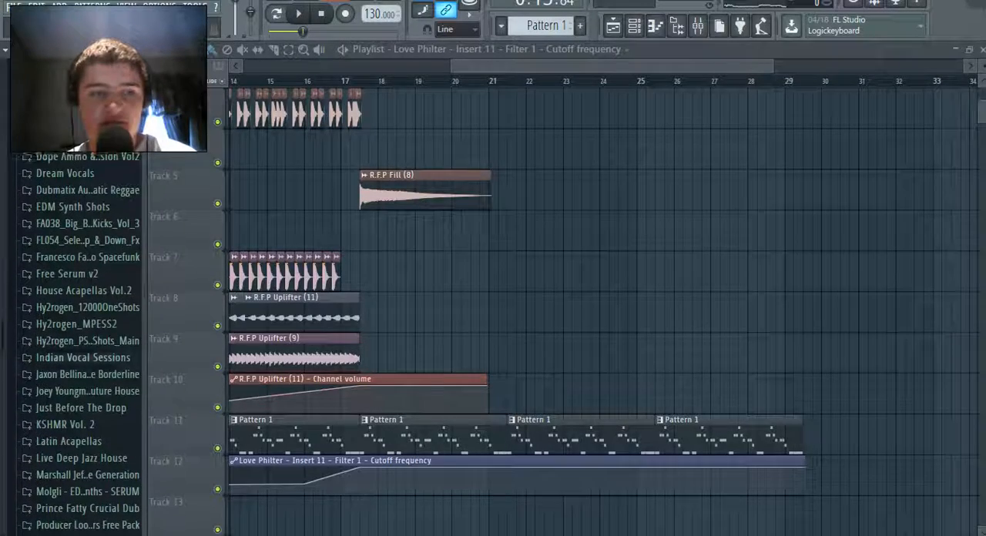
{"action": "scroll", "coordinate": [85, 370], "scroll_direction": "down", "scroll_amount": 2}
{"action": "left_click", "coordinate": [85, 367]}
{"action": "left_click", "coordinate": [87, 433]}
{"action": "scroll", "coordinate": [87, 433], "scroll_direction": "down", "scroll_amount": 7}
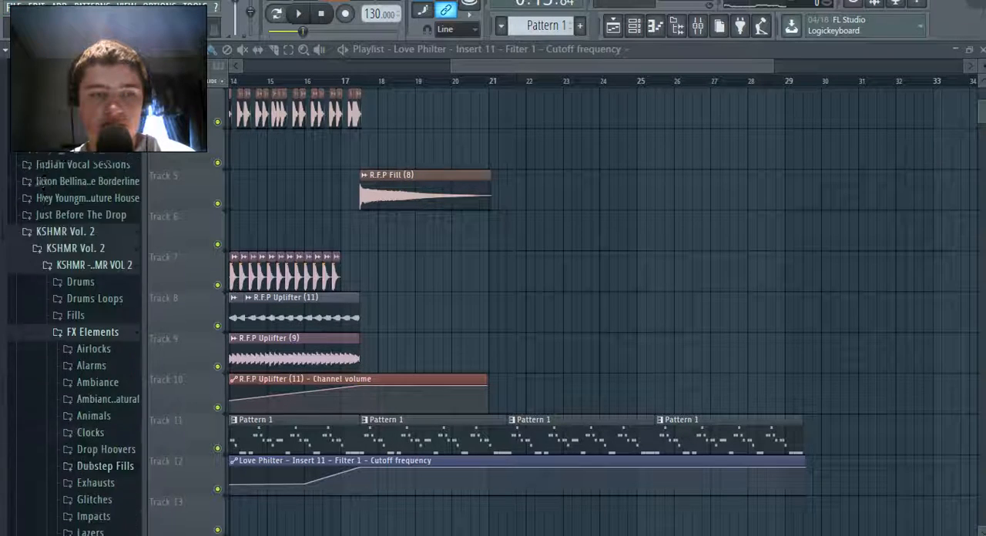
{"action": "left_click", "coordinate": [96, 369]}
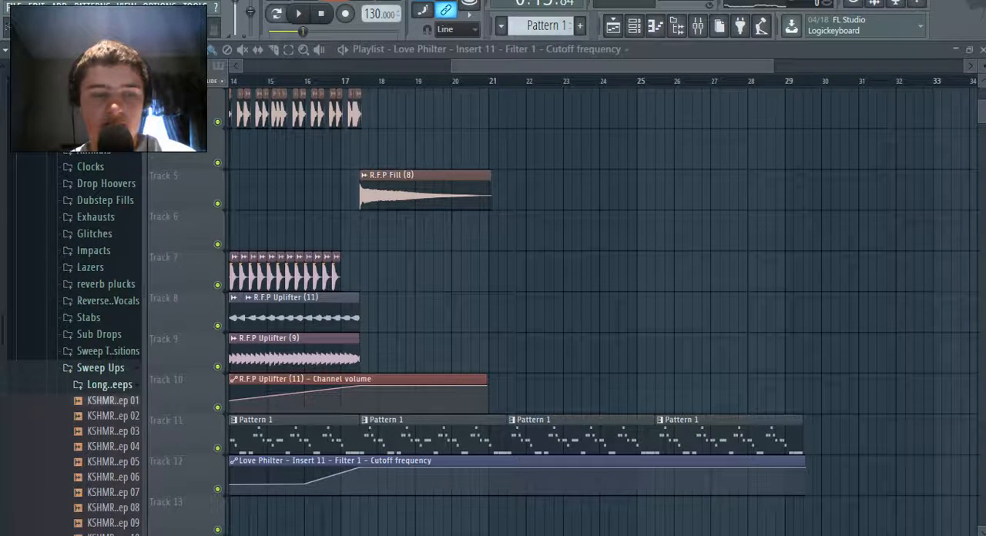
Look through the sweep subfolders and place KSHMR Short Sweep 05 on Track 13 at bar 24
{"action": "left_click", "coordinate": [109, 384]}
{"action": "left_click", "coordinate": [111, 417]}
{"action": "scroll", "coordinate": [112, 417], "scroll_direction": "down", "scroll_amount": 2}
{"action": "left_click", "coordinate": [114, 359]}
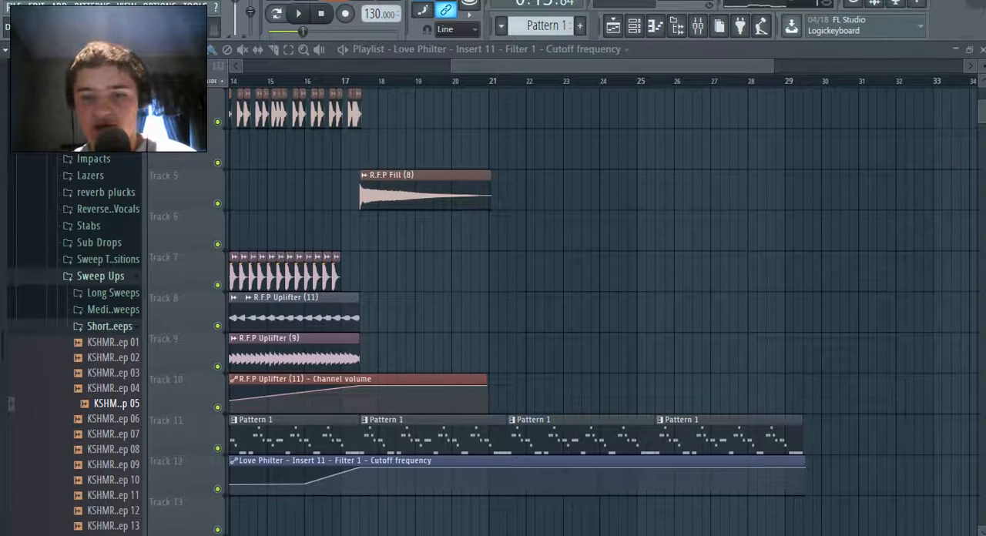
{"action": "left_click_drag", "start_coordinate": [116, 404], "coordinate": [609, 516]}
Clone the KSHMR Short Sweep 05 channel and place the reversed clone directly after the original on Track 13
{"action": "key", "text": "F6"}
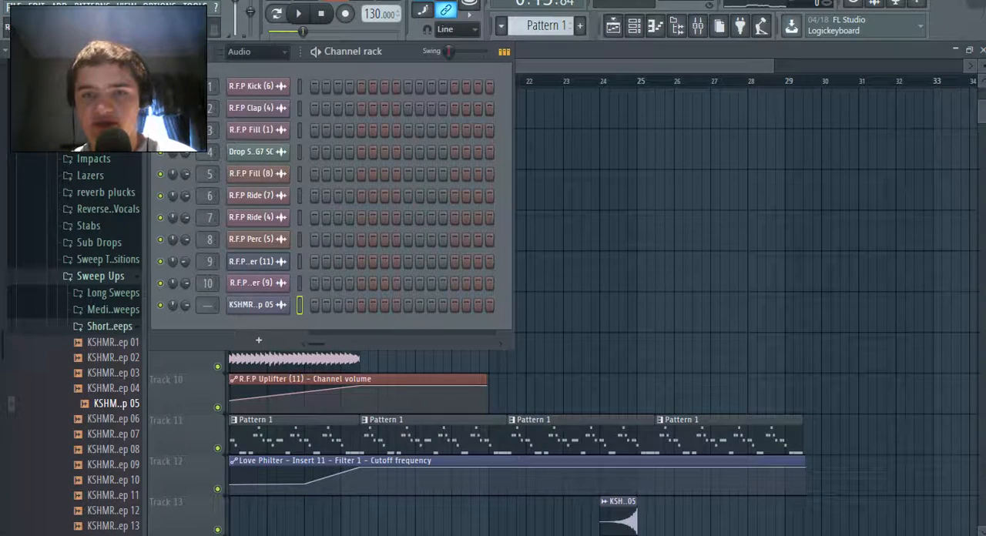
{"action": "left_click", "coordinate": [258, 305]}
{"action": "right_click", "coordinate": [286, 302]}
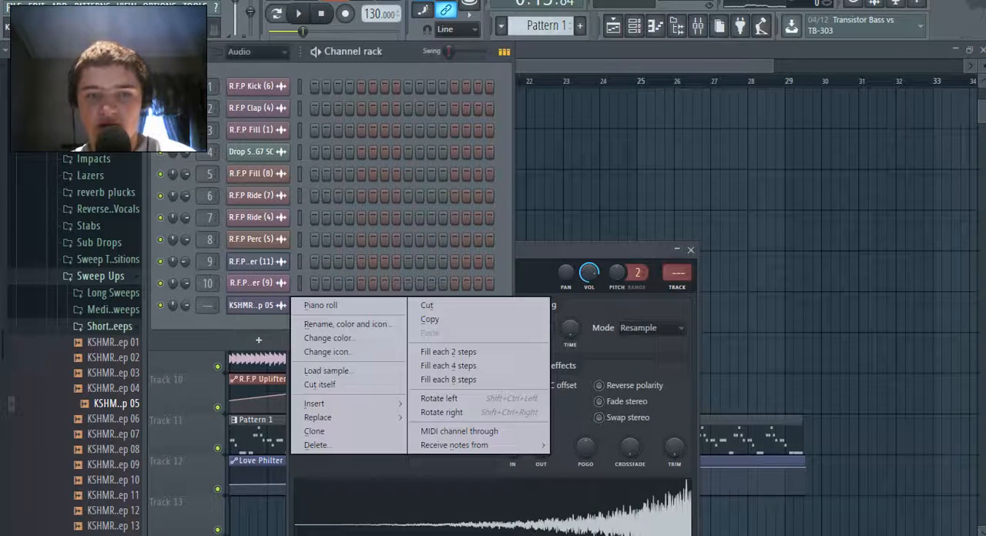
{"action": "left_click", "coordinate": [331, 428]}
{"action": "left_click", "coordinate": [258, 327]}
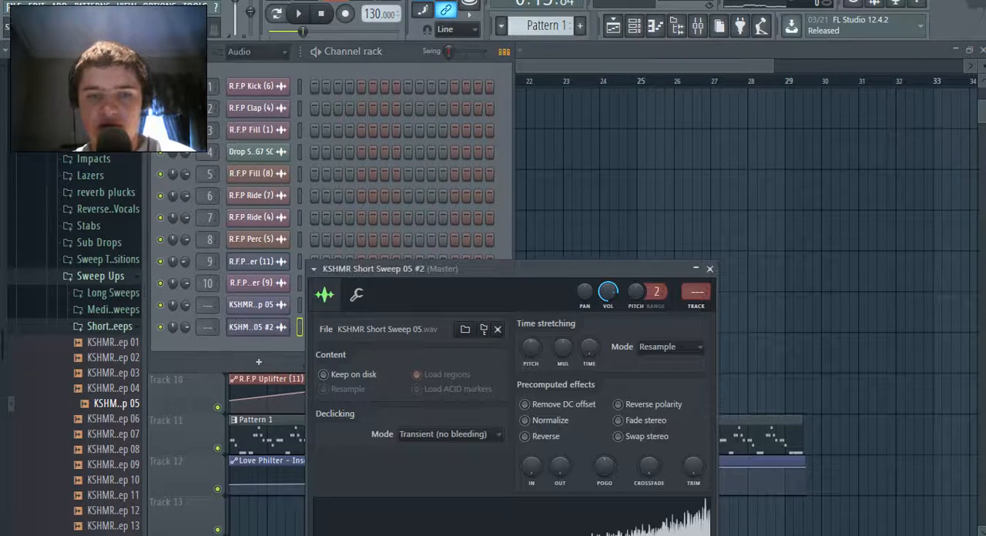
{"action": "left_click", "coordinate": [524, 437]}
{"action": "left_click", "coordinate": [613, 26]}
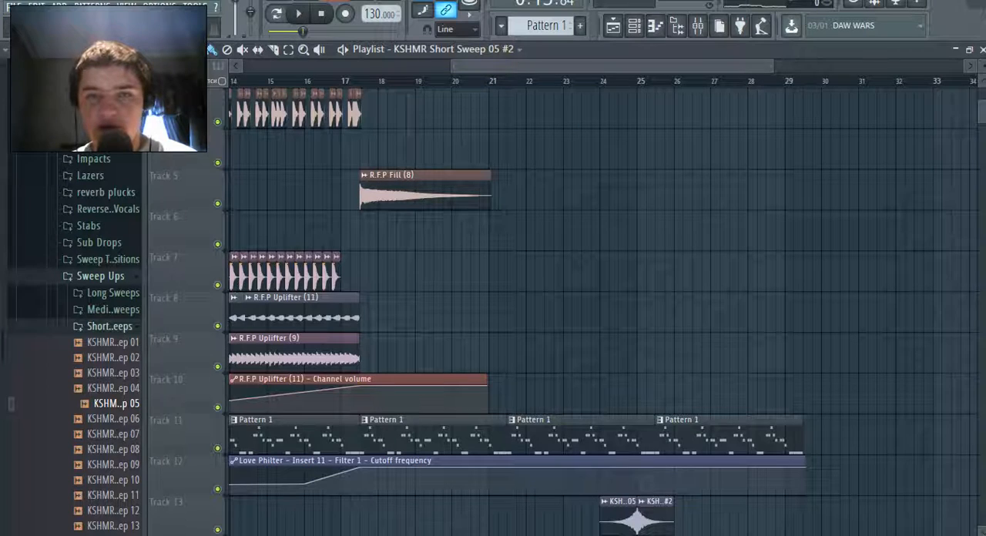
Play the song from bar 24 to hear the two sweeps and save the project
{"action": "left_click", "coordinate": [601, 93]}
{"action": "right_click", "coordinate": [602, 96]}
{"action": "left_click", "coordinate": [599, 81]}
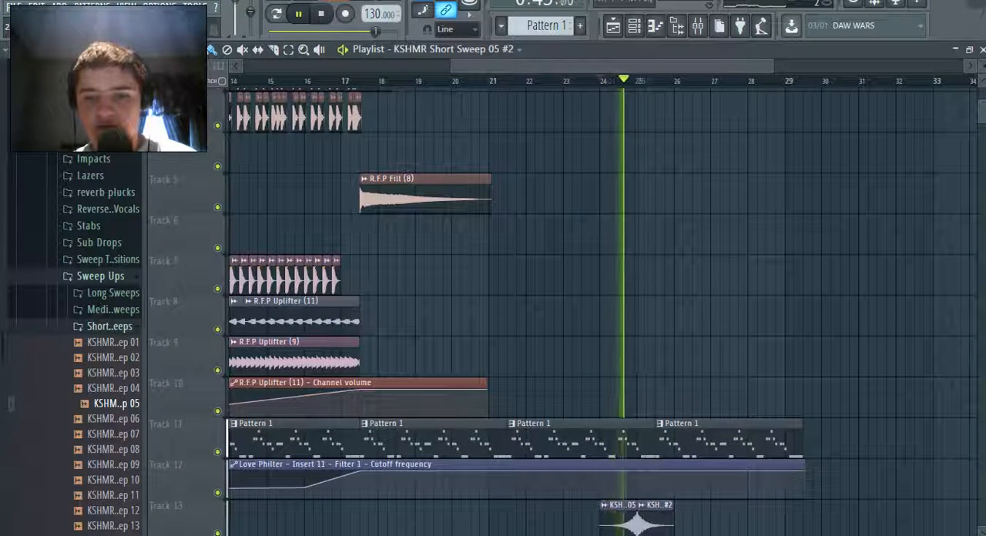
{"action": "left_click", "coordinate": [14, 6]}
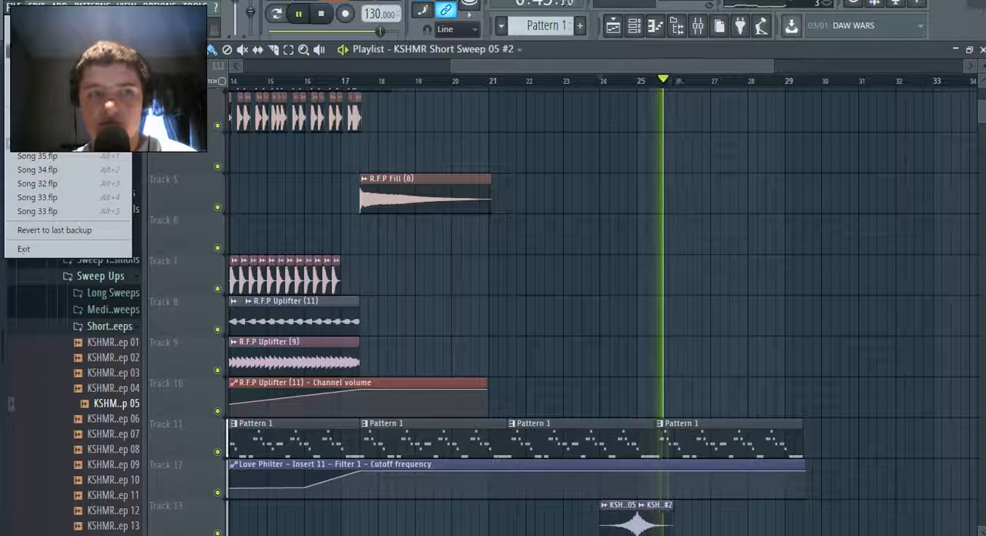
{"action": "left_click", "coordinate": [546, 25]}
{"action": "key", "text": "space"}
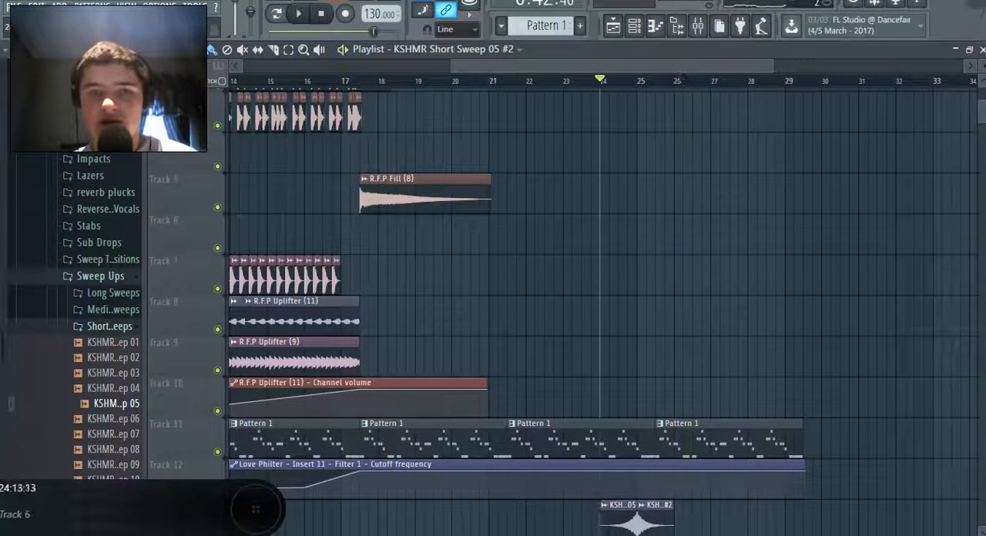
Route the original and reversed KSHMR Short Sweep 05 channels to mixer inserts 12 and 13
{"action": "left_click", "coordinate": [698, 26]}
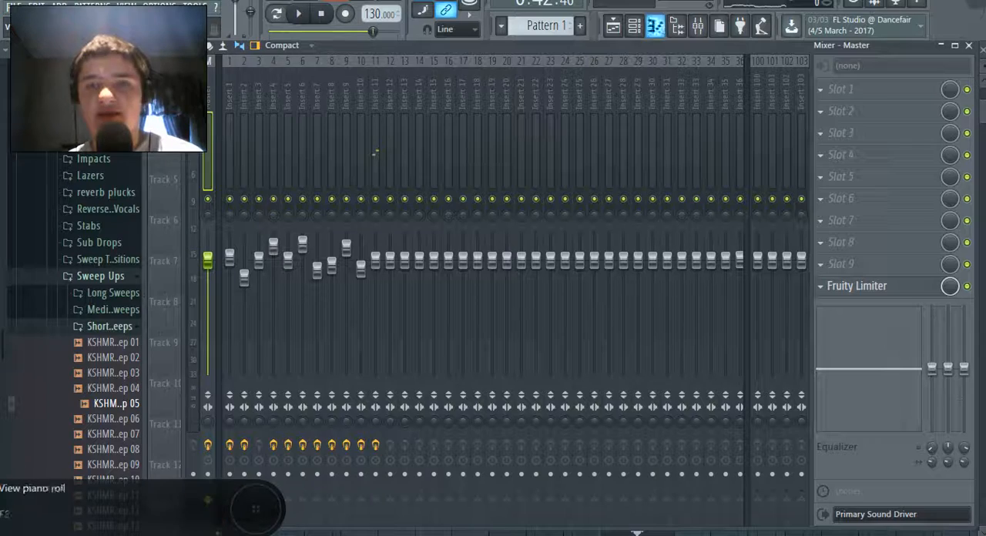
{"action": "key", "text": "F6"}
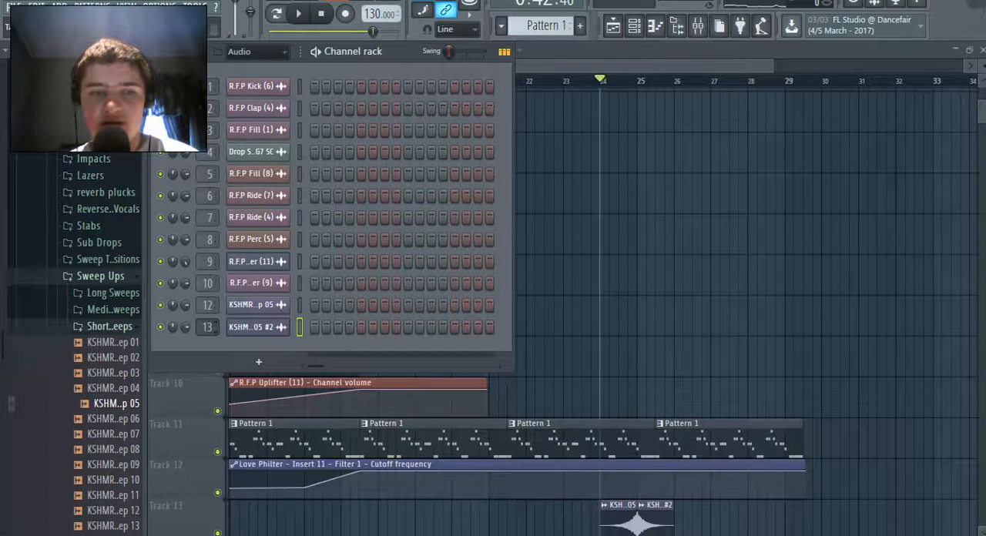
{"action": "key", "text": "F9"}
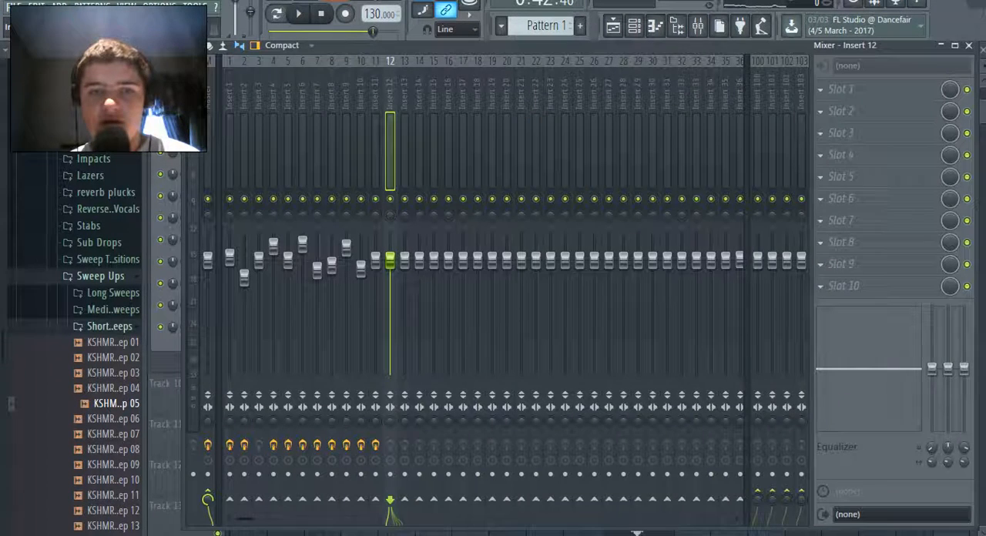
{"action": "key", "text": "F9"}
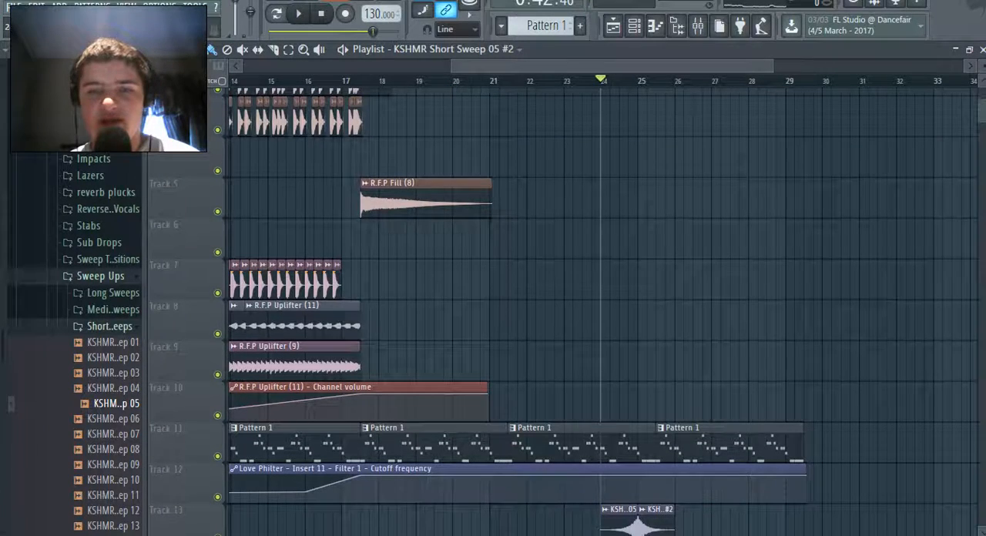
Play the song from bar 24 and load Fruity parametric EQ 2 into the first effect slot of mixer insert 12
{"action": "key", "text": "space"}
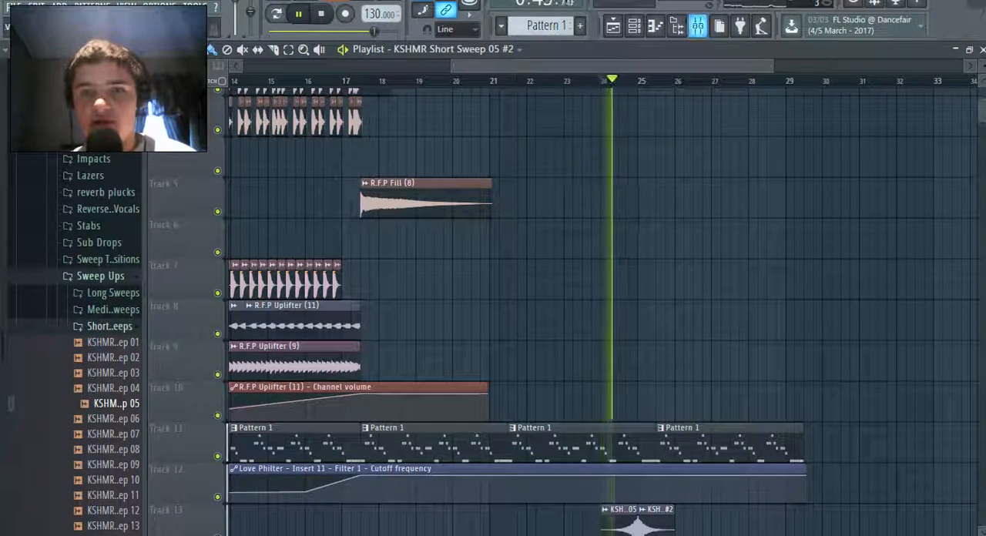
{"action": "key", "text": "F9"}
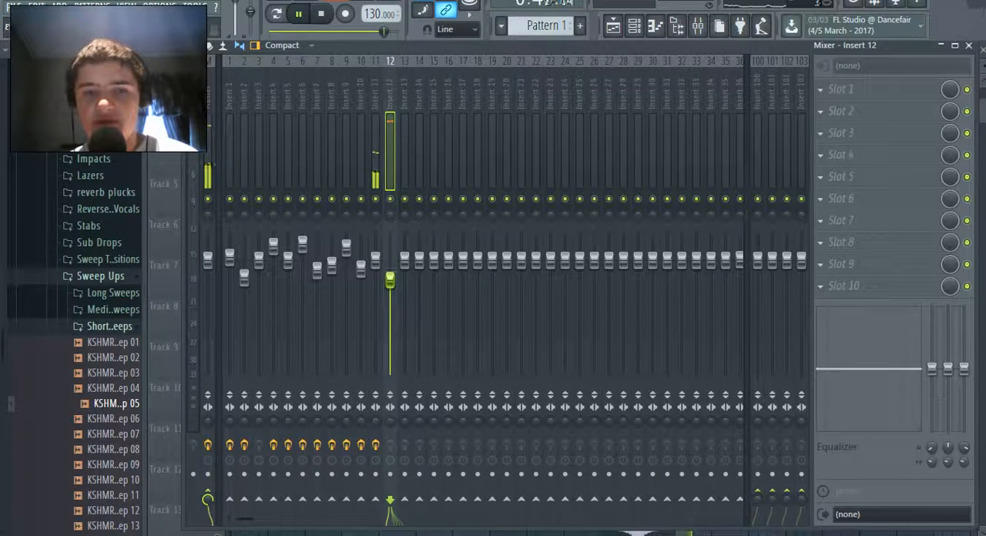
{"action": "left_click", "coordinate": [821, 90]}
{"action": "mouse_move", "coordinate": [840, 109]}
{"action": "left_click", "coordinate": [651, 15]}
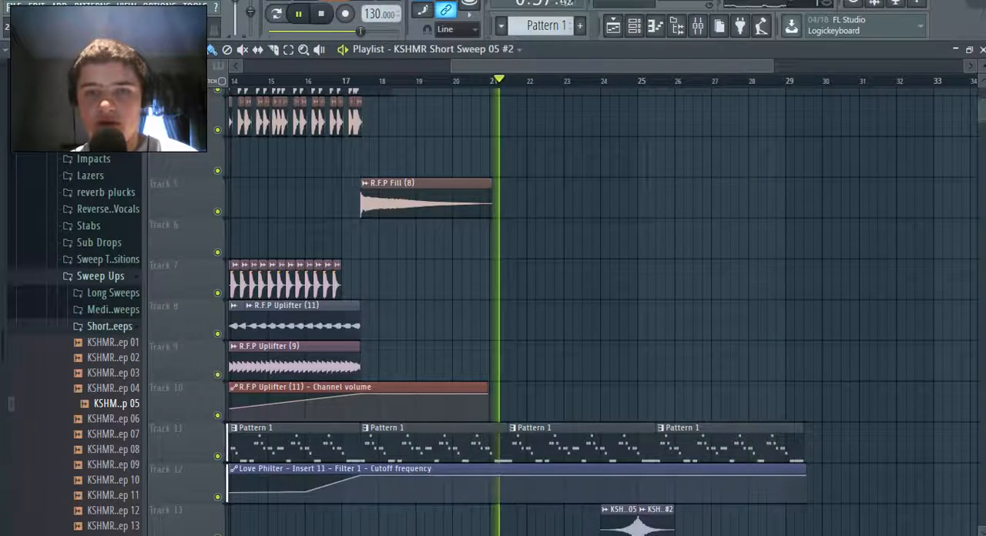
{"action": "left_click", "coordinate": [698, 26]}
{"action": "left_click", "coordinate": [877, 89]}
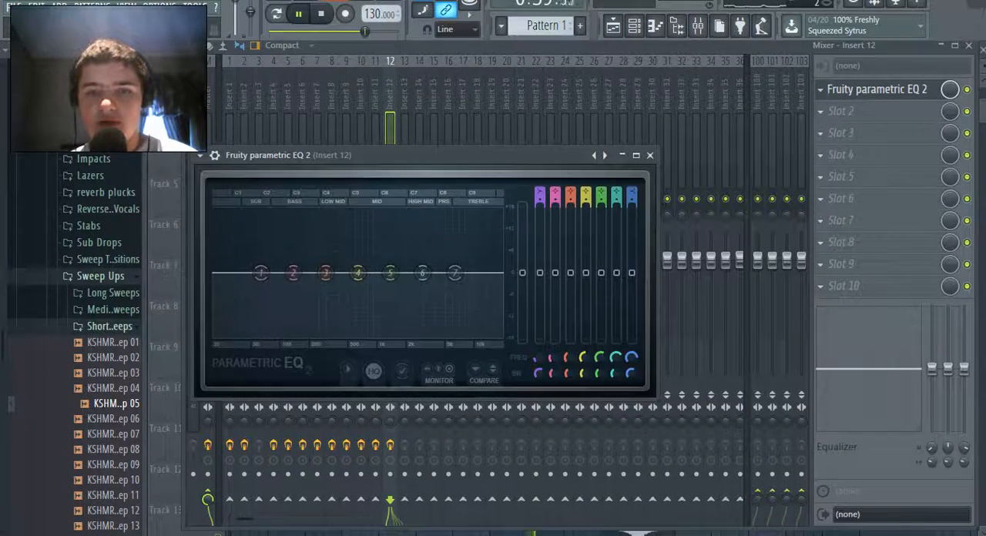
Make EQ band 1 on insert 12 a high-pass at about 68 Hz and disable bands 2 to 7
{"action": "mouse_move", "coordinate": [540, 193]}
{"action": "left_mouse_down"}
{"action": "mouse_move", "coordinate": [540, 206]}
{"action": "mouse_move", "coordinate": [540, 182]}
{"action": "left_mouse_up"}
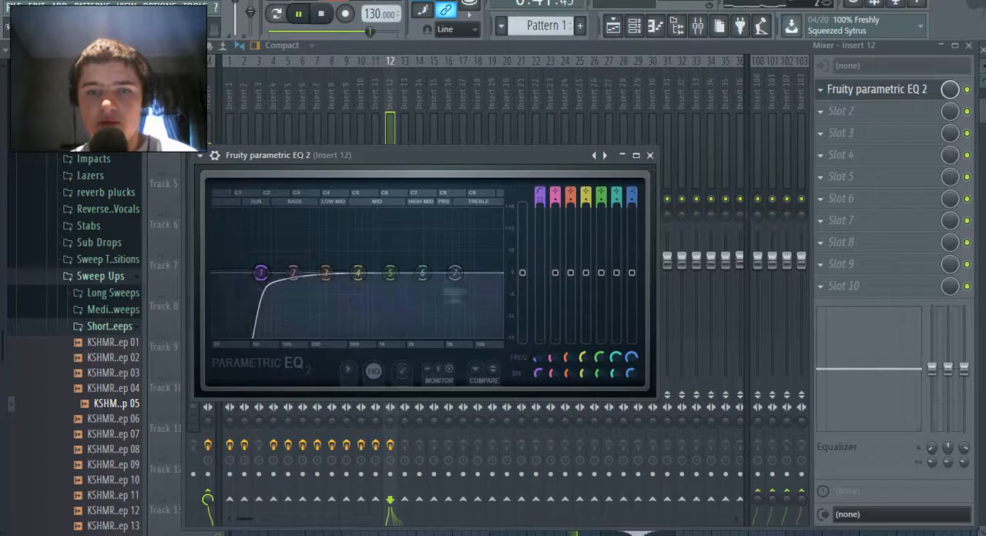
{"action": "mouse_move", "coordinate": [260, 273]}
{"action": "left_mouse_down"}
{"action": "mouse_move", "coordinate": [215, 272]}
{"action": "mouse_move", "coordinate": [280, 272]}
{"action": "mouse_move", "coordinate": [263, 273]}
{"action": "left_mouse_up"}
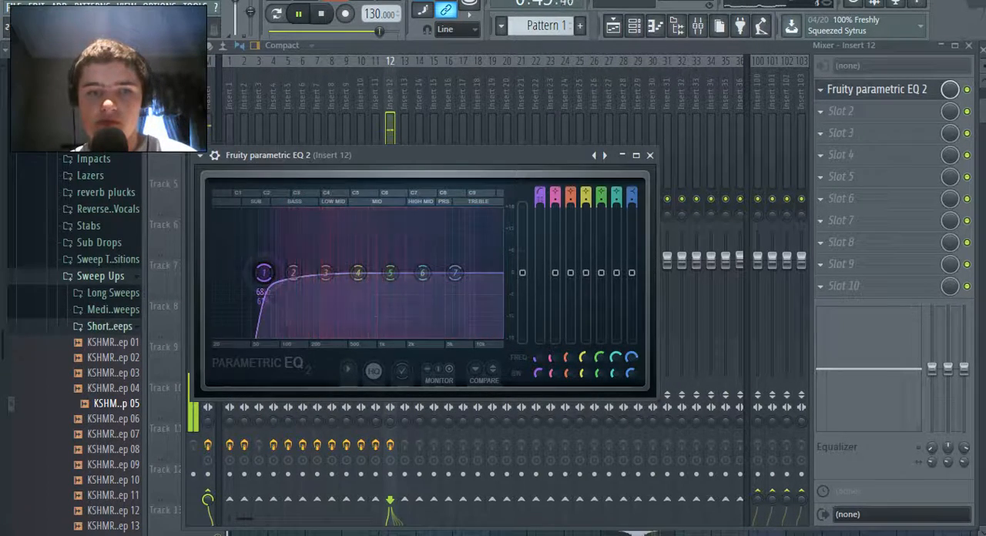
{"action": "left_click_drag", "start_coordinate": [555, 192], "coordinate": [555, 231]}
{"action": "left_click_drag", "start_coordinate": [571, 192], "coordinate": [570, 231]}
{"action": "left_click_drag", "start_coordinate": [586, 193], "coordinate": [587, 231]}
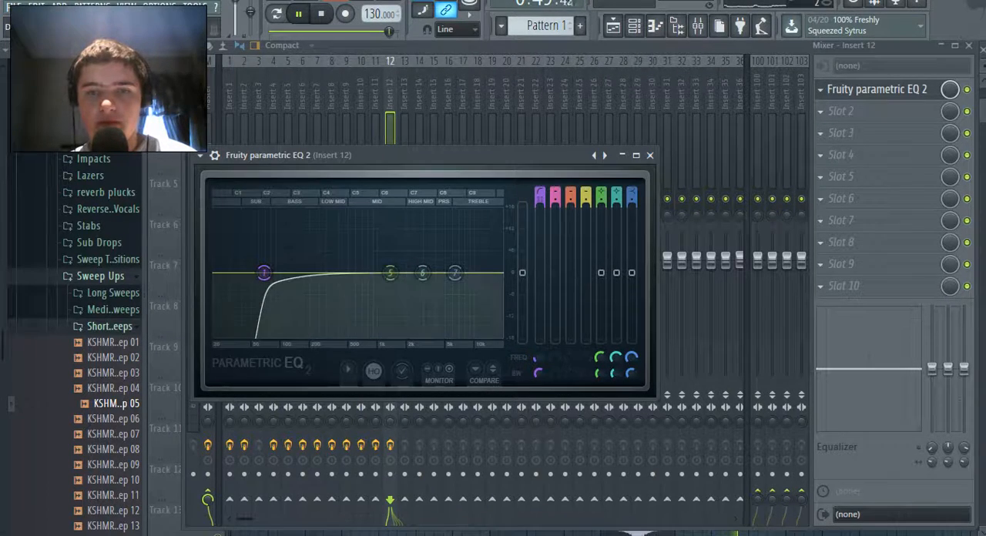
{"action": "left_click_drag", "start_coordinate": [602, 193], "coordinate": [602, 231]}
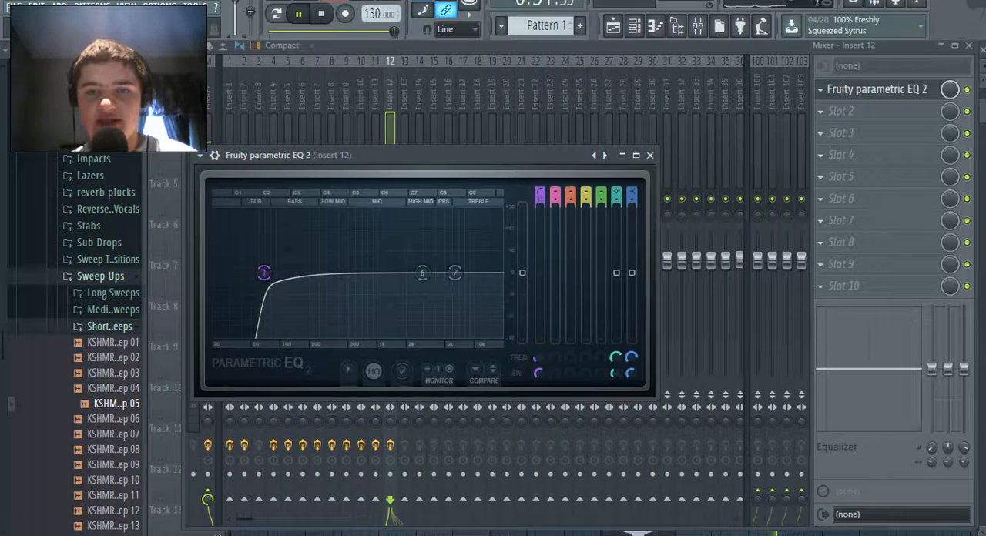
{"action": "left_click_drag", "start_coordinate": [617, 192], "coordinate": [617, 232]}
{"action": "left_click_drag", "start_coordinate": [632, 193], "coordinate": [632, 231]}
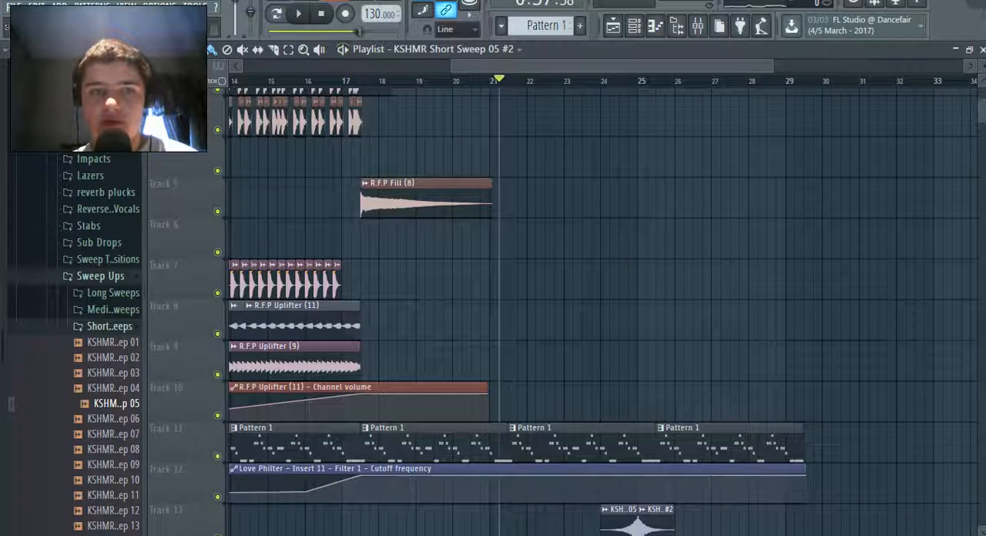
Play the song through the equalized sweeps at bar 24 and look over the playlist arrangement
{"action": "key", "text": "space"}
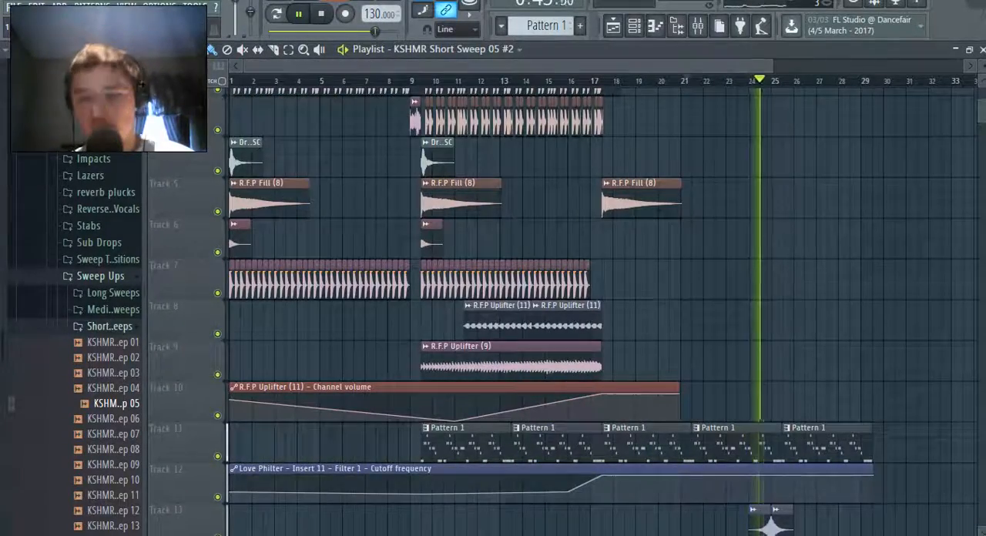
{"action": "scroll", "coordinate": [539, 412], "scroll_direction": "up", "scroll_amount": 1}
{"action": "scroll", "coordinate": [539, 412], "scroll_direction": "up", "scroll_amount": 2}
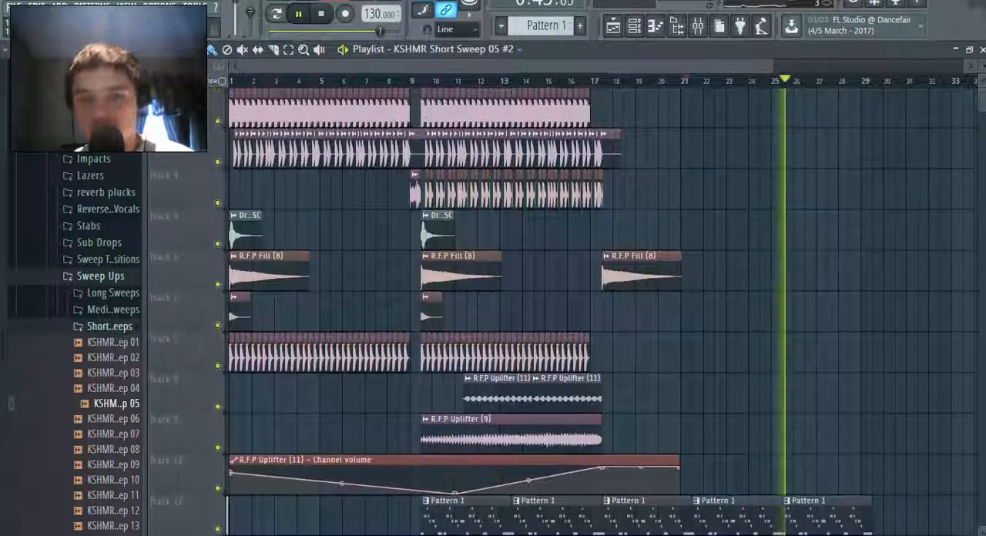
{"action": "scroll", "coordinate": [540, 412], "scroll_direction": "down", "scroll_amount": 3}
{"action": "scroll", "coordinate": [540, 412], "scroll_direction": "up", "scroll_amount": 1}
{"action": "scroll", "coordinate": [539, 412], "scroll_direction": "up", "scroll_amount": 2}
{"action": "scroll", "coordinate": [540, 412], "scroll_direction": "down", "scroll_amount": 2}
Show all channels in the channel rack and stop playback
{"action": "left_click", "coordinate": [634, 26]}
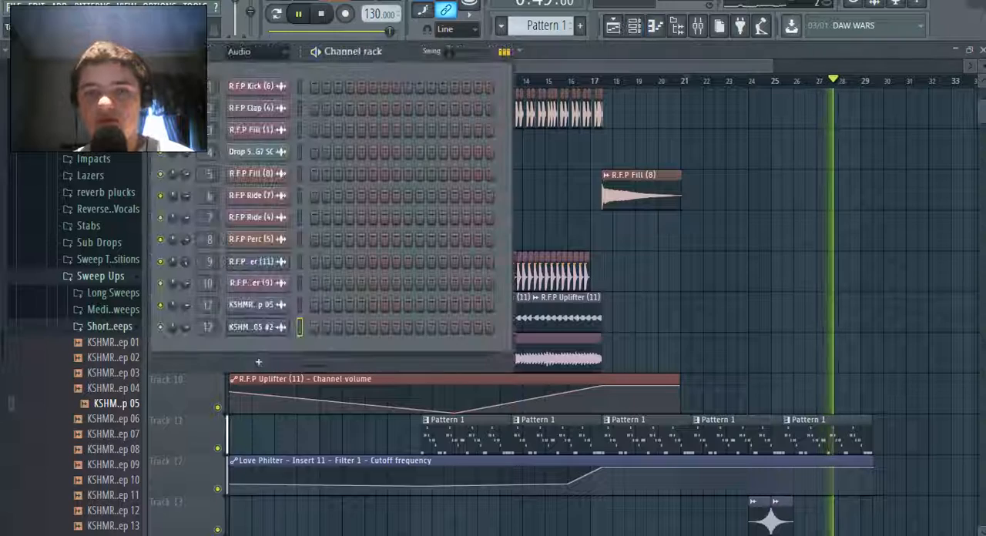
{"action": "left_click", "coordinate": [258, 87]}
{"action": "left_click", "coordinate": [258, 51]}
{"action": "left_click", "coordinate": [259, 51]}
{"action": "left_click", "coordinate": [258, 52]}
{"action": "left_click", "coordinate": [235, 68]}
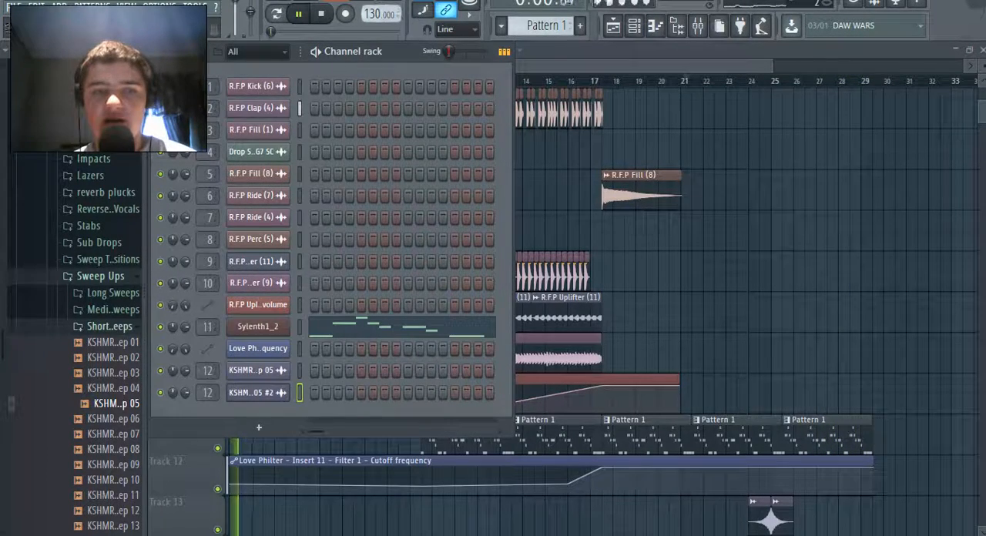
{"action": "key", "text": "space"}
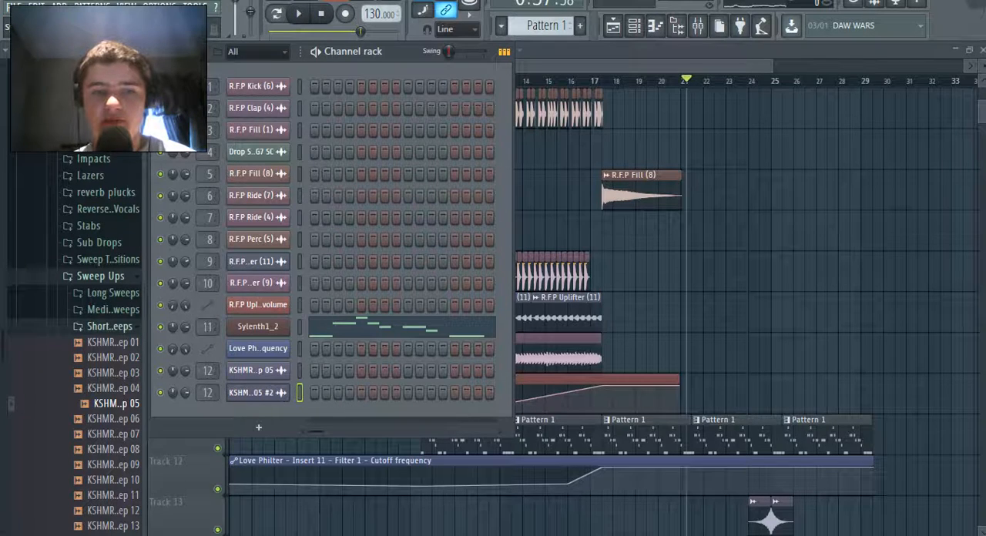
Play the lead pattern with the Sylenth1_2 synth open and return playback to song mode
{"action": "left_click", "coordinate": [258, 326]}
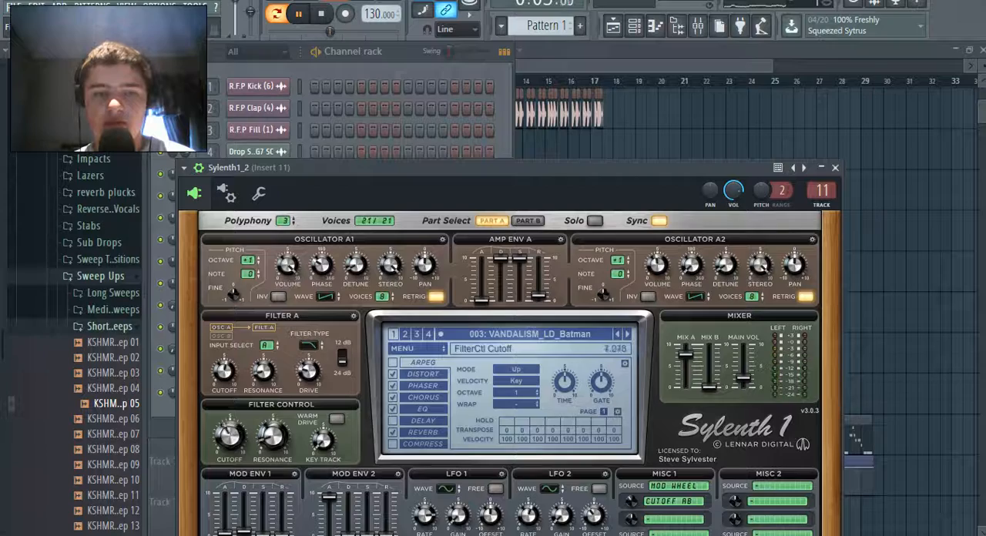
{"action": "left_click", "coordinate": [613, 26]}
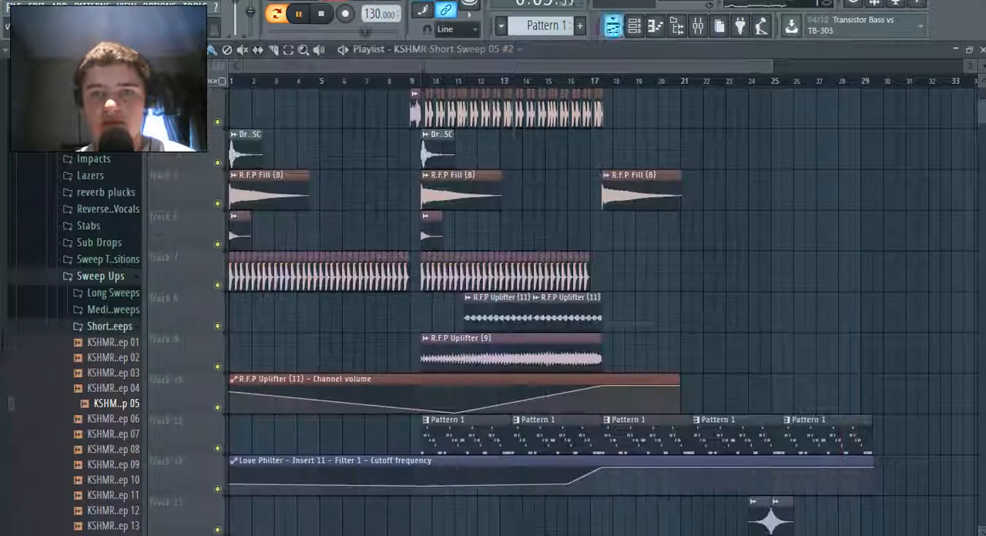
{"action": "left_click", "coordinate": [276, 14]}
{"action": "left_click", "coordinate": [634, 26]}
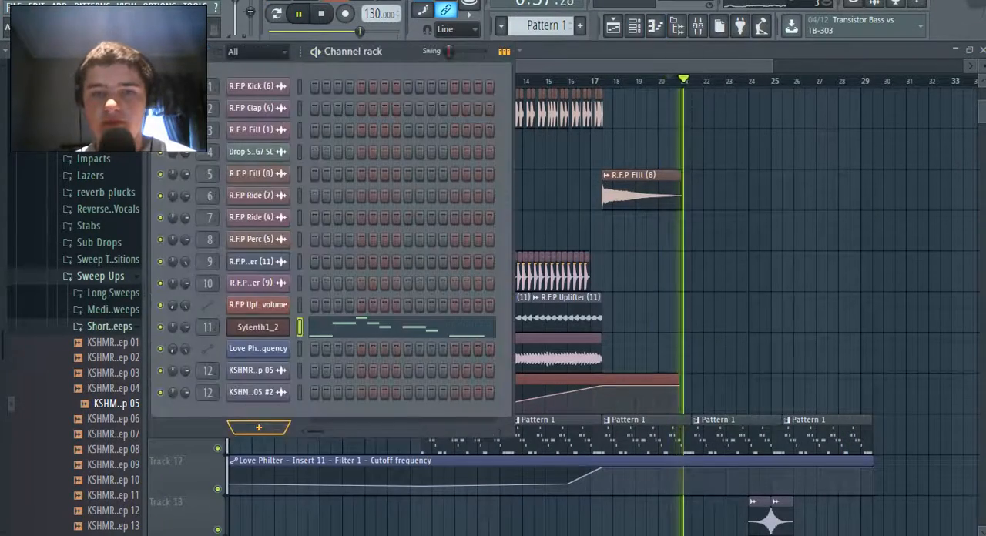
{"action": "left_click", "coordinate": [258, 305]}
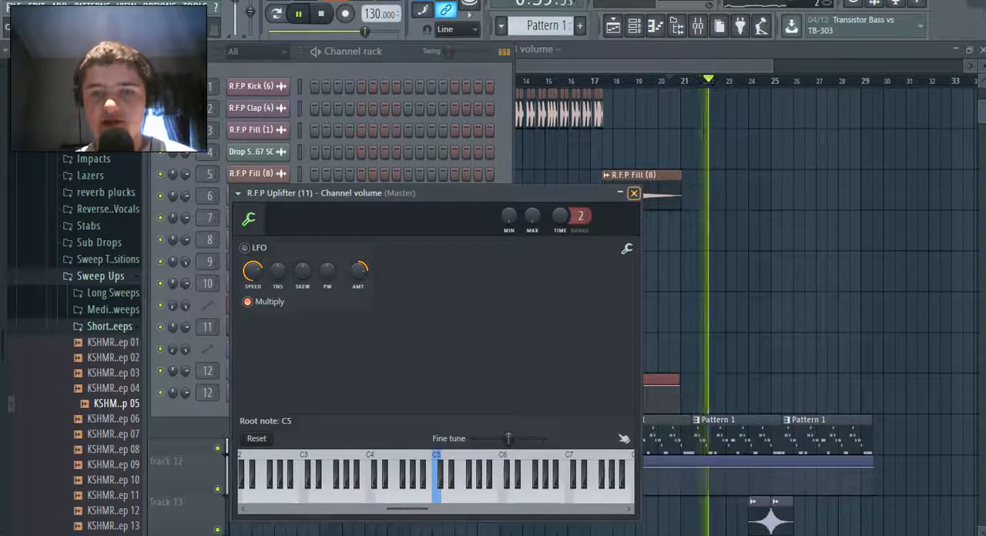
{"action": "left_click", "coordinate": [634, 194]}
Adjust the Sylenth1_2 FilterCtl Cutoff and create an automation clip for that last tweaked parameter
{"action": "left_click", "coordinate": [258, 327]}
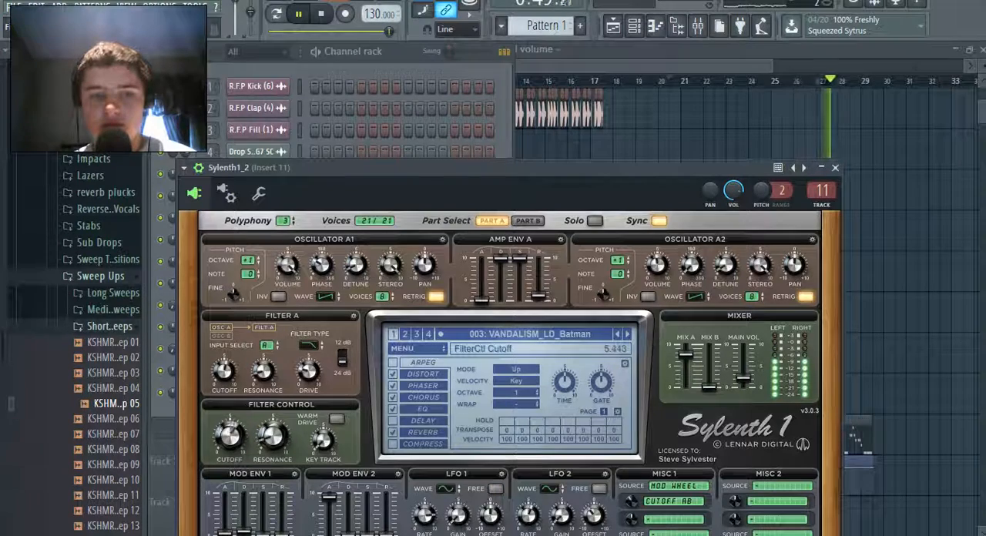
{"action": "left_click", "coordinate": [160, 6]}
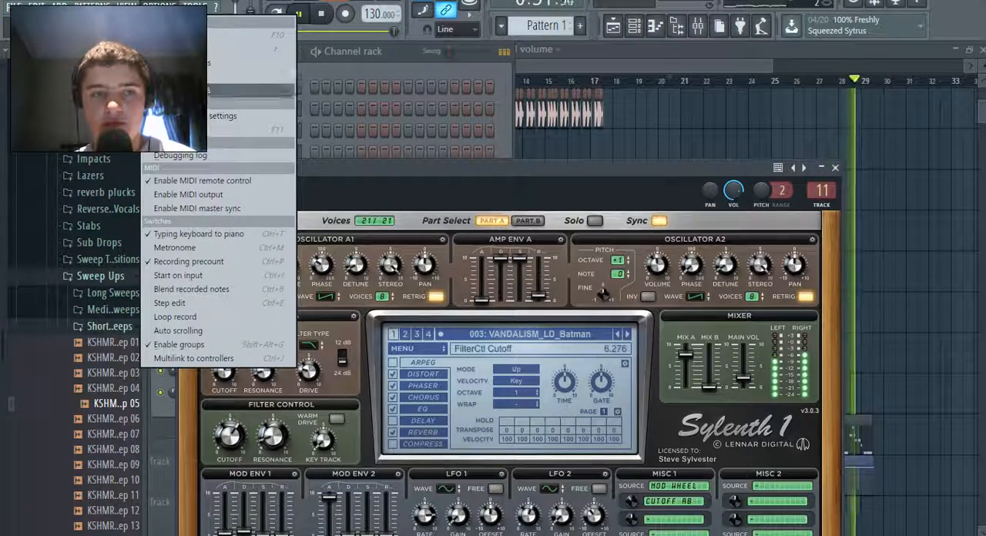
{"action": "mouse_move", "coordinate": [195, 6]}
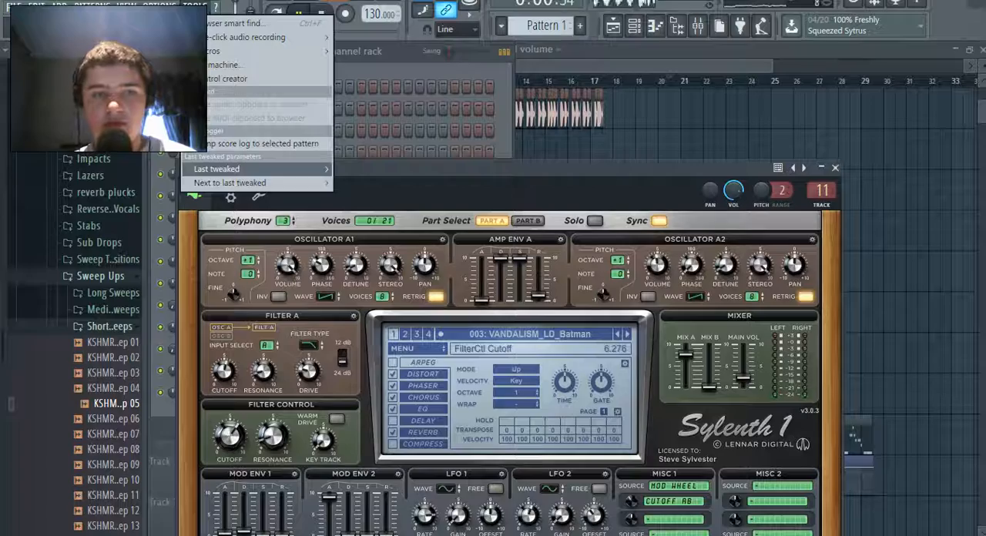
{"action": "mouse_move", "coordinate": [231, 169]}
{"action": "left_click", "coordinate": [397, 255]}
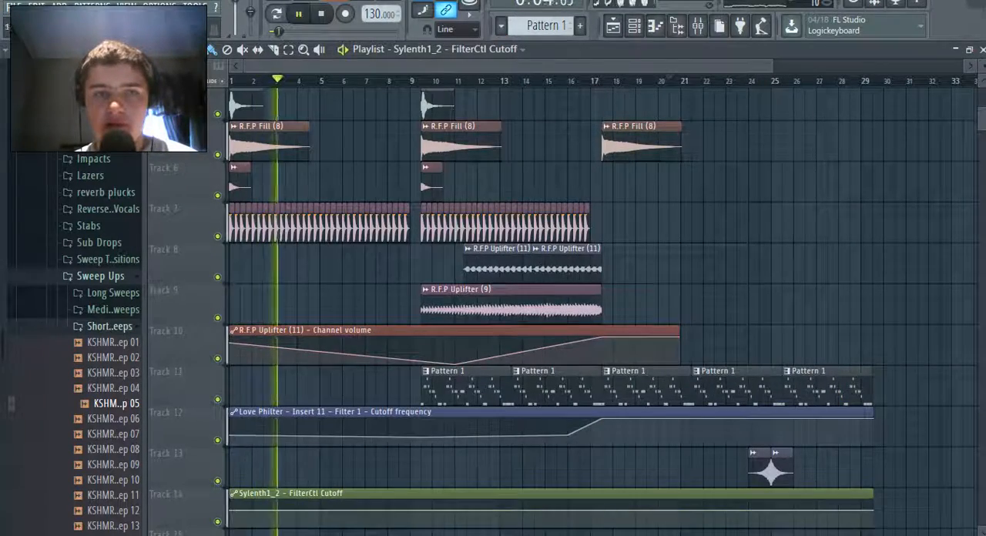
Add points to the Sylenth1_2 FilterCtl Cutoff automation on Track 14 so it stays level until bar 16 and rises to bar 17
{"action": "scroll", "coordinate": [551, 308], "scroll_direction": "down", "scroll_amount": 2}
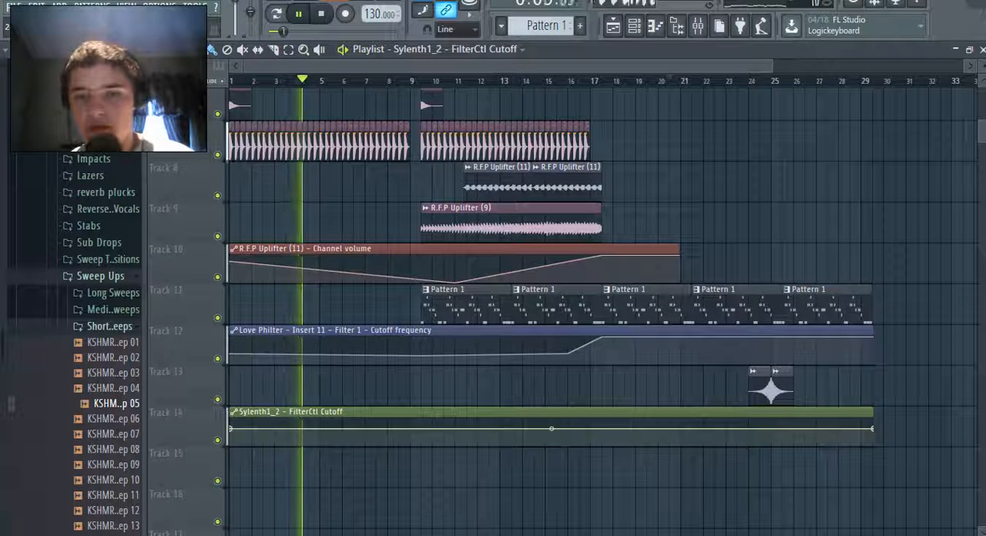
{"action": "right_click", "coordinate": [590, 429]}
{"action": "left_click_drag", "start_coordinate": [590, 428], "coordinate": [238, 420]}
{"action": "right_click", "coordinate": [589, 413]}
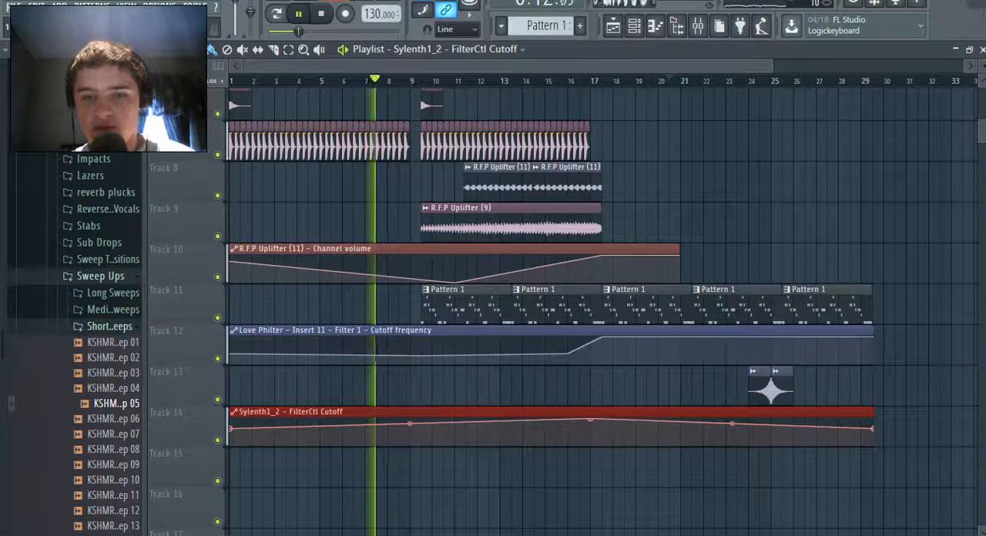
{"action": "right_click", "coordinate": [568, 421]}
{"action": "left_click_drag", "start_coordinate": [567, 421], "coordinate": [568, 427]}
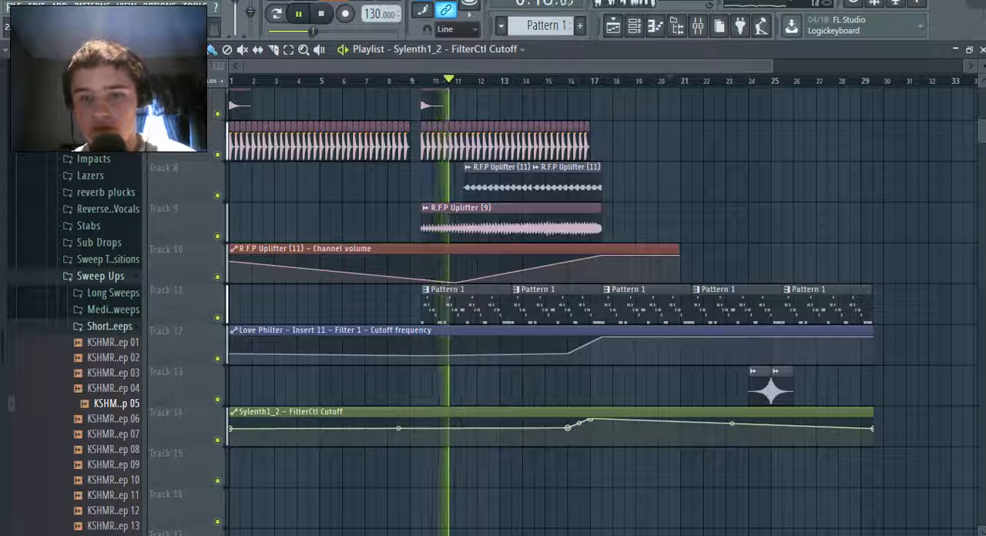
Drop the cutoff automation sharply after its peak, shift the peak to the third Pattern 1 clip's start, and play from bar 16
{"action": "right_click", "coordinate": [624, 420]}
{"action": "left_click_drag", "start_coordinate": [624, 421], "coordinate": [591, 429]}
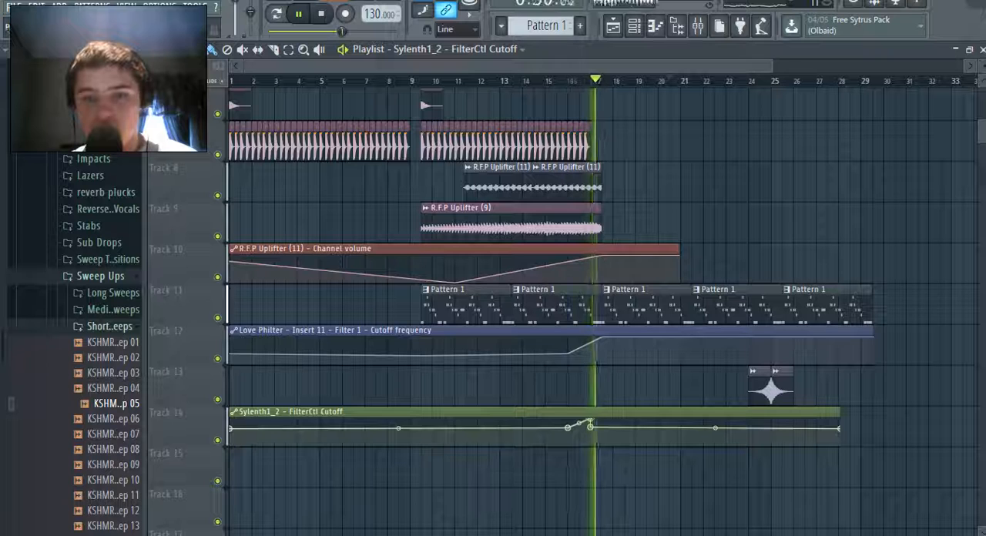
{"action": "left_click_drag", "start_coordinate": [590, 422], "coordinate": [602, 421]}
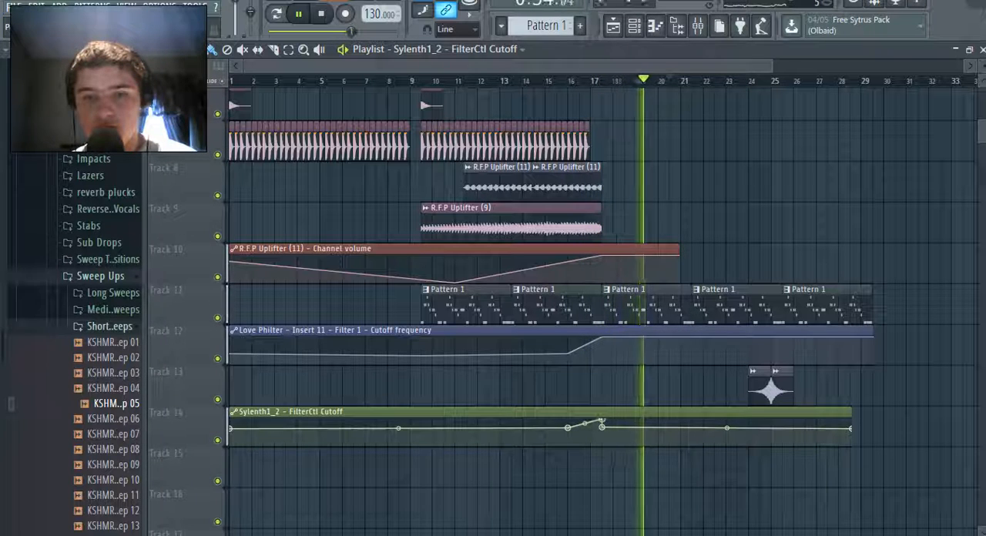
{"action": "left_click", "coordinate": [569, 81]}
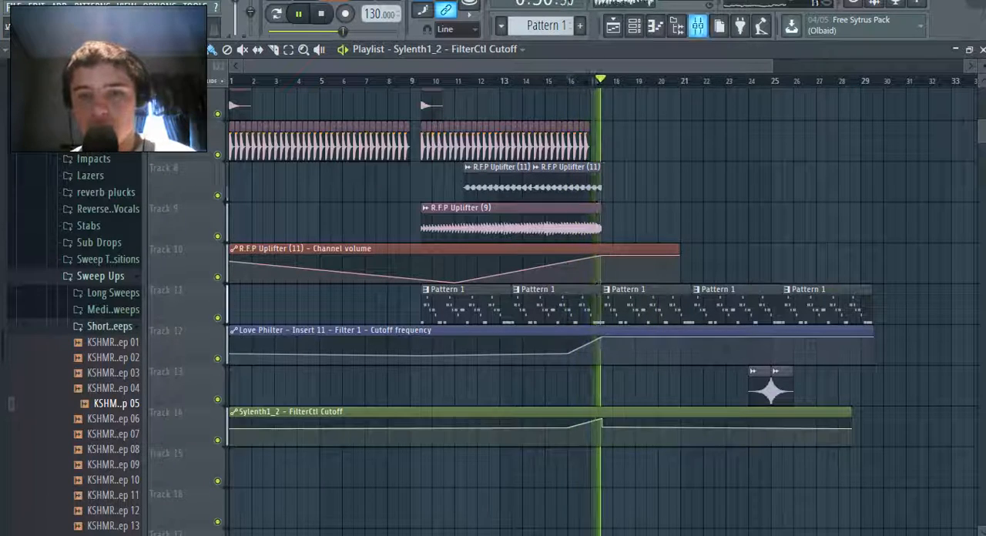
Create an Insert 11 volume automation clip on Track 15 with a short rise and drop at the third Pattern 1 clip's start
{"action": "key", "text": "F9"}
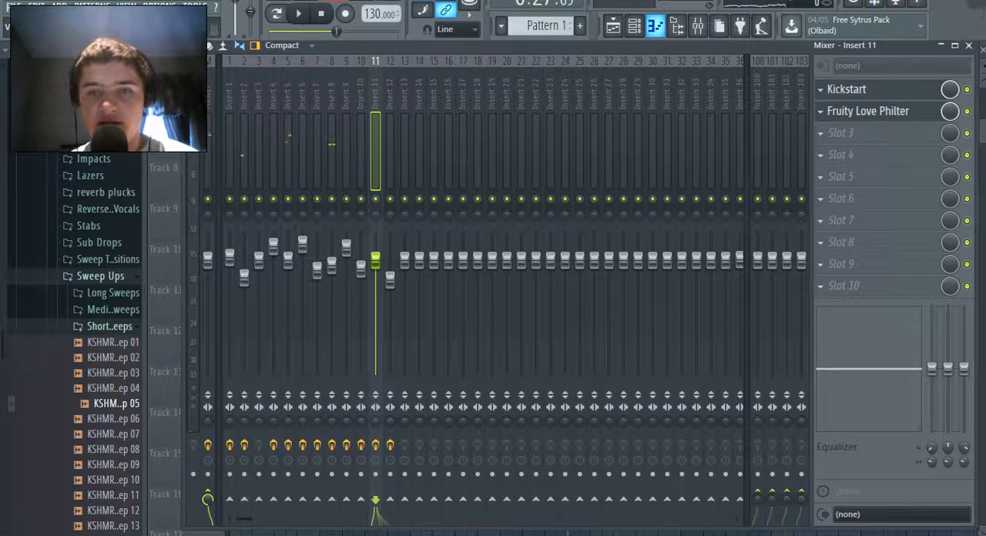
{"action": "key", "text": "F6"}
{"action": "key", "text": "F6"}
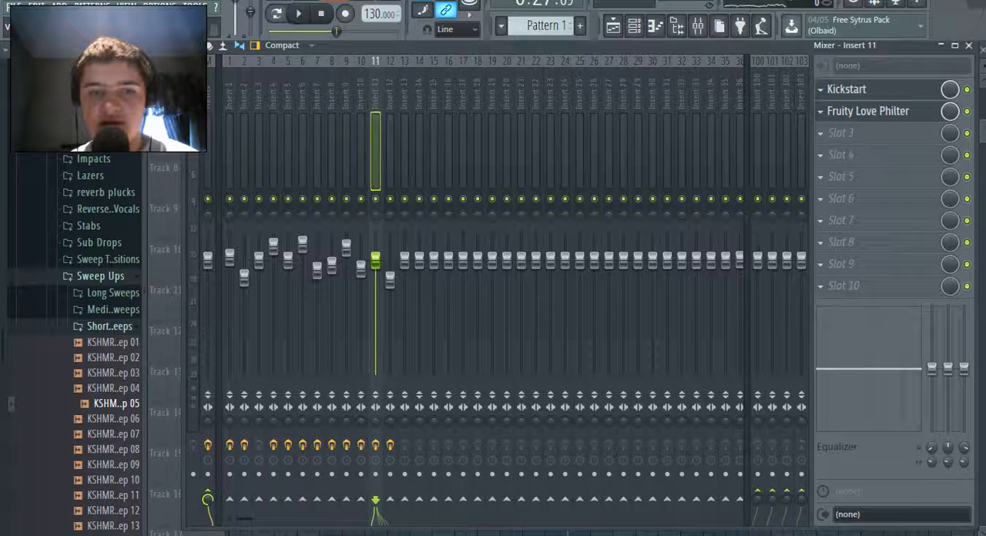
{"action": "right_click", "coordinate": [376, 262]}
{"action": "left_click", "coordinate": [428, 358]}
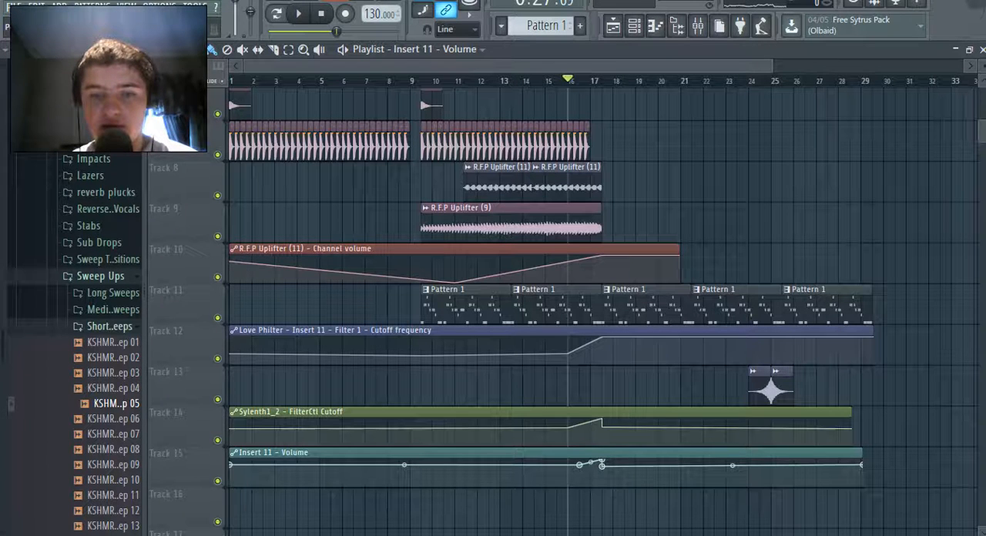
Adjust the point after the peak in the Insert 11 volume automation and play from bar 16 while watching the mixer
{"action": "right_click", "coordinate": [602, 465]}
{"action": "left_click", "coordinate": [620, 505]}
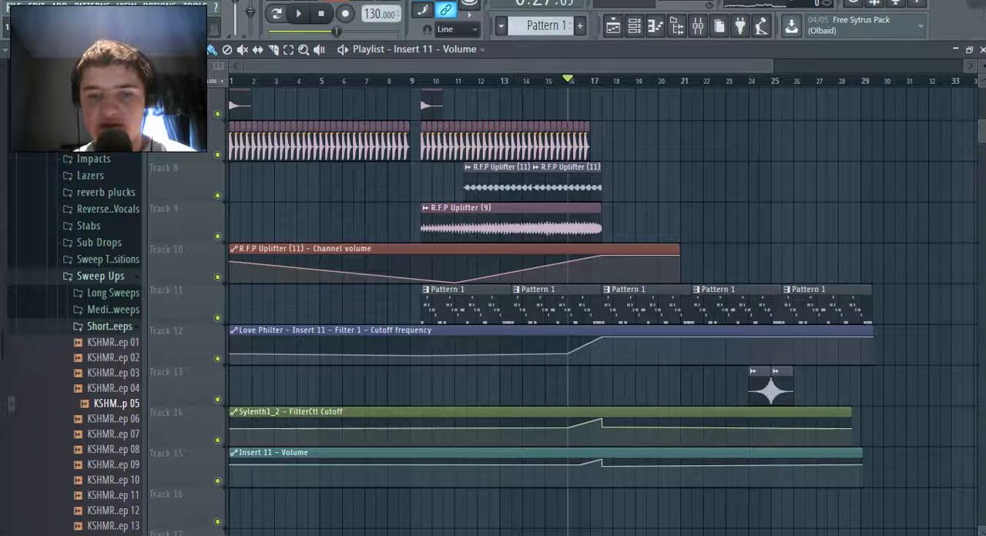
{"action": "right_click", "coordinate": [602, 465]}
{"action": "left_click", "coordinate": [640, 518]}
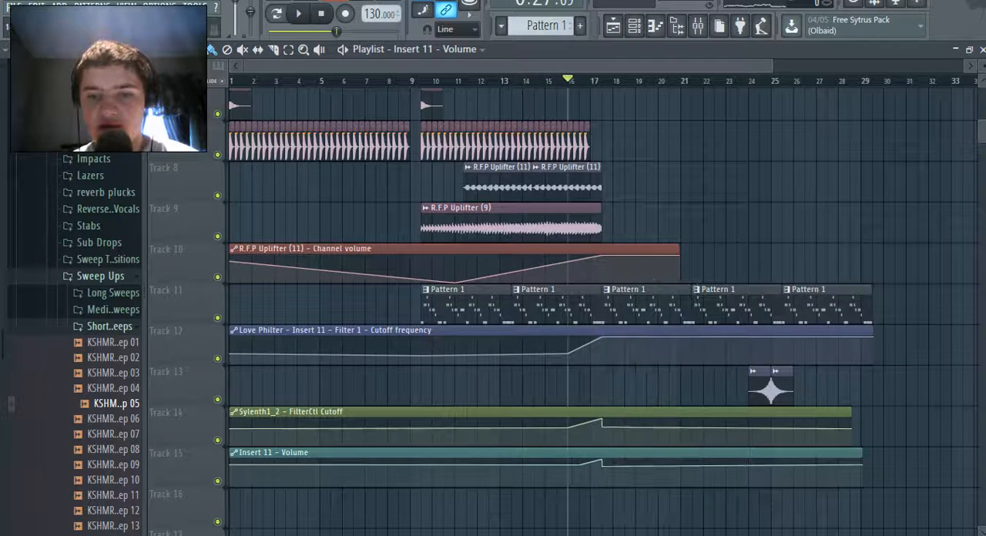
{"action": "key", "text": "space"}
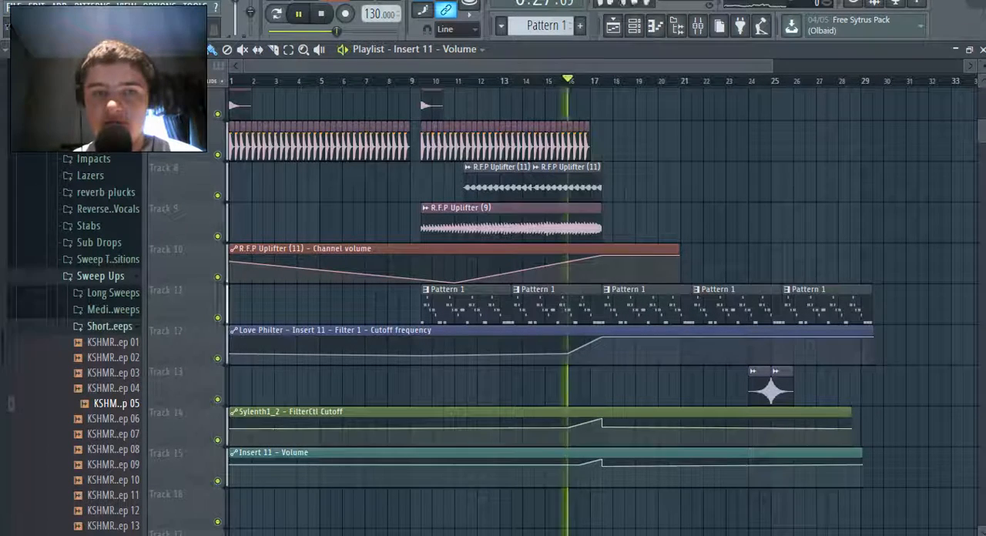
{"action": "key", "text": "F9"}
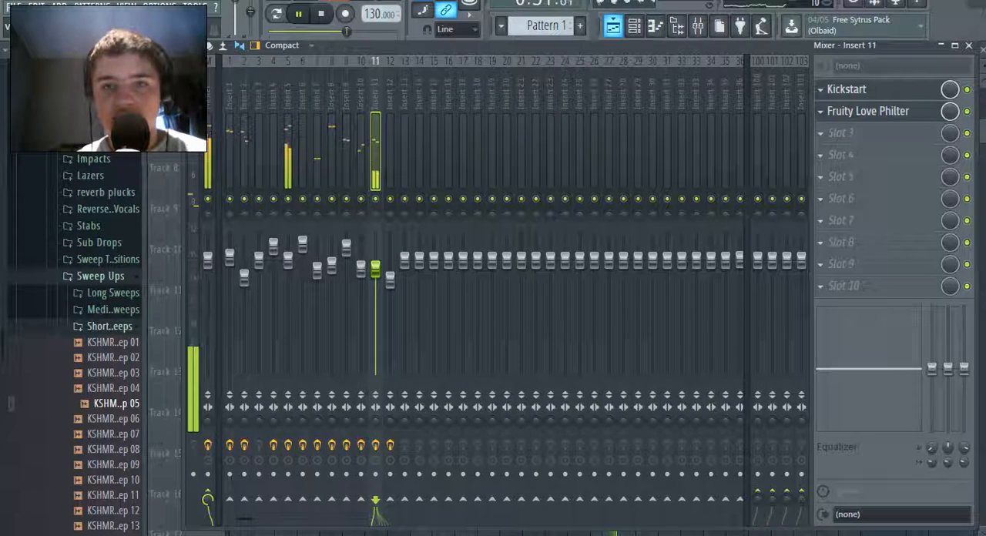
Load Fruity Compressor into the third effect slot of Insert 11
{"action": "key", "text": "F9"}
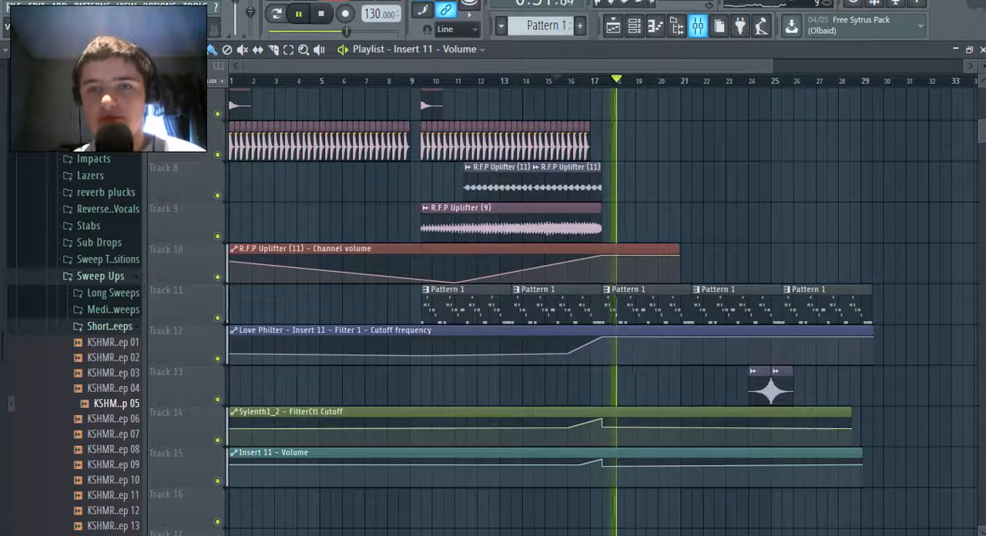
{"action": "key", "text": "F9"}
{"action": "left_click", "coordinate": [839, 132]}
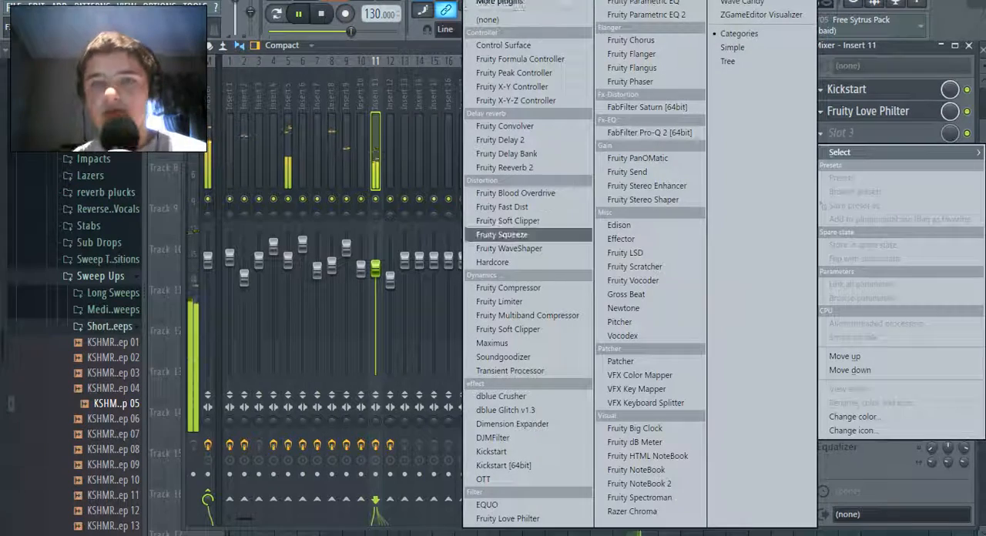
{"action": "left_click", "coordinate": [509, 288]}
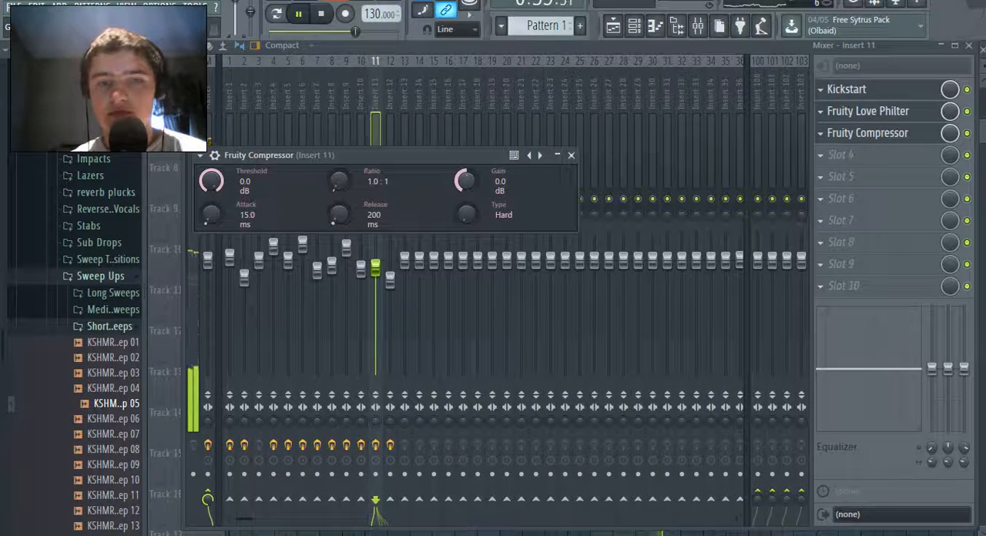
{"action": "left_click_drag", "start_coordinate": [416, 156], "coordinate": [420, 203]}
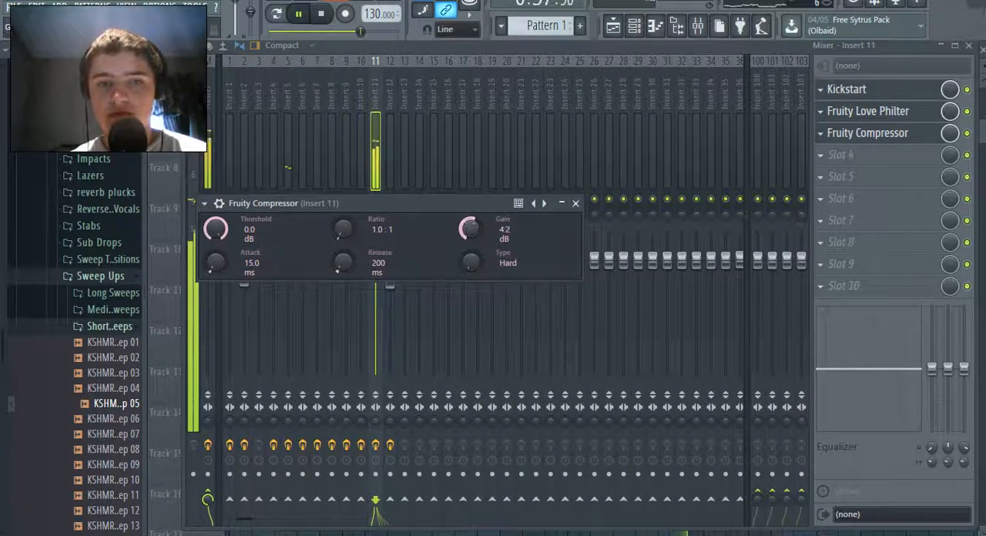
Create an automation clip for the Gain of Insert 11's Fruity Compressor
{"action": "right_click", "coordinate": [474, 225]}
{"action": "left_click", "coordinate": [499, 234]}
{"action": "right_click", "coordinate": [475, 229]}
{"action": "left_click", "coordinate": [530, 324]}
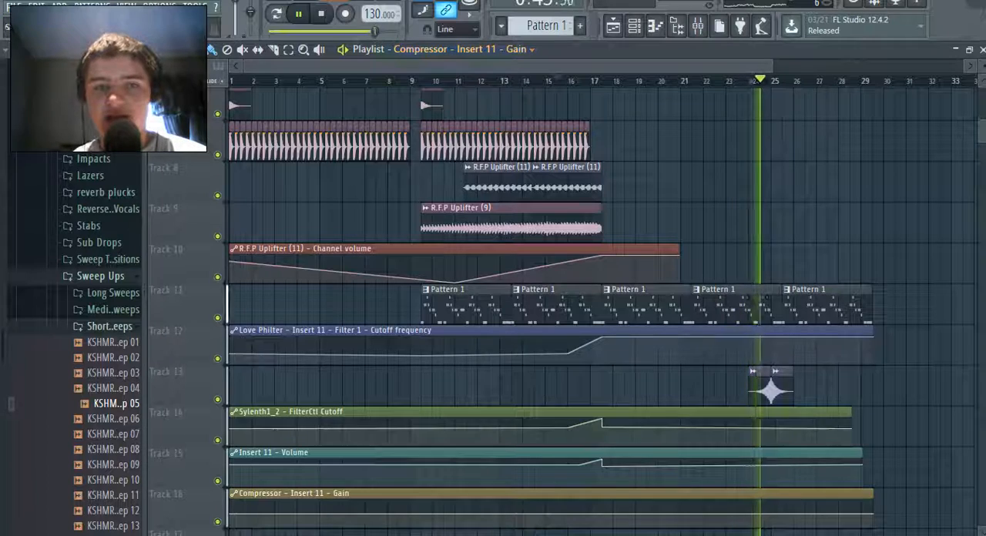
Shape the compressor gain automation with a short rise and drop at the third Pattern 1 clip's start, pasting 45% into the point after the peak
{"action": "scroll", "coordinate": [552, 381], "scroll_direction": "down", "scroll_amount": 3}
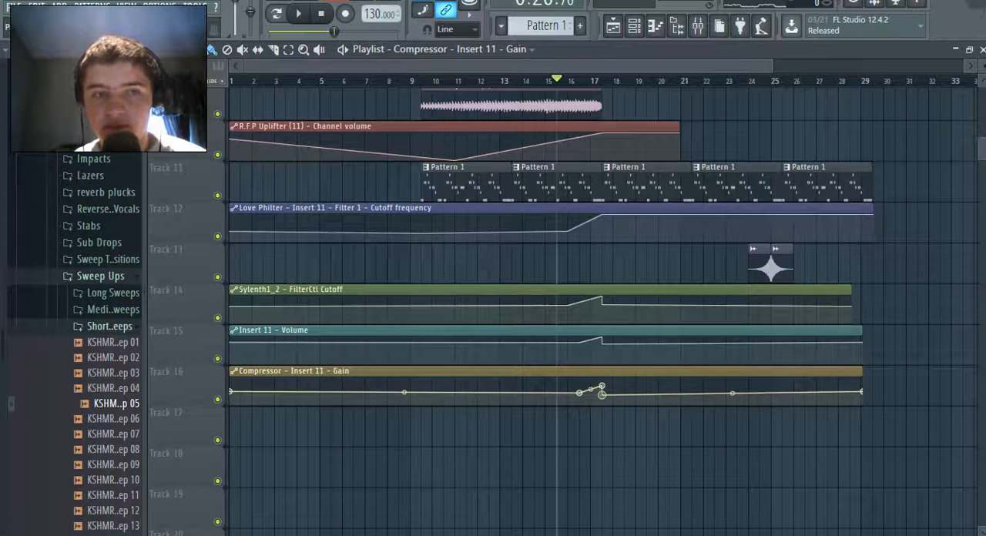
{"action": "right_click", "coordinate": [580, 393]}
{"action": "left_click", "coordinate": [579, 393]}
{"action": "right_click", "coordinate": [579, 393]}
{"action": "left_click", "coordinate": [630, 506]}
{"action": "right_click", "coordinate": [602, 395]}
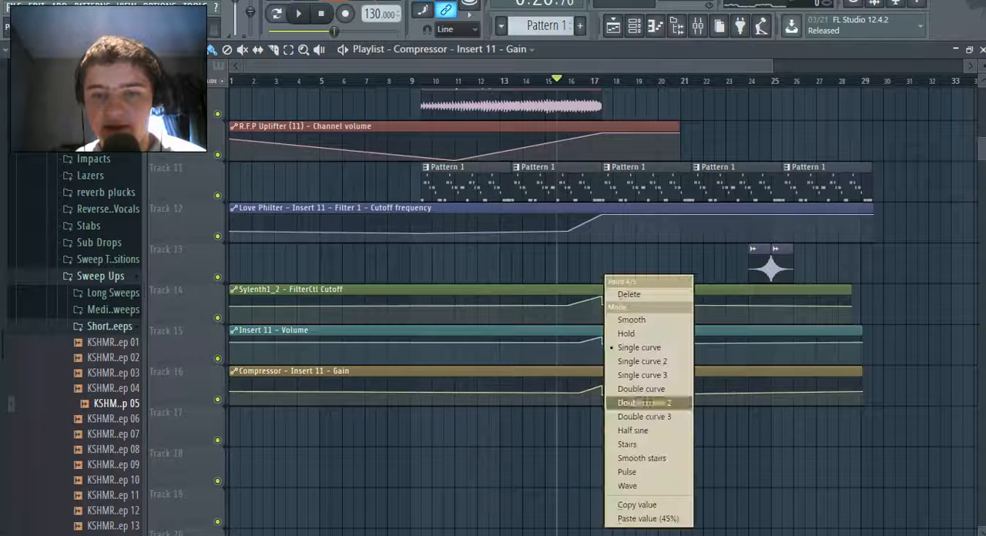
{"action": "left_click", "coordinate": [647, 518]}
Play the transition around bar 17 while watching Insert 11's level in the mixer
{"action": "key", "text": "space"}
{"action": "key", "text": "F9"}
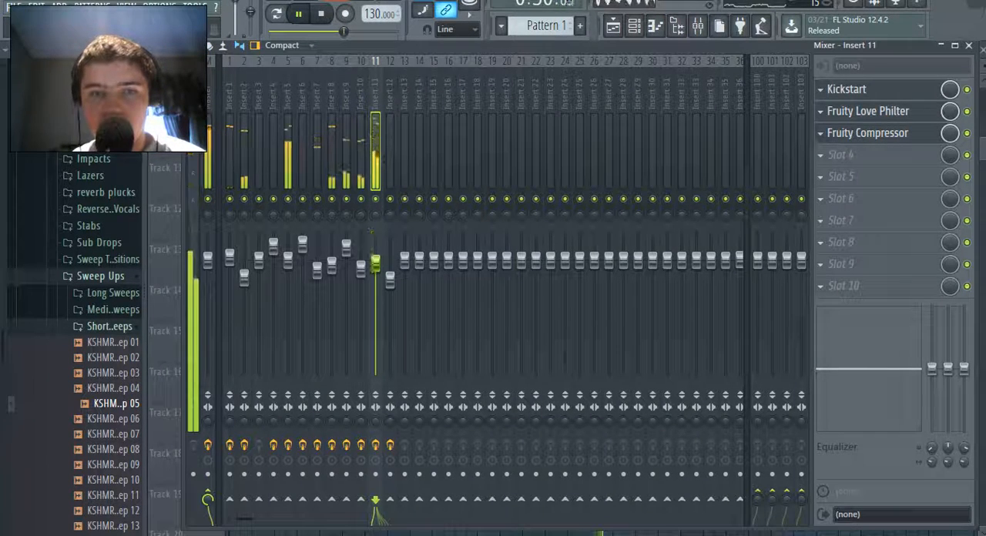
{"action": "key", "text": "F9"}
{"action": "key", "text": "space"}
Set the compressor gain points before the rise and after the peak to 37%, and play the transition while watching the mixer
{"action": "left_click_drag", "start_coordinate": [771, 66], "coordinate": [530, 66]}
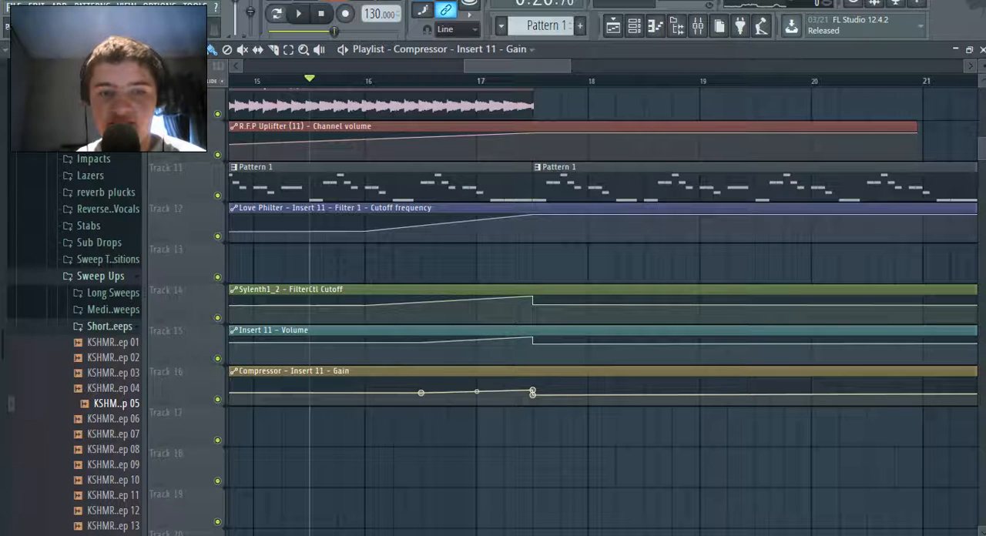
{"action": "right_click", "coordinate": [421, 393]}
{"action": "left_click", "coordinate": [456, 504]}
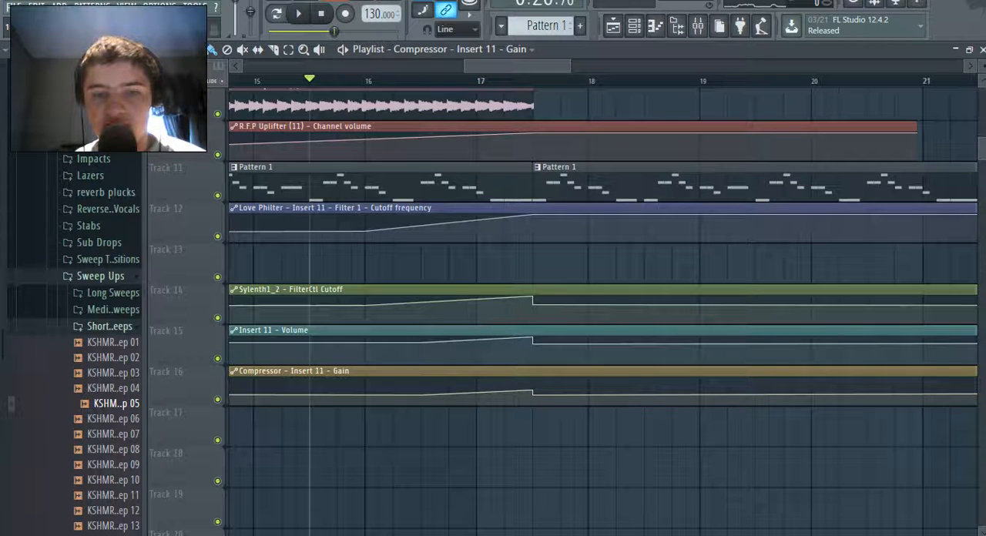
{"action": "right_click", "coordinate": [533, 393]}
{"action": "left_click", "coordinate": [567, 517]}
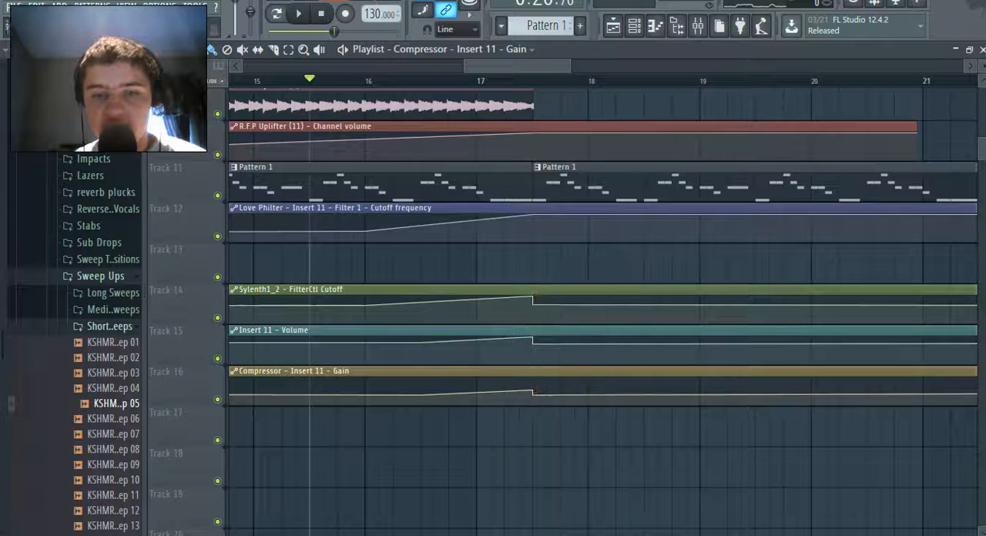
{"action": "key", "text": "space"}
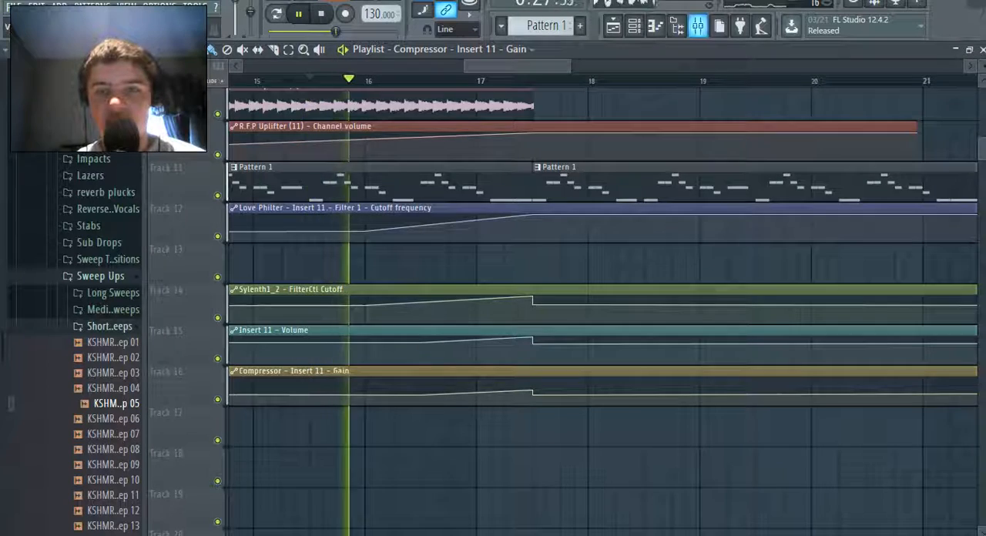
{"action": "key", "text": "F9"}
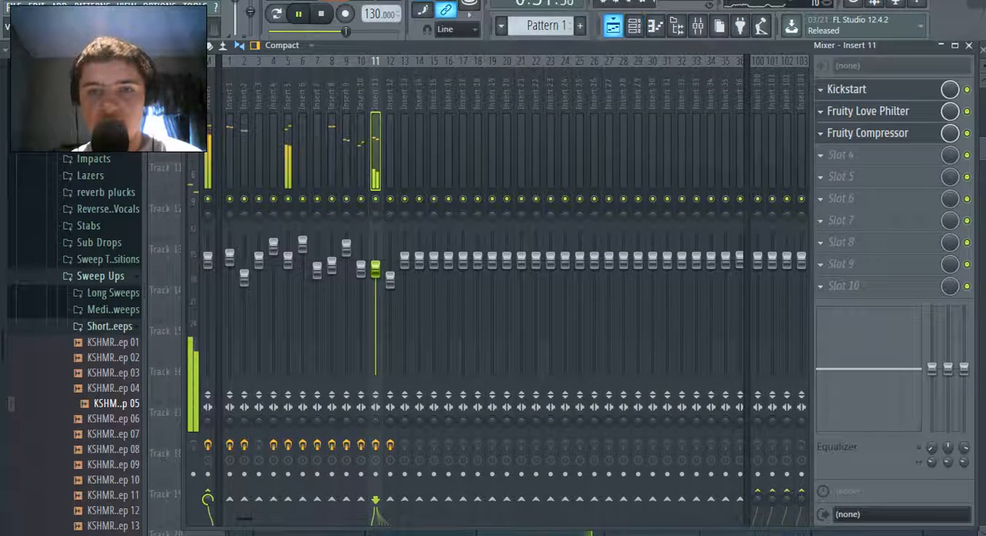
{"action": "key", "text": "F9"}
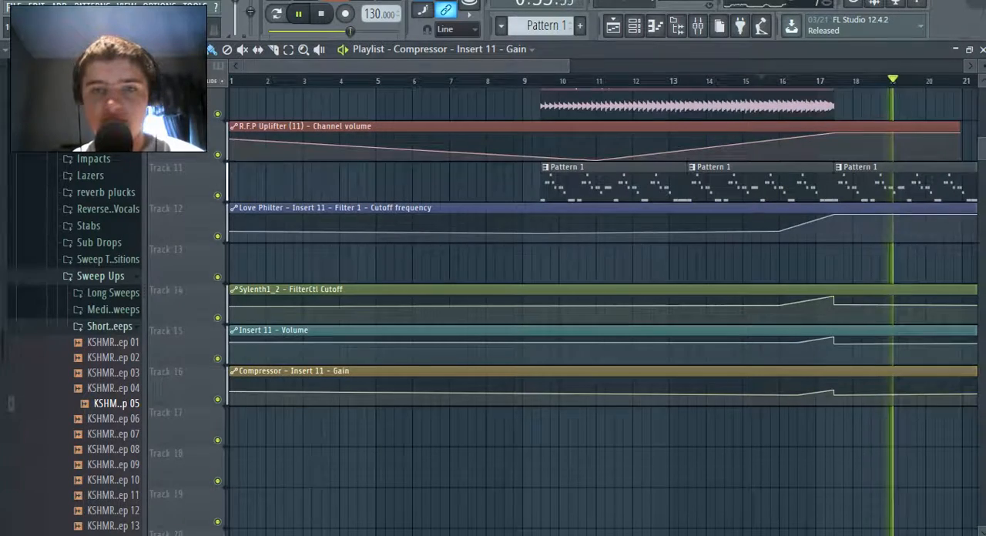
Level the compressor gain automation before the rise at 50% and paste the same value into the point after the peak
{"action": "scroll", "coordinate": [609, 265], "scroll_direction": "down", "scroll_amount": 3}
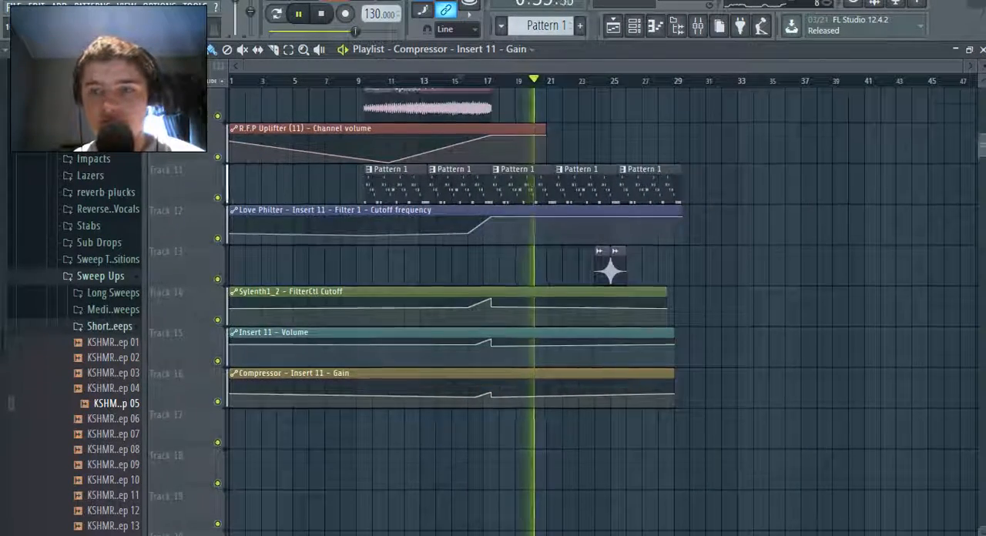
{"action": "scroll", "coordinate": [601, 308], "scroll_direction": "up", "scroll_amount": 1}
{"action": "scroll", "coordinate": [601, 309], "scroll_direction": "down", "scroll_amount": 2}
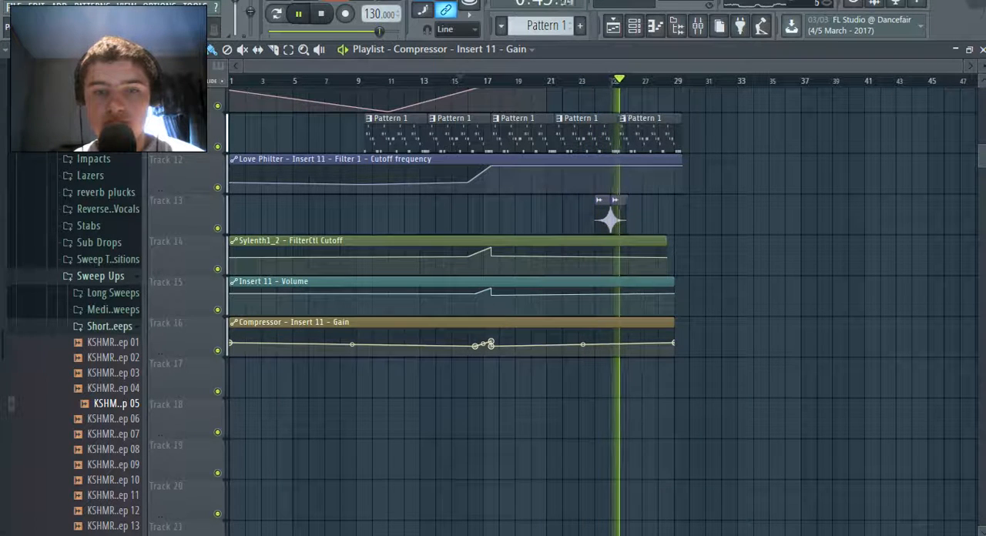
{"action": "right_click", "coordinate": [476, 346]}
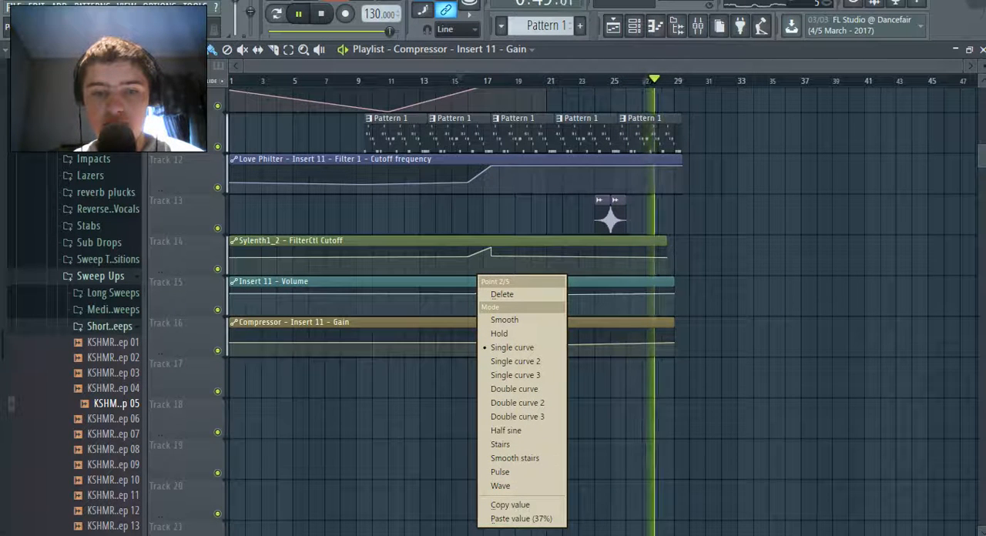
{"action": "left_click", "coordinate": [510, 505]}
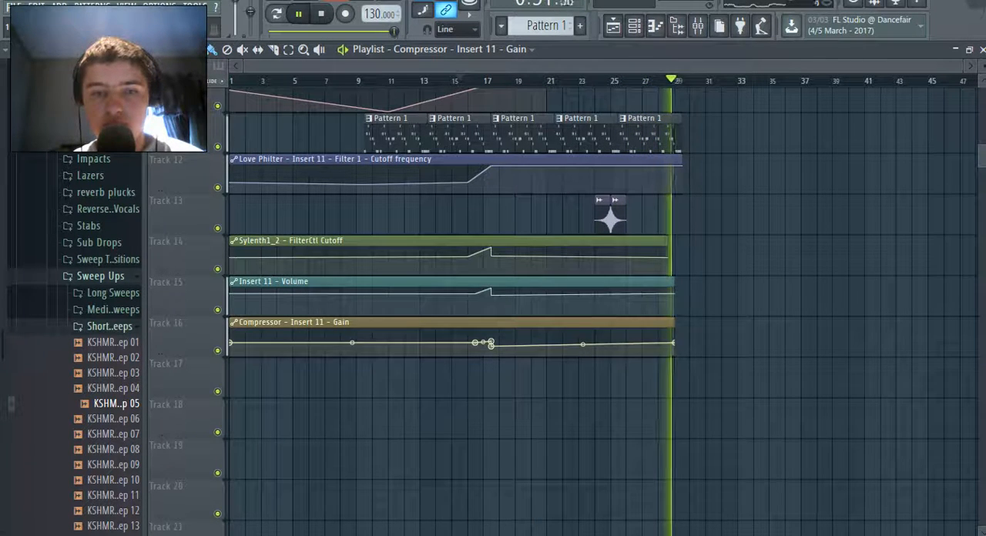
{"action": "right_click", "coordinate": [491, 345]}
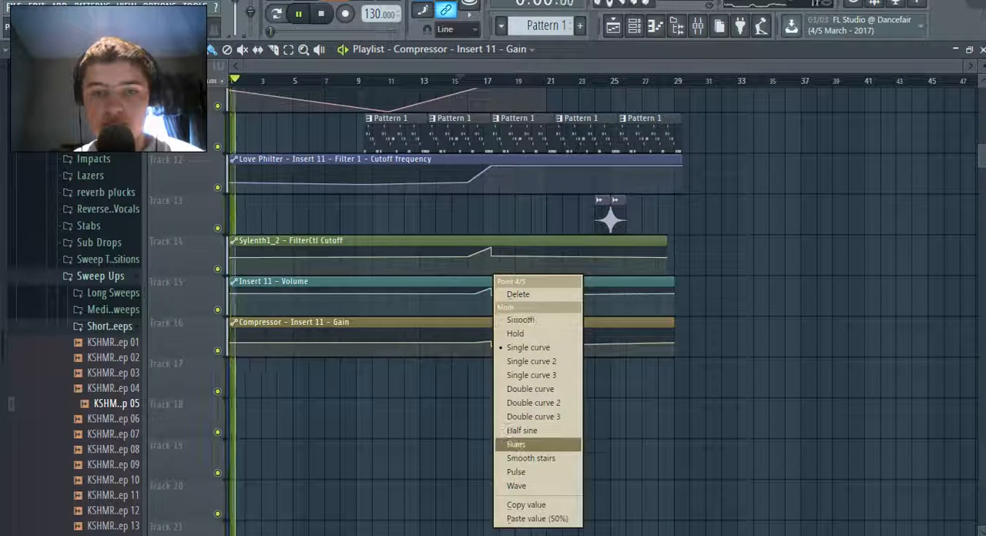
{"action": "left_click", "coordinate": [537, 519]}
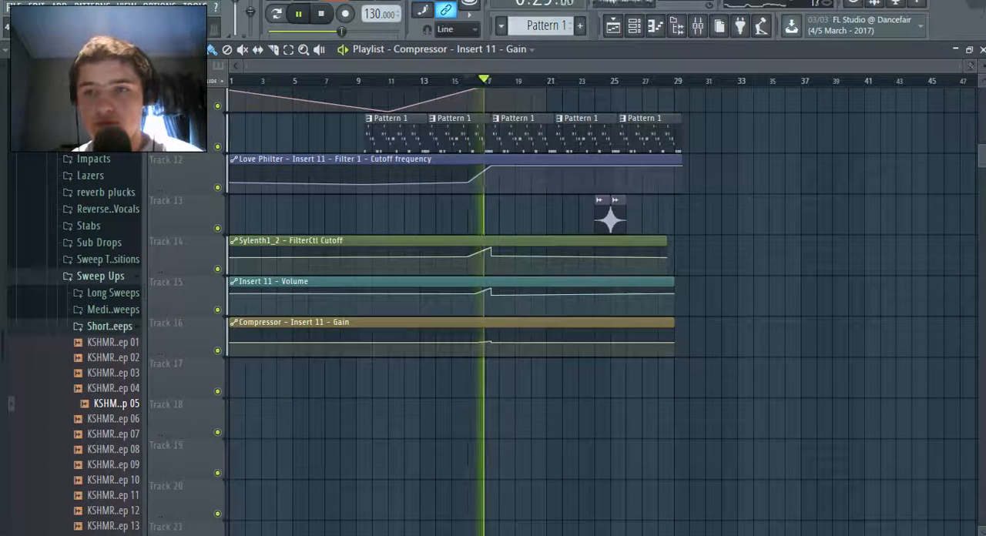
Play through the bar 17 break to listen to the adjusted compressor gain automation, then stop playback
{"action": "left_click_drag", "start_coordinate": [965, 66], "coordinate": [624, 66]}
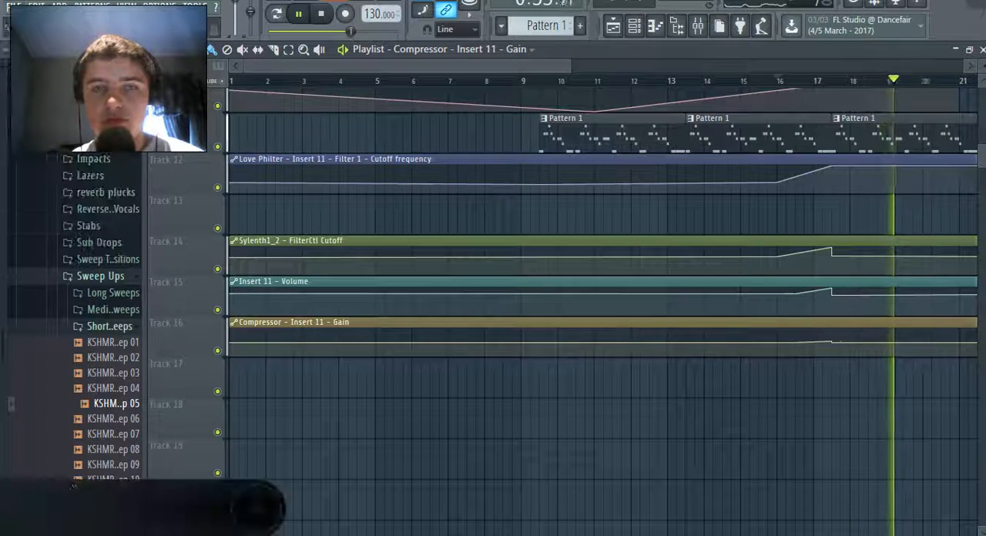
{"action": "left_click", "coordinate": [697, 25]}
{"action": "key", "text": "F5"}
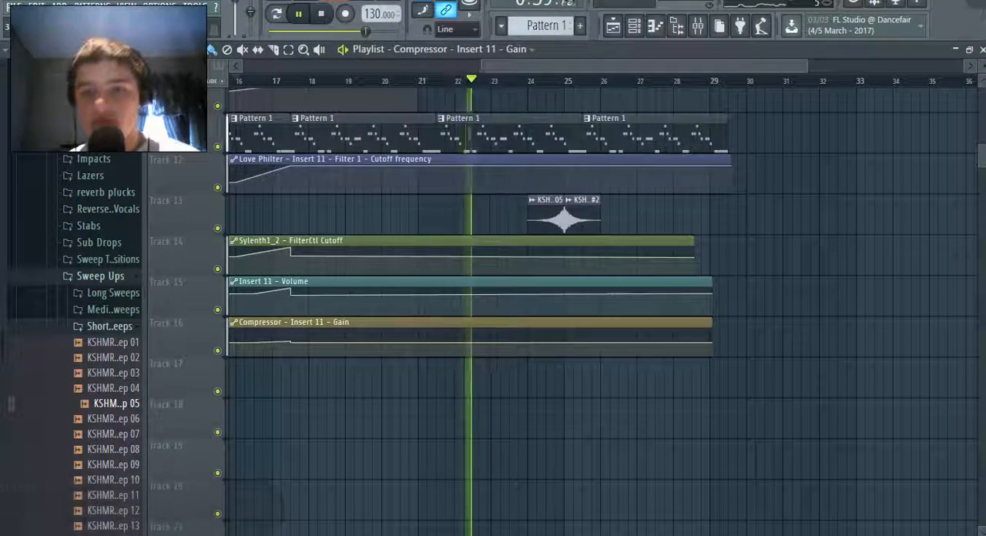
{"action": "key", "text": "space"}
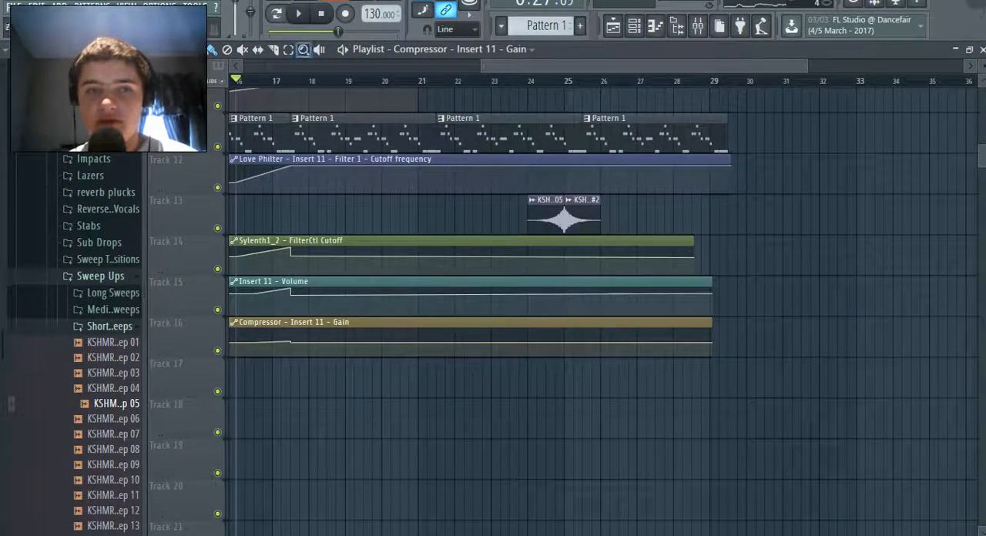
Move the Sylenth1_2 cutoff, Insert 11 volume and compressor gain automation clips to Tracks 19–21 and the Love Philter cutoff clip to Track 18
{"action": "left_click_drag", "start_coordinate": [781, 352], "coordinate": [230, 194]}
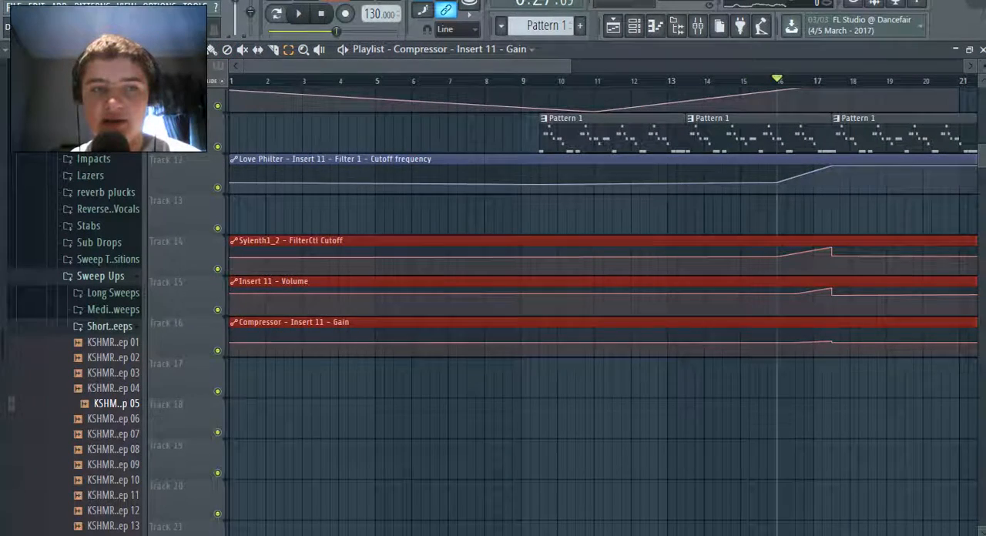
{"action": "left_click_drag", "start_coordinate": [504, 258], "coordinate": [504, 461]}
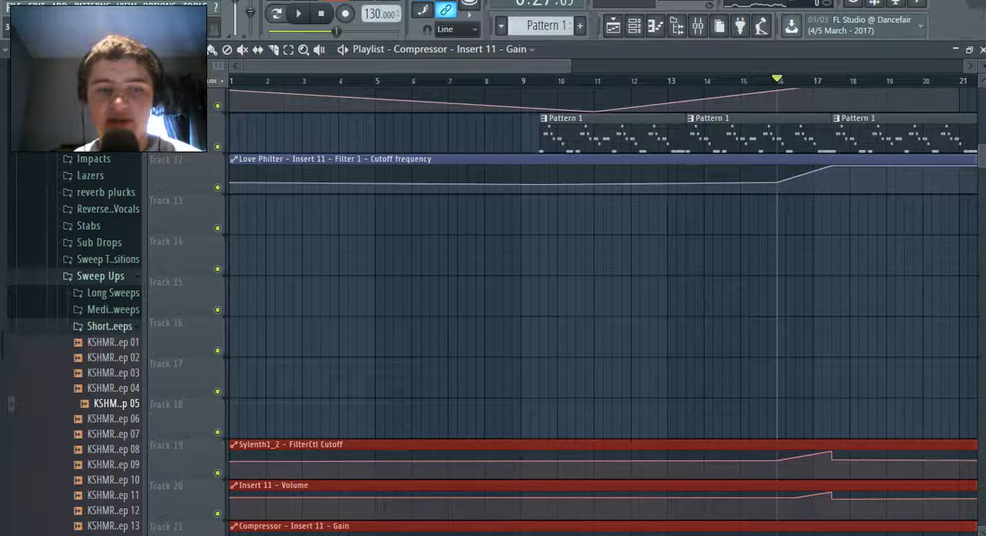
{"action": "left_click_drag", "start_coordinate": [501, 165], "coordinate": [500, 410]}
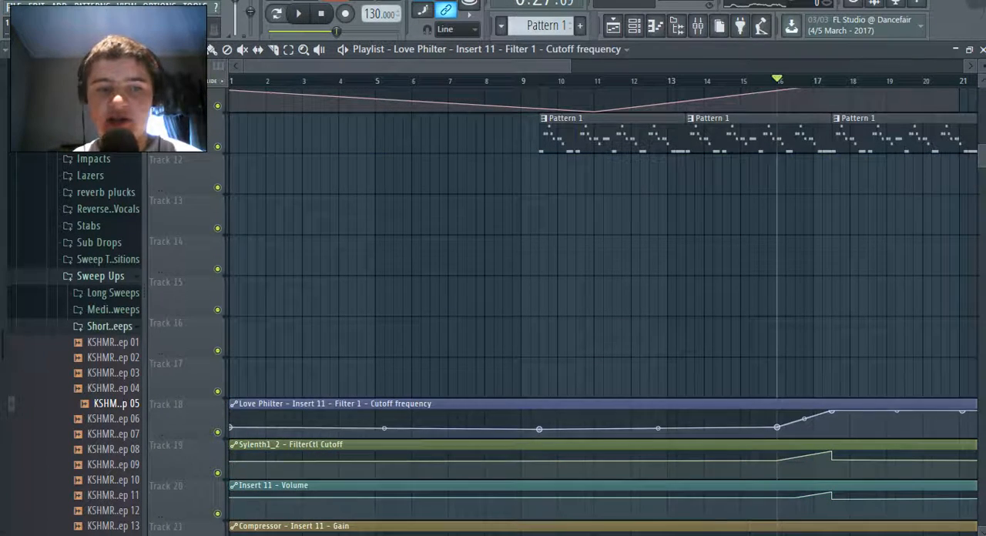
{"action": "scroll", "coordinate": [501, 410], "scroll_direction": "down", "scroll_amount": 3}
Move the R.F.P Uplifter (11) channel volume automation clip to Track 17, directly above the other automation clips
{"action": "scroll", "coordinate": [500, 410], "scroll_direction": "up", "scroll_amount": 6}
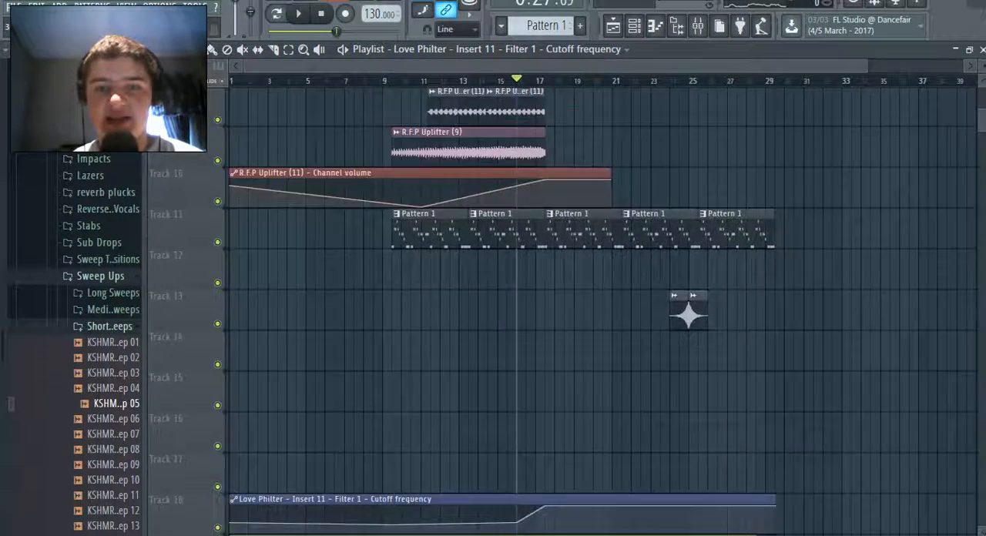
{"action": "left_click", "coordinate": [501, 323]}
{"action": "left_click_drag", "start_coordinate": [501, 322], "coordinate": [500, 479]}
{"action": "scroll", "coordinate": [447, 224], "scroll_direction": "down", "scroll_amount": 3}
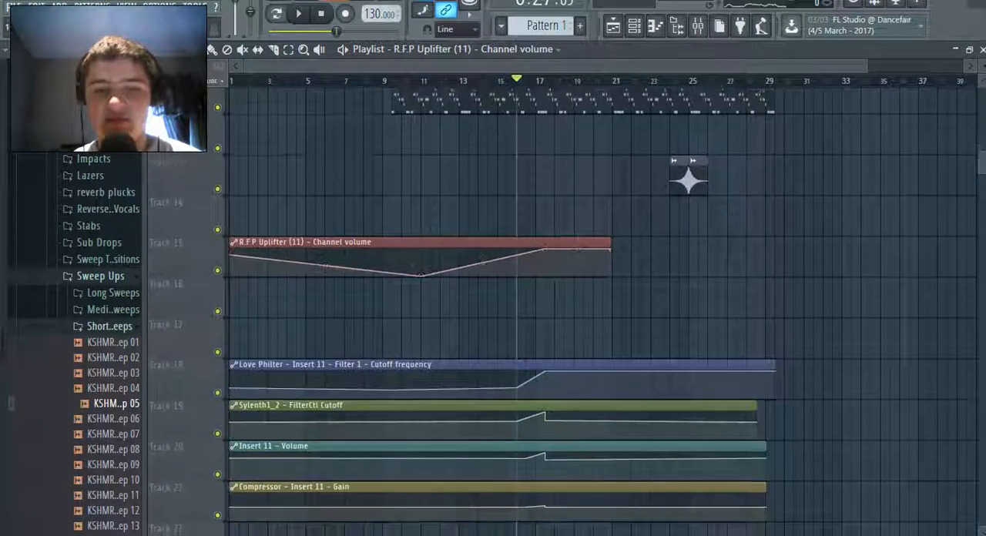
{"action": "left_click", "coordinate": [444, 209]}
{"action": "right_click", "coordinate": [445, 194]}
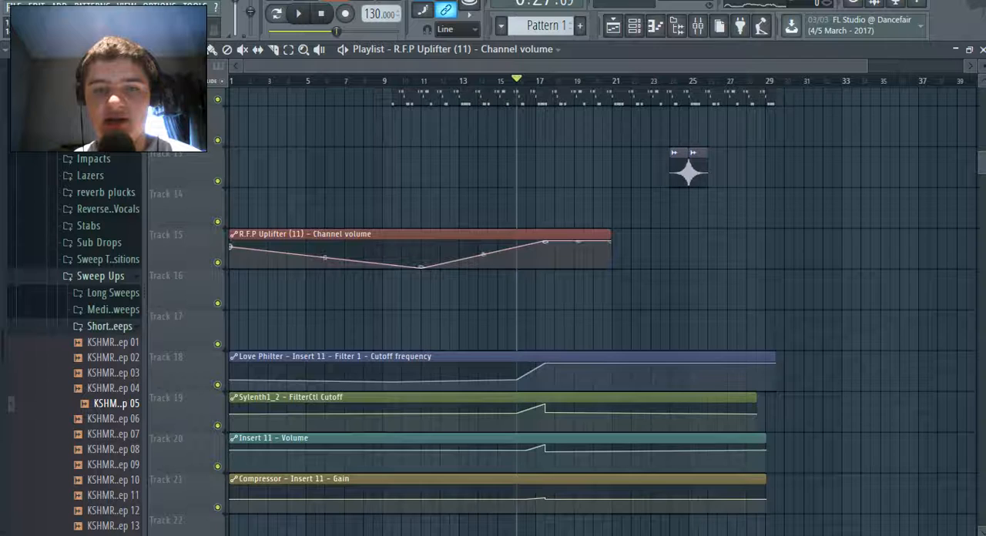
{"action": "left_click_drag", "start_coordinate": [451, 234], "coordinate": [451, 316]}
Move the five Pattern 1 clips and the two sweep clips up one track, to Tracks 10 and 12
{"action": "scroll", "coordinate": [450, 293], "scroll_direction": "up", "scroll_amount": 3}
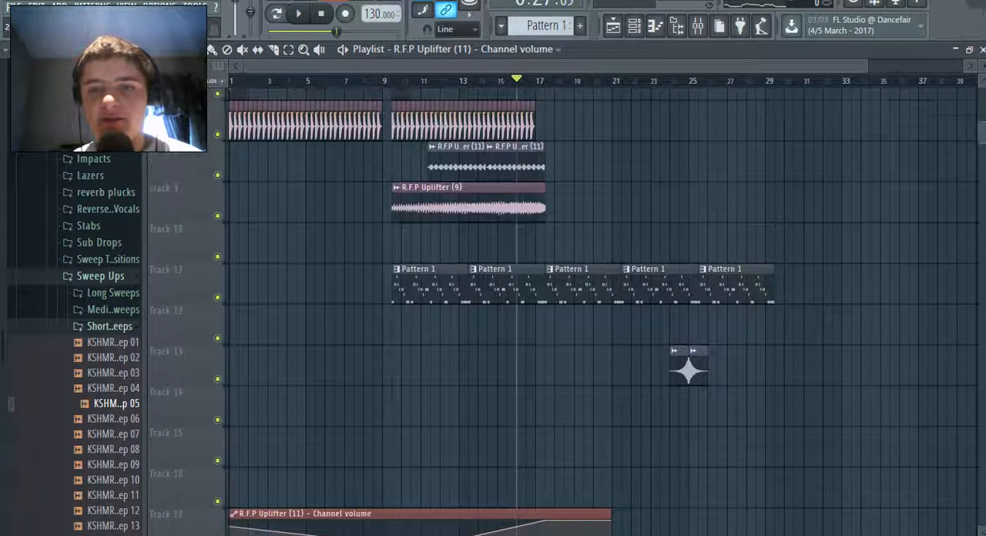
{"action": "left_click_drag", "start_coordinate": [821, 441], "coordinate": [419, 265]}
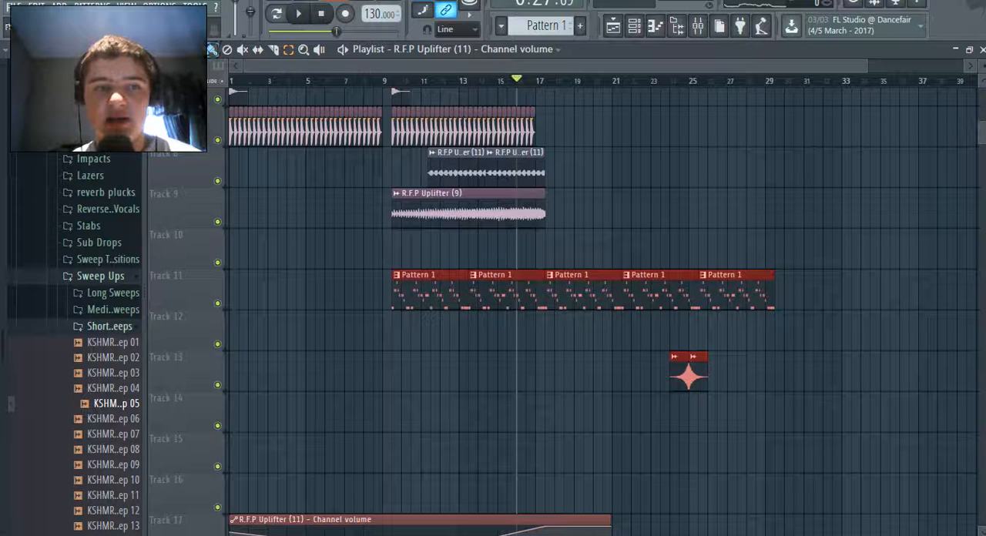
{"action": "left_click_drag", "start_coordinate": [436, 290], "coordinate": [435, 249]}
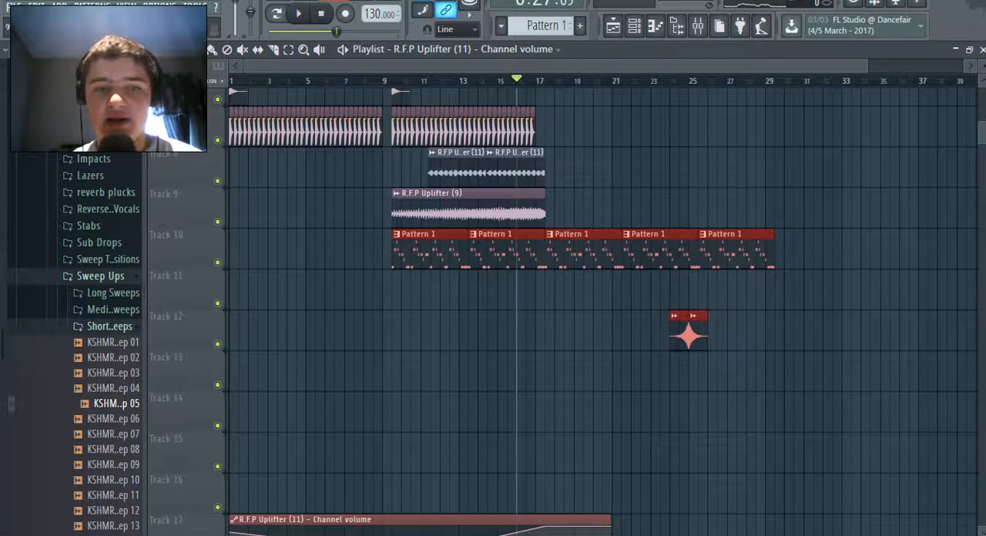
{"action": "scroll", "coordinate": [601, 308], "scroll_direction": "up", "scroll_amount": 4}
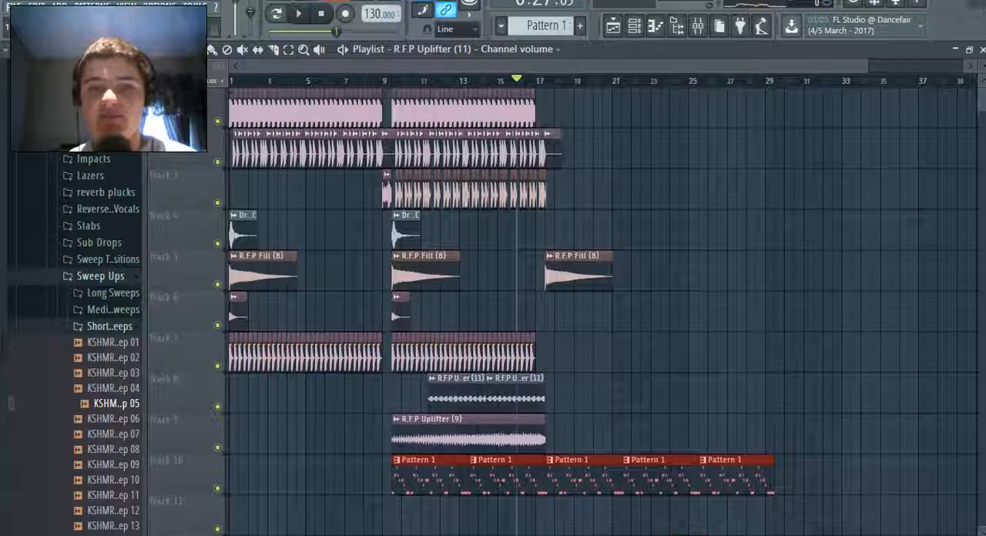
{"action": "scroll", "coordinate": [601, 308], "scroll_direction": "down", "scroll_amount": 8}
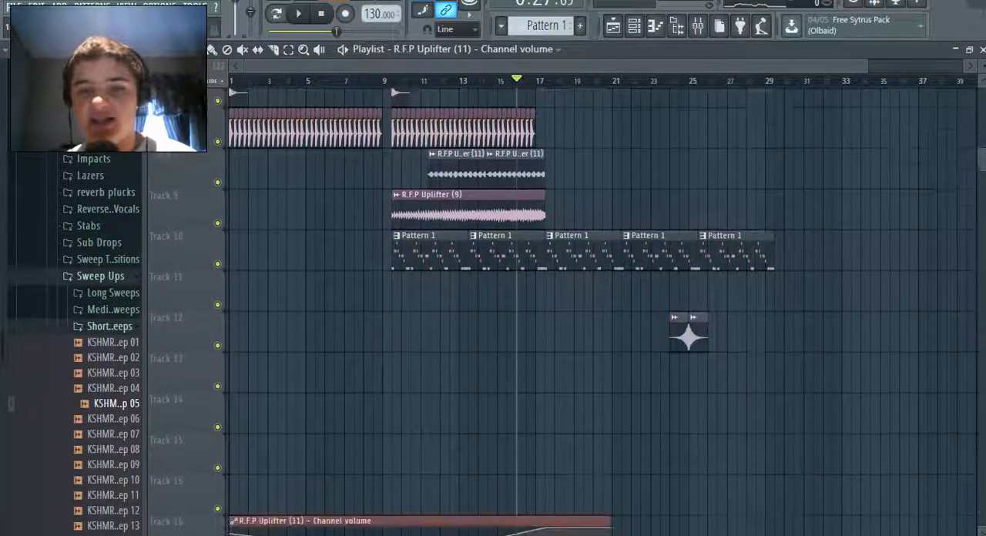
{"action": "scroll", "coordinate": [779, 462], "scroll_direction": "down", "scroll_amount": 1}
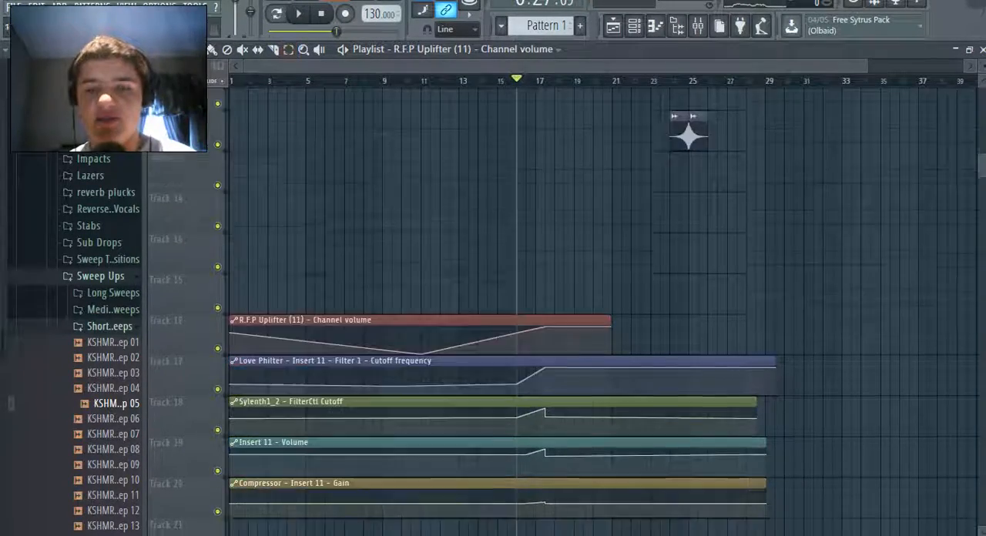
{"action": "left_click_drag", "start_coordinate": [777, 487], "coordinate": [233, 302]}
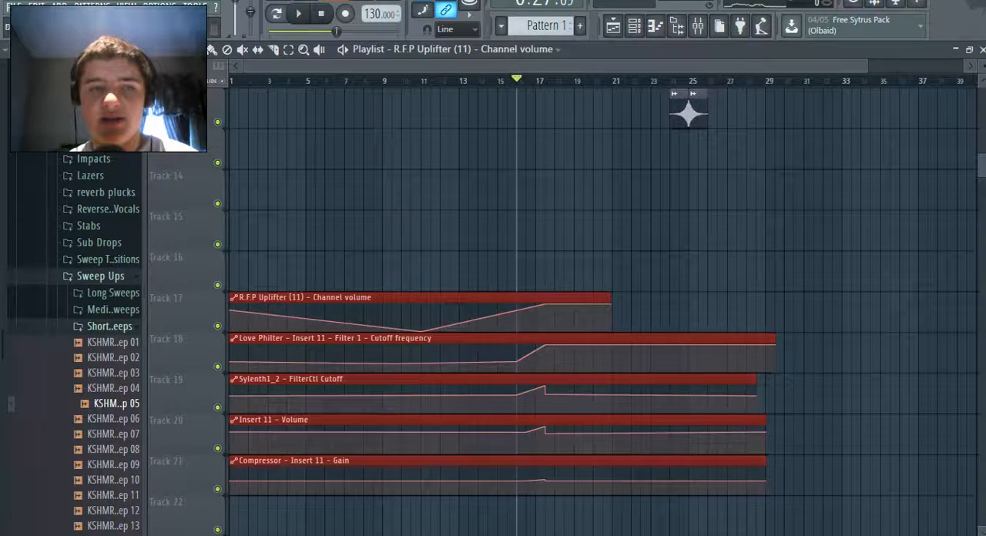
{"action": "key", "text": "ctrl+d"}
{"action": "scroll", "coordinate": [601, 308], "scroll_direction": "up", "scroll_amount": 3}
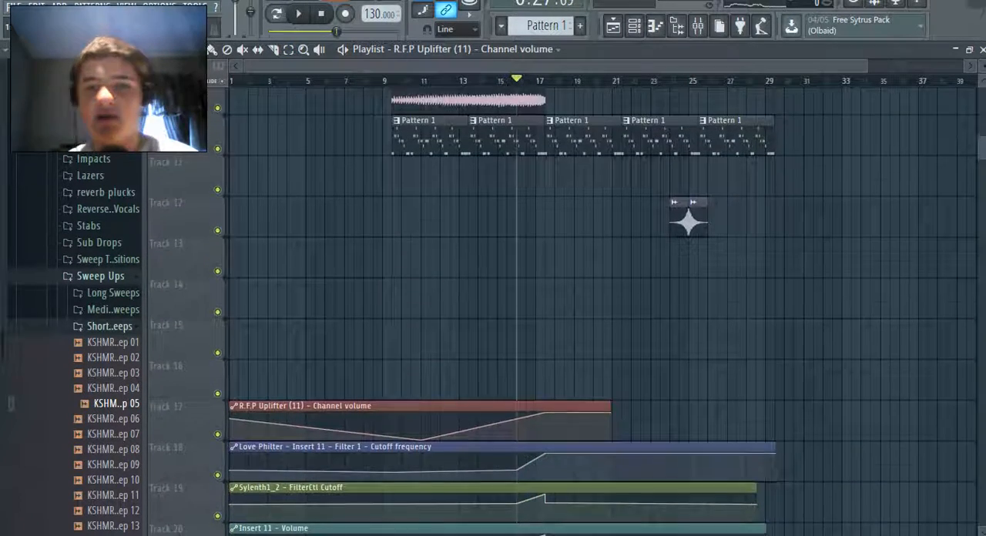
{"action": "left_click", "coordinate": [14, 7]}
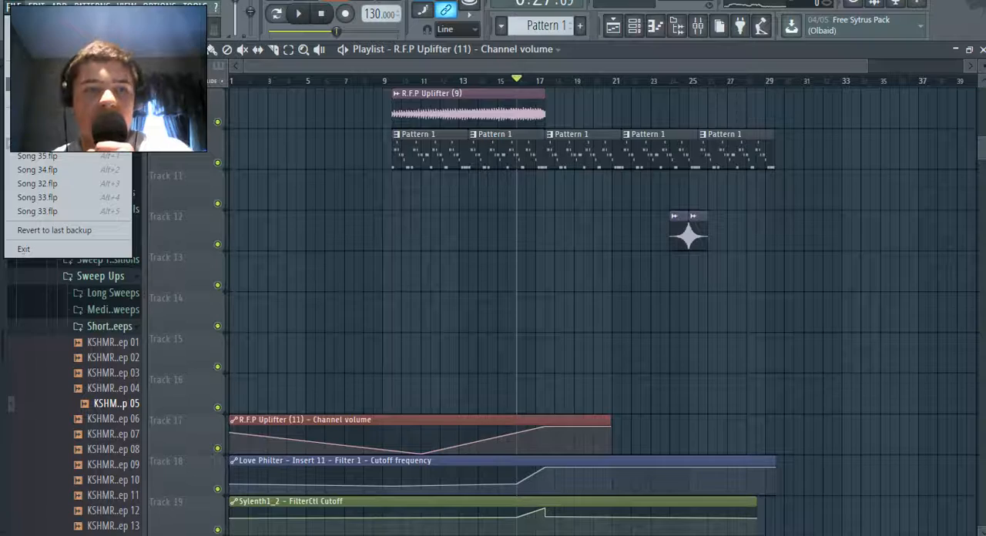
{"action": "left_click", "coordinate": [537, 231]}
Show the channels of Pattern 1 and copy the Sylenth1_2 note sequence
{"action": "scroll", "coordinate": [601, 224], "scroll_direction": "up", "scroll_amount": 1}
{"action": "double_click", "coordinate": [589, 191]}
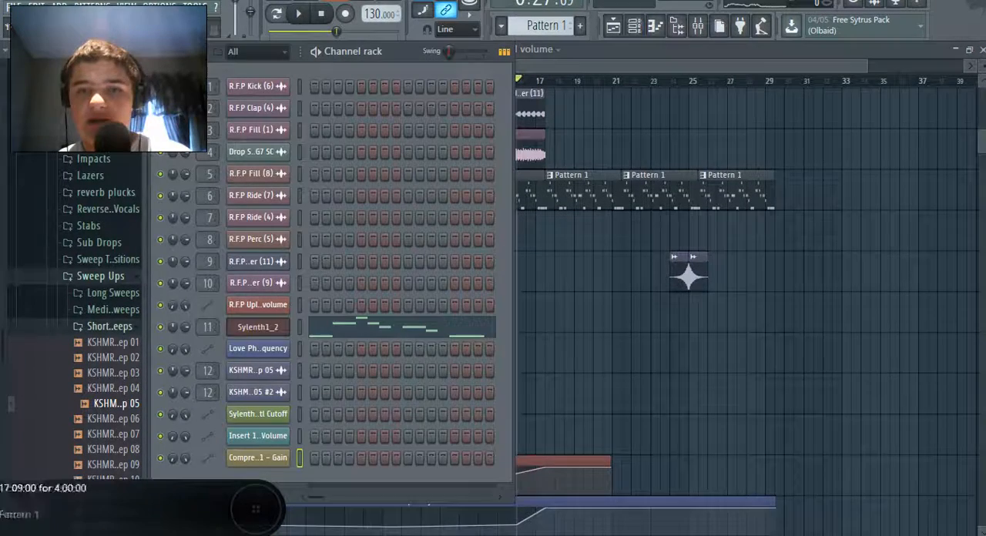
{"action": "right_click", "coordinate": [259, 327]}
{"action": "left_click", "coordinate": [432, 342]}
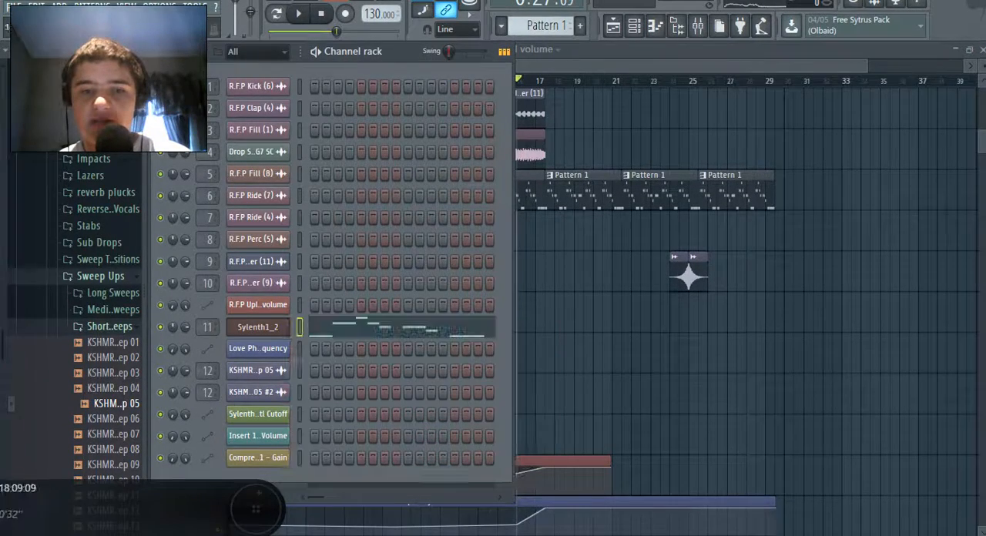
Switch to the empty Pattern 2 and add a second Sylenth1 instance as a new channel
{"action": "left_click", "coordinate": [580, 26]}
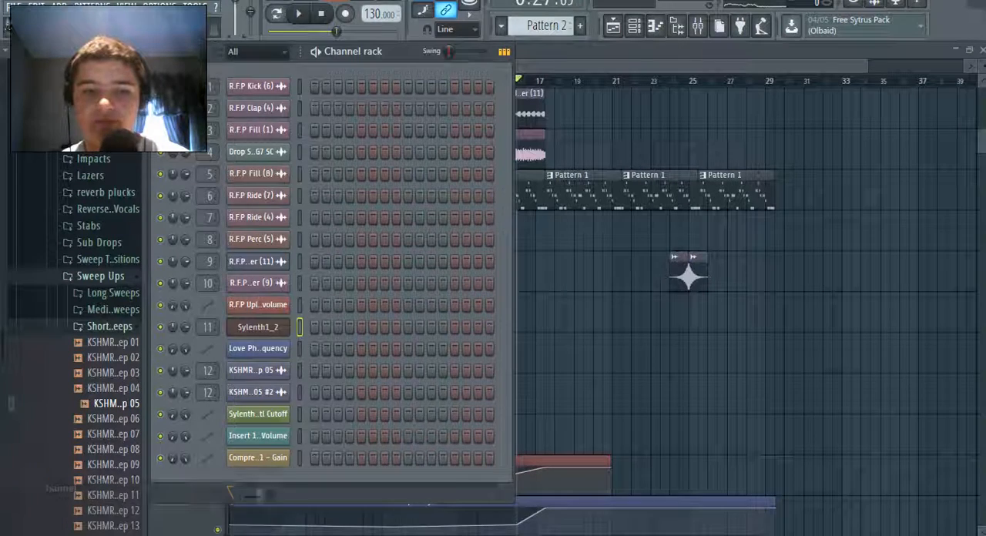
{"action": "left_click", "coordinate": [231, 493]}
{"action": "left_click", "coordinate": [391, 340]}
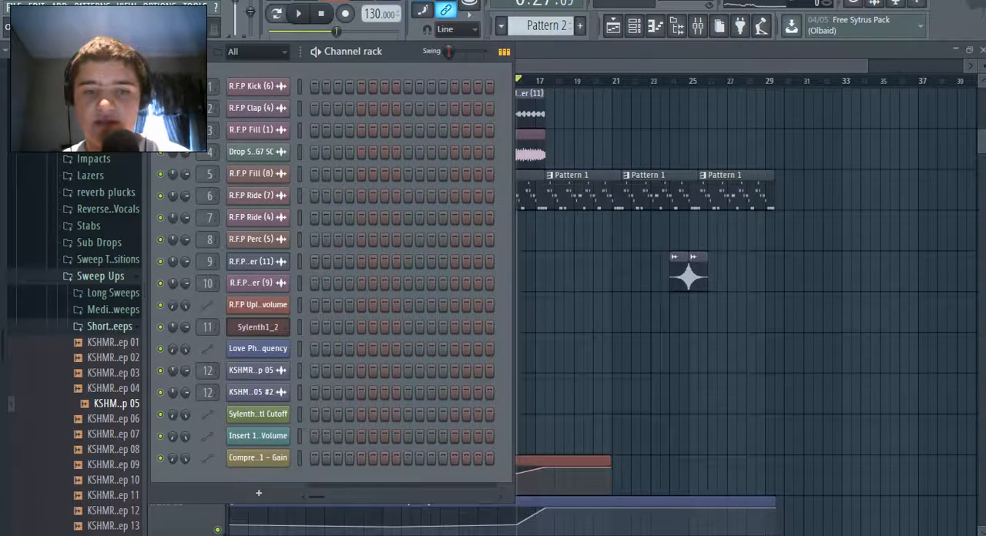
{"action": "left_click", "coordinate": [670, 290]}
{"action": "left_click", "coordinate": [680, 300]}
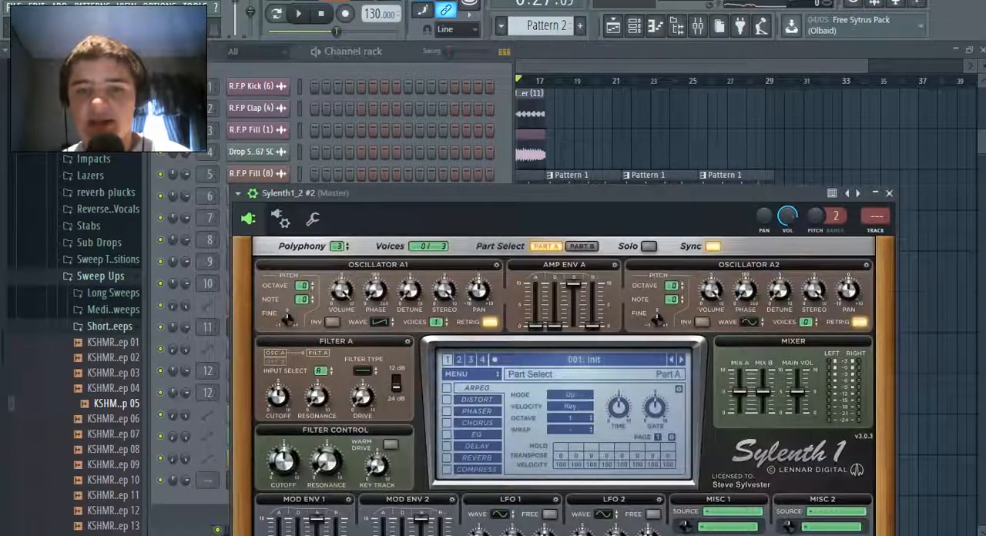
Paste the copied melody into the new Sylenth1_2 #2 channel and route that channel to mixer track 13
{"action": "right_click", "coordinate": [283, 480]}
{"action": "left_click", "coordinate": [431, 407]}
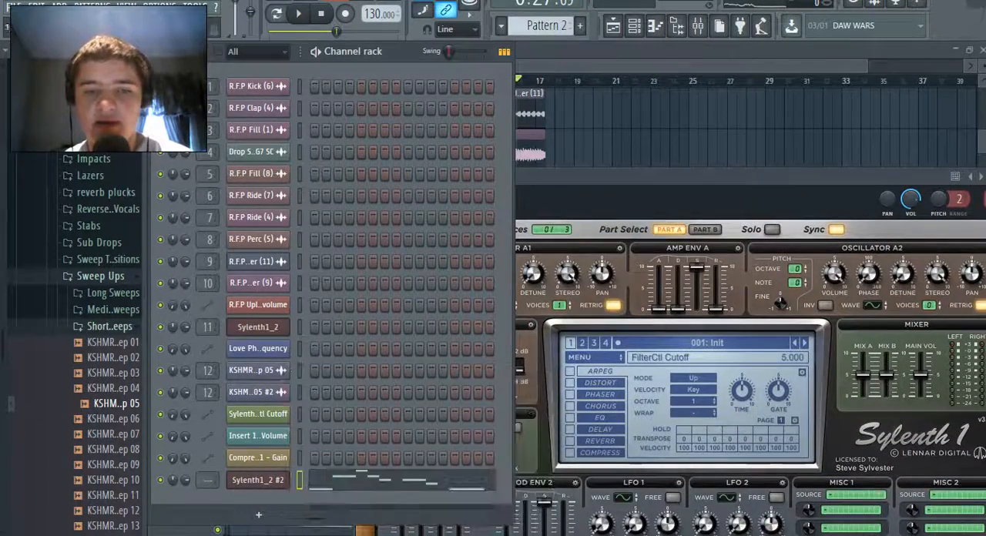
{"action": "key", "text": "ctrl+l"}
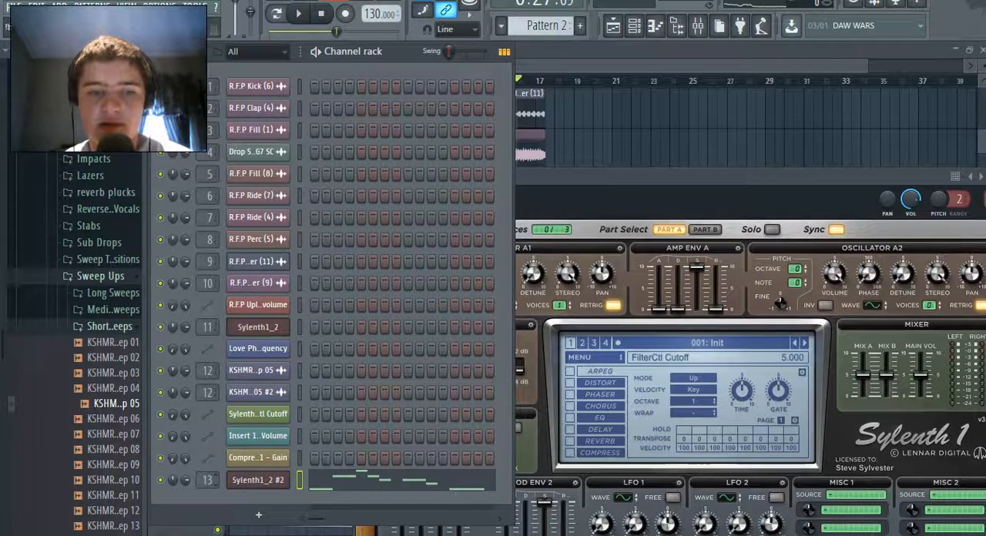
Load the factory bank from the Shocking Progressive House folder into the new Sylenth1 instance
{"action": "left_click", "coordinate": [594, 357]}
{"action": "mouse_move", "coordinate": [596, 386]}
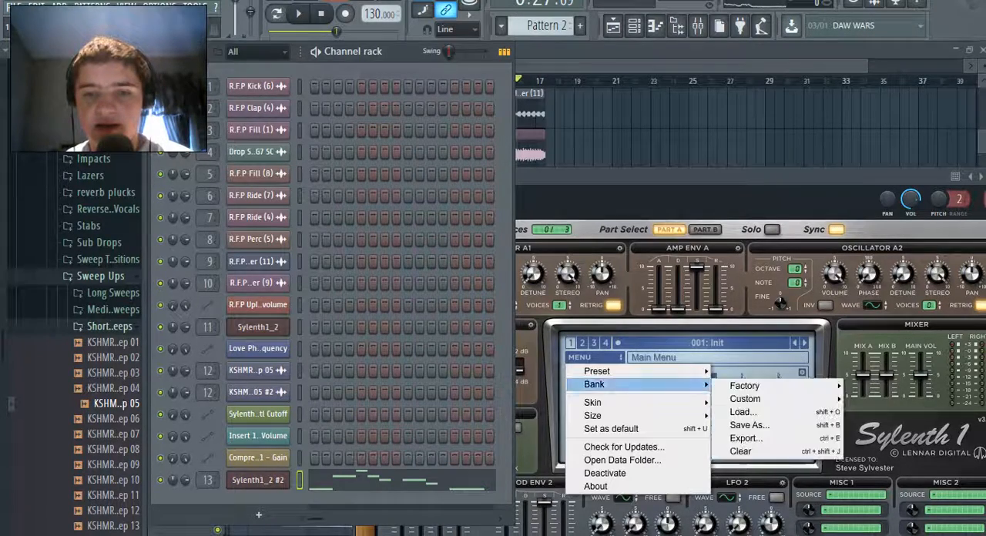
{"action": "mouse_move", "coordinate": [745, 386]}
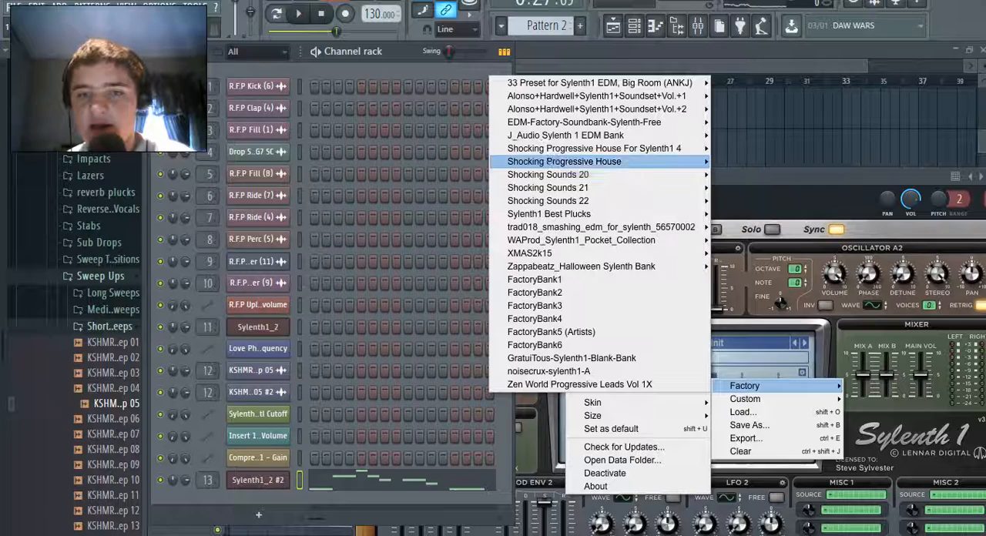
{"action": "mouse_move", "coordinate": [593, 148]}
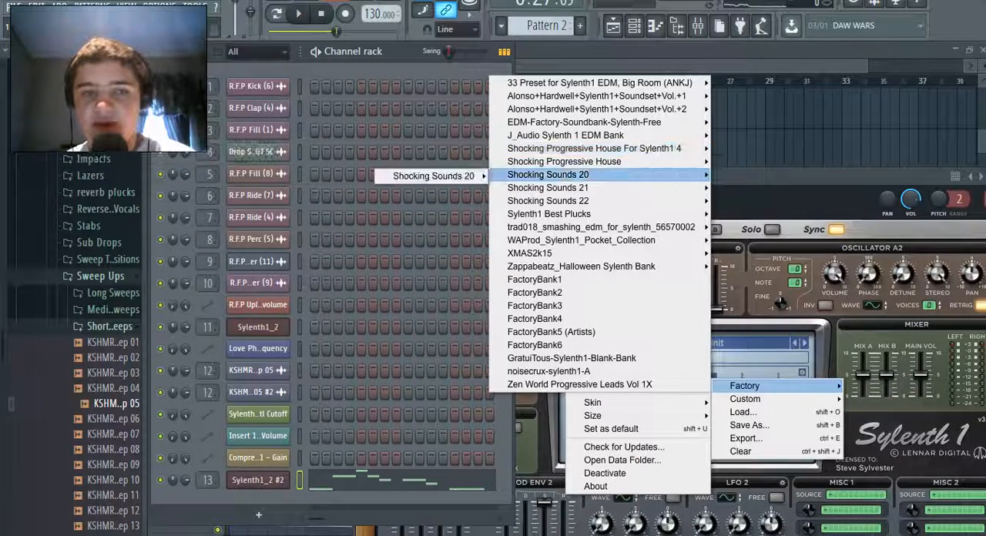
{"action": "mouse_move", "coordinate": [574, 162]}
{"action": "mouse_move", "coordinate": [417, 163]}
{"action": "left_click", "coordinate": [270, 164]}
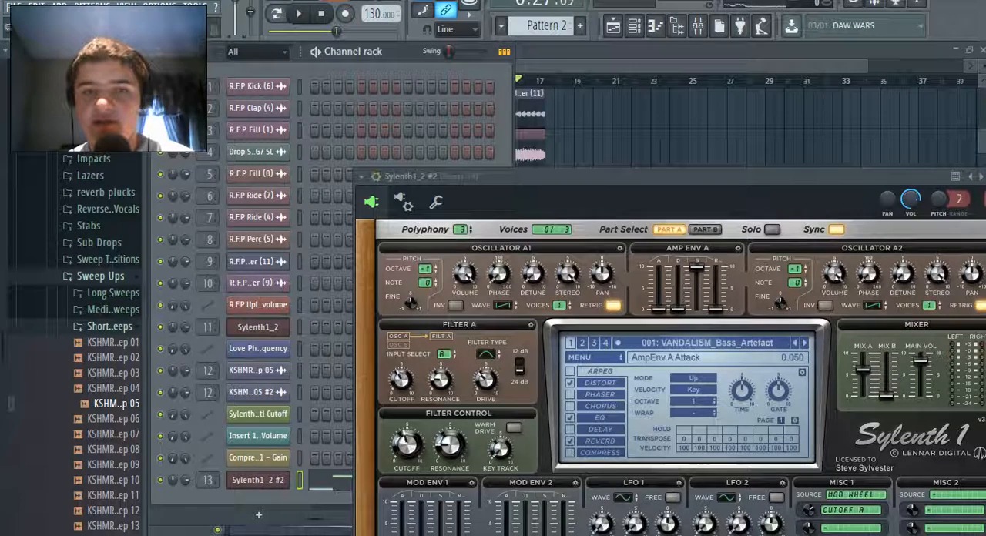
Play Pattern 2 while comparing the bank's first two presets, choose 002 VANDALISM_Bass_Australian Open, and stop playback
{"action": "left_click", "coordinate": [316, 52]}
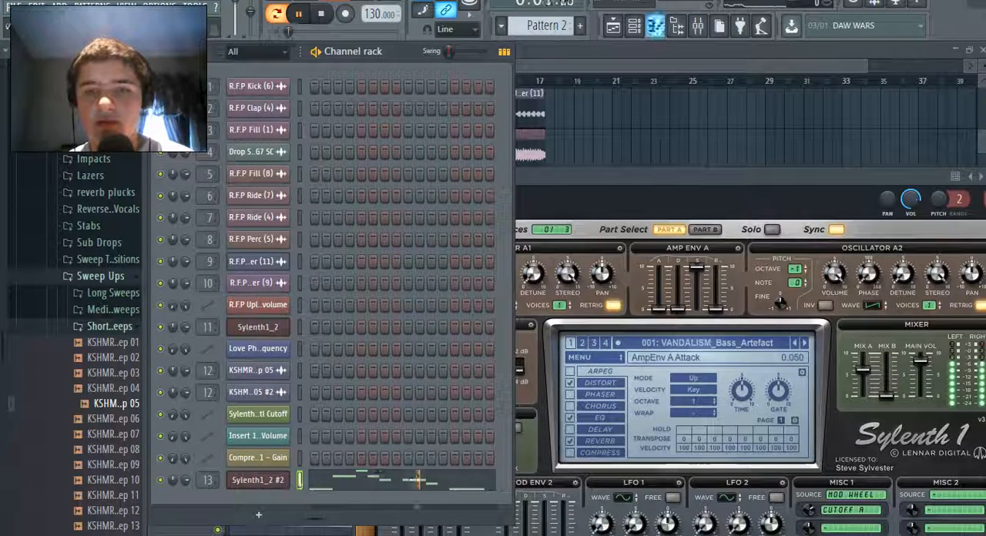
{"action": "left_click", "coordinate": [804, 343]}
{"action": "left_click", "coordinate": [795, 343]}
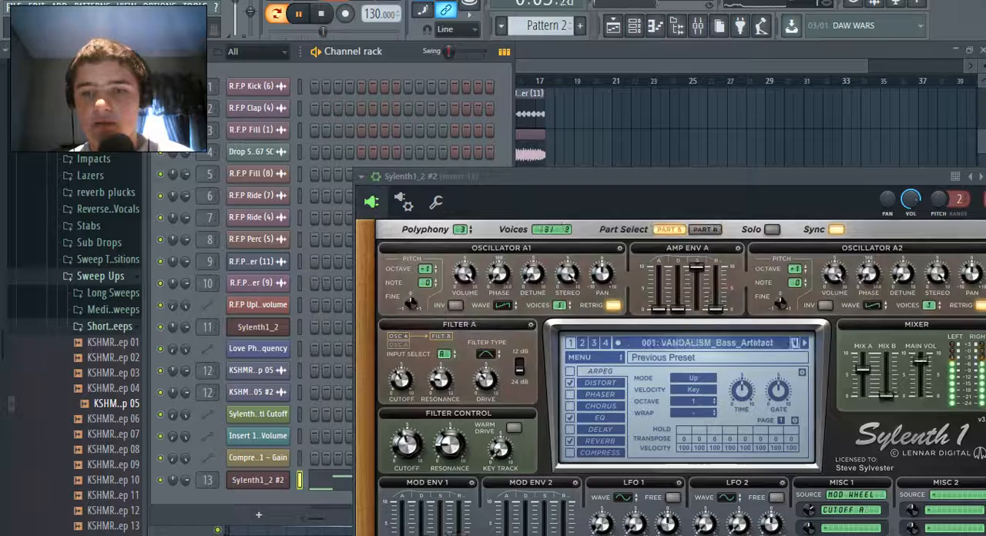
{"action": "left_click", "coordinate": [805, 343]}
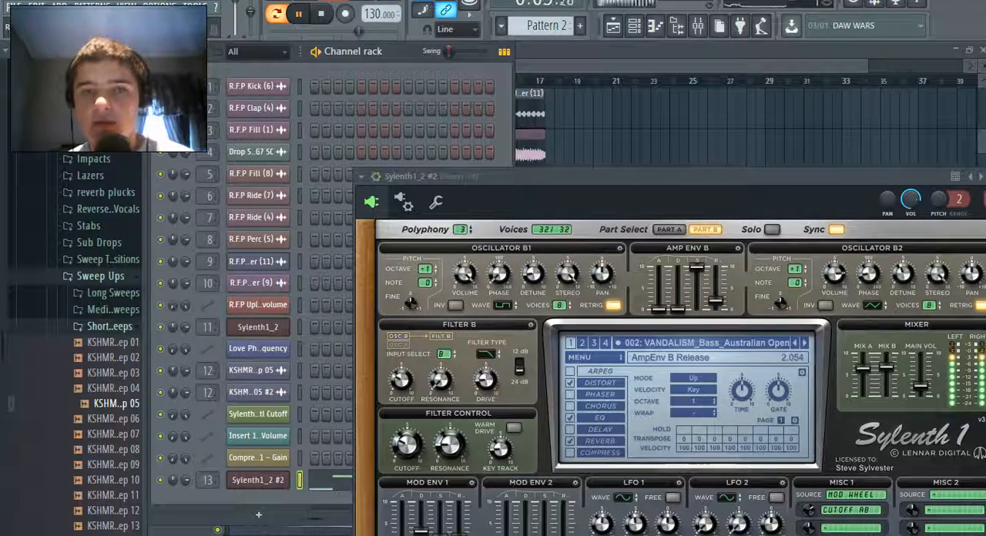
{"action": "left_click", "coordinate": [316, 52]}
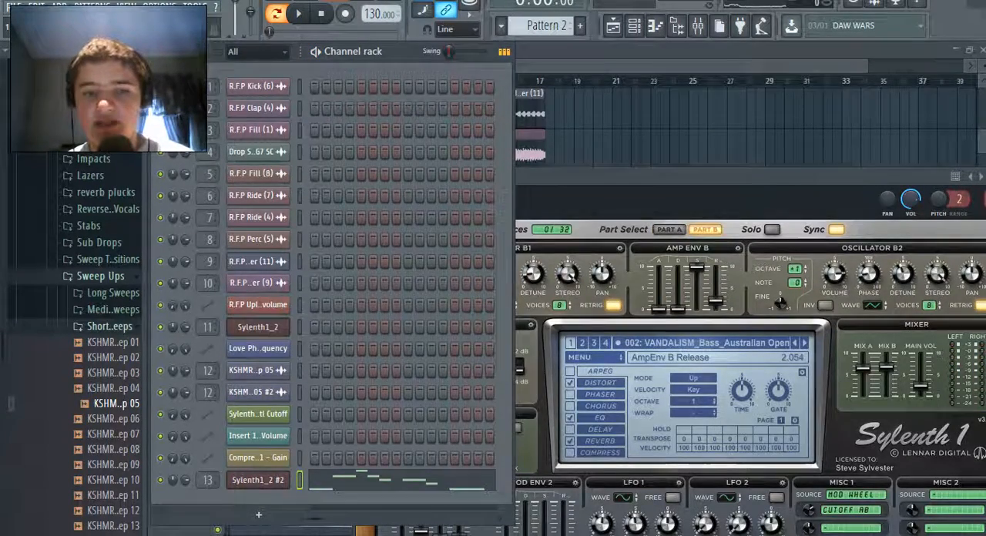
Open the Sylenth1_2 #2 melody of Pattern 2 in the piano roll
{"action": "key", "text": "F7"}
{"action": "scroll", "coordinate": [539, 293], "scroll_direction": "up", "scroll_amount": 3}
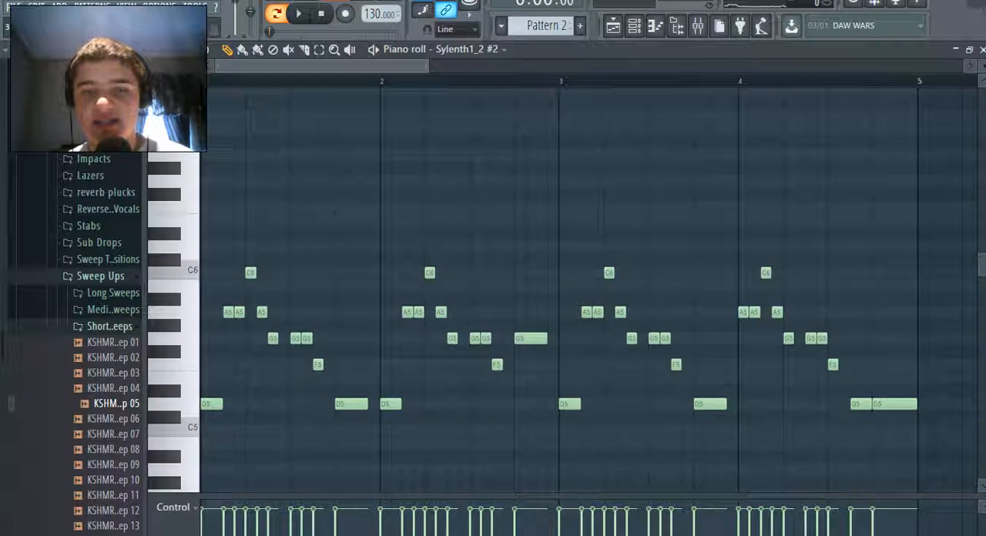
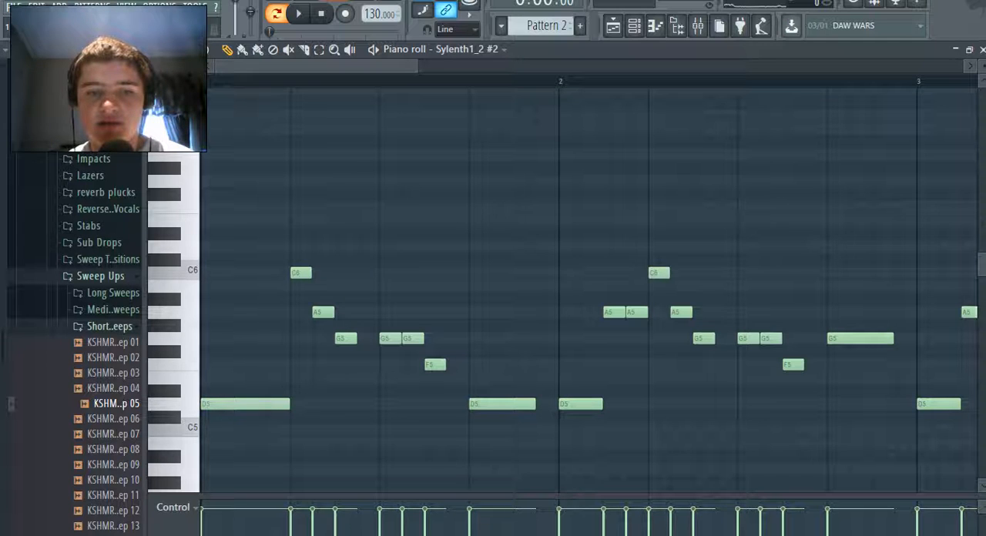
Replace the short notes in the middle of bar 1 with one G5 held from beat 2 to beat 4
{"action": "right_click", "coordinate": [302, 272]}
{"action": "right_click", "coordinate": [324, 312]}
{"action": "right_click", "coordinate": [391, 339]}
{"action": "right_click", "coordinate": [436, 364]}
{"action": "left_click_drag", "start_coordinate": [301, 325], "coordinate": [301, 338]}
{"action": "left_click_drag", "start_coordinate": [377, 338], "coordinate": [490, 338]}
Simplify bar 2 by holding the preceding D5 half a beat into it, followed by A5 until beat 3 and G5 until bar 3
{"action": "right_click", "coordinate": [560, 404]}
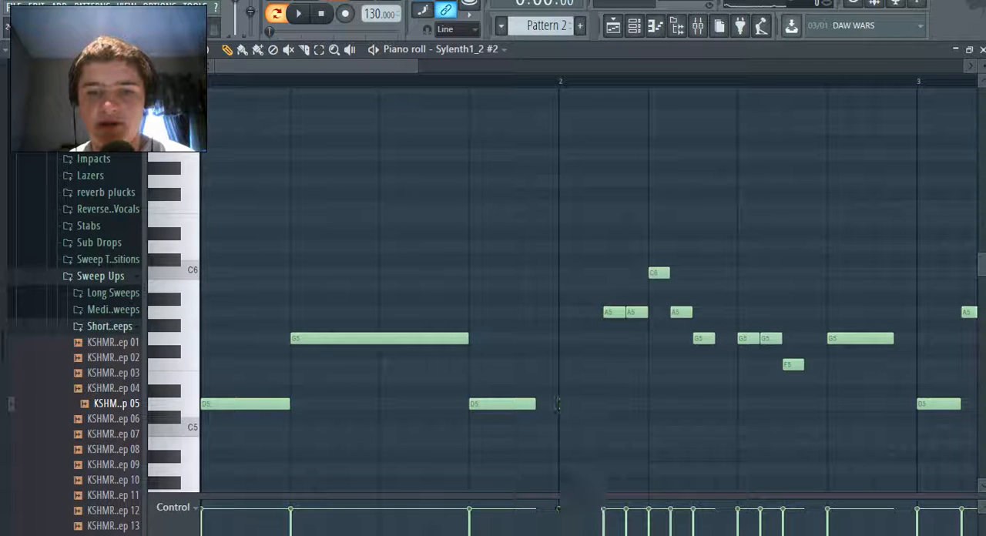
{"action": "left_click_drag", "start_coordinate": [535, 404], "coordinate": [580, 415]}
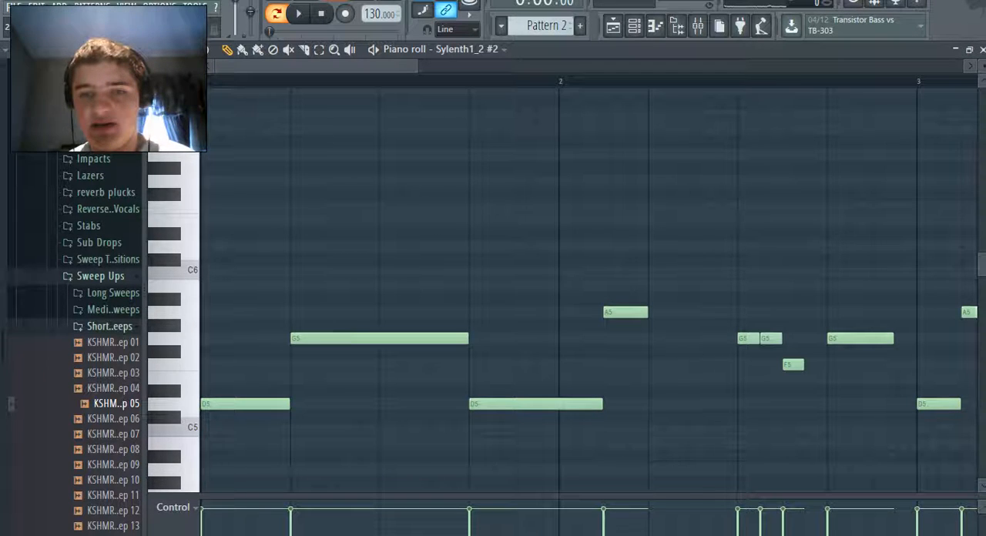
{"action": "left_click_drag", "start_coordinate": [647, 312], "coordinate": [715, 312]}
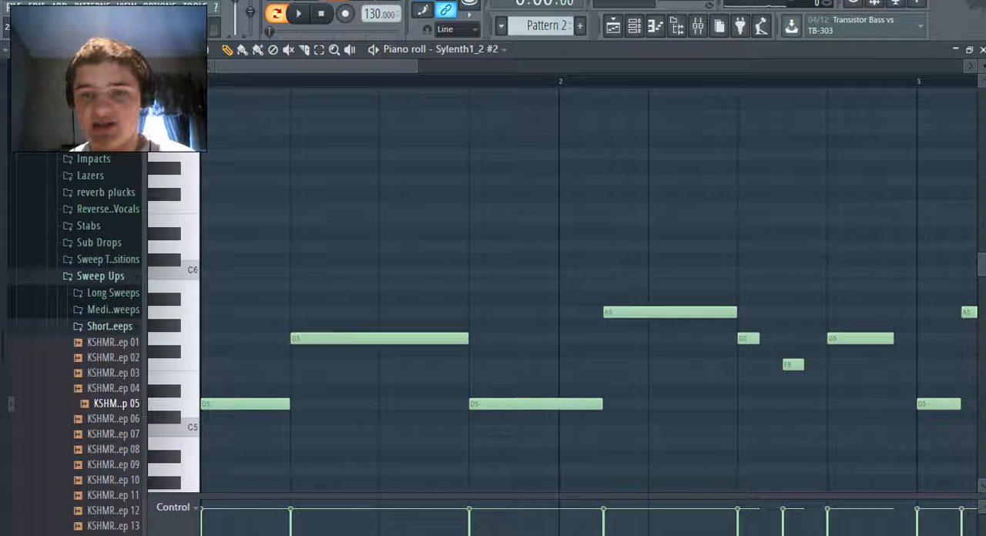
{"action": "left_click_drag", "start_coordinate": [758, 339], "coordinate": [826, 338]}
{"action": "right_click", "coordinate": [793, 364]}
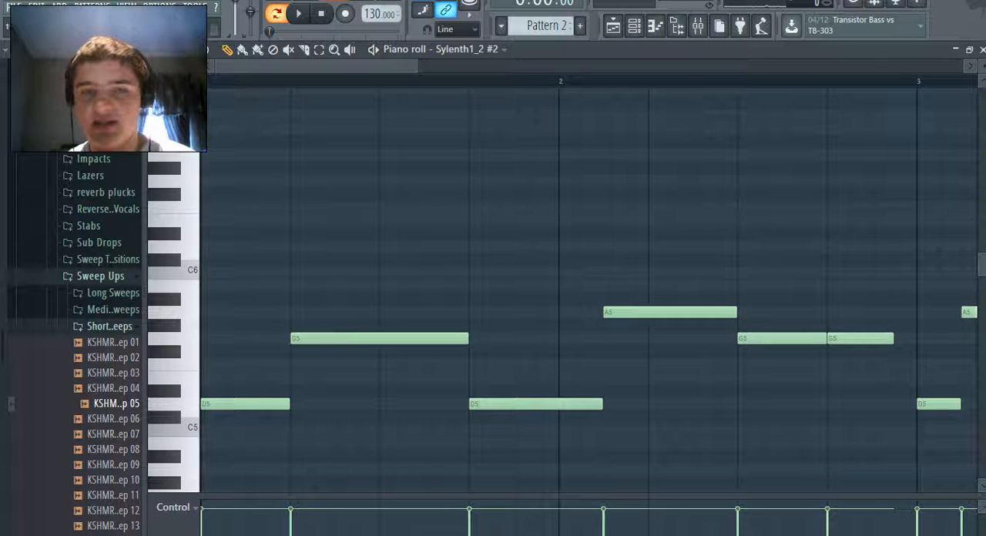
{"action": "left_click_drag", "start_coordinate": [347, 67], "coordinate": [447, 67]}
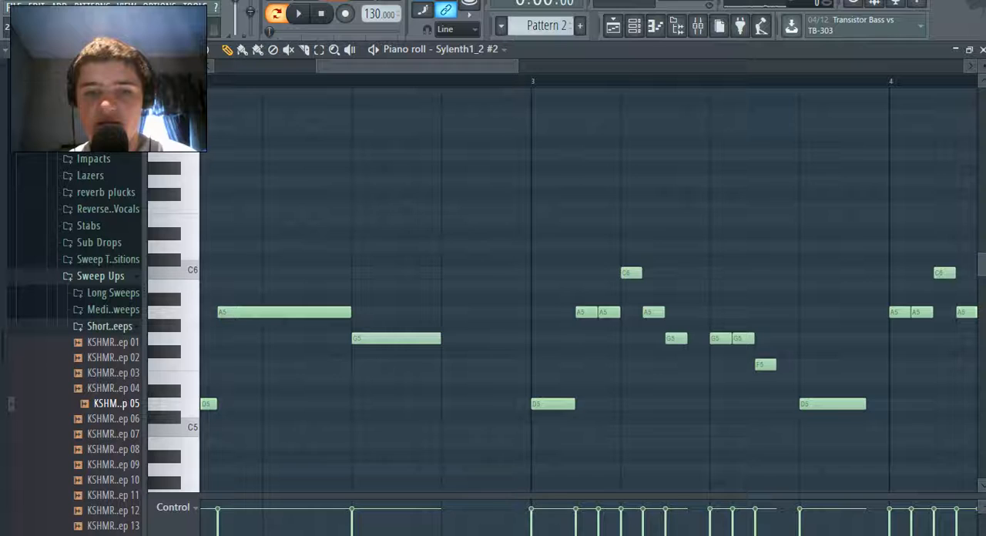
{"action": "left_click_drag", "start_coordinate": [439, 338], "coordinate": [530, 338]}
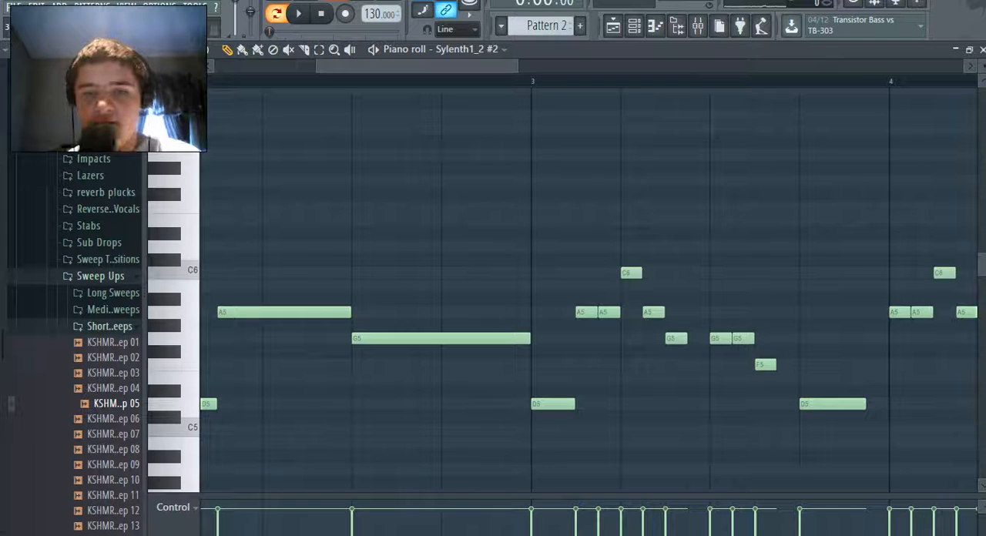
Reduce bar 3 to an A5 over two beats, a G5 for one beat and a D5 filling beat 4
{"action": "right_click", "coordinate": [553, 403]}
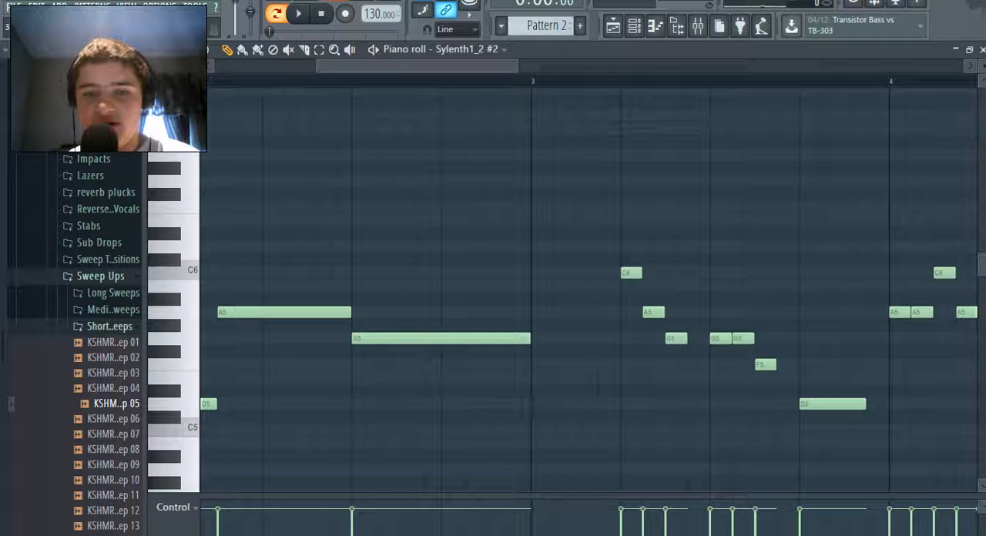
{"action": "left_click", "coordinate": [539, 312]}
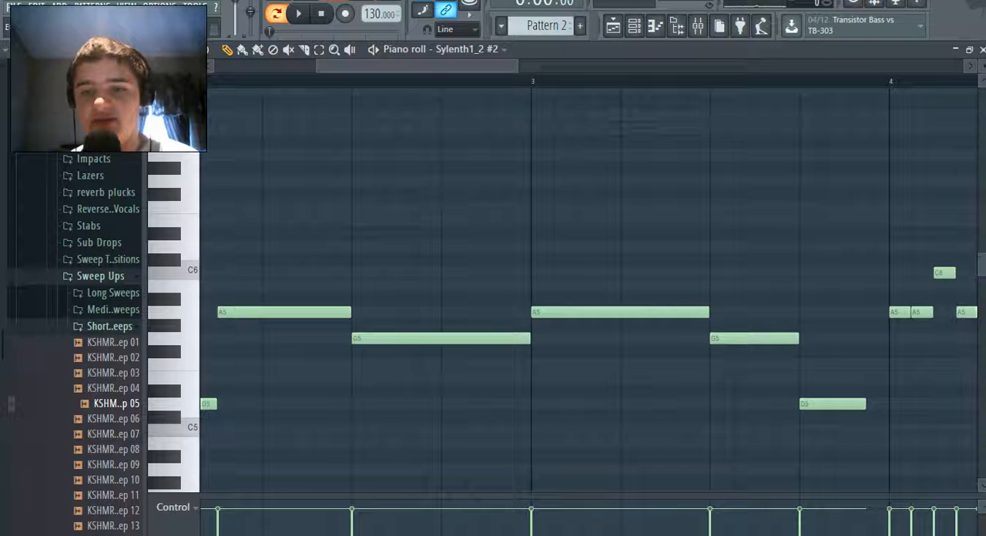
{"action": "key", "text": "space"}
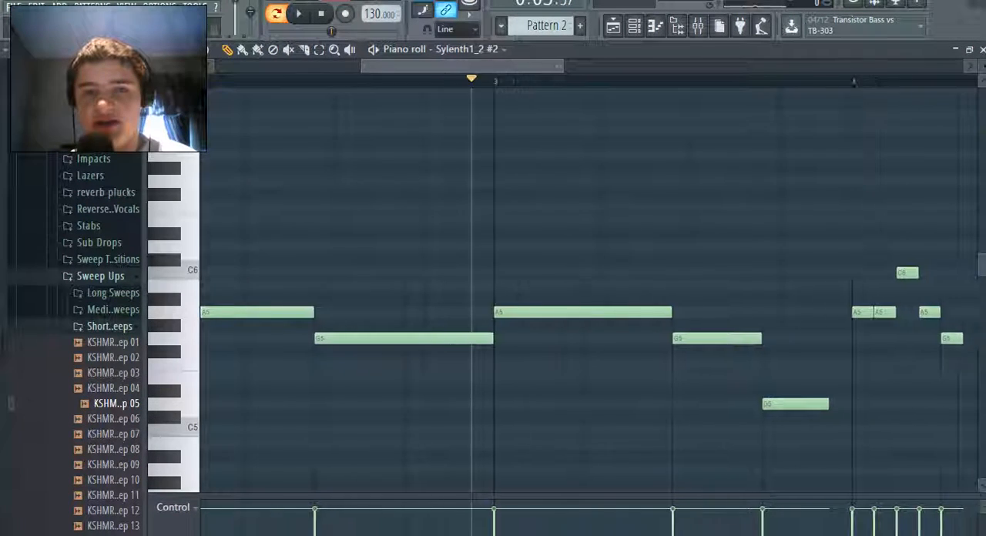
{"action": "left_click", "coordinate": [703, 417]}
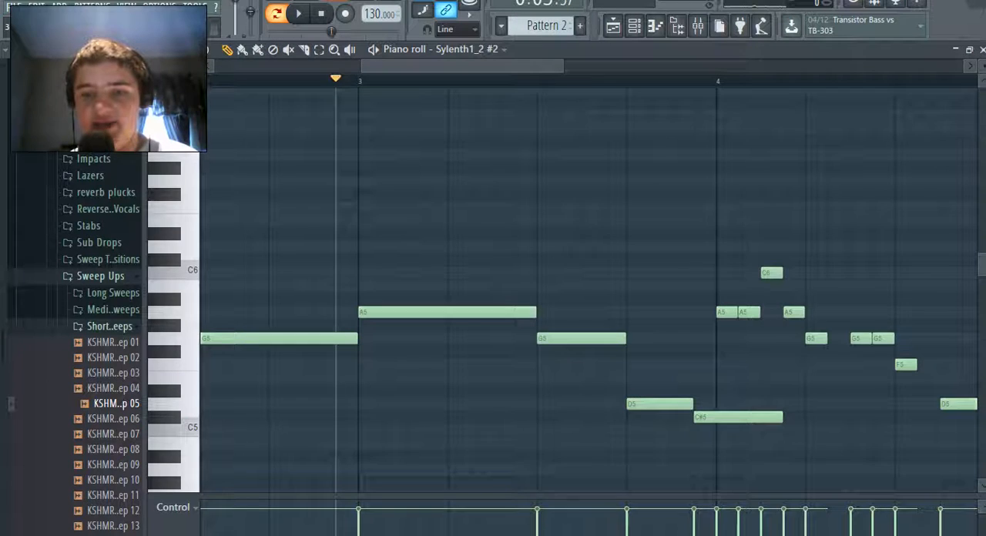
{"action": "right_click", "coordinate": [704, 417]}
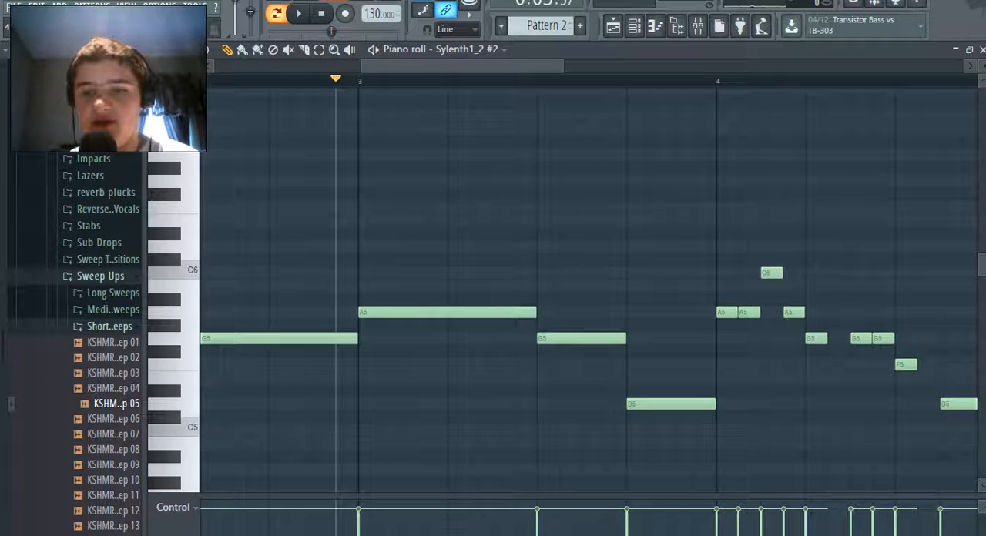
Reduce bar 4 to a one-beat A5, a one-beat G5 and a D5 held over the last two beats
{"action": "right_click", "coordinate": [749, 312]}
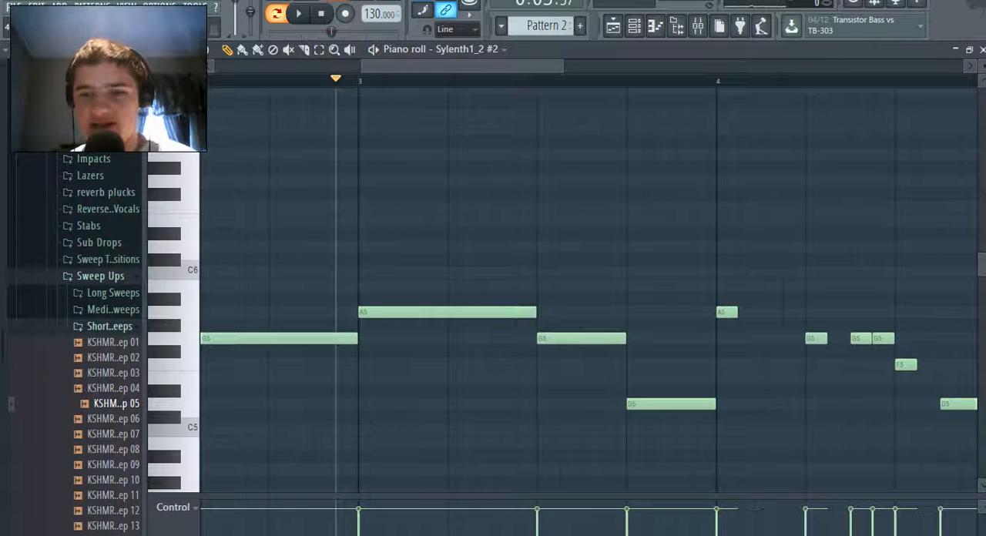
{"action": "left_click_drag", "start_coordinate": [735, 312], "coordinate": [804, 312]}
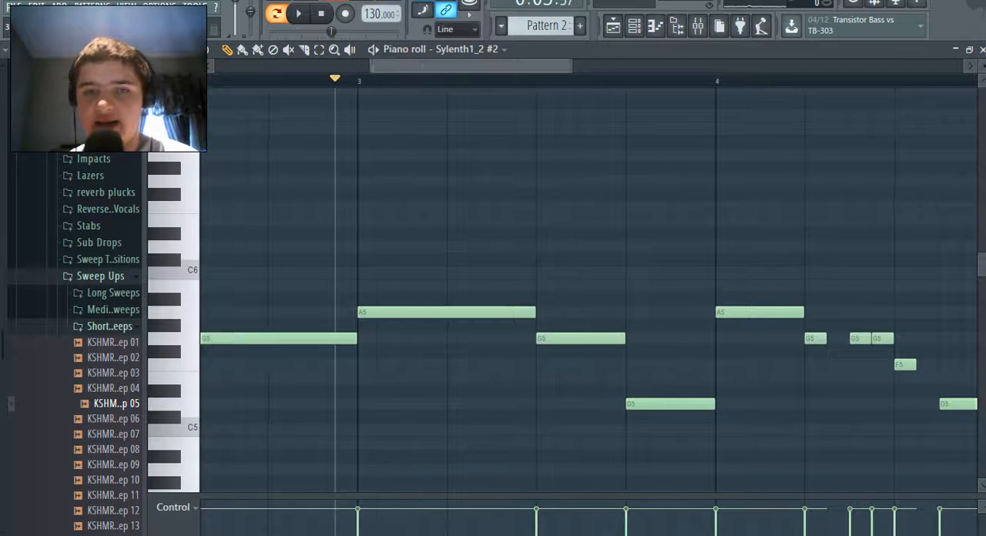
{"action": "left_click_drag", "start_coordinate": [516, 67], "coordinate": [583, 67]}
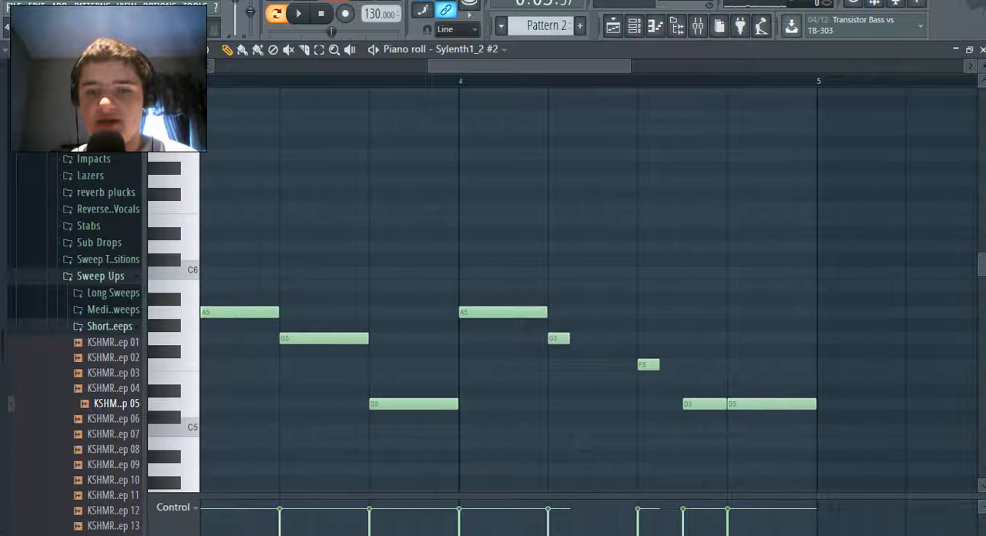
{"action": "left_click_drag", "start_coordinate": [568, 338], "coordinate": [637, 339]}
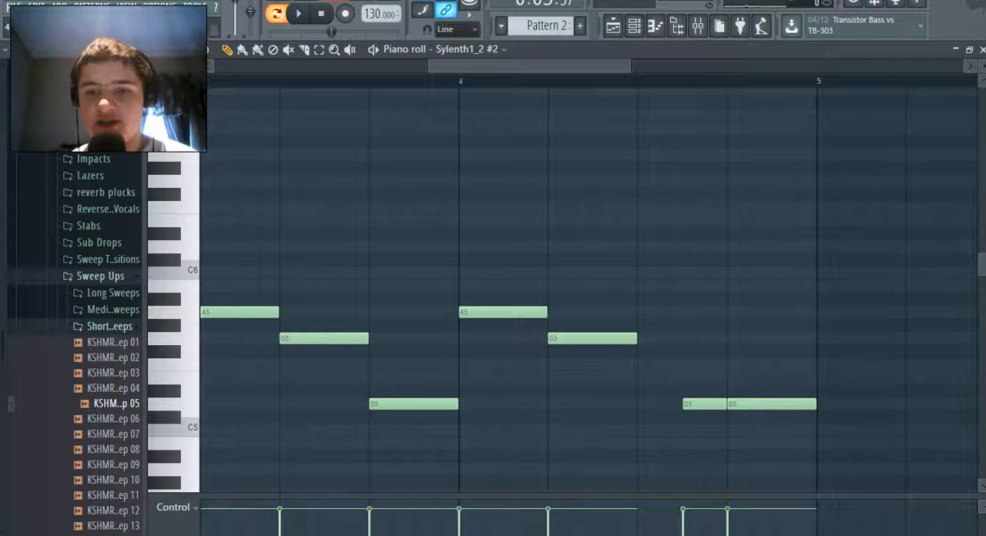
{"action": "right_click", "coordinate": [704, 403]}
{"action": "right_click", "coordinate": [771, 404]}
{"action": "left_click", "coordinate": [649, 404]}
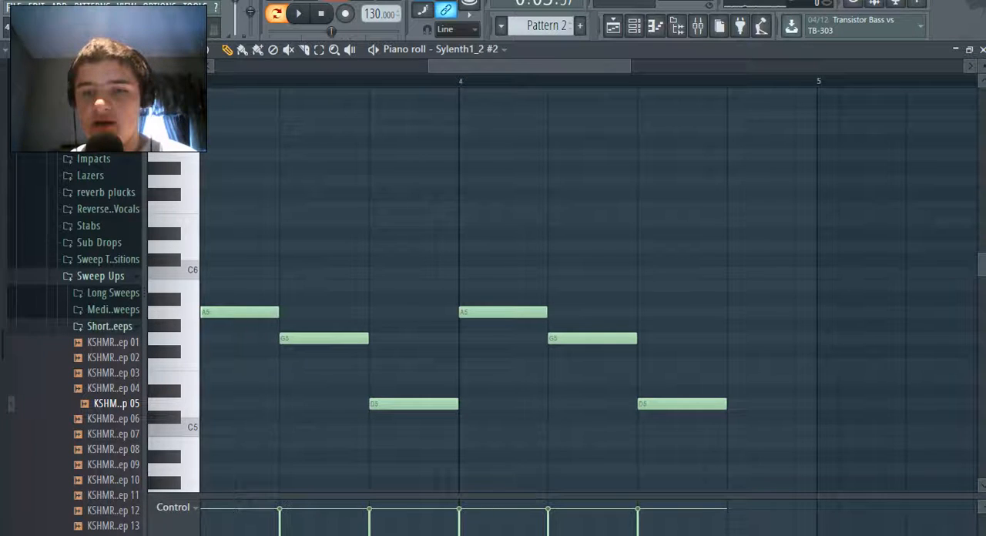
{"action": "left_click_drag", "start_coordinate": [725, 404], "coordinate": [794, 404]}
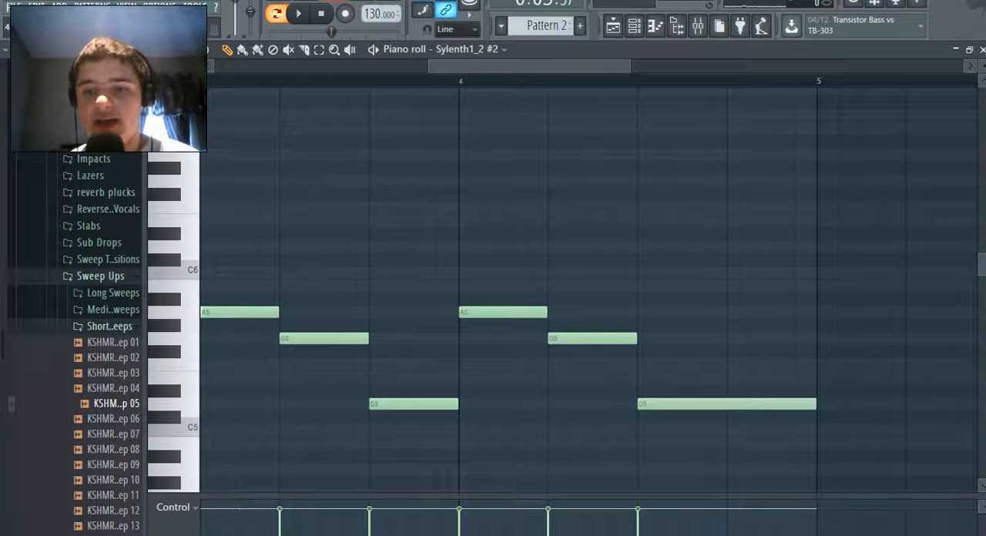
{"action": "left_click_drag", "start_coordinate": [430, 66], "coordinate": [214, 66]}
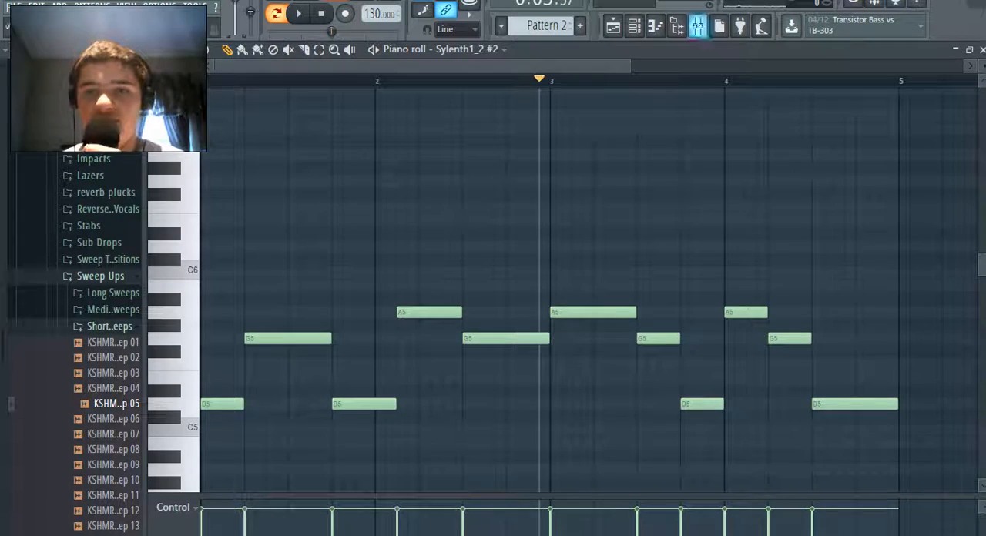
Load Kickstart into the first effect slot of mixer track 13
{"action": "left_click", "coordinate": [698, 26]}
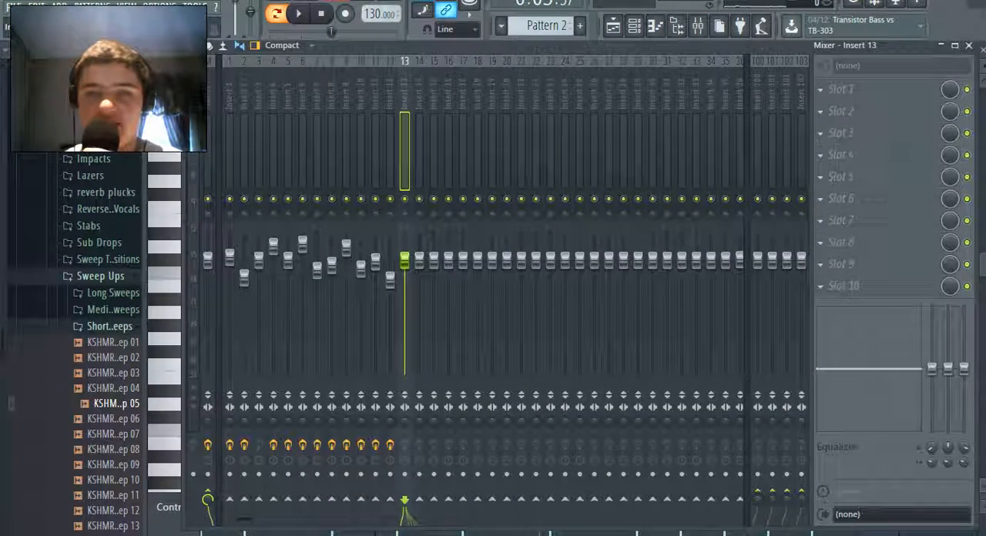
{"action": "left_click", "coordinate": [840, 89]}
{"action": "left_click", "coordinate": [504, 466]}
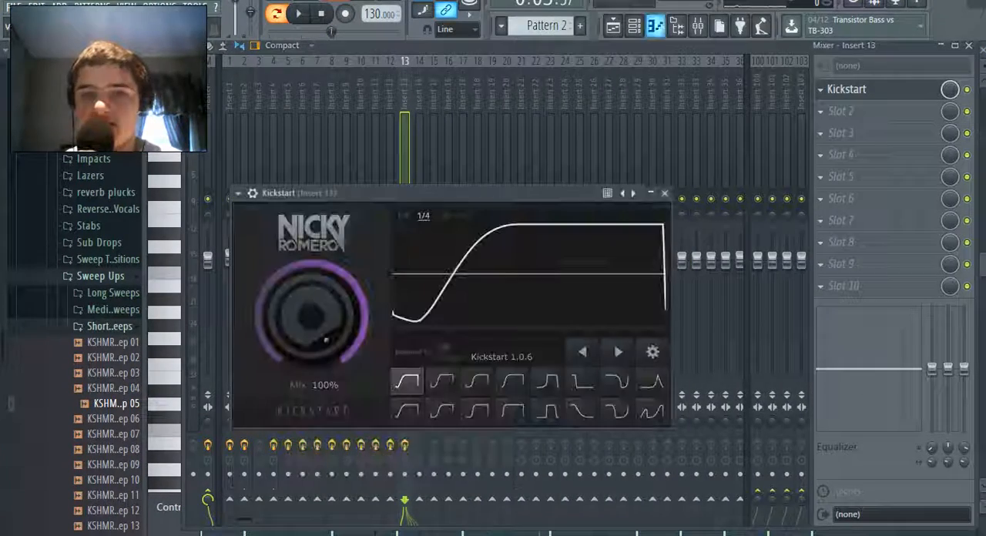
Play Pattern 2 to hear the simplified bass line, open the Sylenth1_2 #2 instrument window, and stop playback
{"action": "left_click", "coordinate": [655, 26]}
{"action": "left_click", "coordinate": [634, 26]}
{"action": "left_click", "coordinate": [634, 27]}
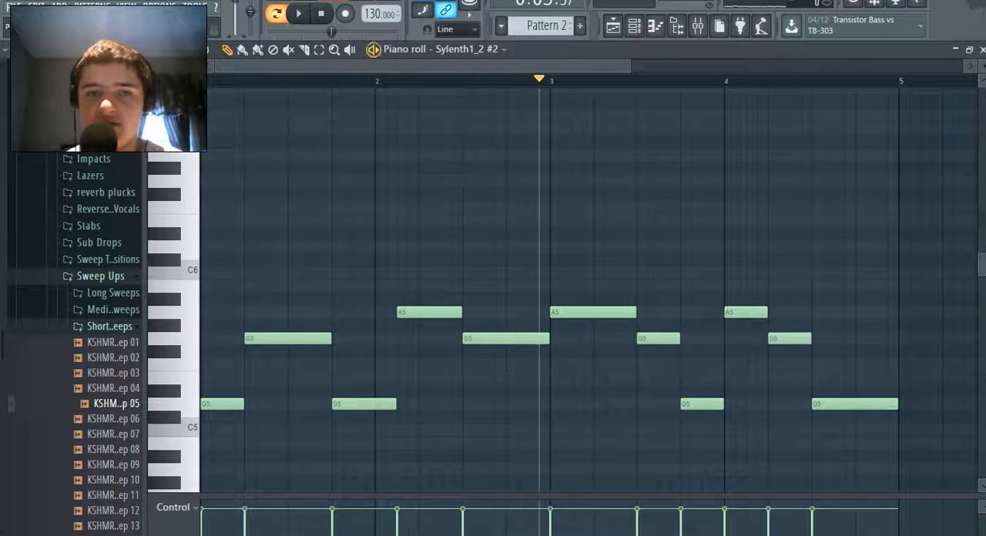
{"action": "key", "text": "space"}
{"action": "left_click", "coordinate": [634, 26]}
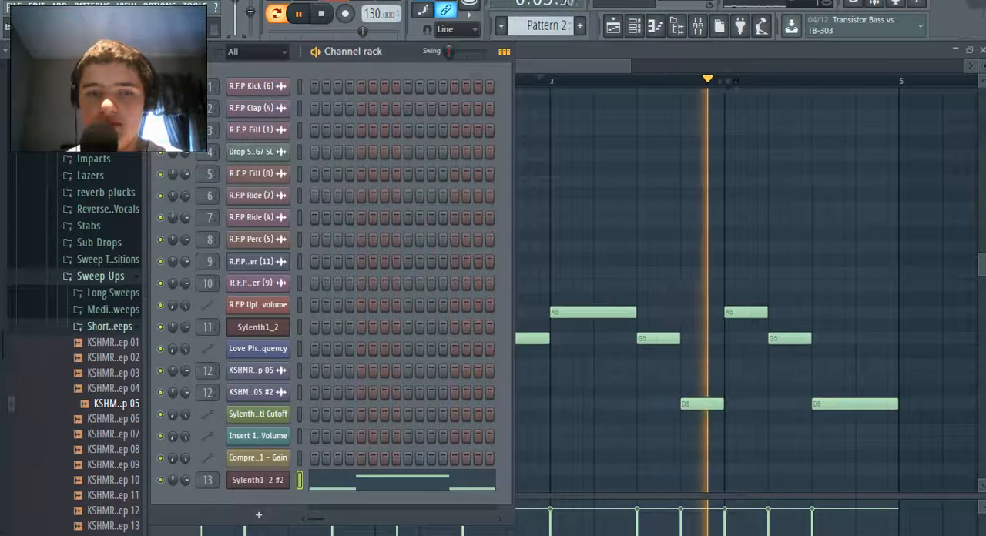
{"action": "left_click", "coordinate": [258, 457]}
{"action": "left_click", "coordinate": [615, 174]}
{"action": "left_click", "coordinate": [258, 458]}
{"action": "left_click", "coordinate": [615, 174]}
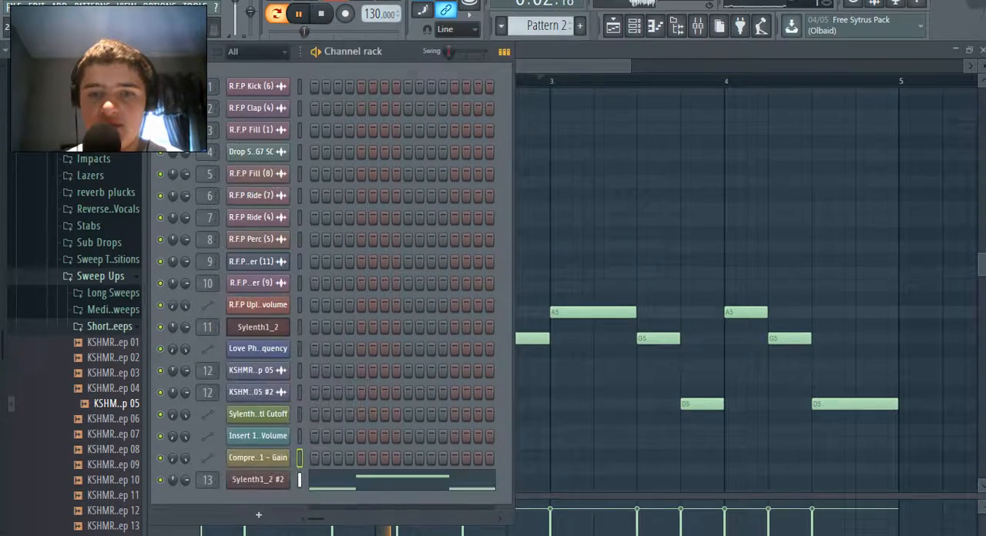
{"action": "left_click", "coordinate": [258, 480]}
{"action": "left_click_drag", "start_coordinate": [508, 177], "coordinate": [415, 39]}
{"action": "key", "text": "space"}
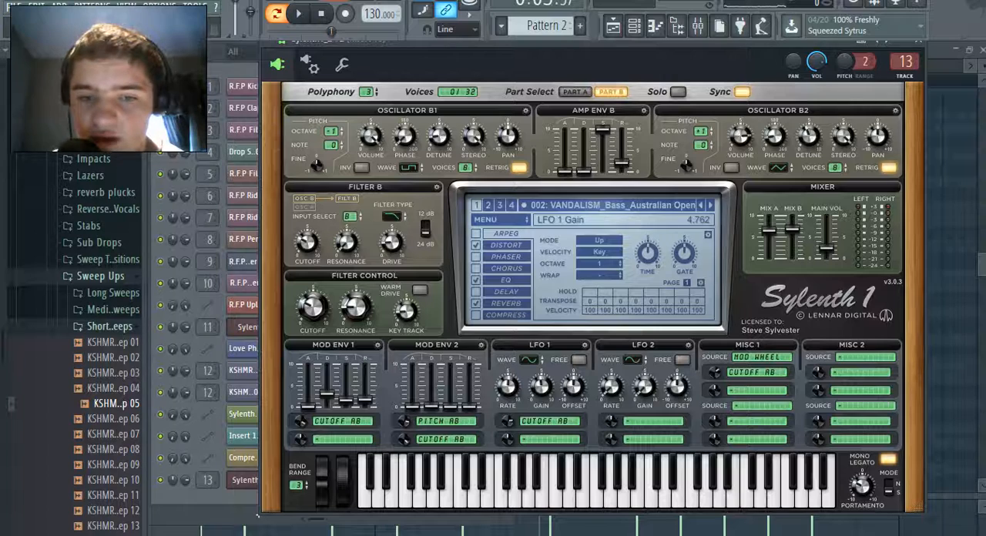
Try free-running mode on LFO 1 and LFO 2 in Sylenth1 and play Pattern 2 briefly to hear it
{"action": "left_click", "coordinate": [530, 360]}
{"action": "left_click", "coordinate": [501, 309]}
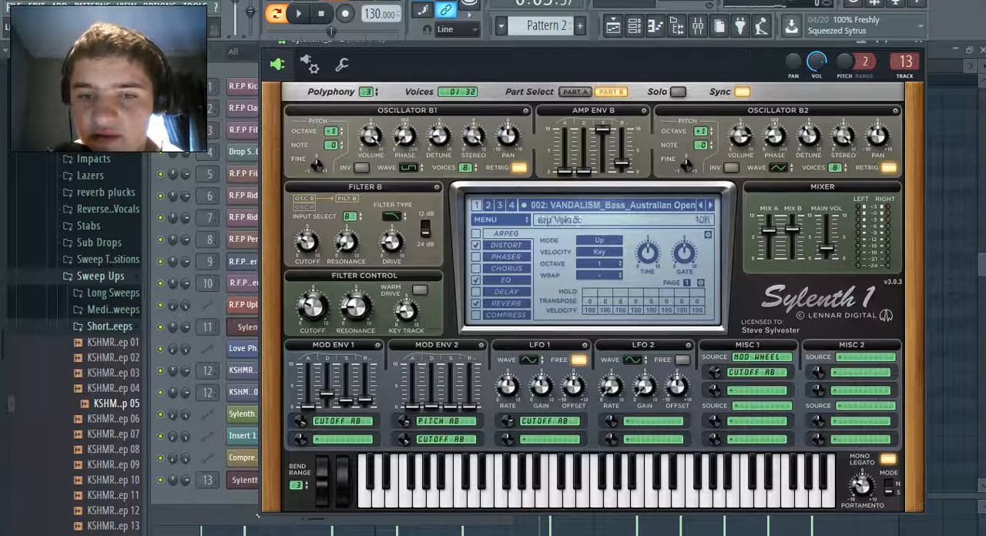
{"action": "left_click", "coordinate": [682, 360]}
{"action": "left_click", "coordinate": [634, 26]}
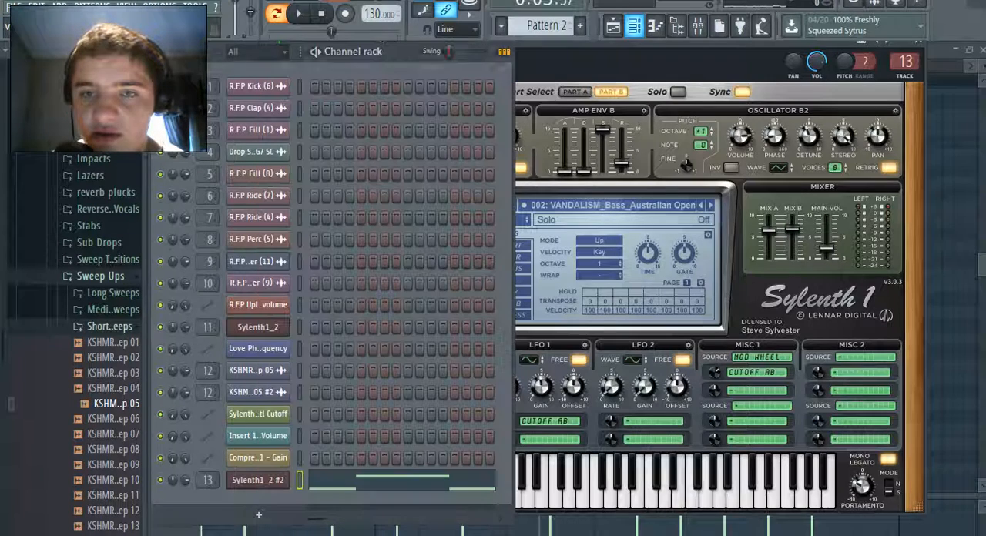
{"action": "key", "text": "space"}
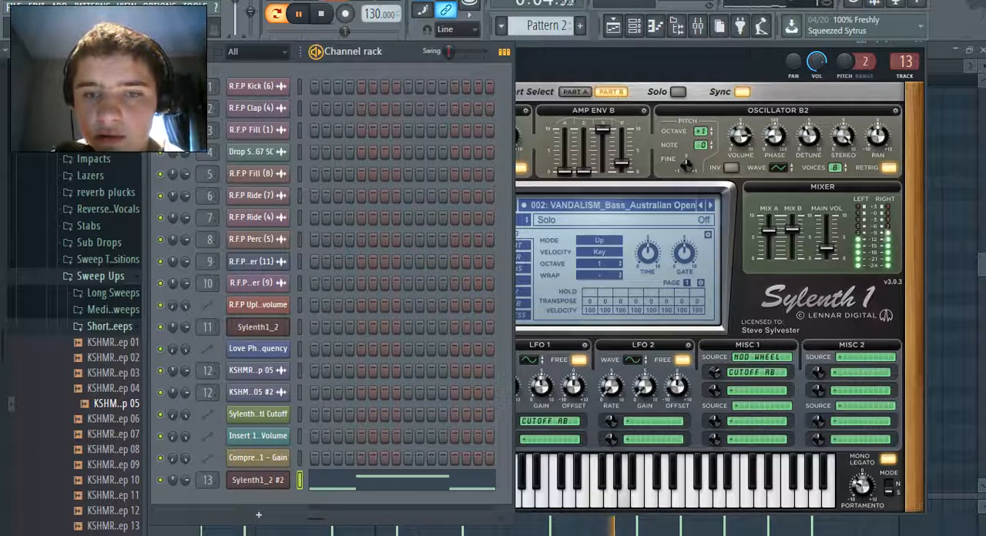
{"action": "key", "text": "space"}
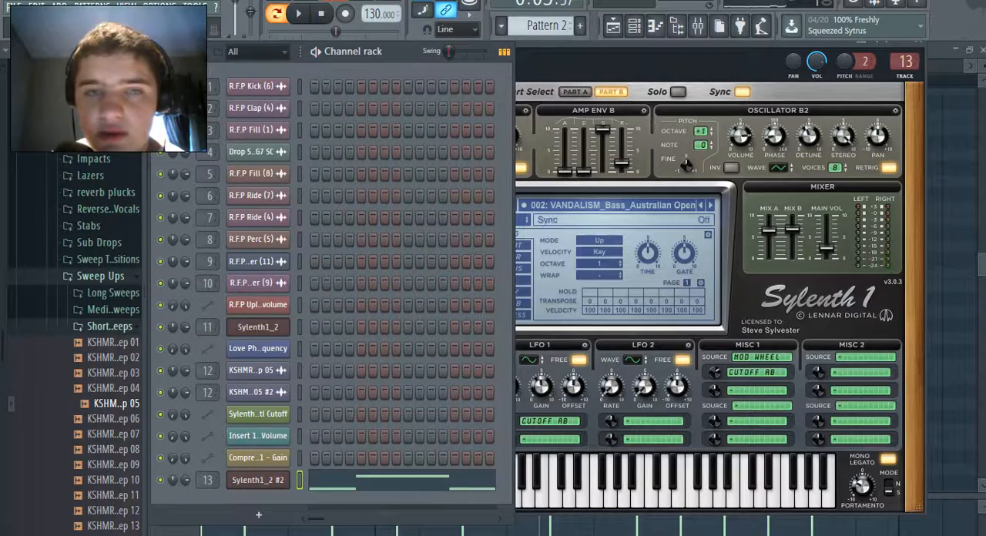
Clear LFO 1's Cutoff A and B destination in Sylenth1 and turn off free-running mode on both LFOs
{"action": "left_click", "coordinate": [738, 101]}
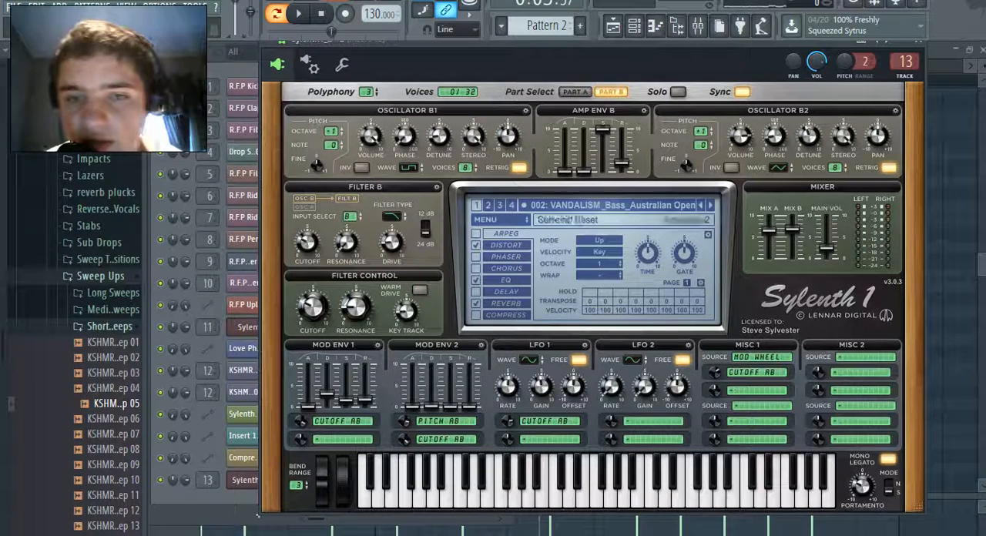
{"action": "left_click", "coordinate": [549, 421]}
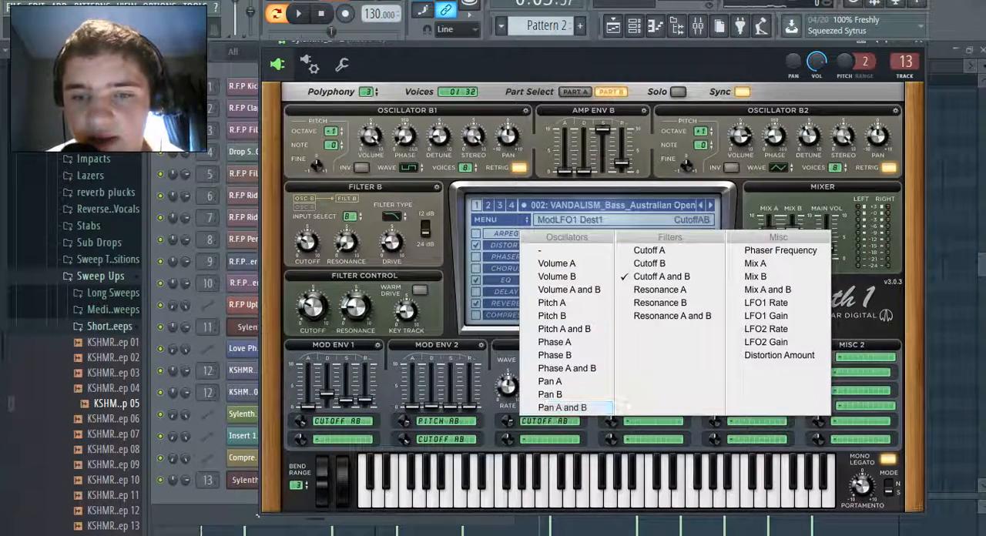
{"action": "left_click", "coordinate": [554, 250]}
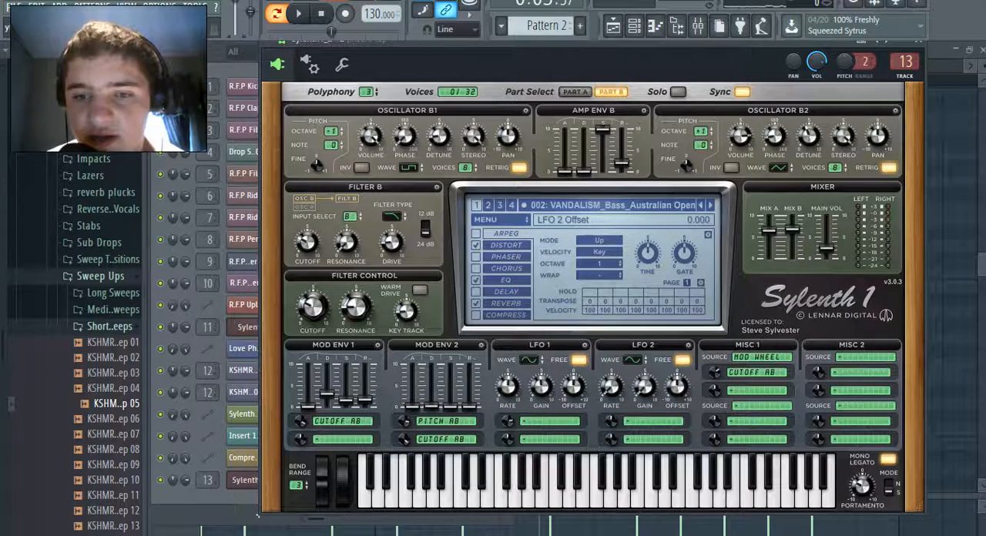
{"action": "left_click", "coordinate": [683, 359]}
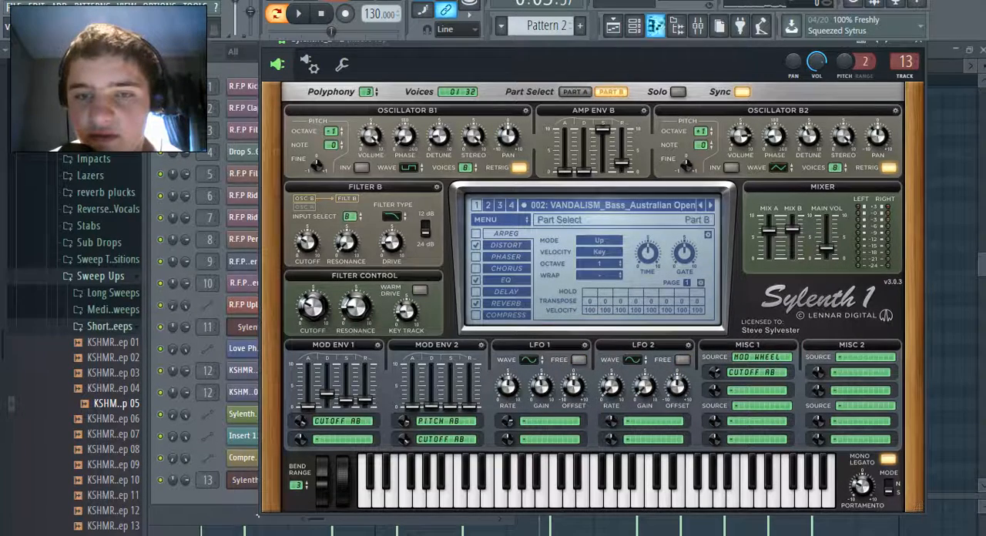
Play Pattern 2 with the modified bass sound, check its level on mixer track 13, and return to the channel rack
{"action": "left_click", "coordinate": [258, 515]}
{"action": "key", "text": "space"}
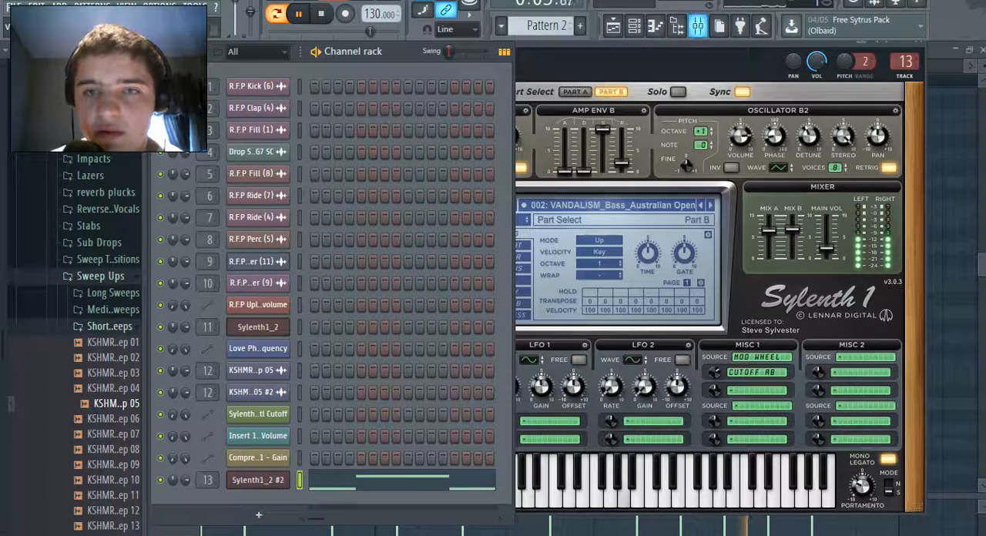
{"action": "left_click", "coordinate": [698, 25]}
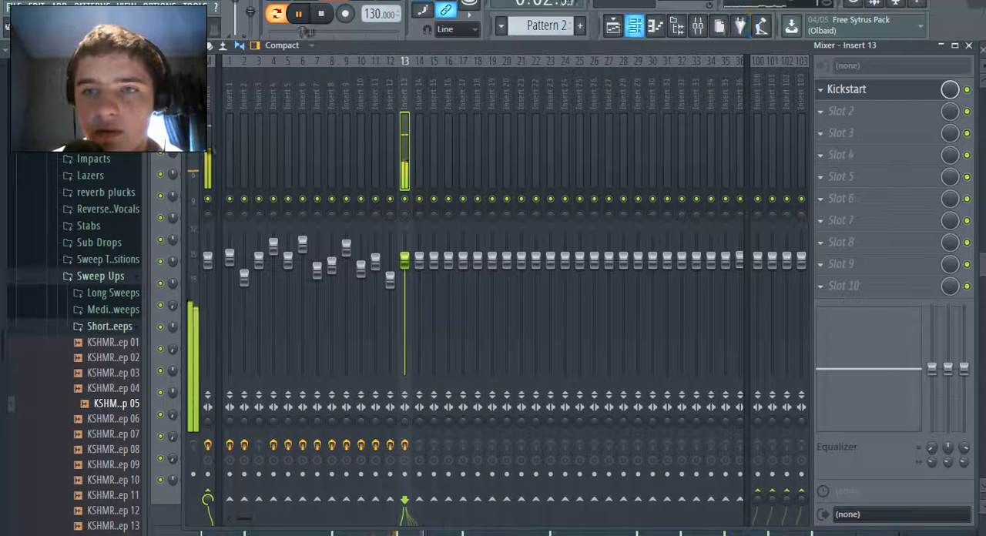
{"action": "key", "text": "F6"}
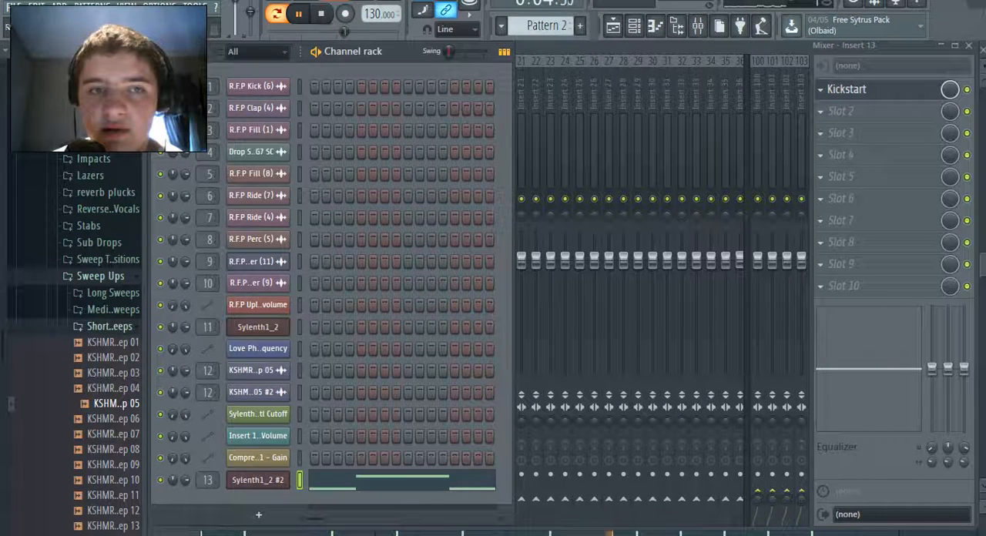
Place five consecutive Pattern 2 clips on playlist Track 11, aligned beneath the Pattern 1 clips, and play the song
{"action": "left_click", "coordinate": [258, 480]}
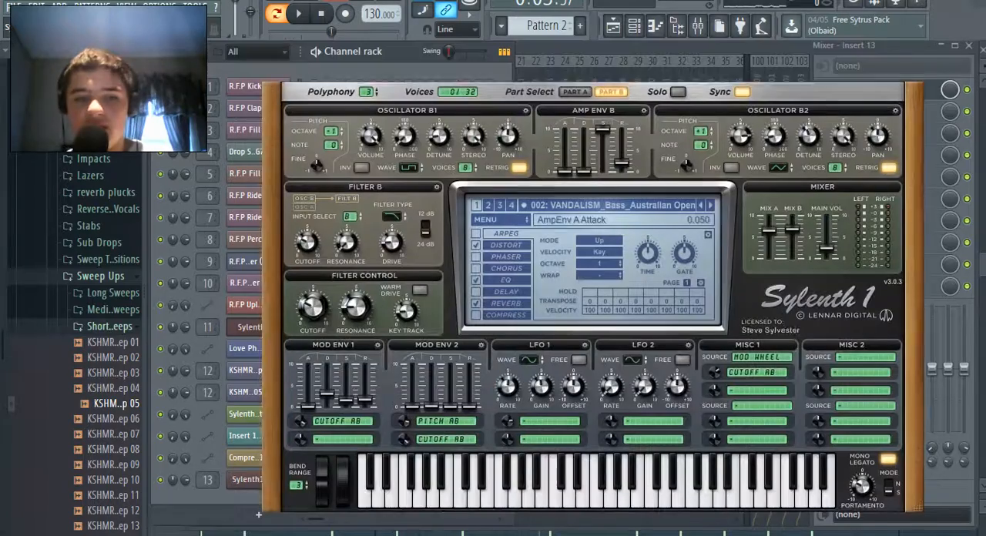
{"action": "left_click", "coordinate": [248, 480]}
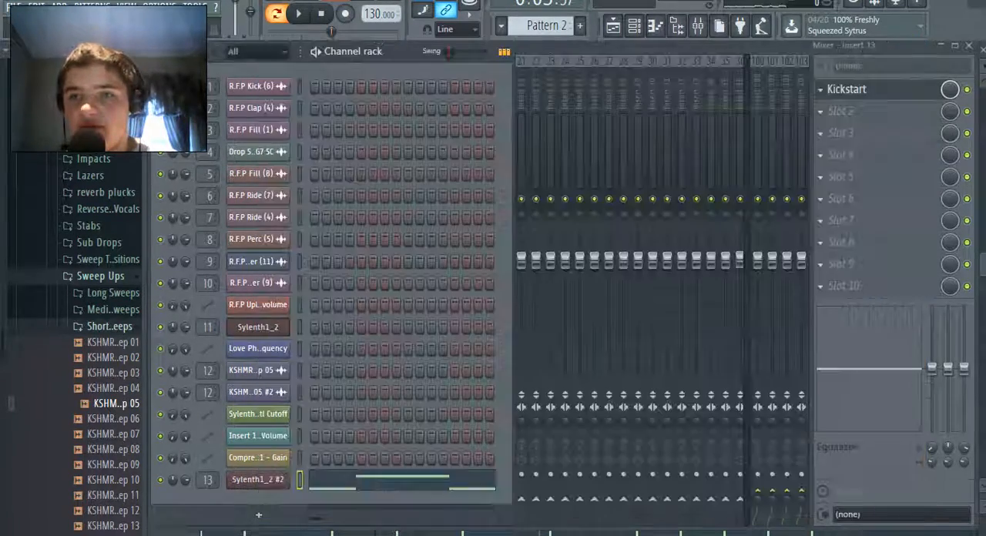
{"action": "key", "text": "F5"}
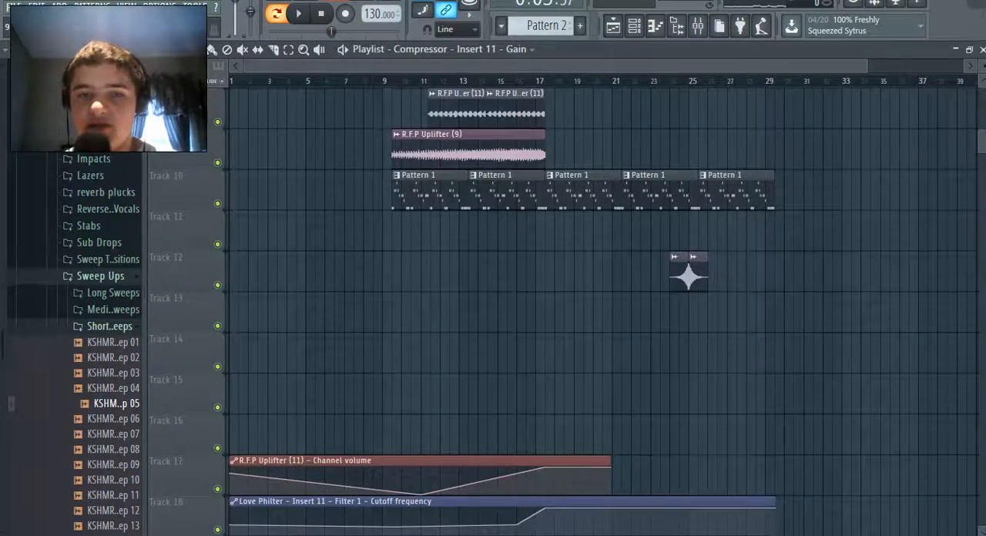
{"action": "left_click", "coordinate": [396, 223]}
{"action": "right_click", "coordinate": [396, 217]}
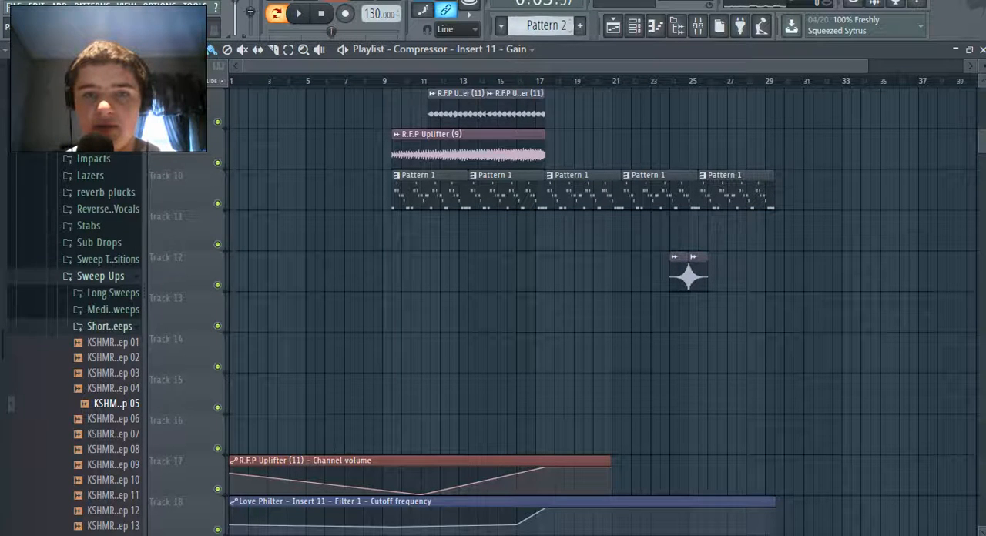
{"action": "left_click", "coordinate": [500, 26]}
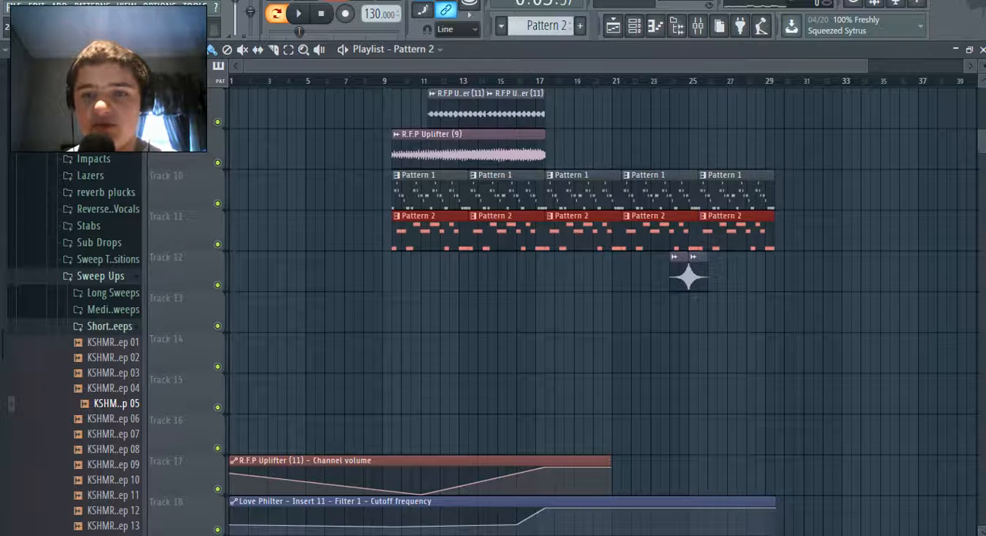
{"action": "key", "text": "space"}
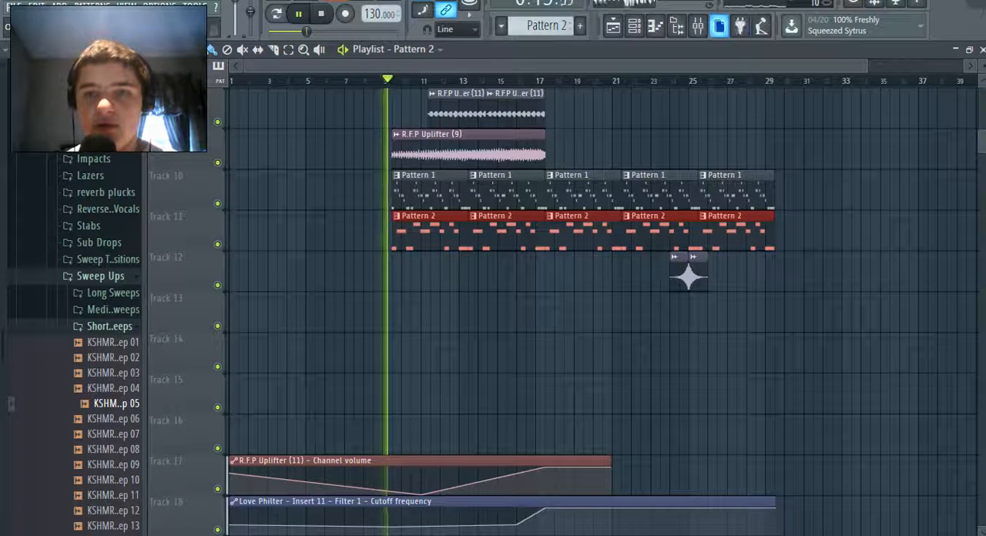
Delete the first two Pattern 2 clips on Track 11, check the mixer levels during playback, and save the project
{"action": "right_click", "coordinate": [431, 232]}
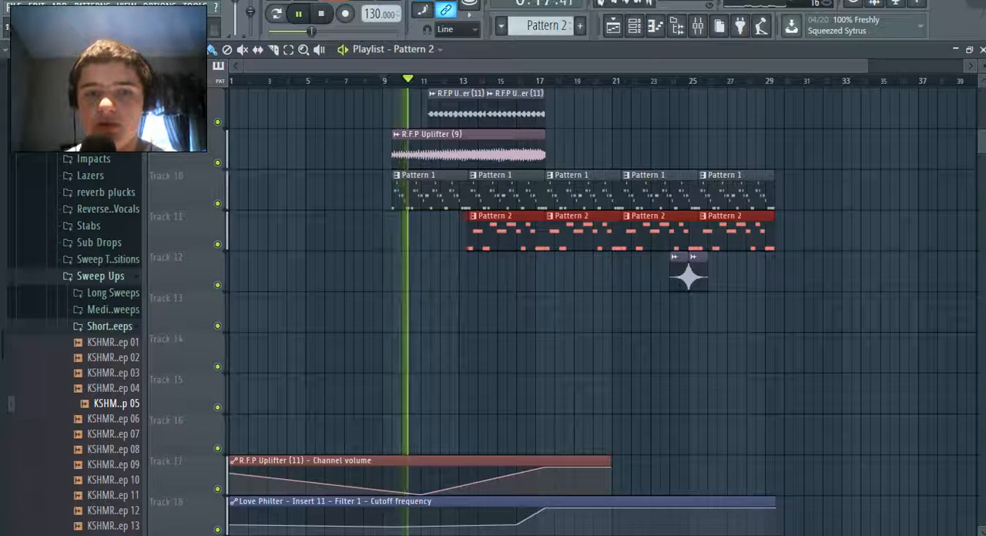
{"action": "right_click", "coordinate": [507, 232]}
{"action": "left_click", "coordinate": [697, 25]}
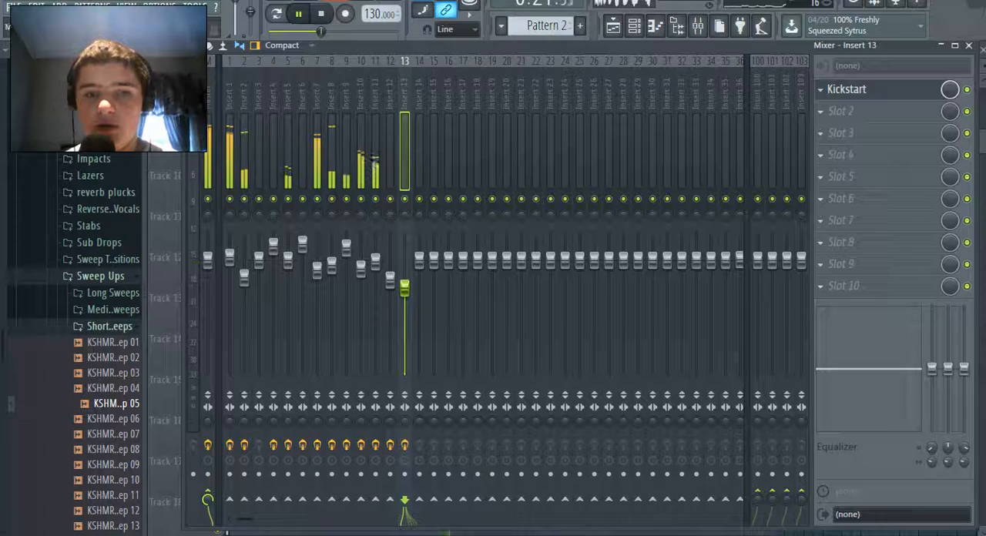
{"action": "left_click", "coordinate": [614, 26]}
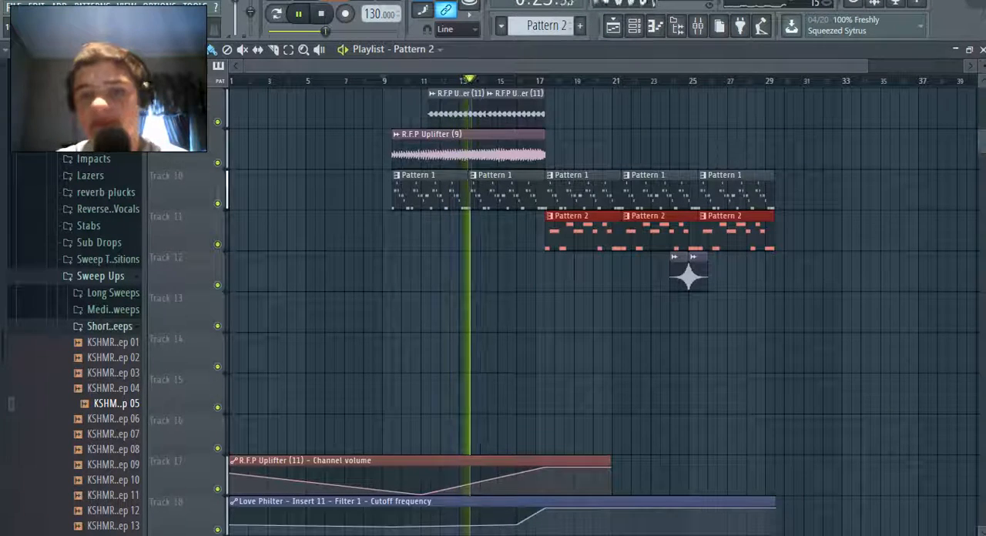
{"action": "left_click", "coordinate": [14, 6]}
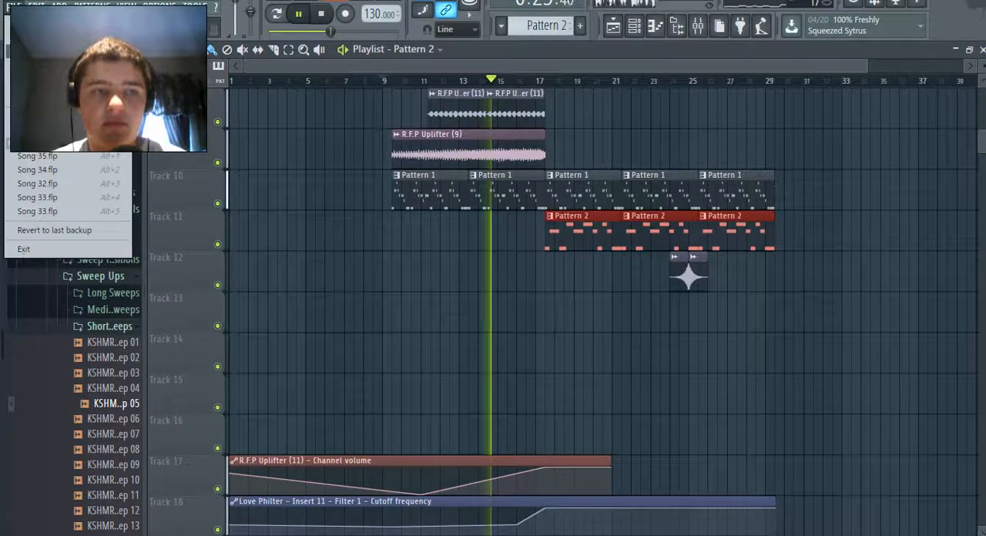
{"action": "left_click", "coordinate": [27, 60]}
Try neighbouring bass presets in Sylenth1_2 #2 while the song plays and return to VANDALISM_Bass_Australian Open
{"action": "scroll", "coordinate": [256, 508], "scroll_direction": "up", "scroll_amount": 6}
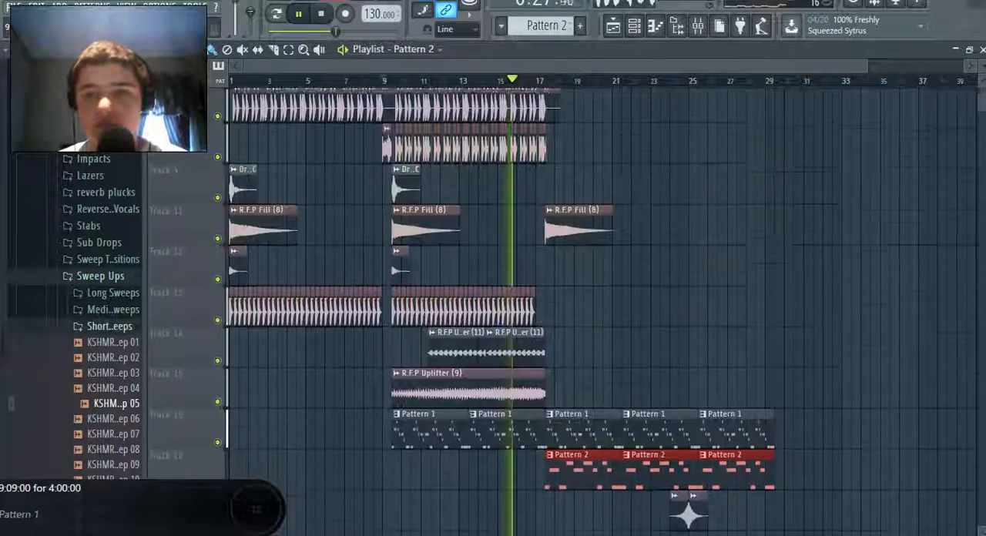
{"action": "scroll", "coordinate": [255, 508], "scroll_direction": "down", "scroll_amount": 8}
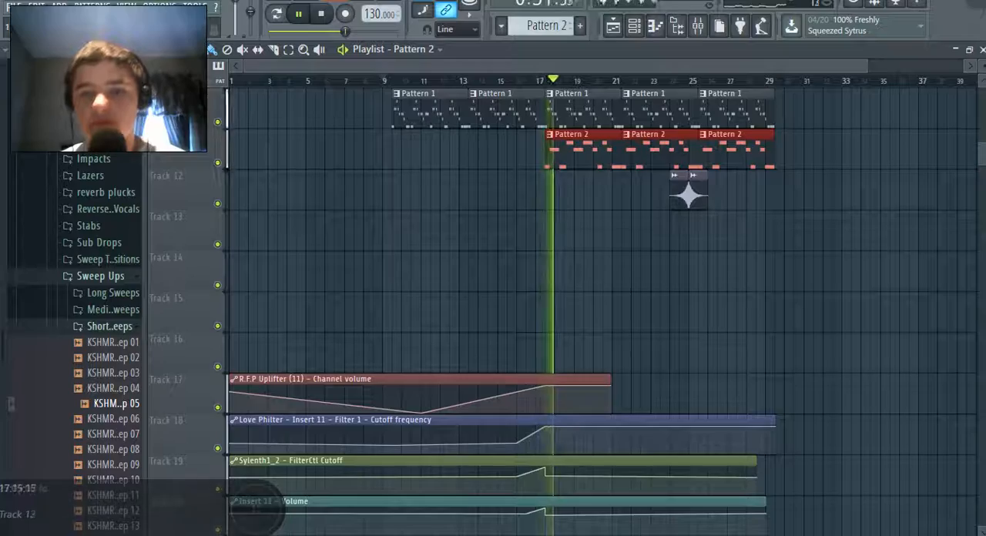
{"action": "key", "text": "F9"}
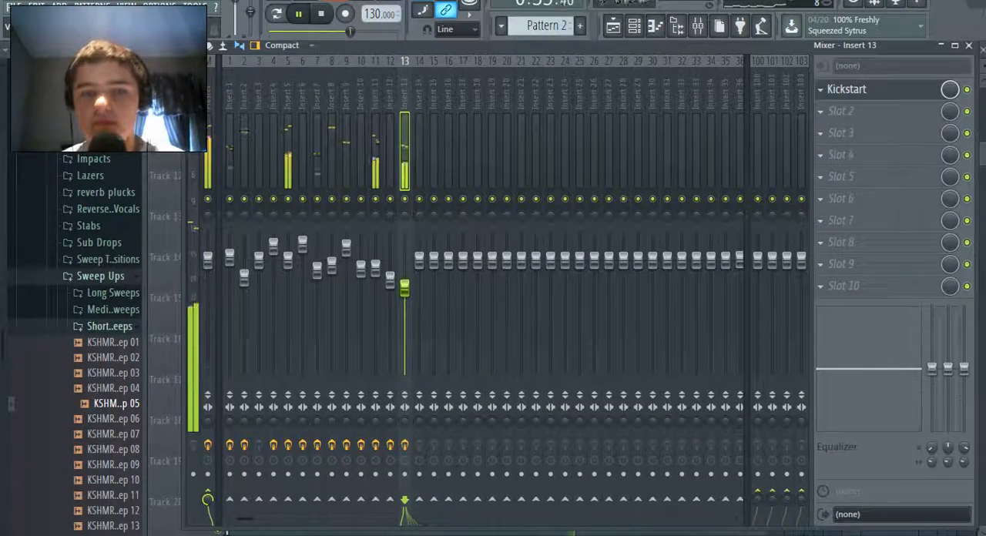
{"action": "key", "text": "F6"}
{"action": "left_click", "coordinate": [259, 479]}
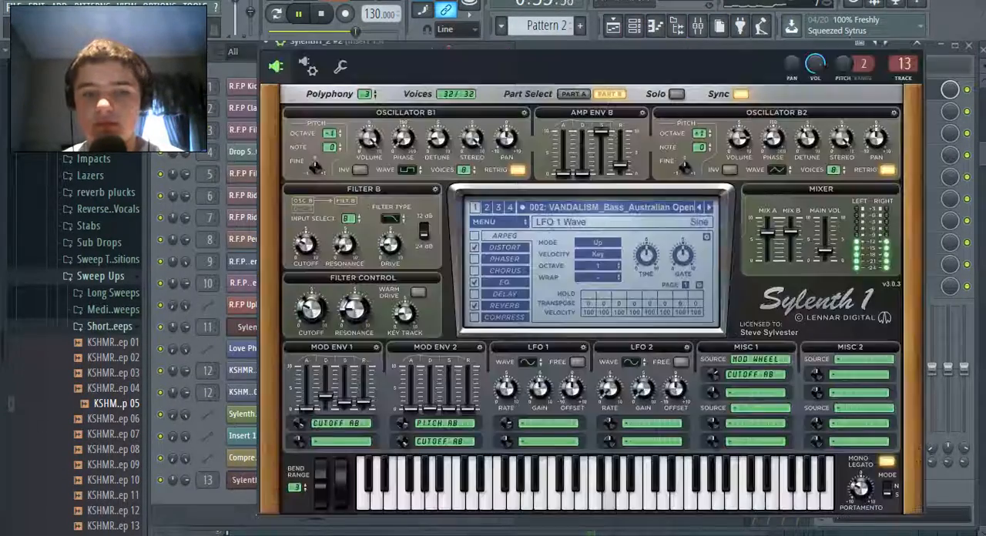
{"action": "left_click", "coordinate": [699, 207]}
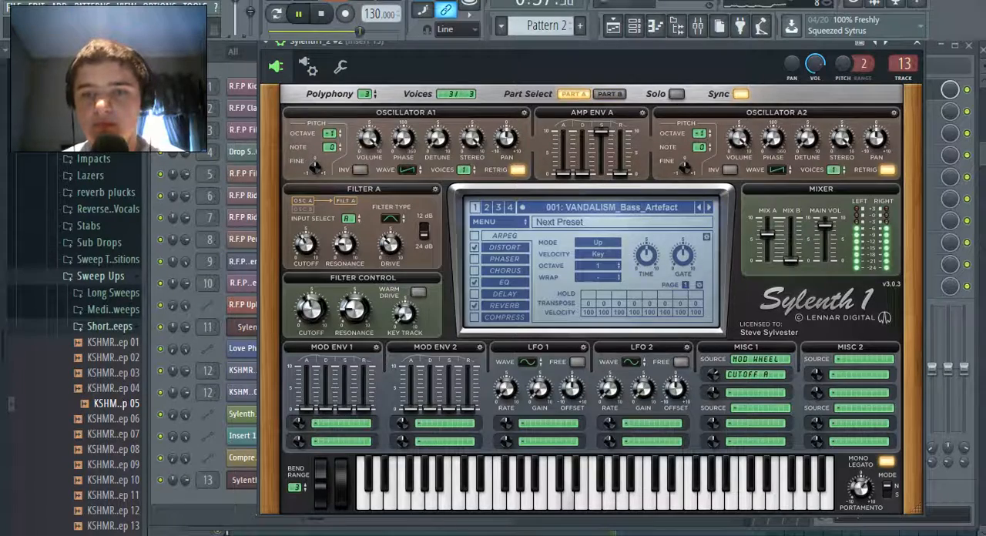
{"action": "left_click", "coordinate": [709, 207]}
{"action": "left_click", "coordinate": [709, 207]}
{"action": "left_click", "coordinate": [699, 208]}
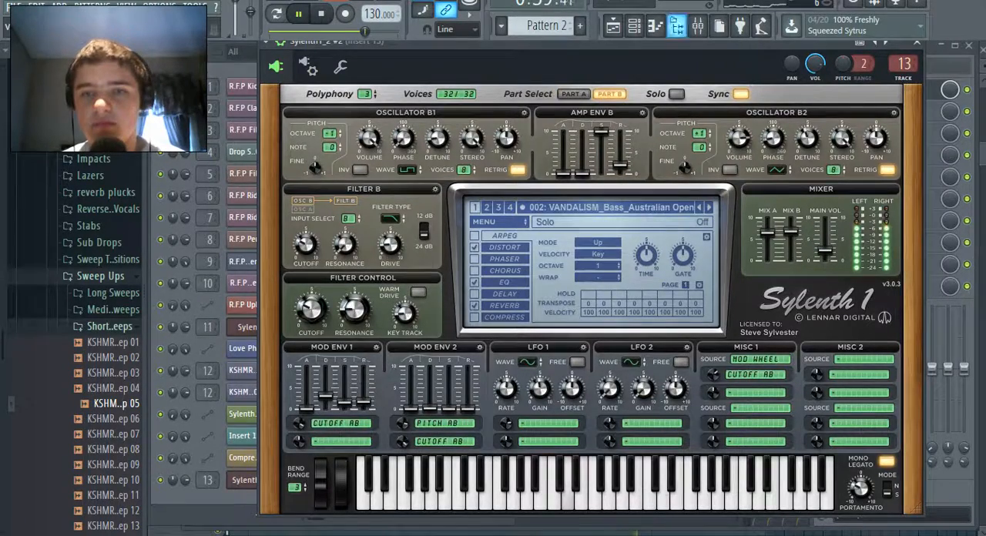
Lower the Insert 13 mixer fader and switch Sylenth1_2 #2 to the VANDALISM_Bass_Artefact preset while the song plays
{"action": "left_click", "coordinate": [698, 26]}
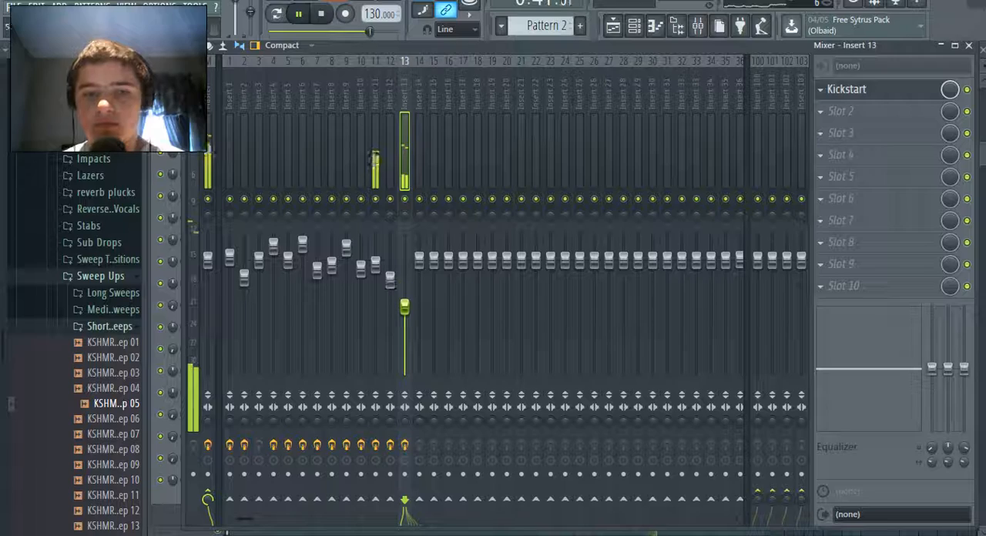
{"action": "left_click", "coordinate": [634, 26]}
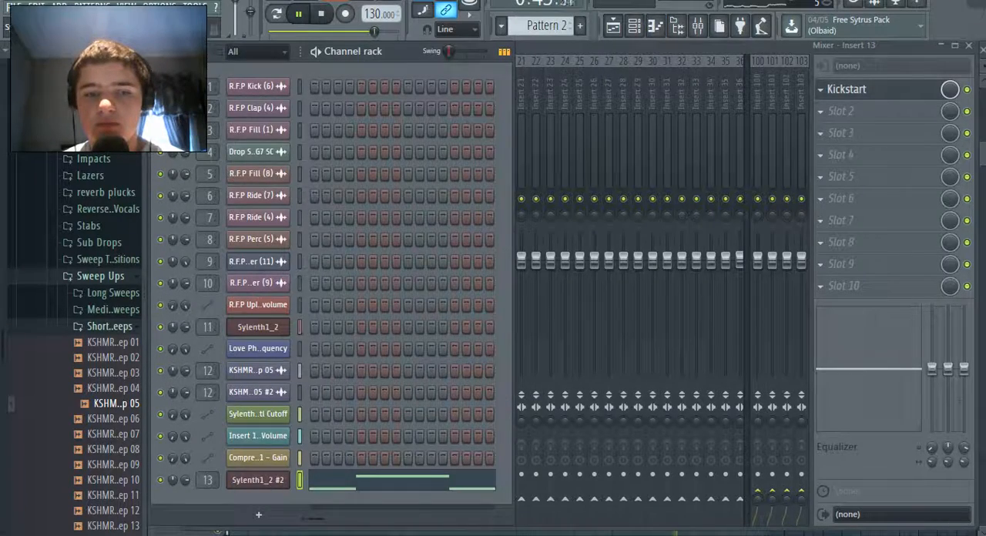
{"action": "left_click", "coordinate": [257, 480]}
{"action": "left_click", "coordinate": [699, 207]}
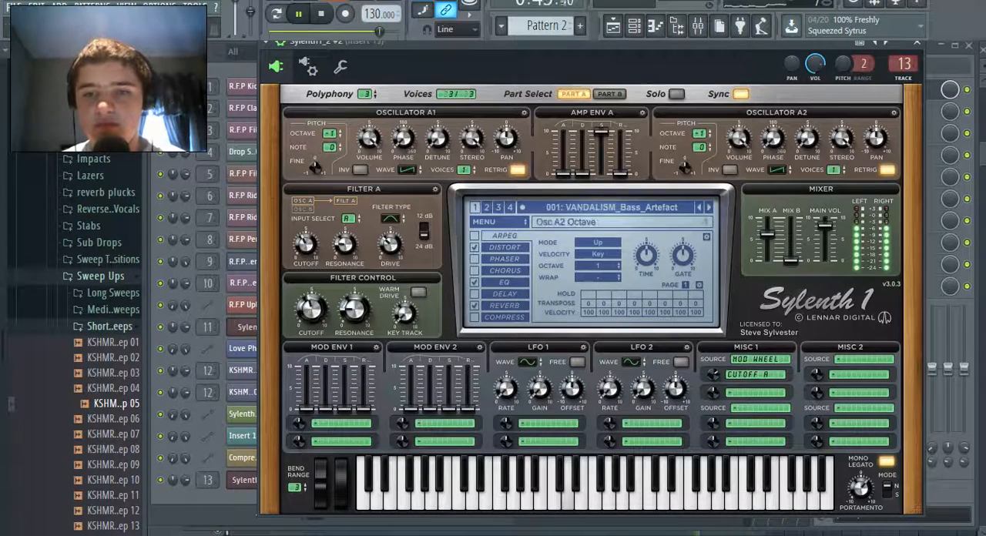
{"action": "left_click", "coordinate": [634, 26]}
{"action": "left_click", "coordinate": [698, 26]}
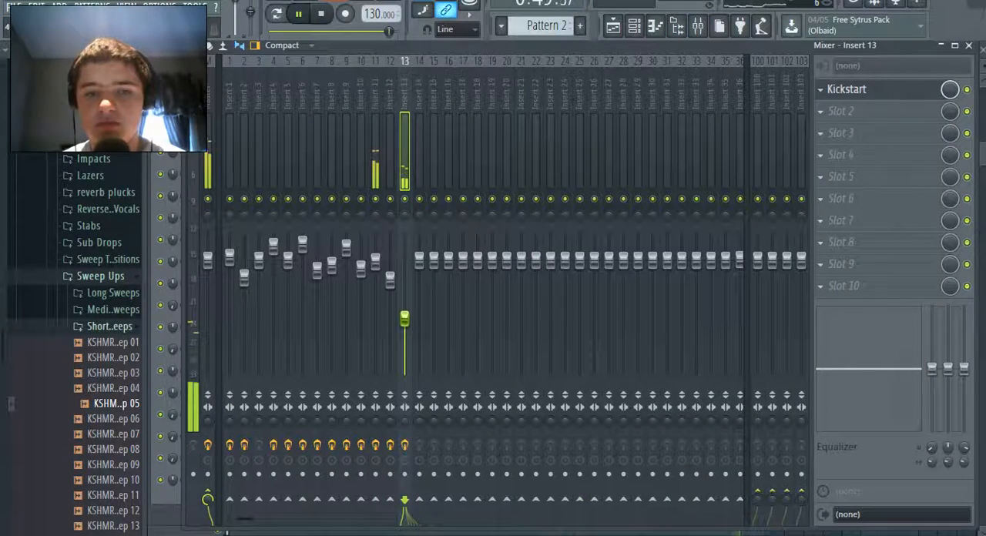
{"action": "left_click", "coordinate": [634, 27]}
Return to the playlist and save the project with the changed bass sound
{"action": "left_click", "coordinate": [613, 27]}
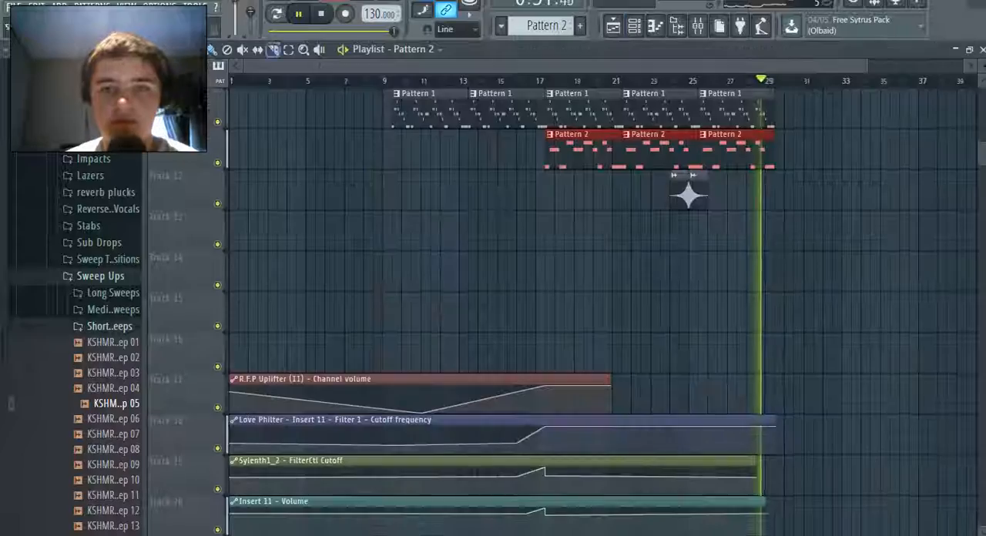
{"action": "left_click", "coordinate": [13, 6]}
{"action": "left_click", "coordinate": [27, 70]}
Extend the Sylenth1_2 - FilterCtl Cutoff automation clip on Track 19 to about bar 30 and remove any stray clip on Track 17
{"action": "scroll", "coordinate": [697, 197], "scroll_direction": "up", "scroll_amount": 8}
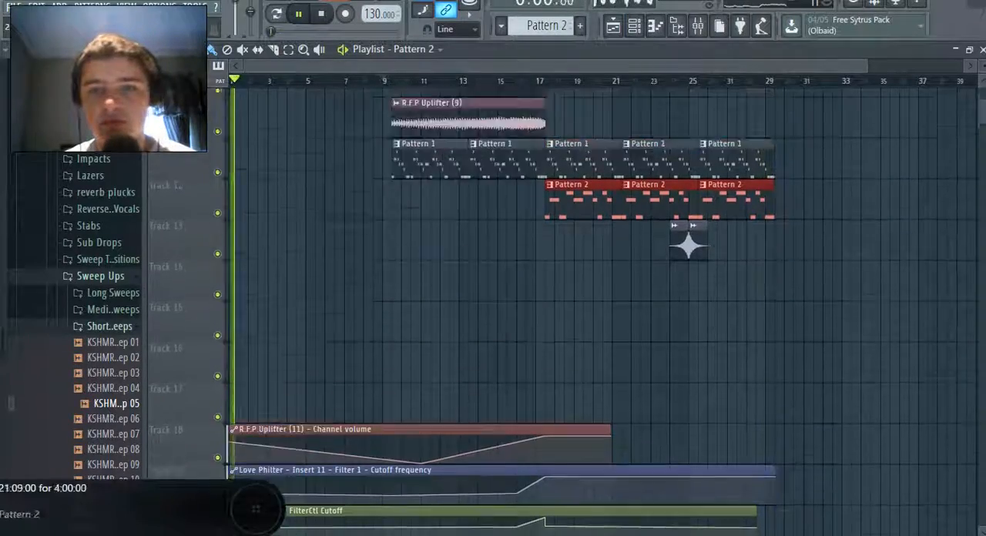
{"action": "scroll", "coordinate": [601, 144], "scroll_direction": "down", "scroll_amount": 5}
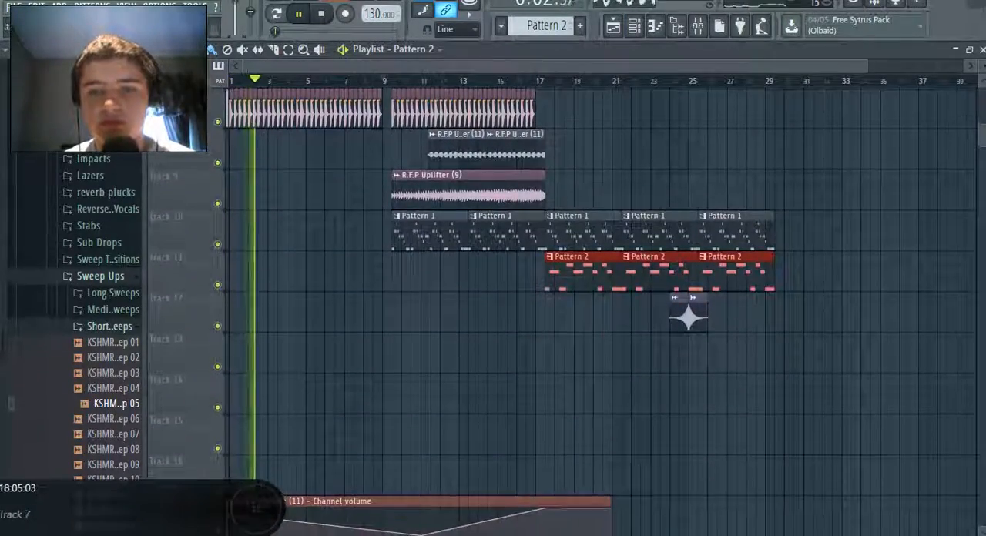
{"action": "scroll", "coordinate": [555, 131], "scroll_direction": "up", "scroll_amount": 6}
{"action": "scroll", "coordinate": [544, 131], "scroll_direction": "down", "scroll_amount": 1}
{"action": "scroll", "coordinate": [601, 308], "scroll_direction": "down", "scroll_amount": 10}
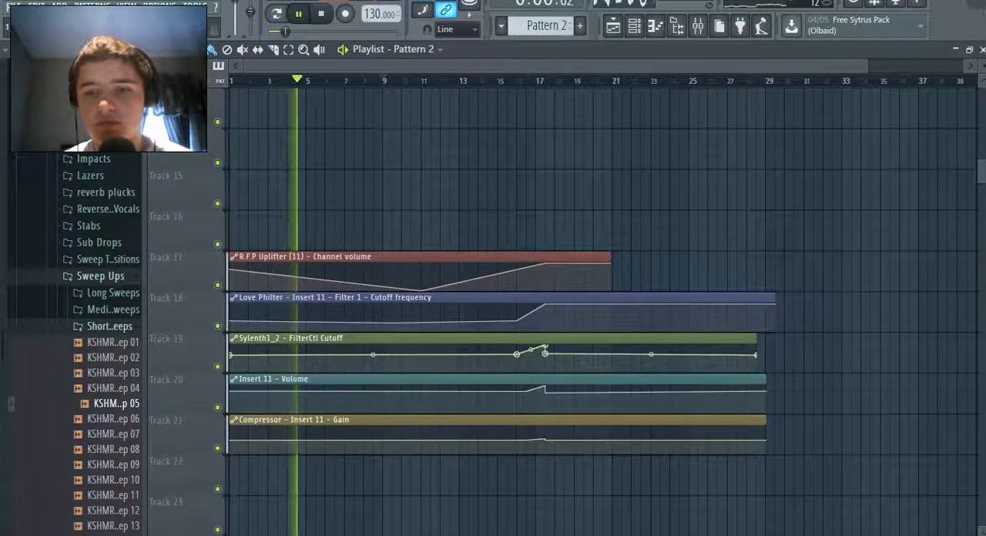
{"action": "left_click_drag", "start_coordinate": [755, 340], "coordinate": [783, 340]}
{"action": "left_click", "coordinate": [615, 271]}
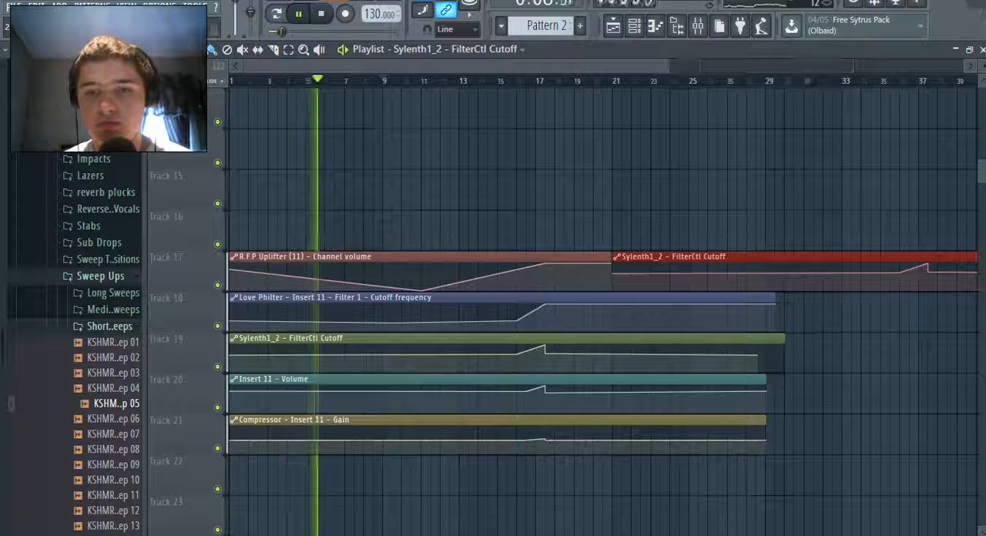
{"action": "right_click", "coordinate": [618, 258]}
Extend the R.F.P Uplifter (11) channel volume, Insert 11 volume and Compressor gain automation clips to about bar 30
{"action": "left_click_drag", "start_coordinate": [609, 257], "coordinate": [782, 258]}
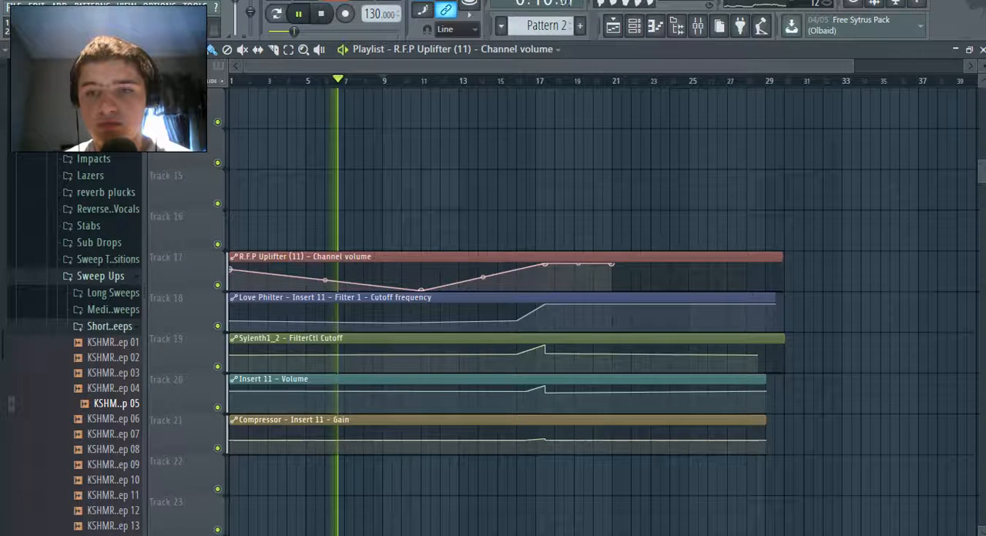
{"action": "left_click_drag", "start_coordinate": [764, 380], "coordinate": [794, 380]}
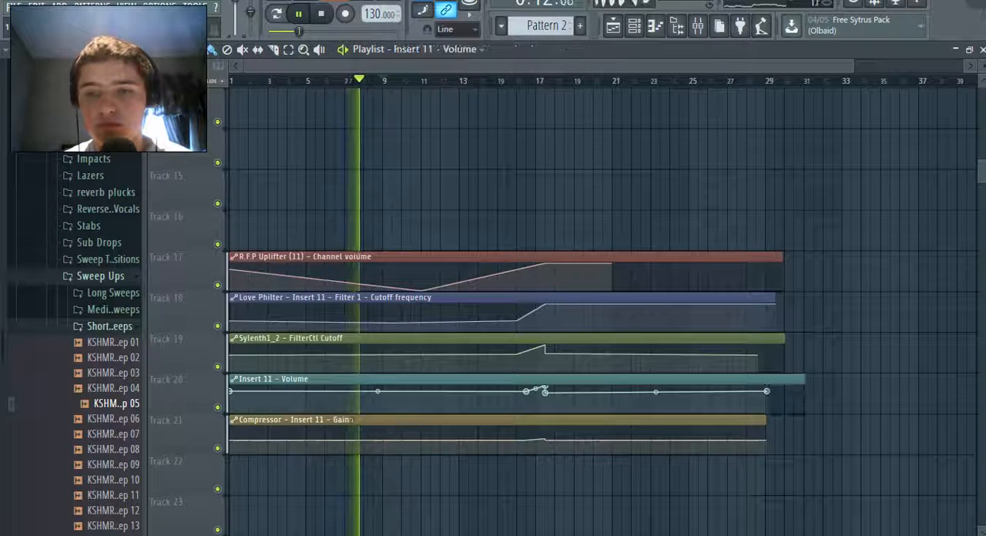
{"action": "left_click_drag", "start_coordinate": [765, 420], "coordinate": [794, 420]}
Add a point at the end of the R.F.P Uplifter (11) channel volume automation and keep the curve level after bar 17
{"action": "scroll", "coordinate": [688, 197], "scroll_direction": "up", "scroll_amount": 3}
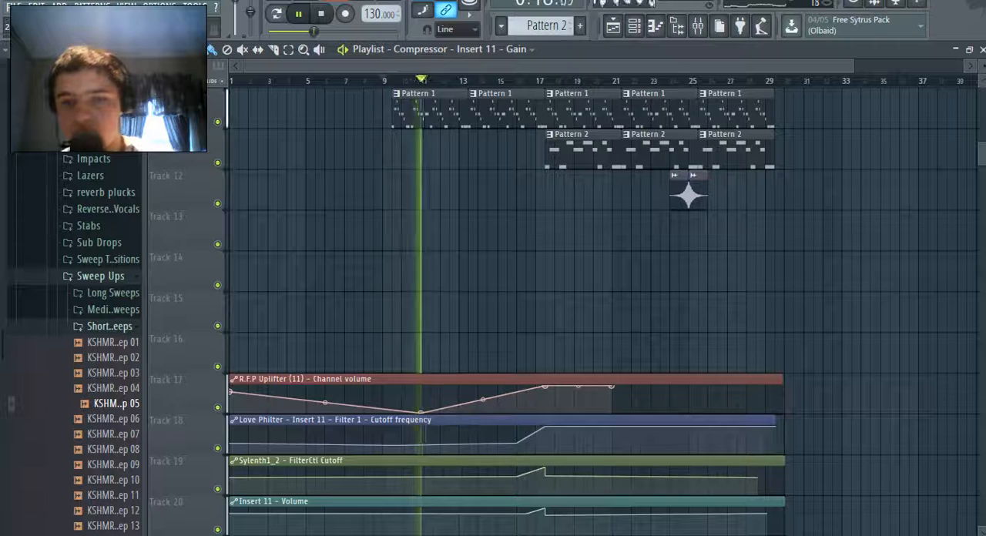
{"action": "right_click", "coordinate": [781, 387]}
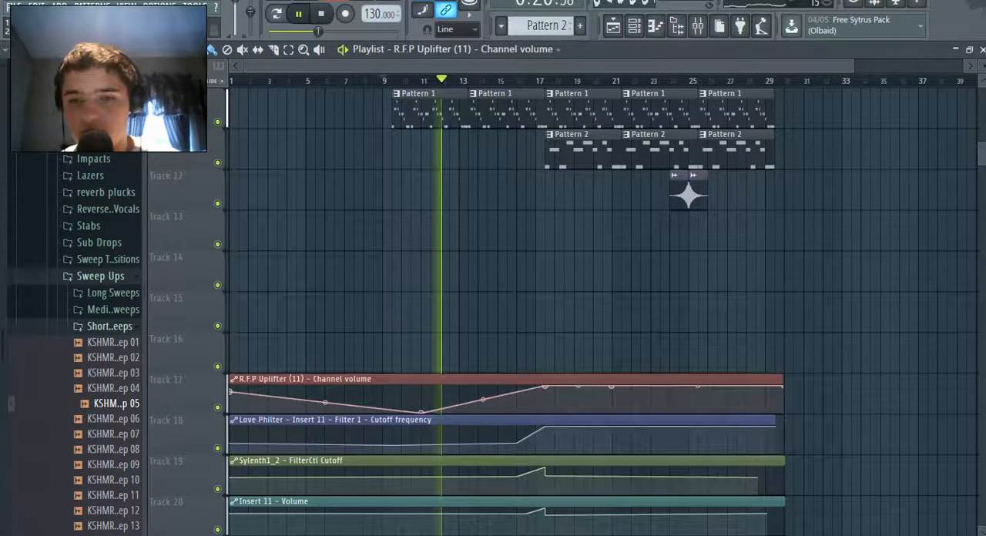
{"action": "right_click", "coordinate": [618, 379]}
{"action": "left_click", "coordinate": [618, 381]}
{"action": "left_click_drag", "start_coordinate": [618, 380], "coordinate": [234, 380]}
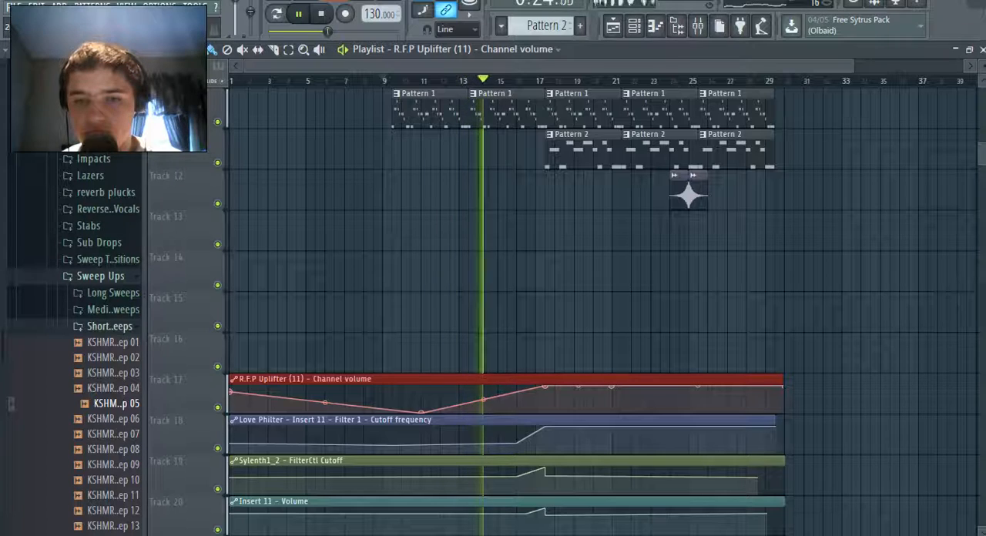
{"action": "right_click", "coordinate": [613, 386]}
{"action": "left_click", "coordinate": [636, 295]}
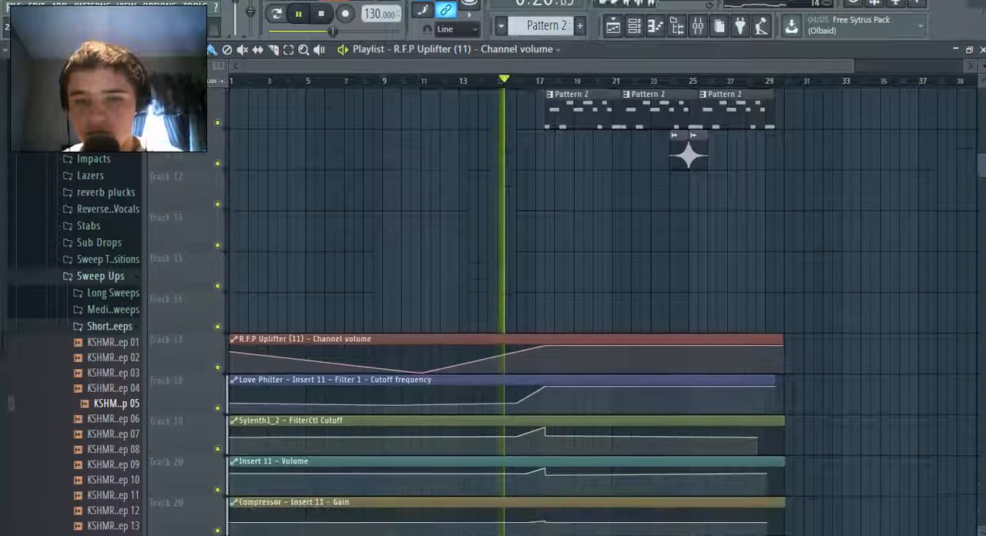
Level the end of the Insert 11 - Volume automation by copying the value of the point just after bar 17 to the clip's end point
{"action": "scroll", "coordinate": [545, 431], "scroll_direction": "down", "scroll_amount": 2}
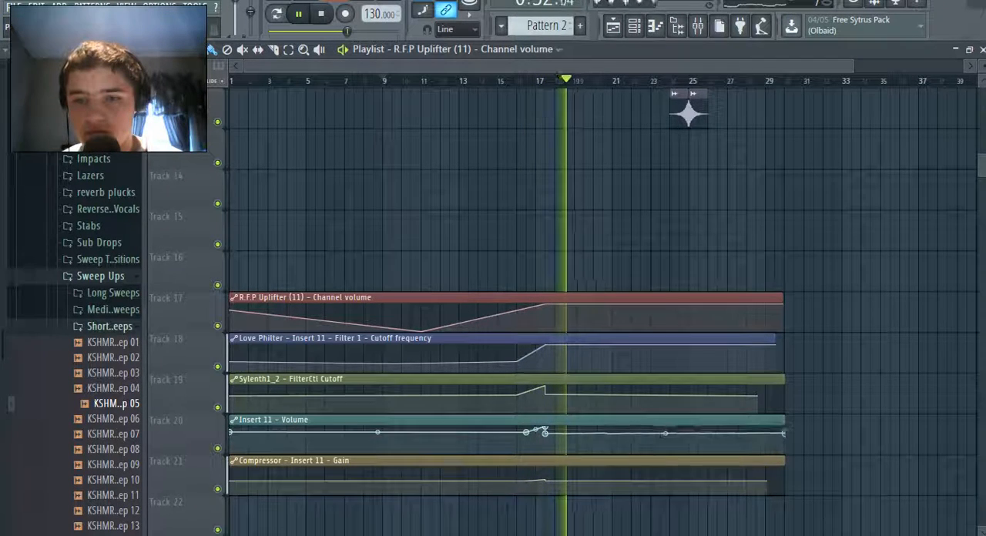
{"action": "left_click", "coordinate": [544, 432]}
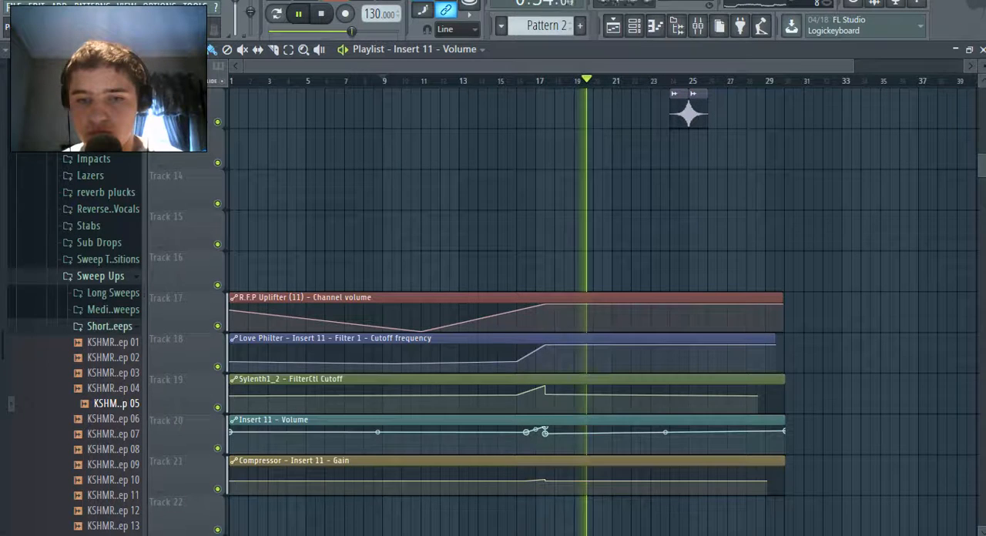
{"action": "right_click", "coordinate": [546, 433]}
{"action": "left_click", "coordinate": [587, 507]}
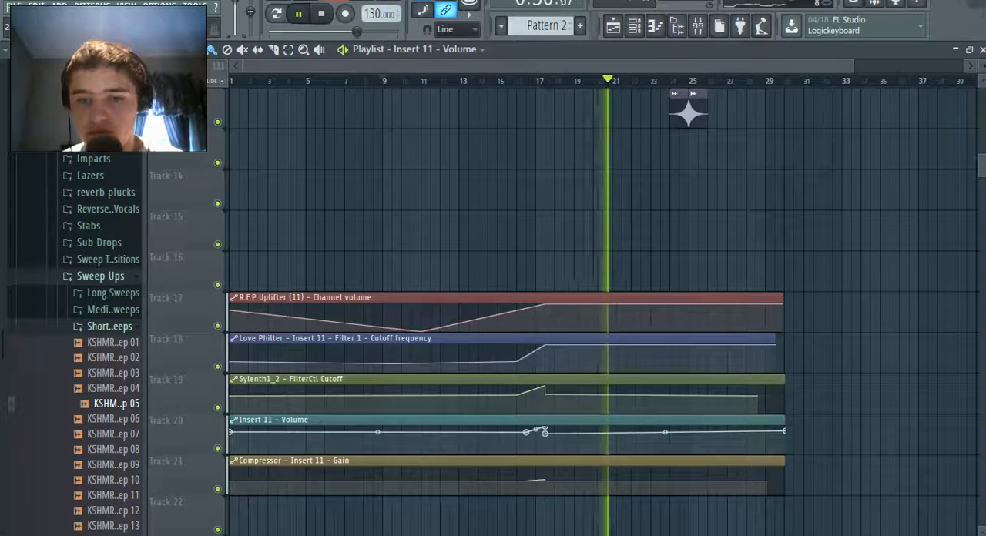
{"action": "right_click", "coordinate": [785, 432]}
{"action": "left_click", "coordinate": [832, 519]}
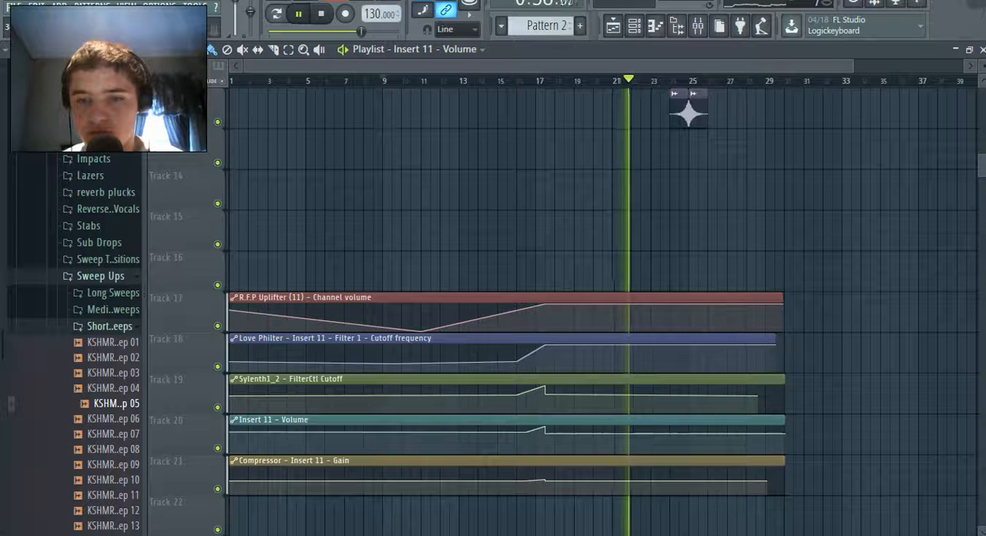
Remove the stray point near bar 27 from the Compressor gain automation and move its last point to the clip's end at about bar 30
{"action": "right_click", "coordinate": [767, 480]}
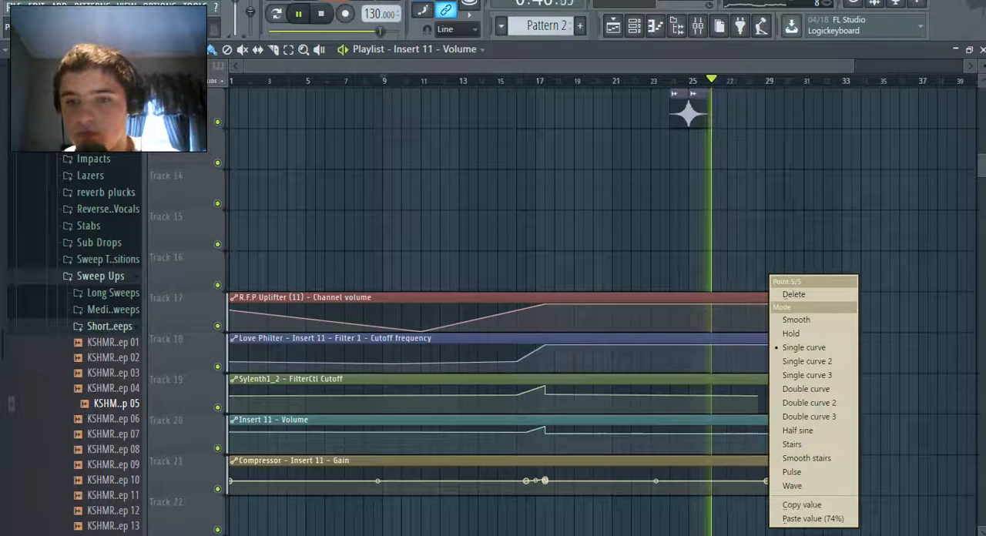
{"action": "right_click", "coordinate": [728, 474]}
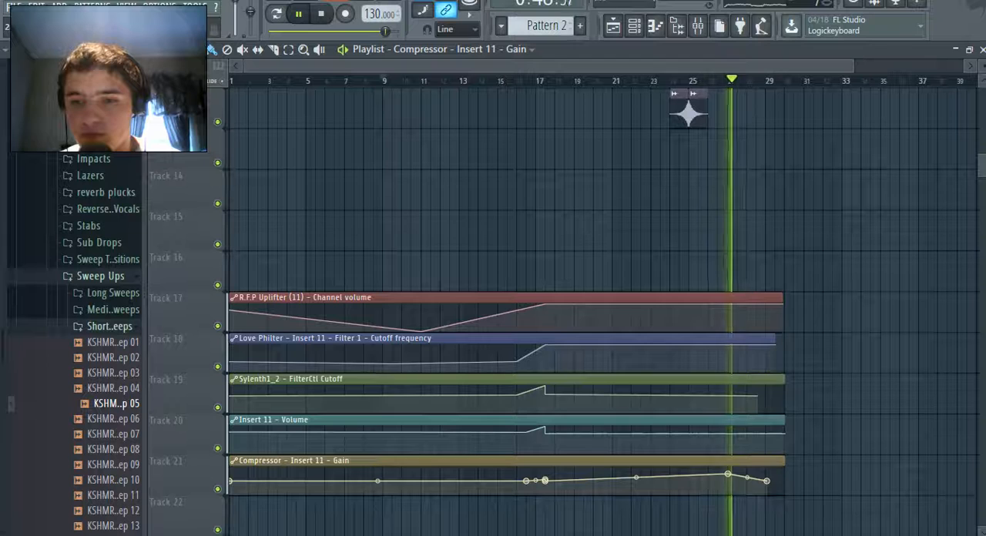
{"action": "right_click", "coordinate": [728, 474]}
{"action": "left_click", "coordinate": [755, 295]}
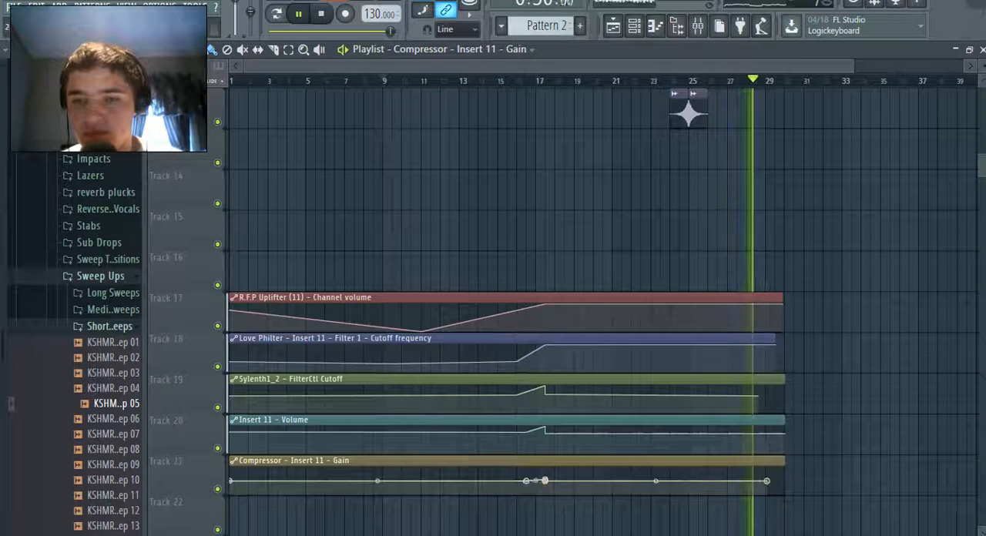
{"action": "left_click_drag", "start_coordinate": [766, 480], "coordinate": [785, 477]}
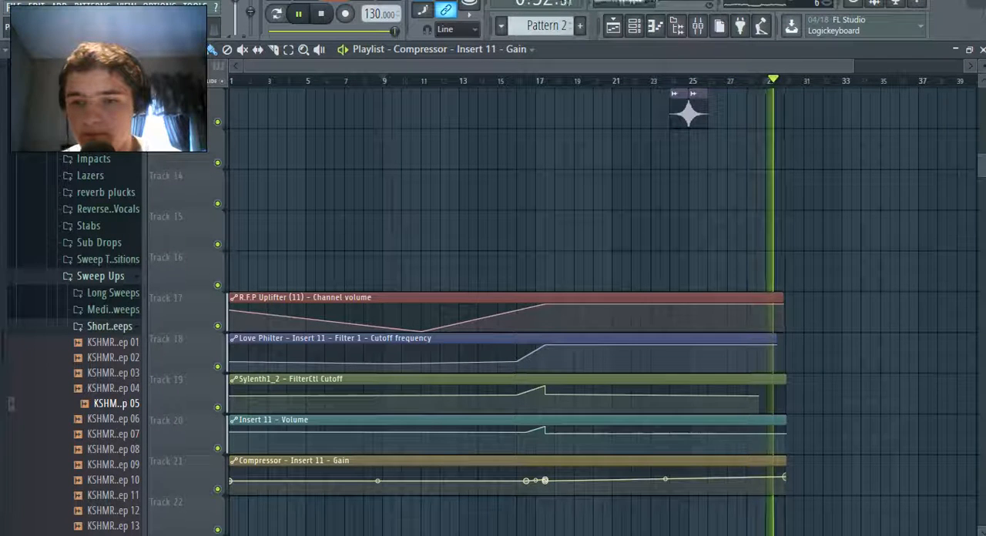
Level the end of the Compressor gain automation by copying the value of the point just after bar 17 to the clip's end point
{"action": "right_click", "coordinate": [785, 477]}
{"action": "left_click", "coordinate": [832, 519]}
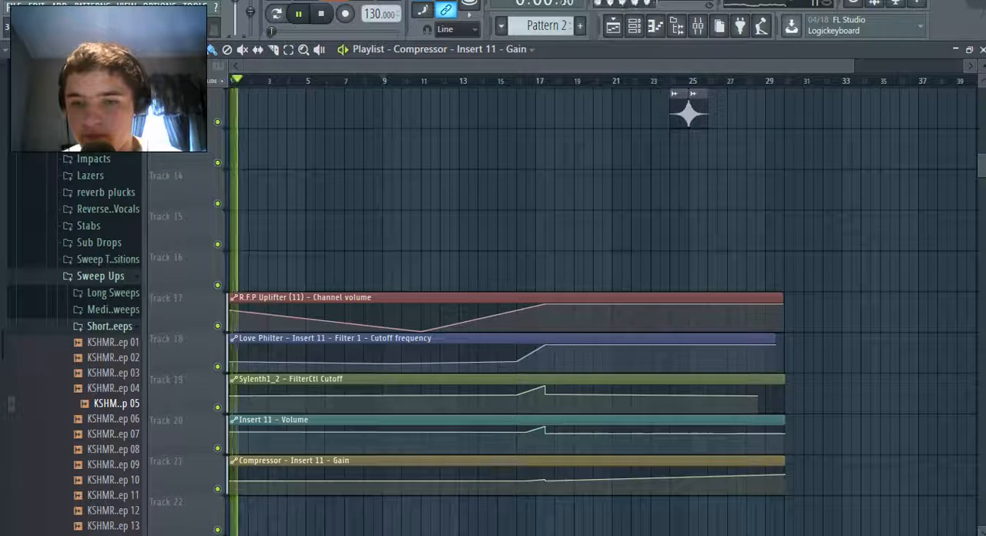
{"action": "right_click", "coordinate": [545, 480]}
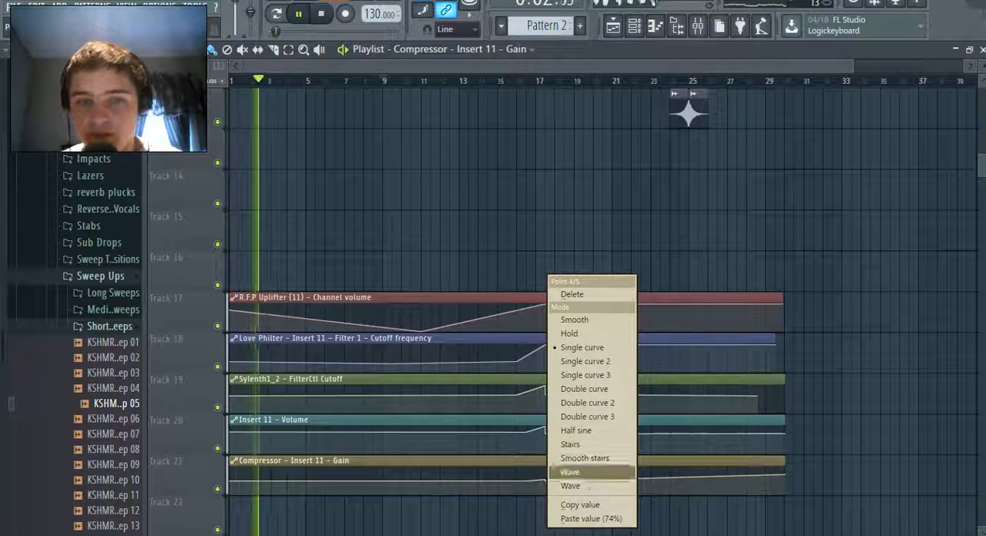
{"action": "left_click", "coordinate": [583, 506]}
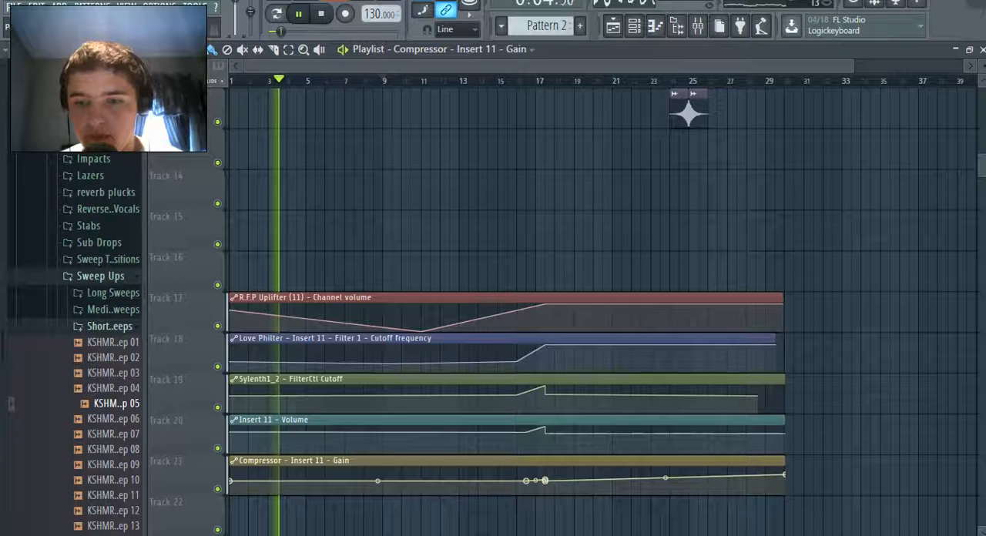
{"action": "right_click", "coordinate": [785, 475]}
{"action": "left_click", "coordinate": [832, 519]}
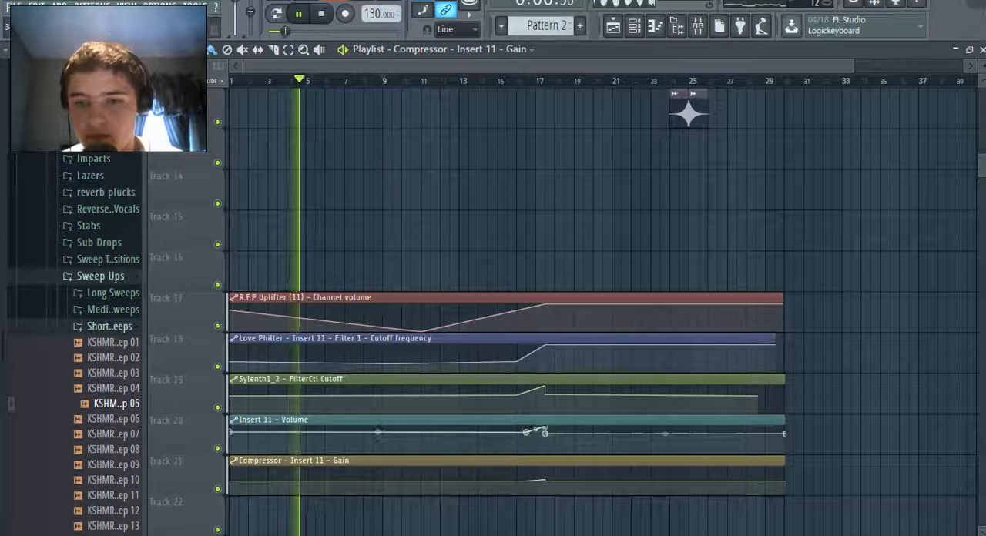
Add a raised end point to the Sylenth1_2 - FilterCtl Cutoff automation so the curve climbs at the clip's end, and save the project
{"action": "right_click", "coordinate": [785, 433]}
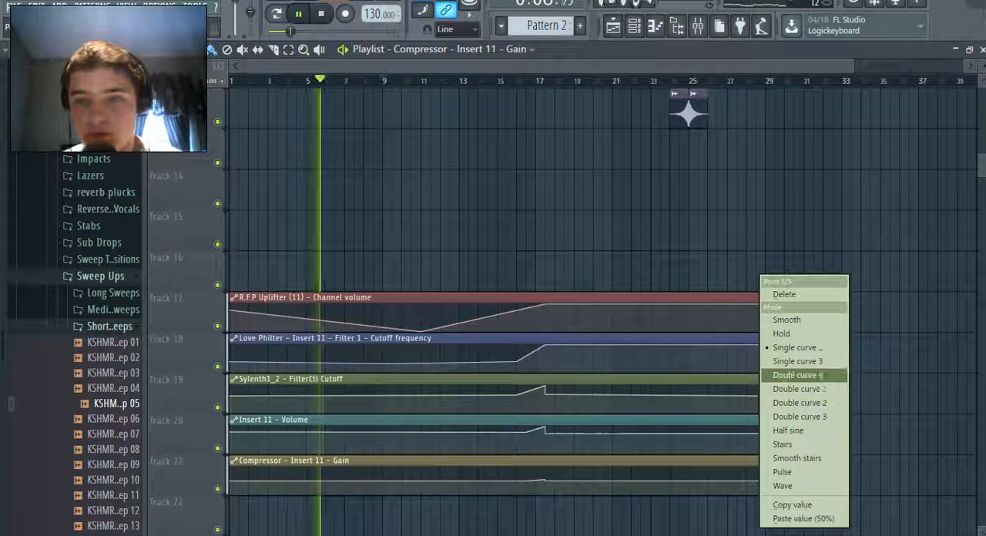
{"action": "left_click", "coordinate": [792, 505]}
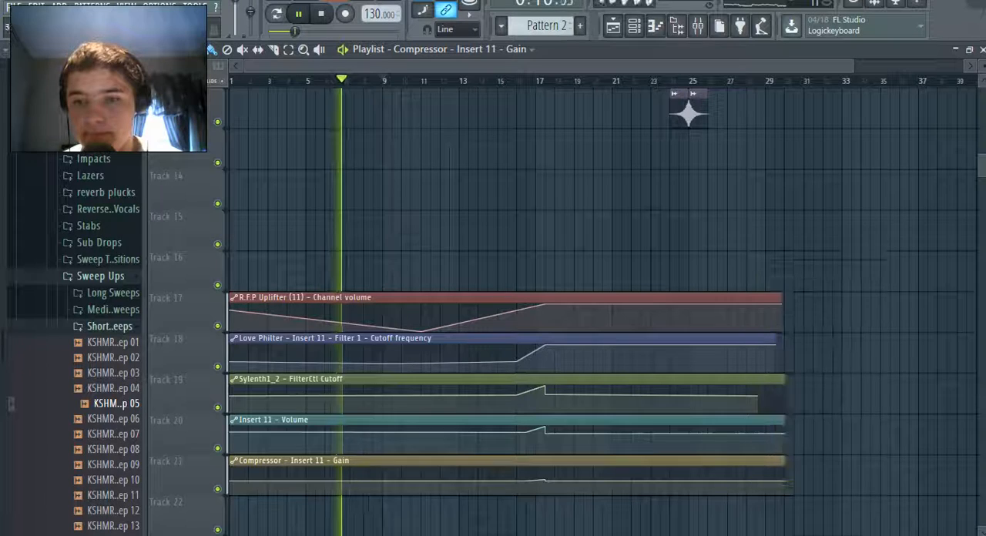
{"action": "right_click", "coordinate": [784, 399]}
{"action": "left_click", "coordinate": [828, 490]}
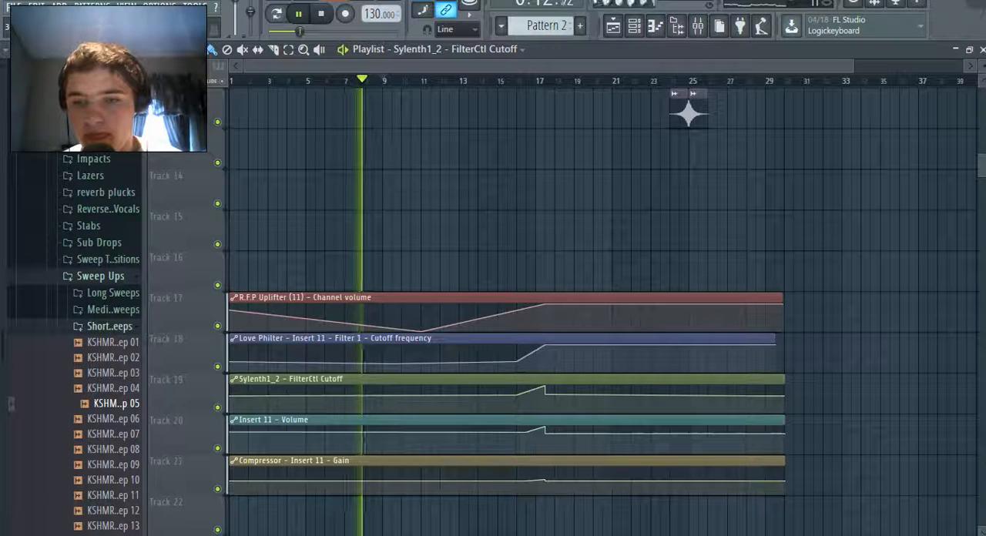
{"action": "right_click", "coordinate": [759, 396]}
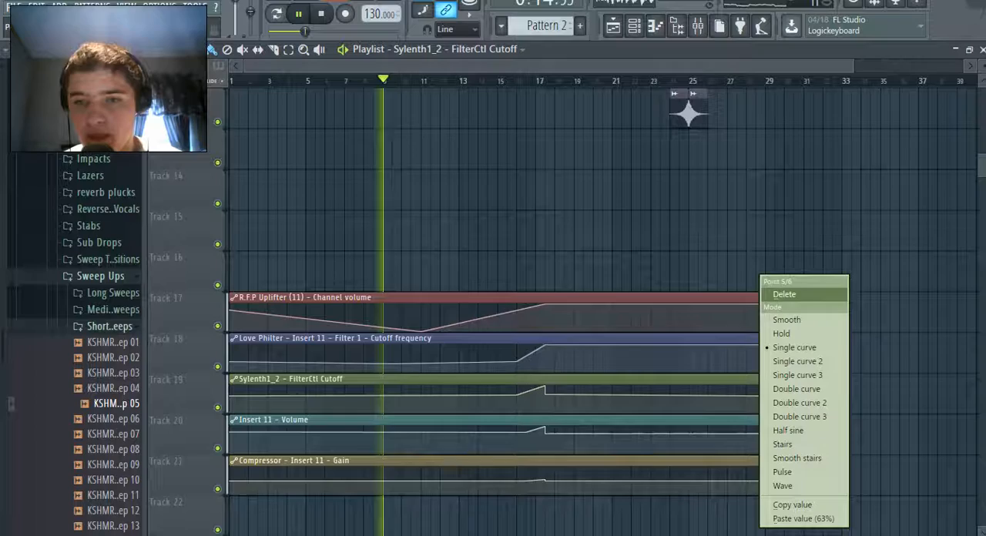
{"action": "left_click", "coordinate": [793, 505]}
{"action": "scroll", "coordinate": [597, 308], "scroll_direction": "up", "scroll_amount": 3}
{"action": "scroll", "coordinate": [597, 308], "scroll_direction": "down", "scroll_amount": 1}
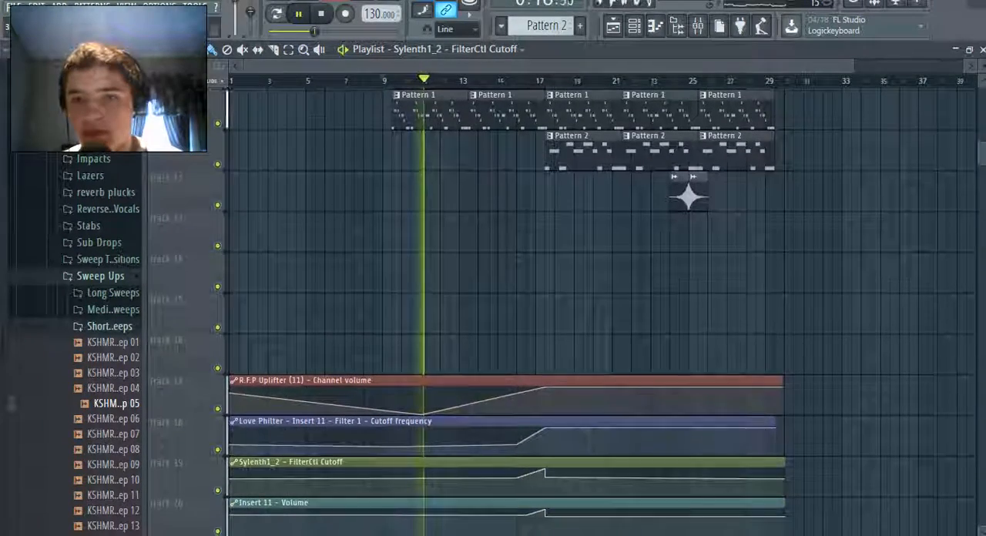
{"action": "scroll", "coordinate": [597, 308], "scroll_direction": "down", "scroll_amount": 1}
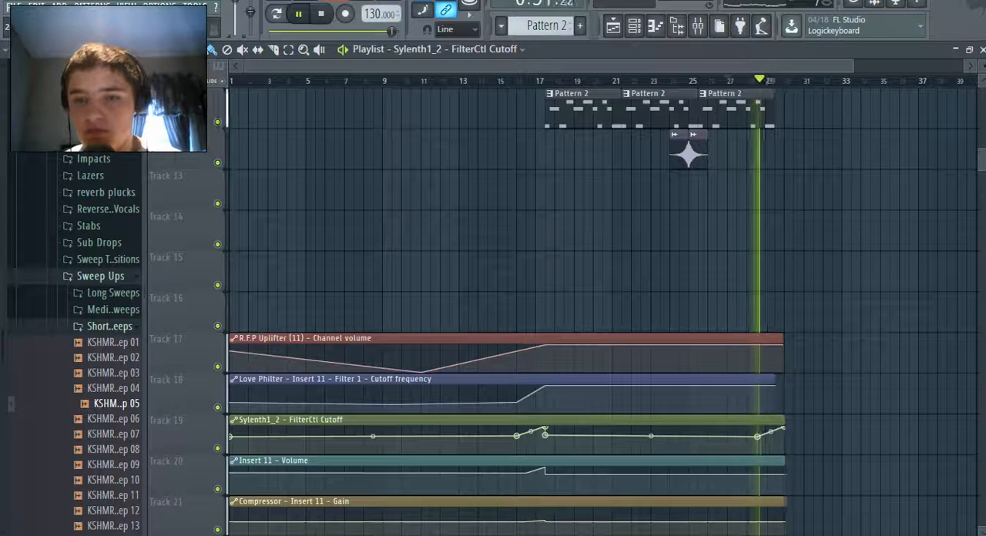
{"action": "left_click", "coordinate": [14, 7]}
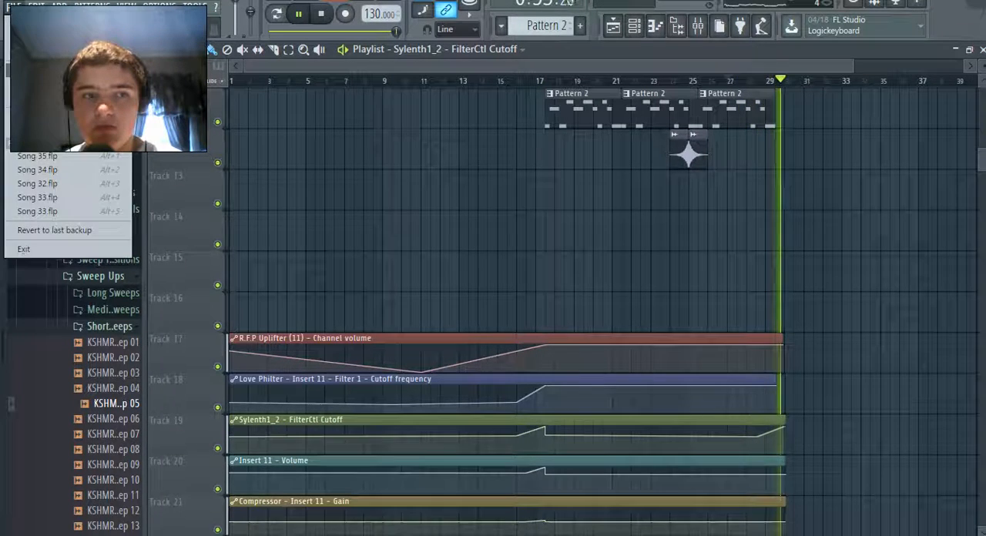
{"action": "left_click", "coordinate": [35, 71]}
Start the final FilterCtl Cutoff rise at about bar 28 with the value copied from the point just after bar 17, and save the project
{"action": "left_click_drag", "start_coordinate": [758, 436], "coordinate": [748, 438]}
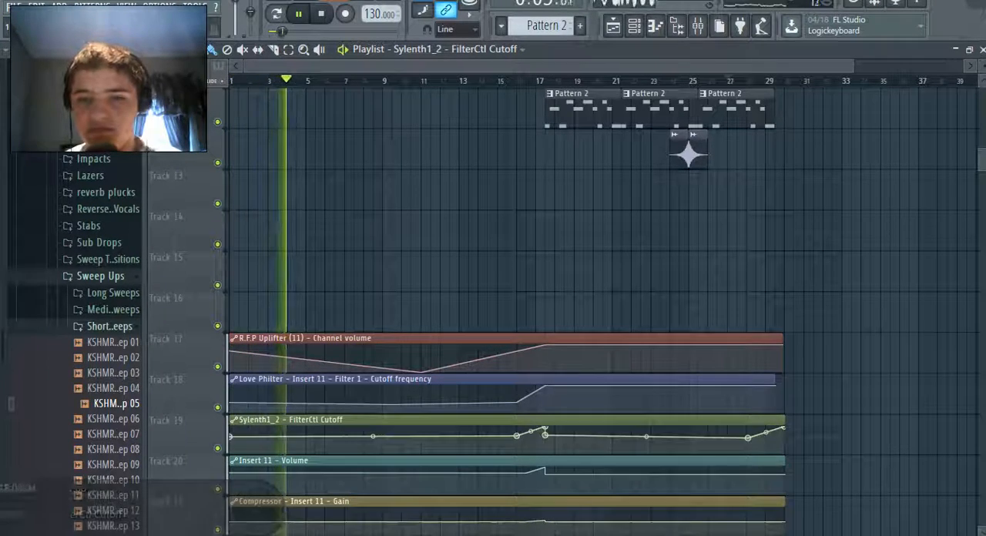
{"action": "right_click", "coordinate": [545, 434]}
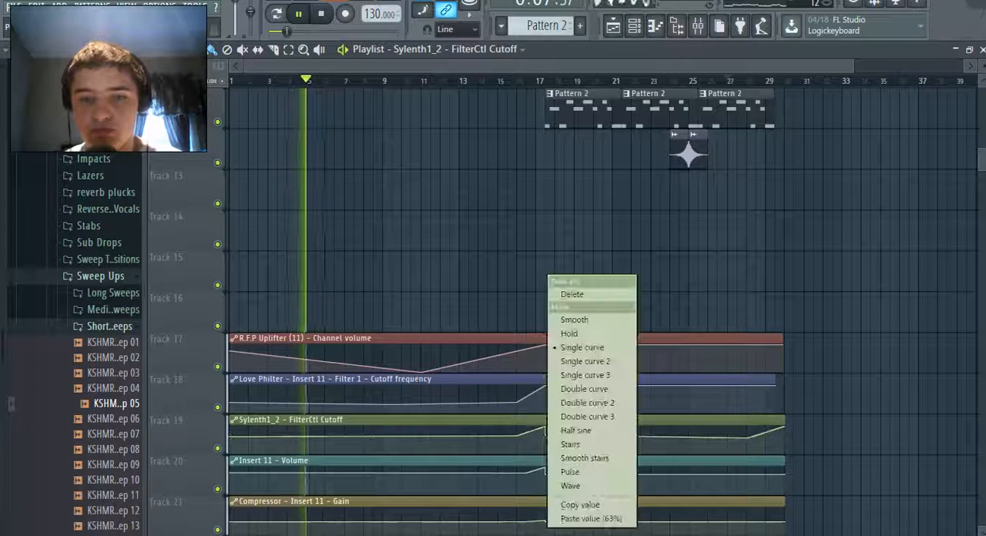
{"action": "left_click", "coordinate": [583, 505]}
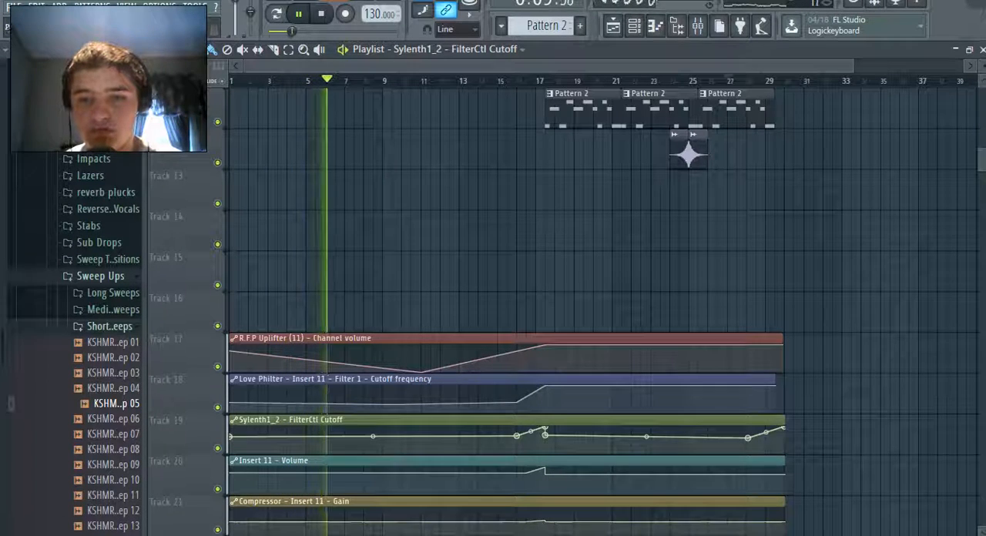
{"action": "right_click", "coordinate": [747, 438]}
{"action": "left_click", "coordinate": [778, 514]}
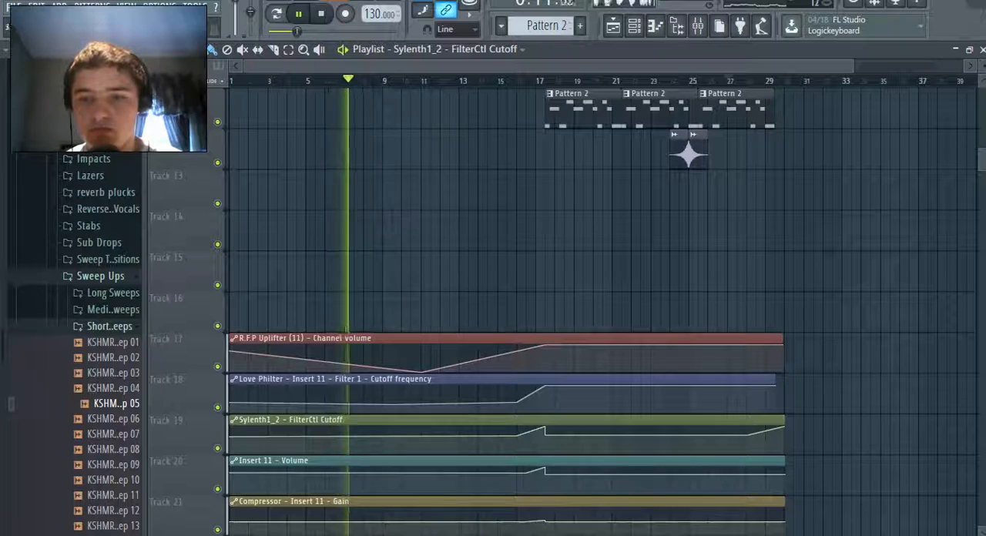
{"action": "left_click", "coordinate": [14, 6]}
{"action": "left_click", "coordinate": [31, 63]}
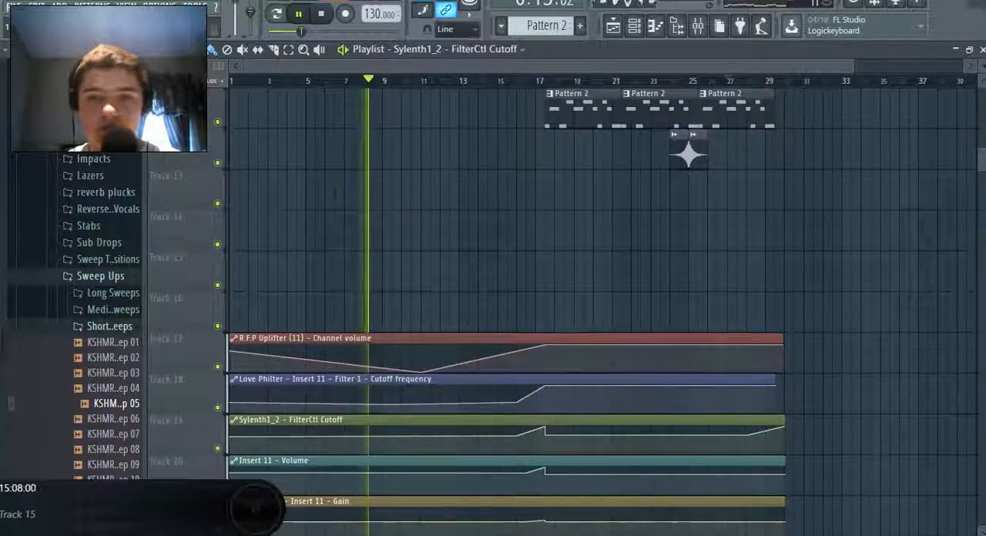
Review the arrangement of the audio, pattern and automation clips across the playlist during playback
{"action": "scroll", "coordinate": [505, 271], "scroll_direction": "up", "scroll_amount": 5}
{"action": "scroll", "coordinate": [504, 272], "scroll_direction": "down", "scroll_amount": 5}
{"action": "scroll", "coordinate": [688, 147], "scroll_direction": "down", "scroll_amount": 2}
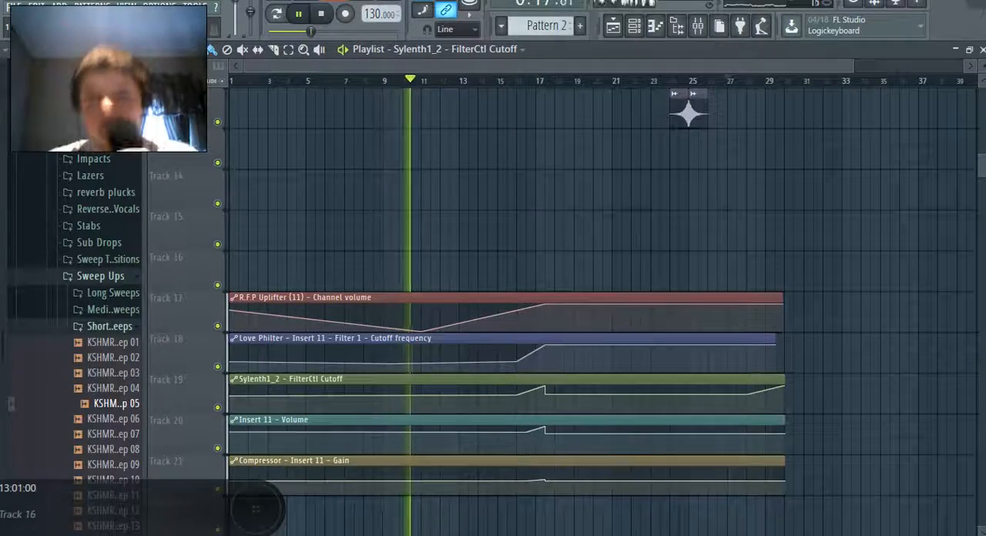
{"action": "left_click_drag", "start_coordinate": [688, 112], "coordinate": [687, 522]}
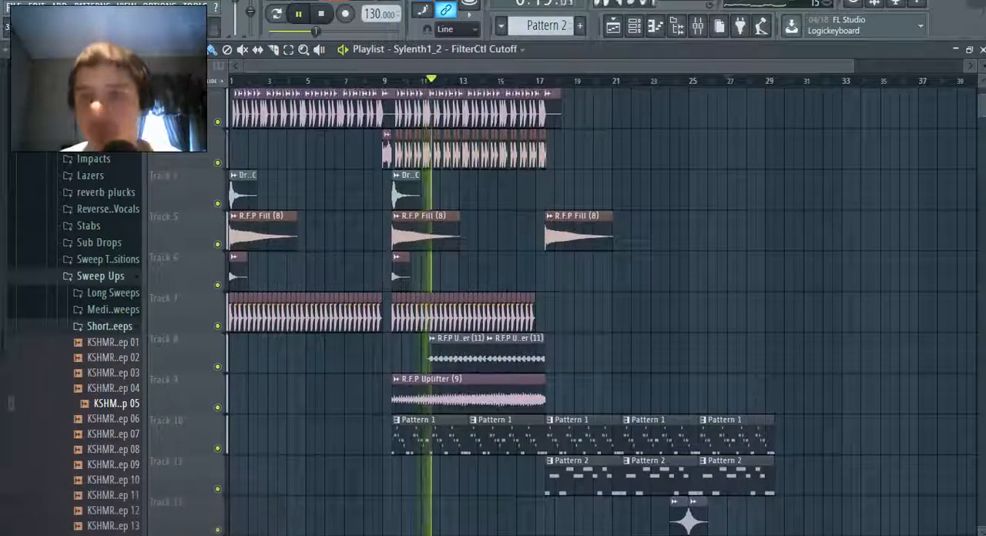
{"action": "scroll", "coordinate": [566, 305], "scroll_direction": "down", "scroll_amount": 1}
{"action": "scroll", "coordinate": [566, 305], "scroll_direction": "up", "scroll_amount": 1}
{"action": "scroll", "coordinate": [567, 305], "scroll_direction": "down", "scroll_amount": 5}
{"action": "scroll", "coordinate": [566, 304], "scroll_direction": "down", "scroll_amount": 3}
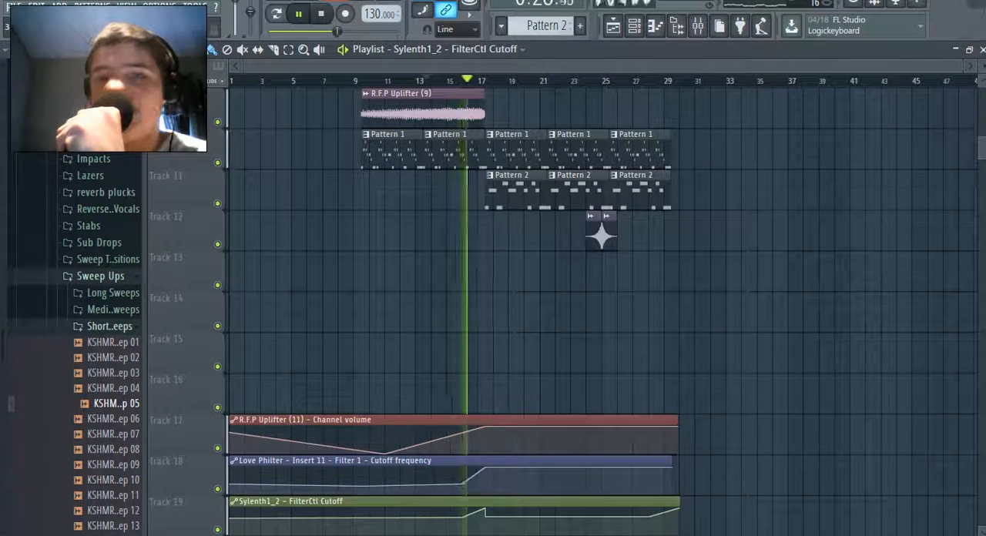
{"action": "scroll", "coordinate": [601, 308], "scroll_direction": "up", "scroll_amount": 4}
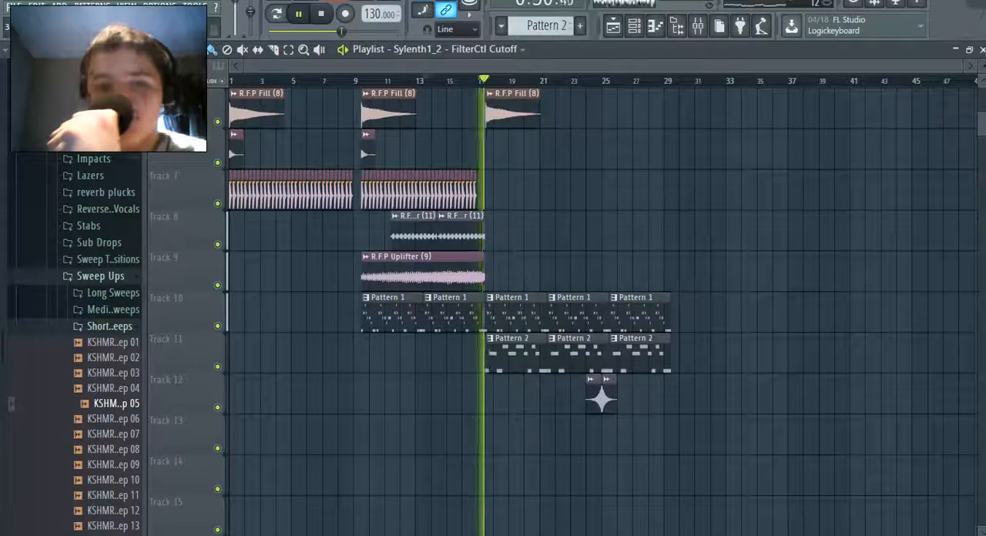
{"action": "scroll", "coordinate": [601, 308], "scroll_direction": "down", "scroll_amount": 6}
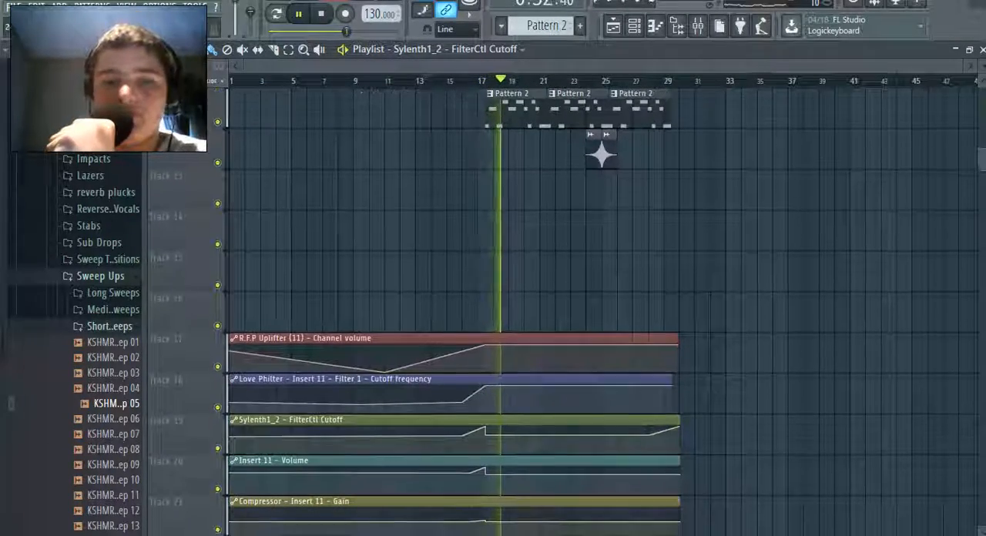
Check the Kickstart sidechain effect on mixer Insert 13 with it enabled at a 75% mix, and save the project
{"action": "key", "text": "F9"}
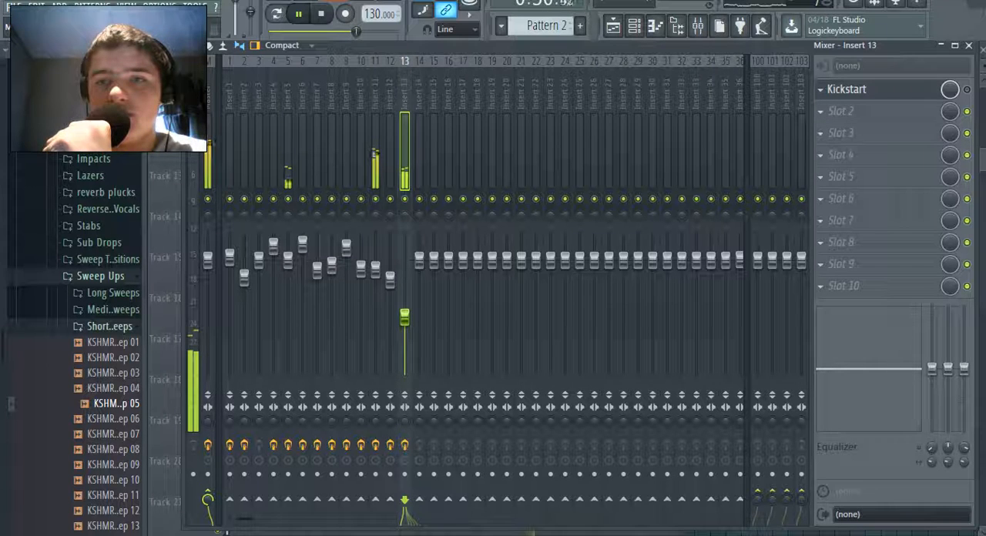
{"action": "left_click", "coordinate": [847, 89]}
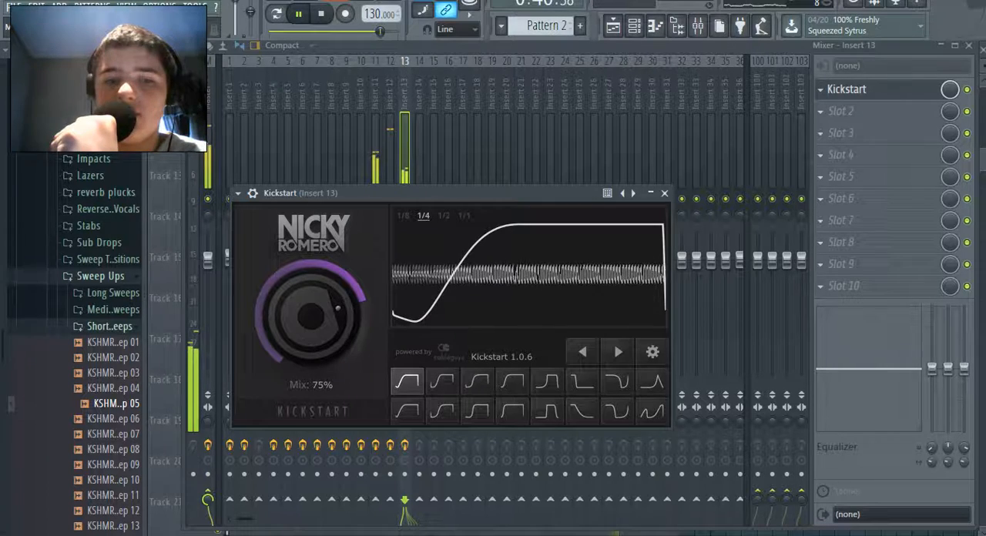
{"action": "left_click", "coordinate": [14, 7]}
{"action": "left_click", "coordinate": [31, 71]}
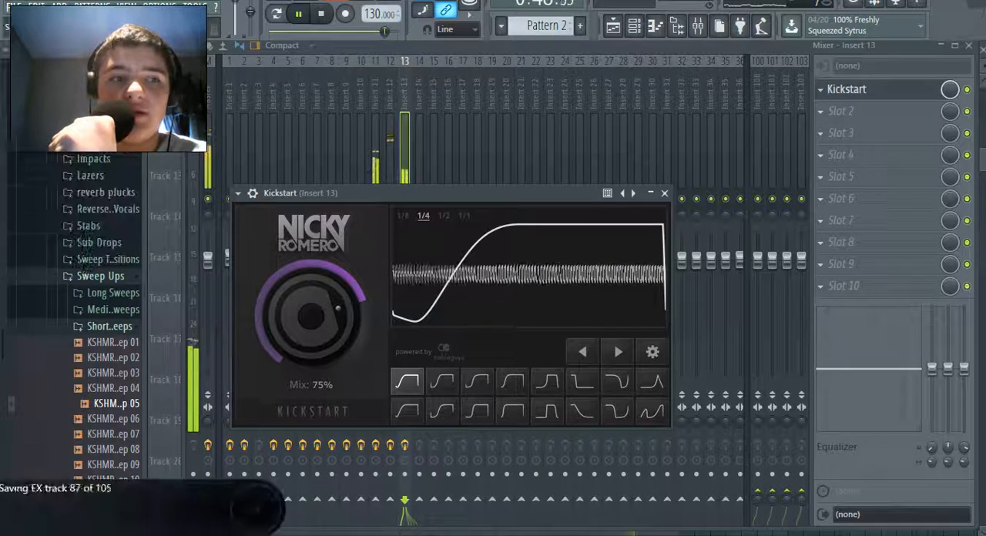
{"action": "left_click", "coordinate": [665, 193]}
Clone the R.F.P Fill (8) channel and reverse the sample in the clone
{"action": "key", "text": "F5"}
{"action": "scroll", "coordinate": [493, 293], "scroll_direction": "up", "scroll_amount": 3}
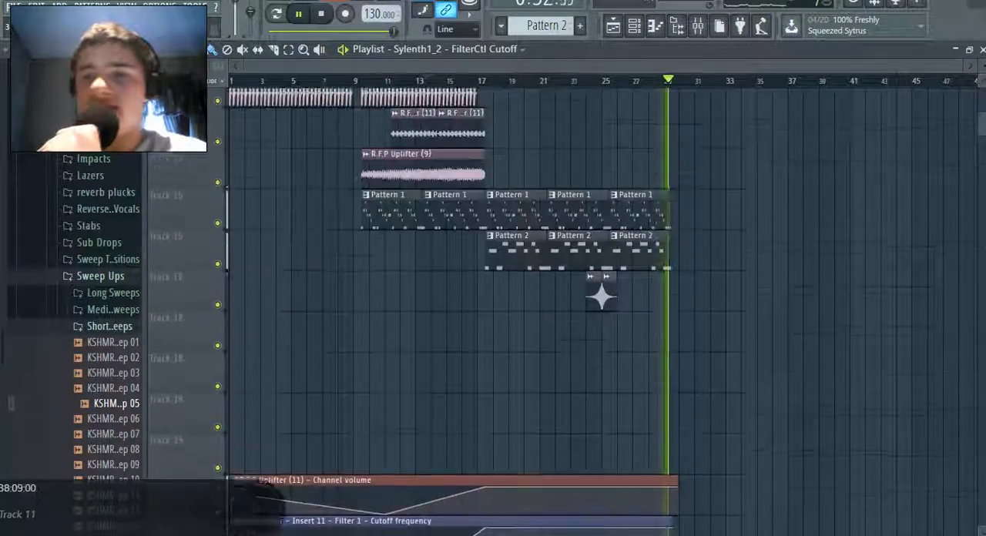
{"action": "scroll", "coordinate": [493, 308], "scroll_direction": "up", "scroll_amount": 3}
{"action": "scroll", "coordinate": [601, 308], "scroll_direction": "down", "scroll_amount": 1}
{"action": "scroll", "coordinate": [601, 308], "scroll_direction": "up", "scroll_amount": 4}
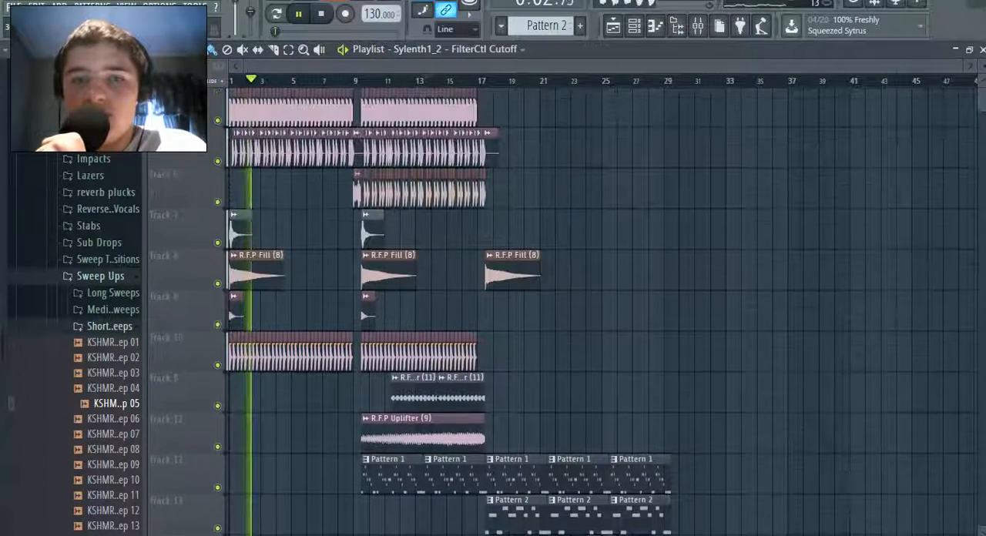
{"action": "key", "text": "F6"}
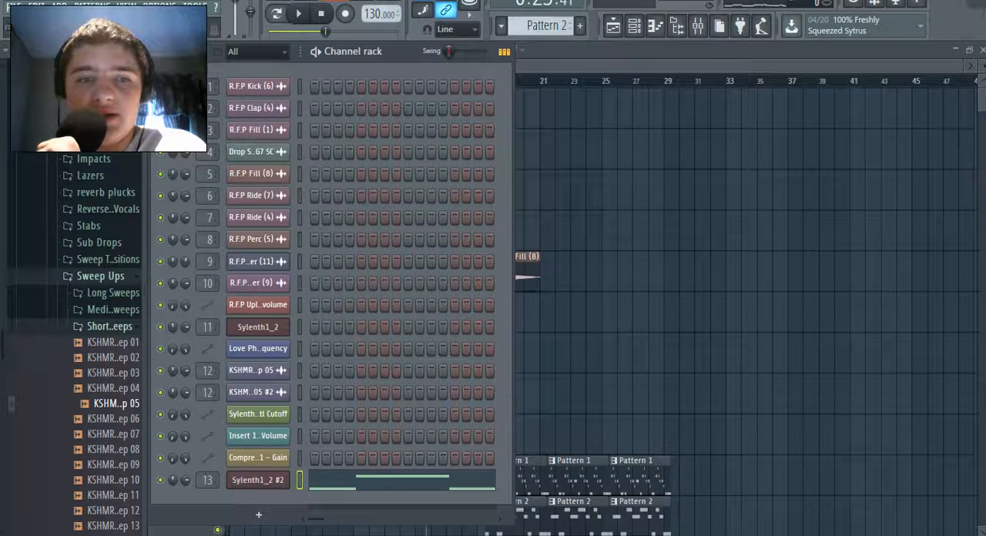
{"action": "right_click", "coordinate": [290, 167]}
{"action": "left_click", "coordinate": [314, 300]}
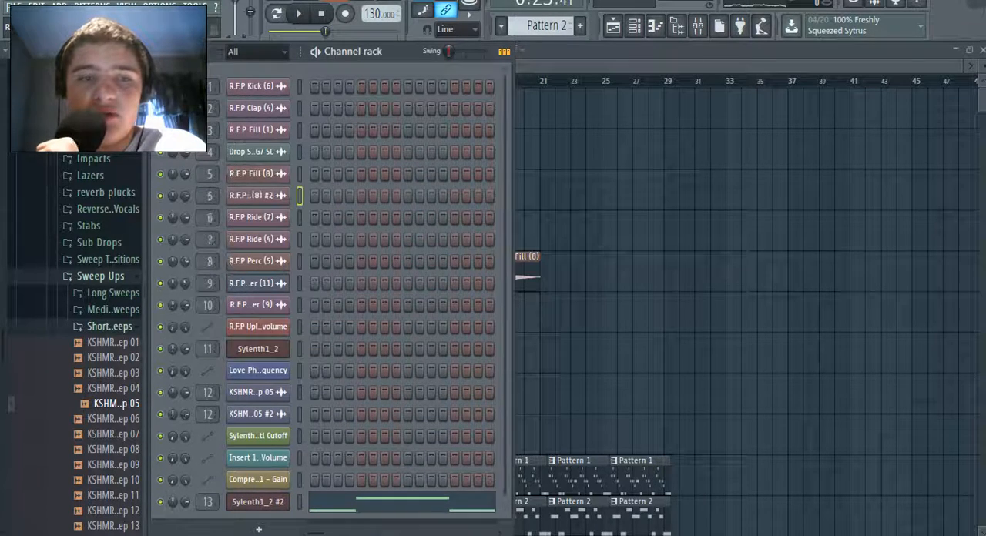
{"action": "left_click", "coordinate": [392, 303]}
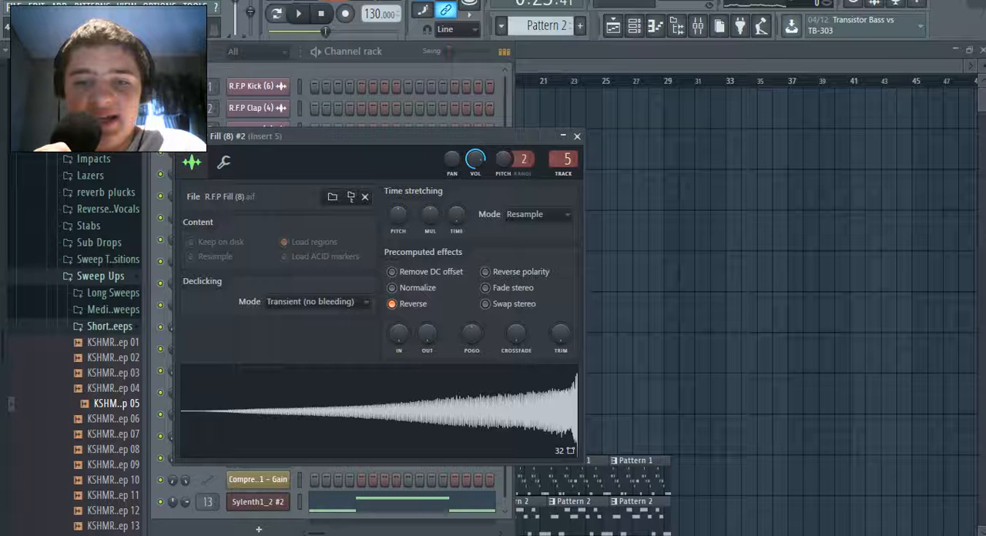
{"action": "left_click", "coordinate": [577, 135]}
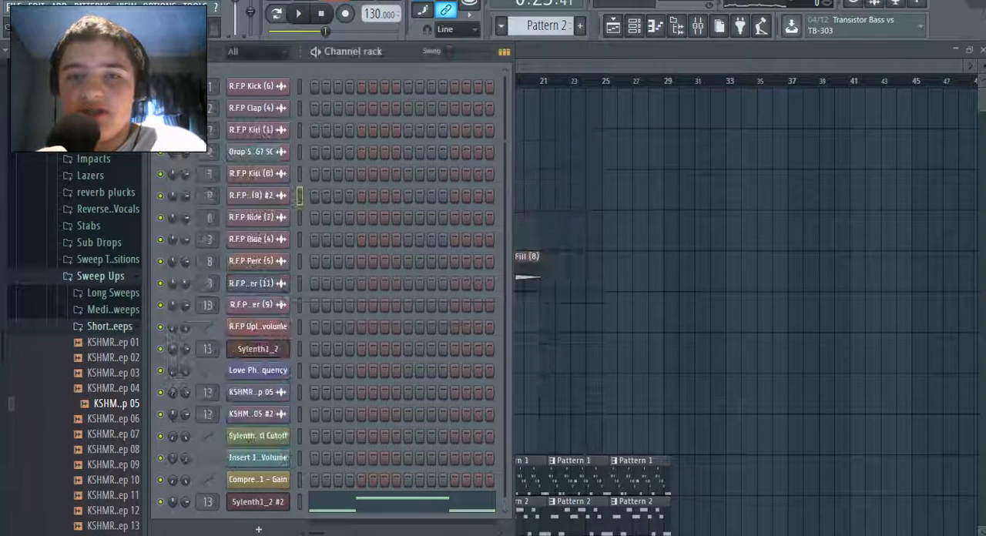
Place the reversed R.F.P Fill (8) #2 clip on Track 5 from about bar 26, ending with the last patterns just after bar 29
{"action": "left_click", "coordinate": [613, 26]}
{"action": "scroll", "coordinate": [626, 231], "scroll_direction": "down", "scroll_amount": 3}
{"action": "left_click", "coordinate": [625, 152]}
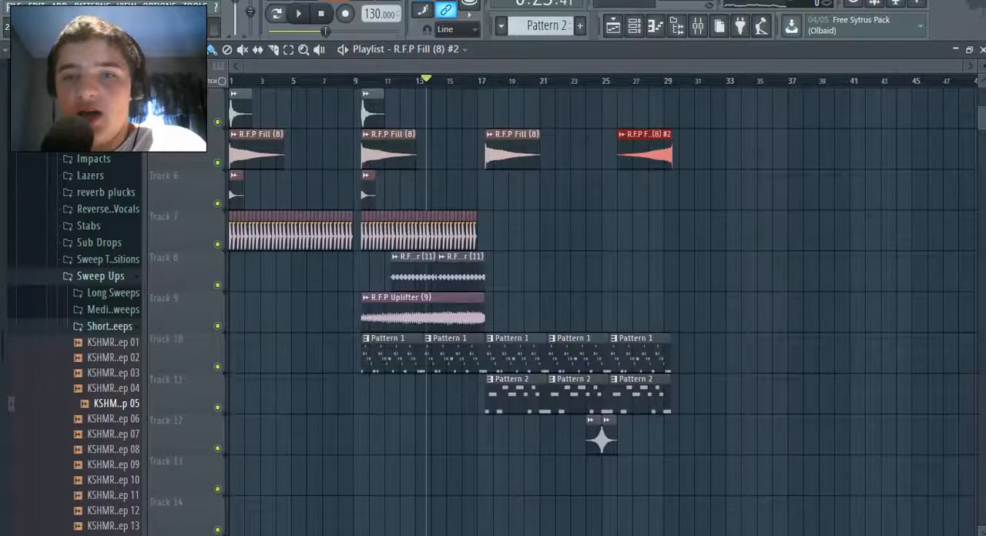
Line up the end of the reversed R.F.P Fill (8) #2 clip exactly with the end of the last patterns just after bar 29
{"action": "left_click_drag", "start_coordinate": [967, 66], "coordinate": [479, 66]}
{"action": "left_click_drag", "start_coordinate": [400, 66], "coordinate": [744, 66]}
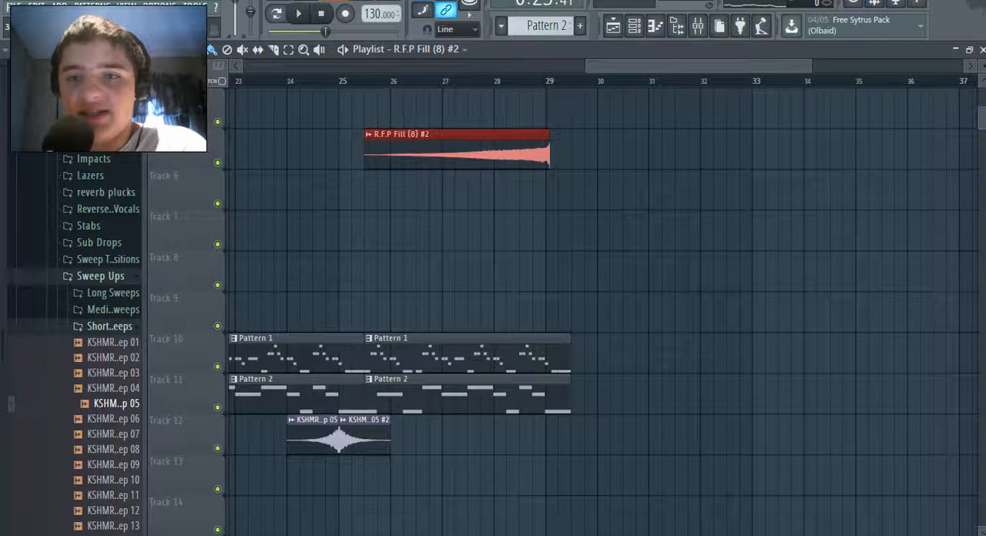
{"action": "left_click_drag", "start_coordinate": [810, 66], "coordinate": [710, 66]}
{"action": "left_click_drag", "start_coordinate": [678, 152], "coordinate": [666, 152]}
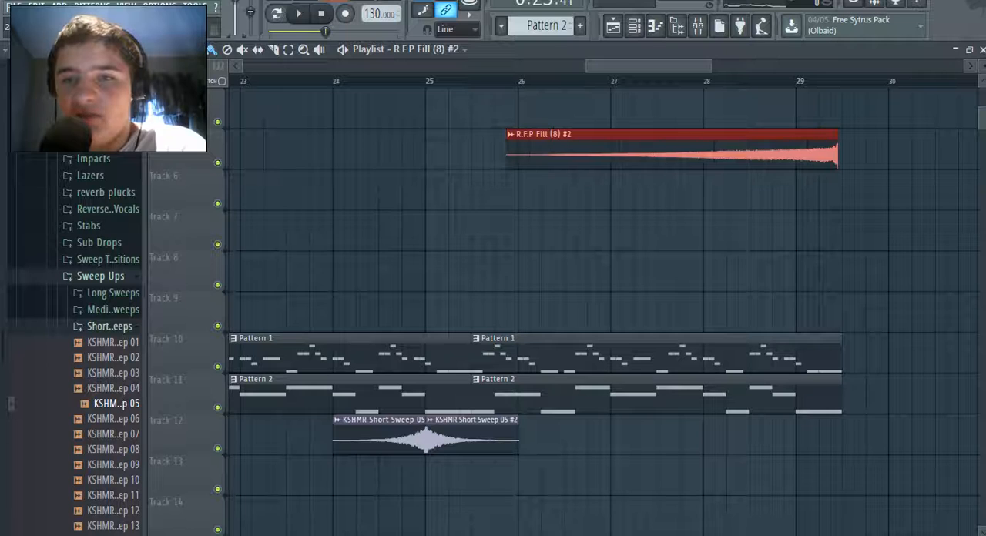
{"action": "left_click_drag", "start_coordinate": [710, 67], "coordinate": [686, 66]}
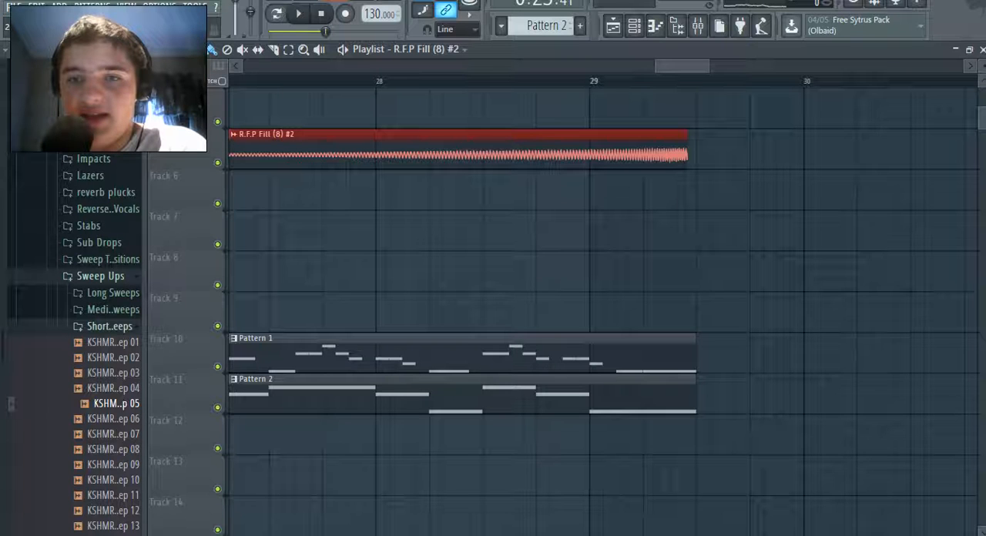
{"action": "mouse_move", "coordinate": [709, 67]}
{"action": "left_mouse_down"}
{"action": "mouse_move", "coordinate": [674, 67]}
{"action": "mouse_move", "coordinate": [690, 66]}
{"action": "left_mouse_up"}
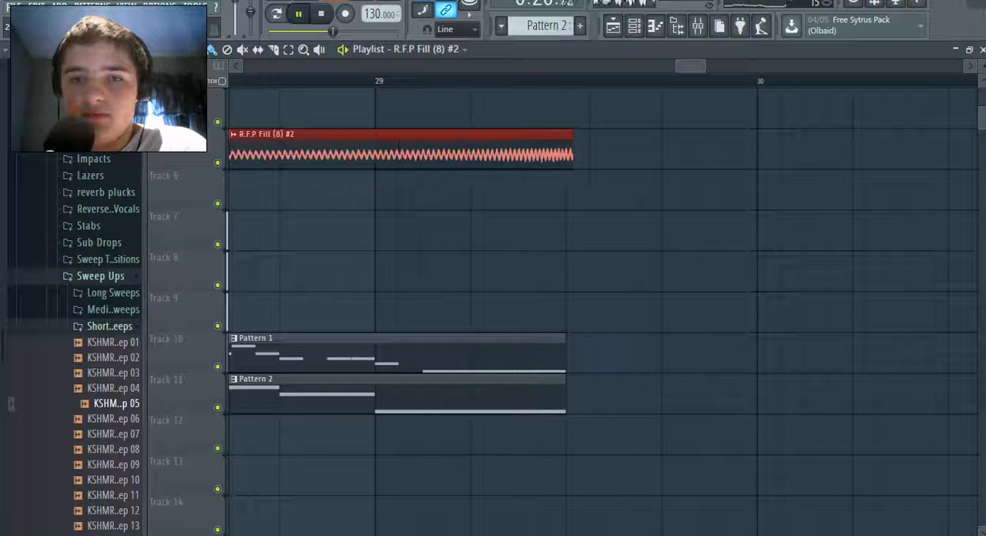
{"action": "left_click_drag", "start_coordinate": [705, 66], "coordinate": [681, 66]}
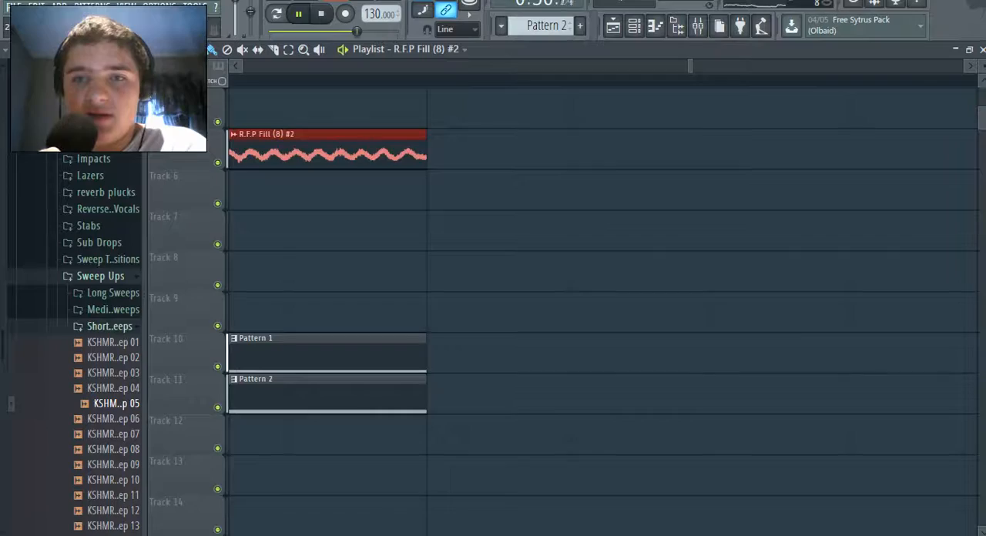
{"action": "left_click_drag", "start_coordinate": [688, 66], "coordinate": [245, 66]}
{"action": "left_click_drag", "start_coordinate": [692, 66], "coordinate": [963, 66]}
{"action": "scroll", "coordinate": [601, 308], "scroll_direction": "up", "scroll_amount": 1}
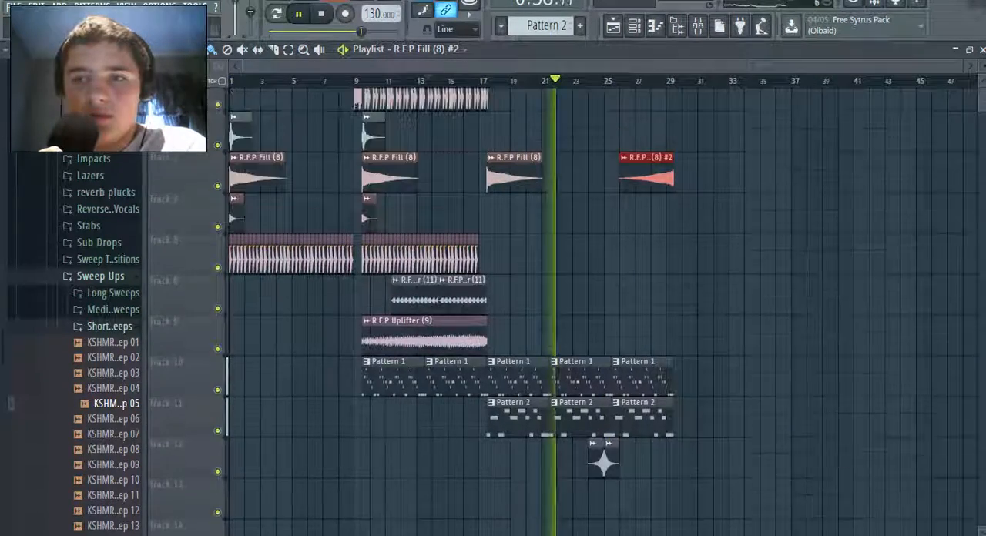
{"action": "scroll", "coordinate": [601, 308], "scroll_direction": "up", "scroll_amount": 2}
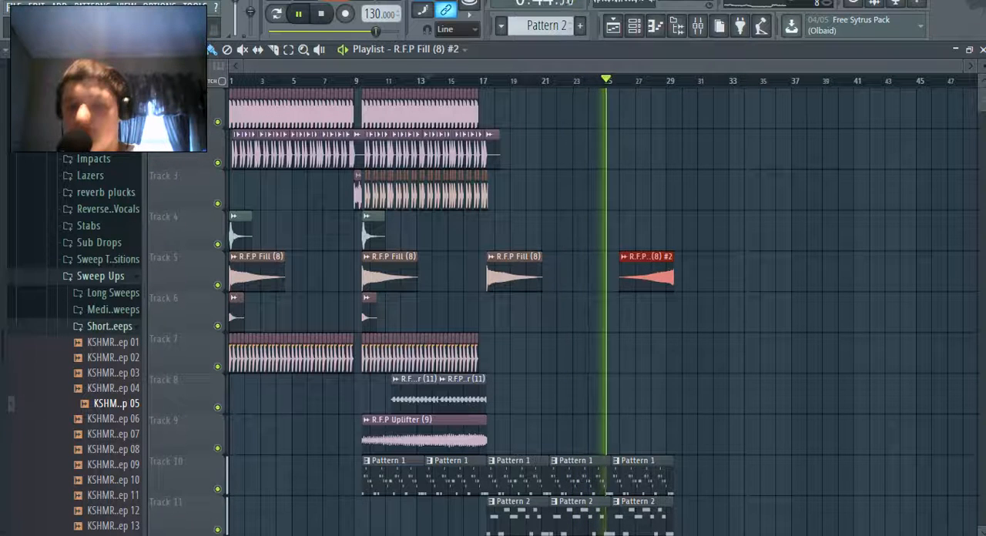
{"action": "scroll", "coordinate": [603, 462], "scroll_direction": "down", "scroll_amount": 5}
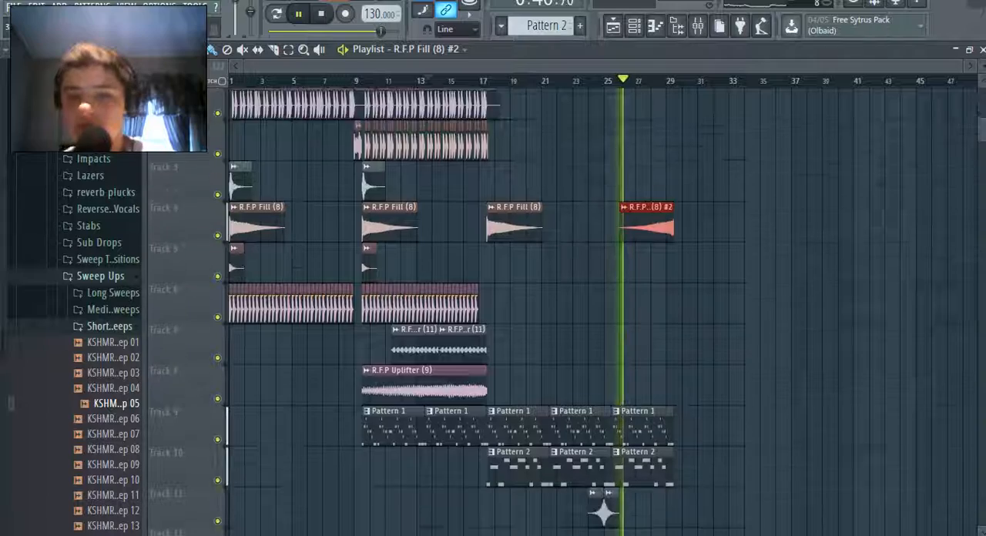
{"action": "scroll", "coordinate": [602, 462], "scroll_direction": "down", "scroll_amount": 9}
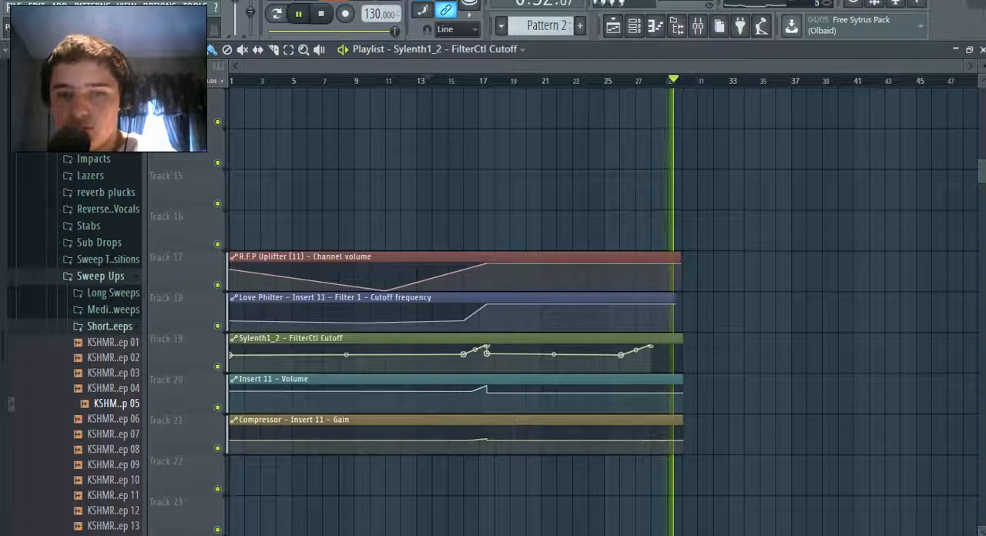
{"action": "right_click", "coordinate": [486, 353]}
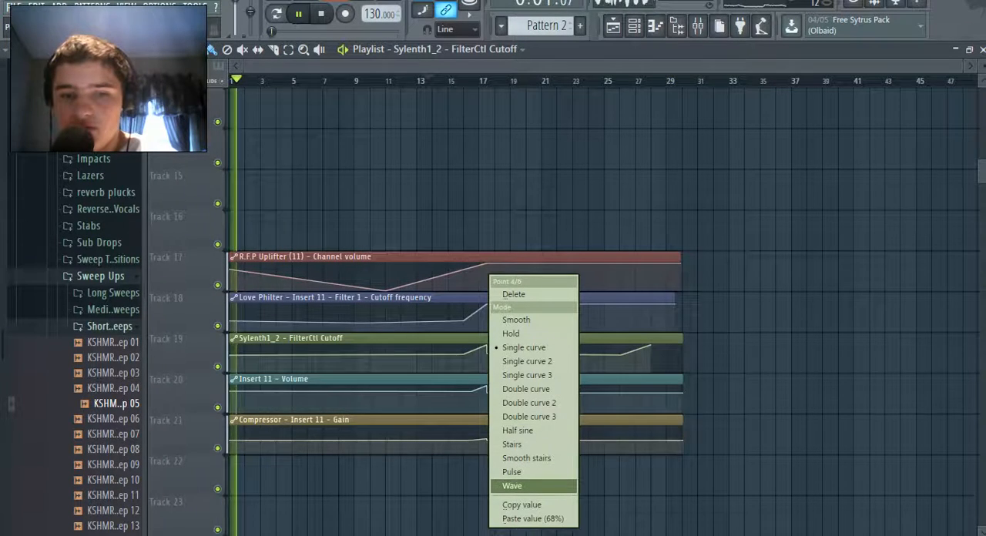
{"action": "left_click", "coordinate": [521, 504]}
{"action": "right_click", "coordinate": [651, 346]}
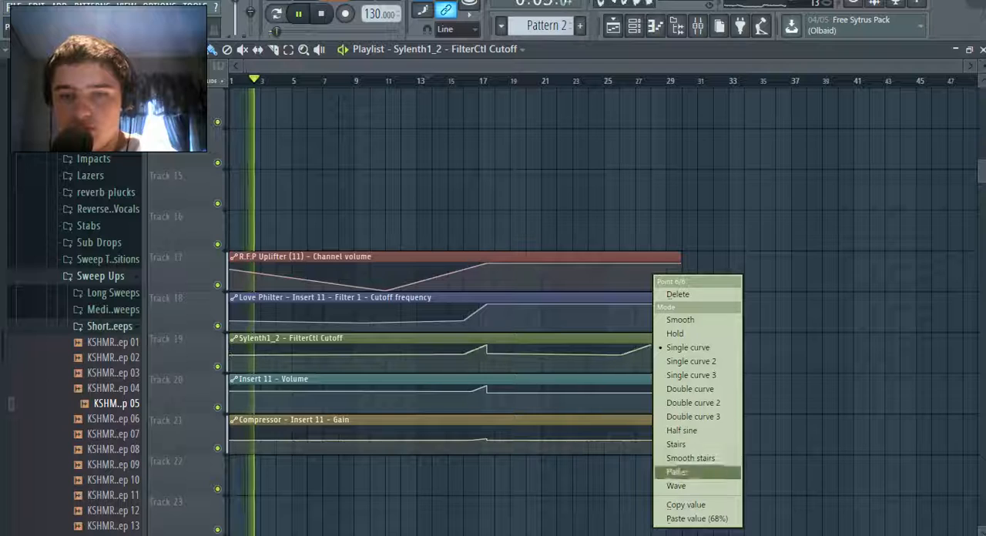
{"action": "right_click", "coordinate": [619, 330]}
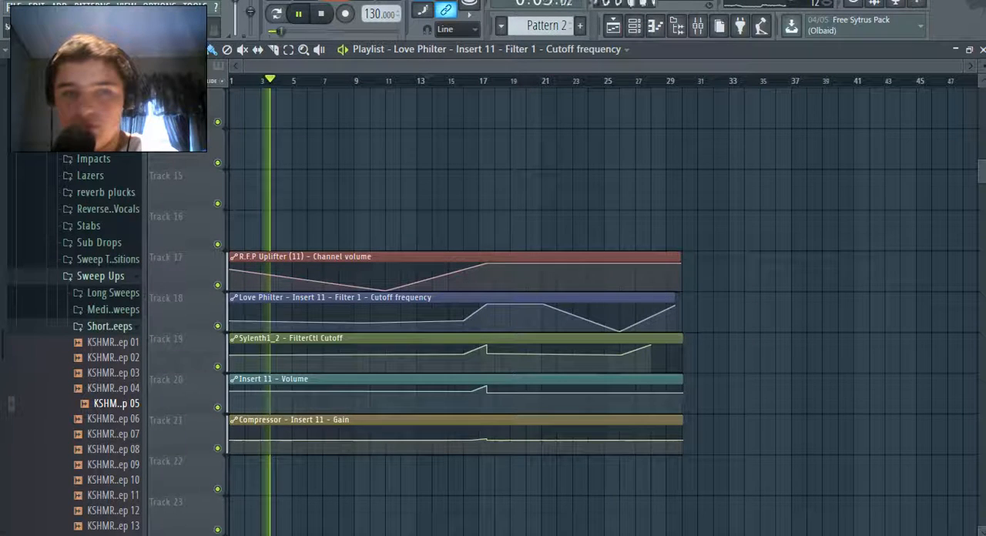
{"action": "key", "text": "ctrl+z"}
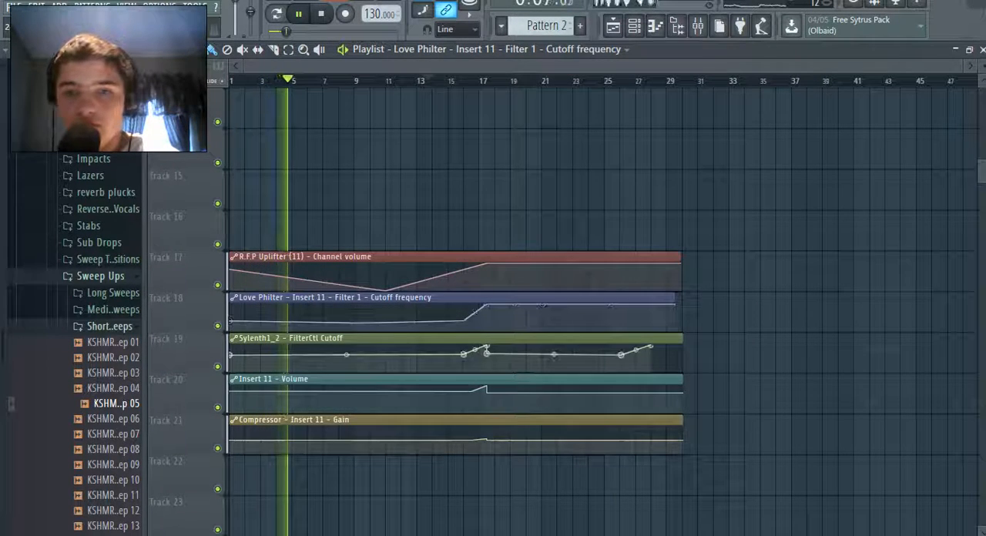
Stretch the final Sylenth1_2 FilterCtl Cutoff rise to the clip's end by adding a point near bar 30 and deleting the one near bar 28
{"action": "right_click", "coordinate": [682, 346]}
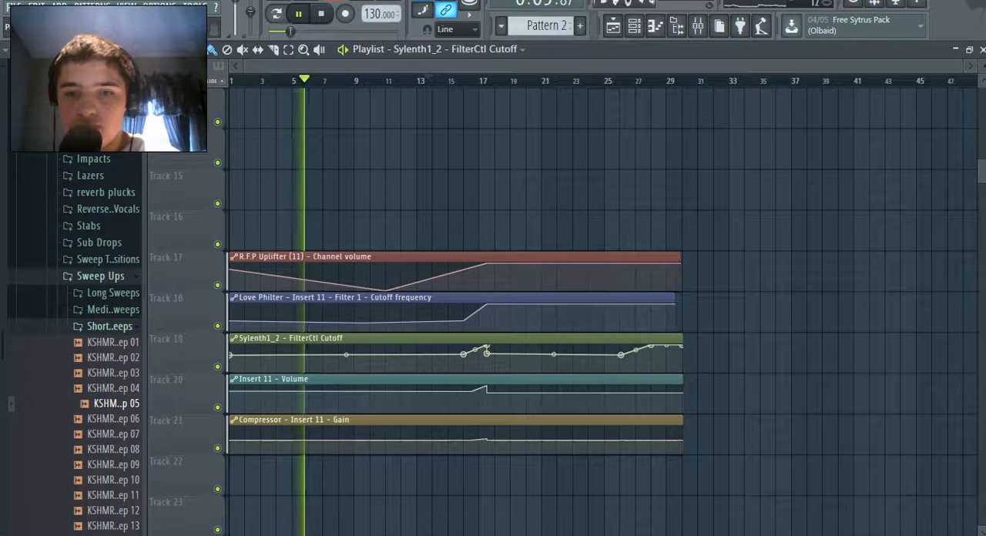
{"action": "right_click", "coordinate": [651, 346]}
{"action": "left_click", "coordinate": [678, 294]}
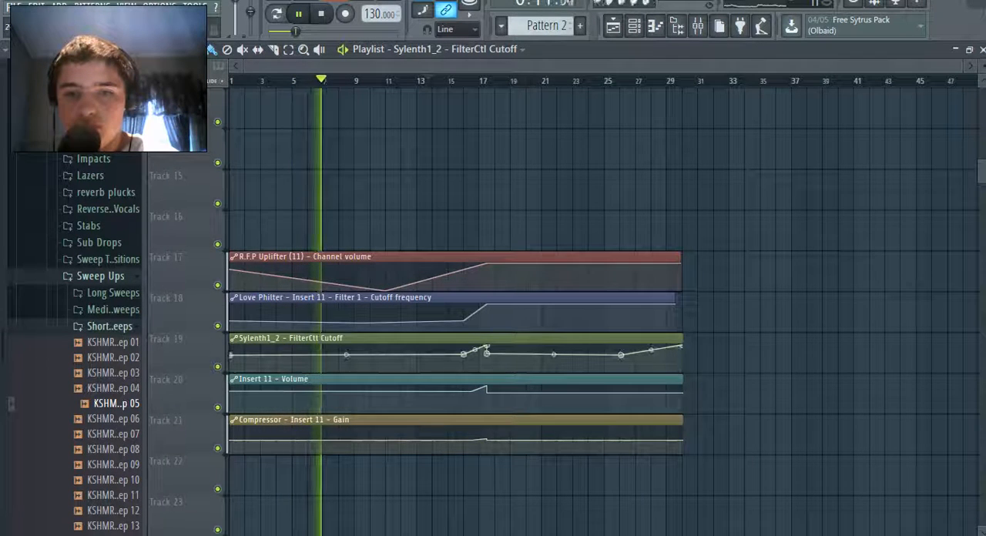
Copy the lower FilterCtl Cutoff value of 68% from the point at bar 17 onto the point at about bar 26
{"action": "right_click", "coordinate": [487, 346]}
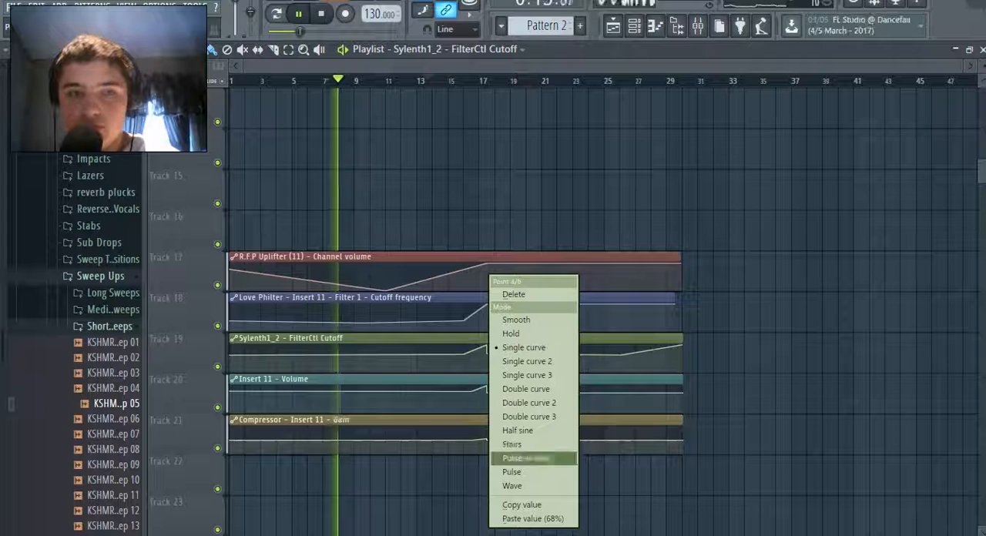
{"action": "left_click", "coordinate": [523, 505]}
{"action": "right_click", "coordinate": [621, 354]}
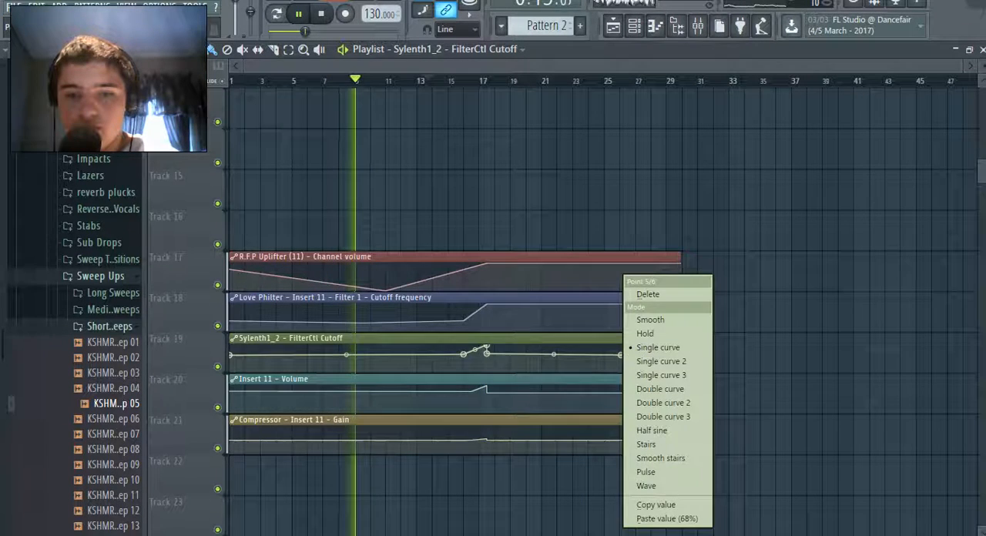
{"action": "left_click", "coordinate": [667, 518]}
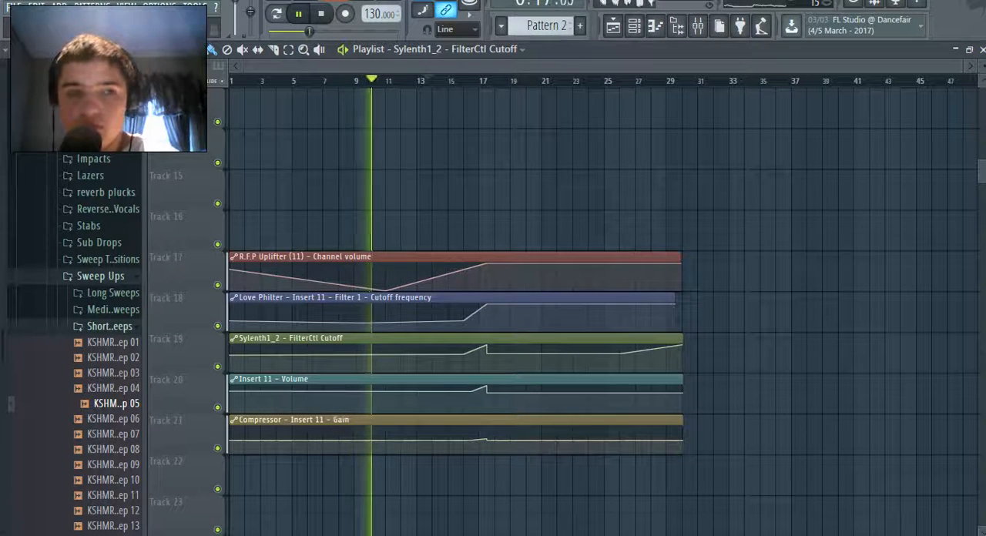
Save the Song 35 project with the updated cutoff automation
{"action": "left_click", "coordinate": [14, 6]}
{"action": "left_click", "coordinate": [28, 63]}
{"action": "scroll", "coordinate": [740, 350], "scroll_direction": "up", "scroll_amount": 1}
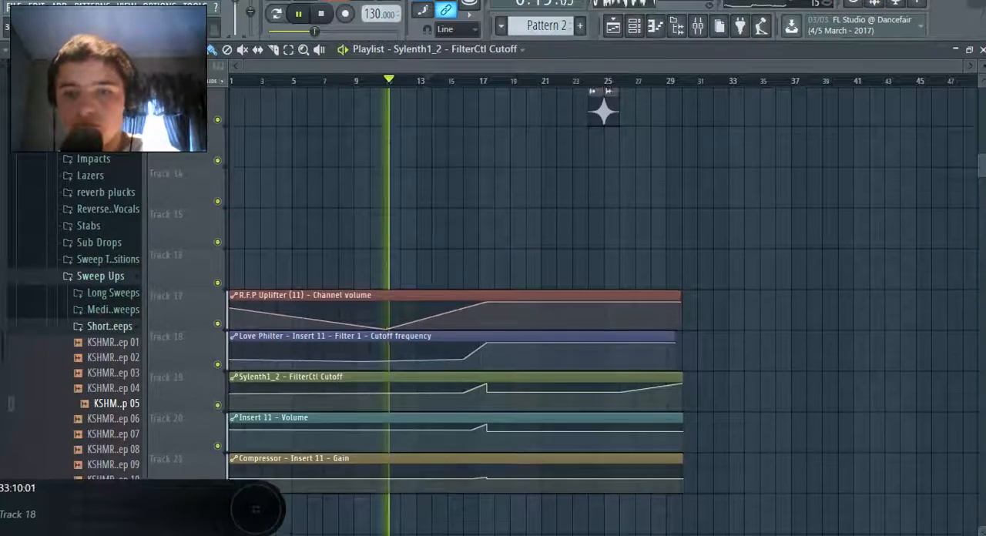
{"action": "scroll", "coordinate": [604, 112], "scroll_direction": "up", "scroll_amount": 11}
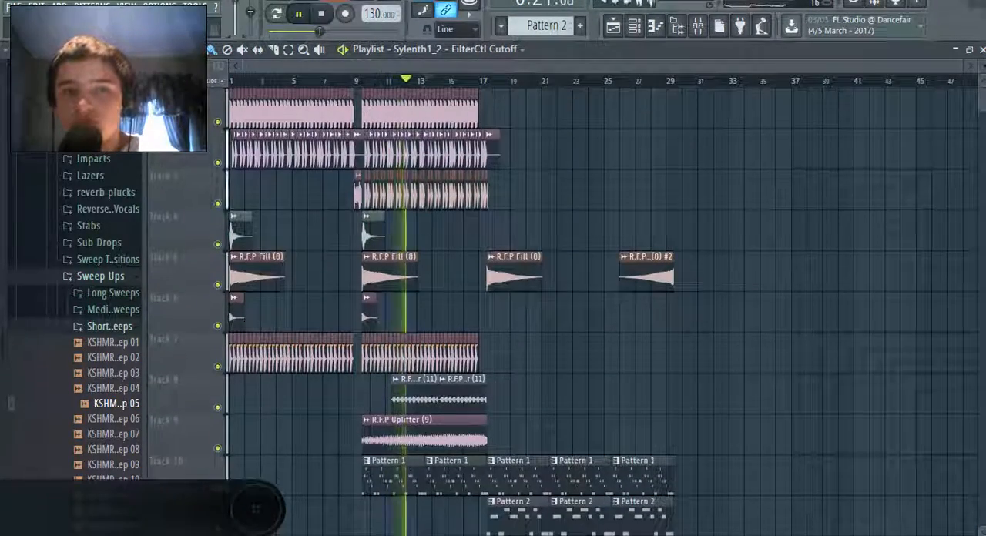
{"action": "left_click", "coordinate": [14, 6]}
{"action": "left_click", "coordinate": [28, 63]}
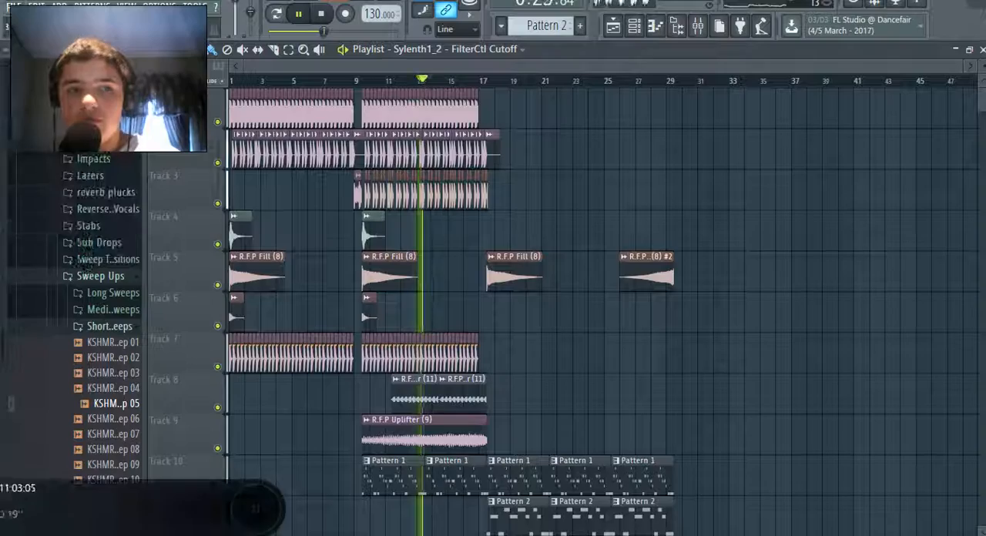
Review the arrangement and the automation clips while the song plays, with the browser's expanded folders collapsed
{"action": "scroll", "coordinate": [864, 150], "scroll_direction": "down", "scroll_amount": 5}
{"action": "scroll", "coordinate": [606, 329], "scroll_direction": "up", "scroll_amount": 5}
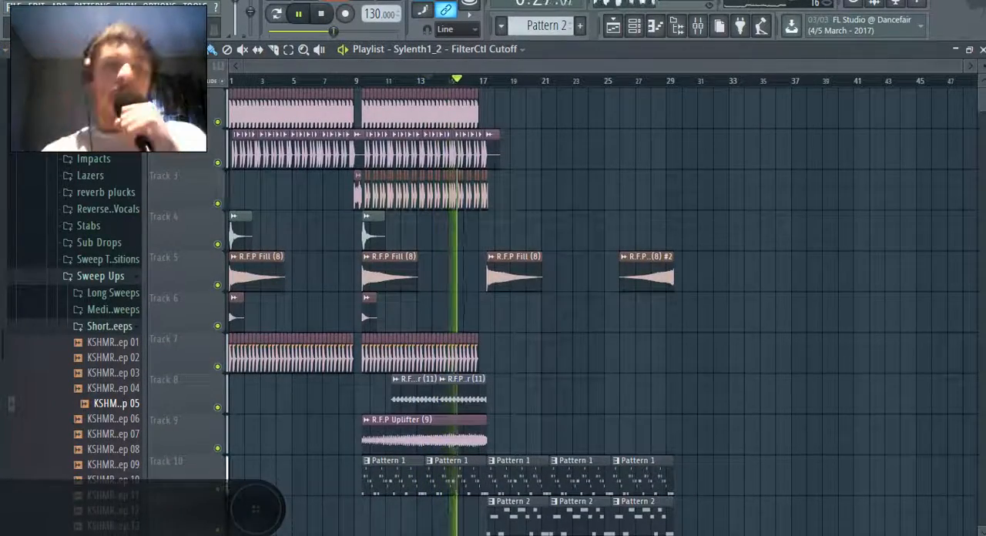
{"action": "left_click", "coordinate": [13, 6]}
{"action": "left_click", "coordinate": [605, 150]}
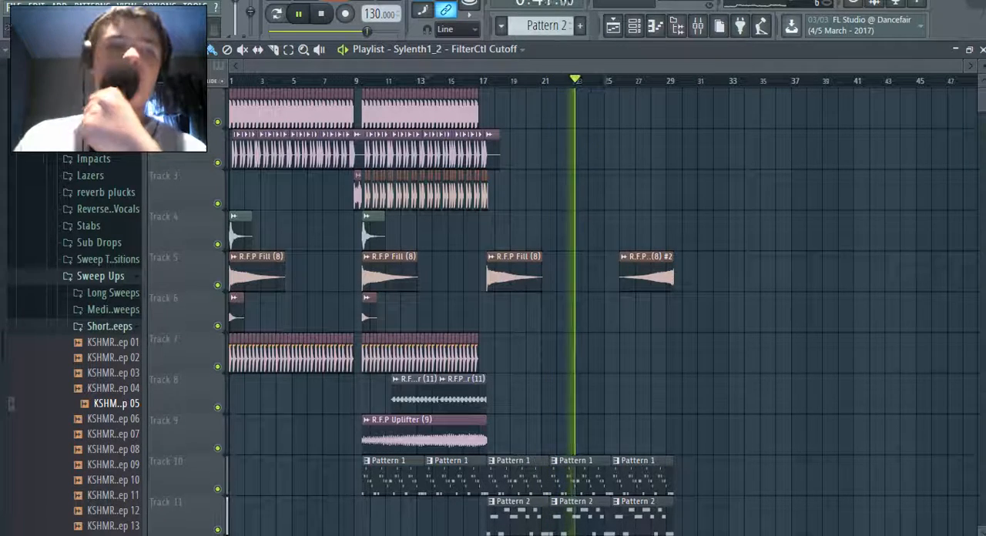
{"action": "left_click", "coordinate": [21, 49]}
{"action": "scroll", "coordinate": [601, 508], "scroll_direction": "down", "scroll_amount": 3}
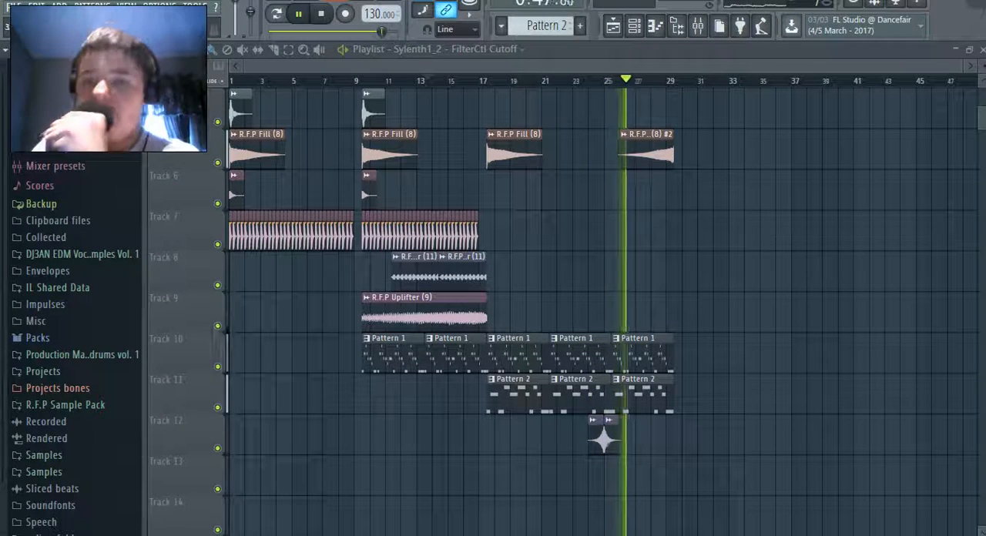
{"action": "scroll", "coordinate": [601, 308], "scroll_direction": "down", "scroll_amount": 7}
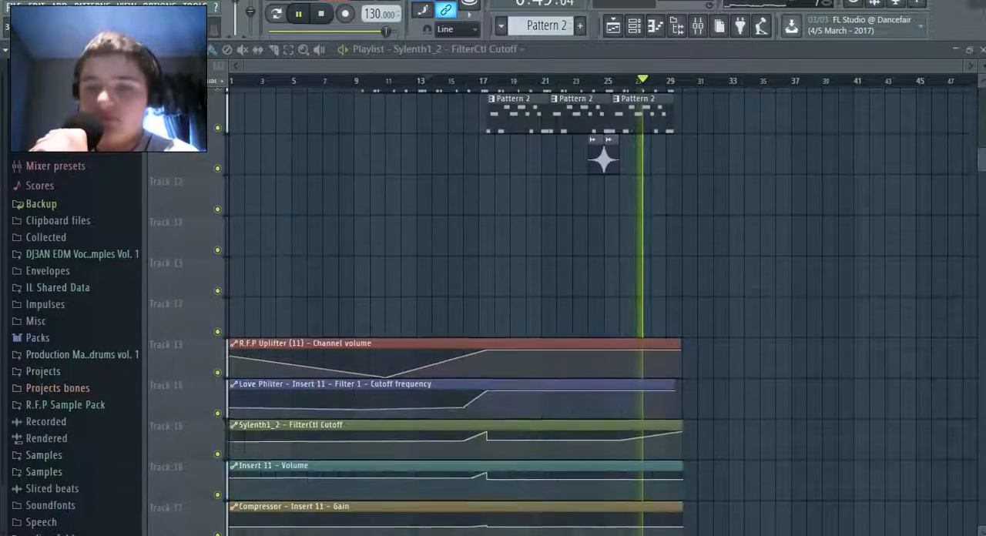
Check the insert levels in the mixer during playback, and return to the upper playlist tracks
{"action": "key", "text": "F9"}
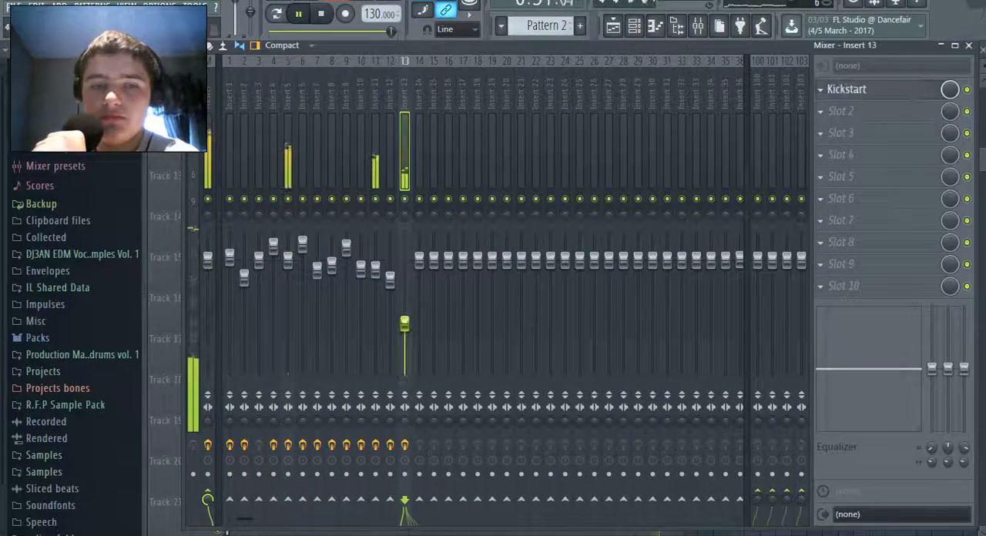
{"action": "key", "text": "F9"}
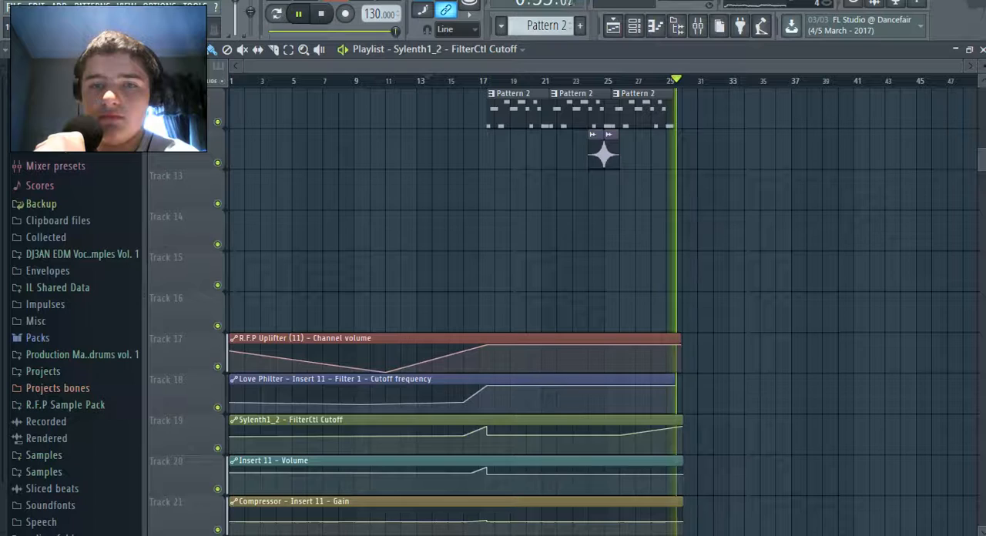
{"action": "key", "text": "F9"}
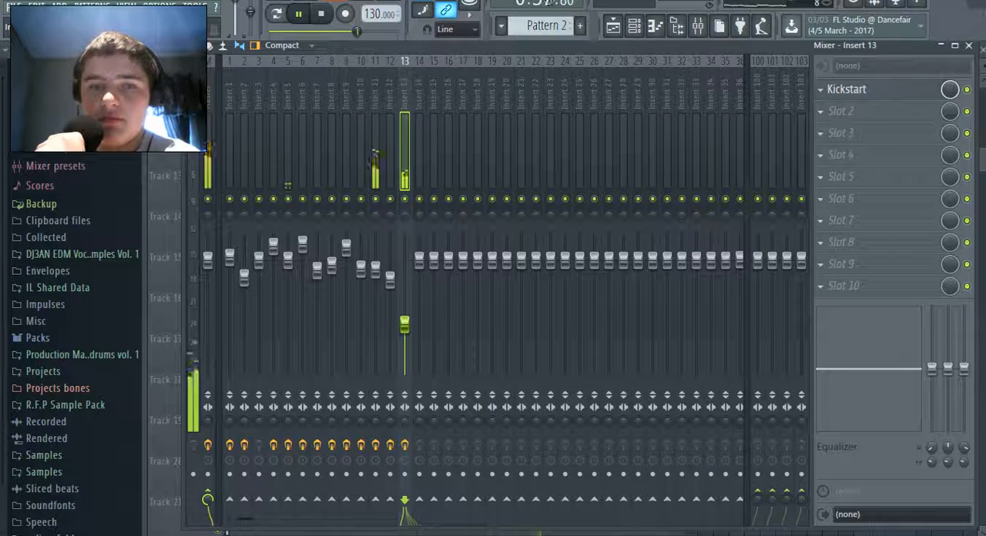
{"action": "key", "text": "F9"}
{"action": "left_click", "coordinate": [14, 6]}
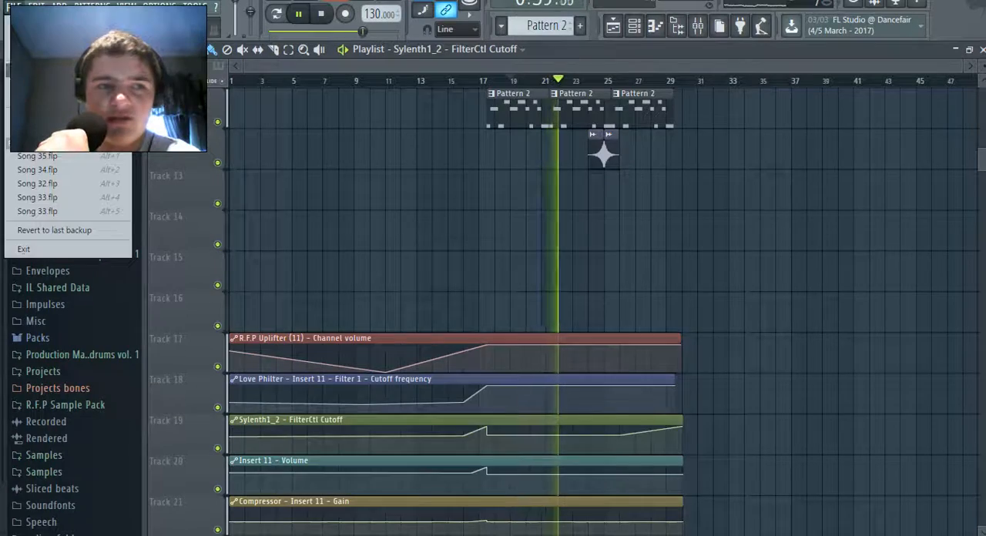
{"action": "left_click", "coordinate": [632, 196]}
{"action": "scroll", "coordinate": [631, 201], "scroll_direction": "up", "scroll_amount": 9}
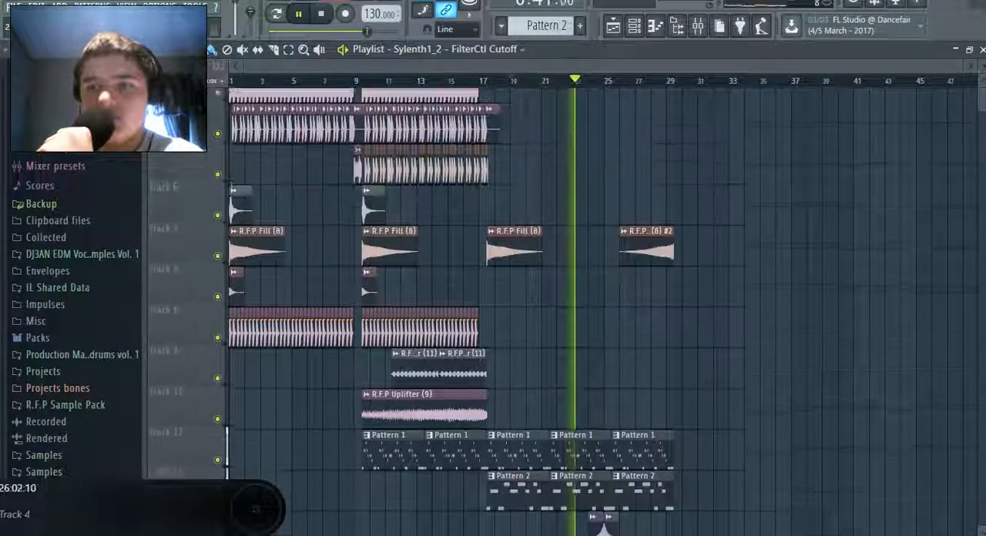
{"action": "scroll", "coordinate": [601, 308], "scroll_direction": "up", "scroll_amount": 1}
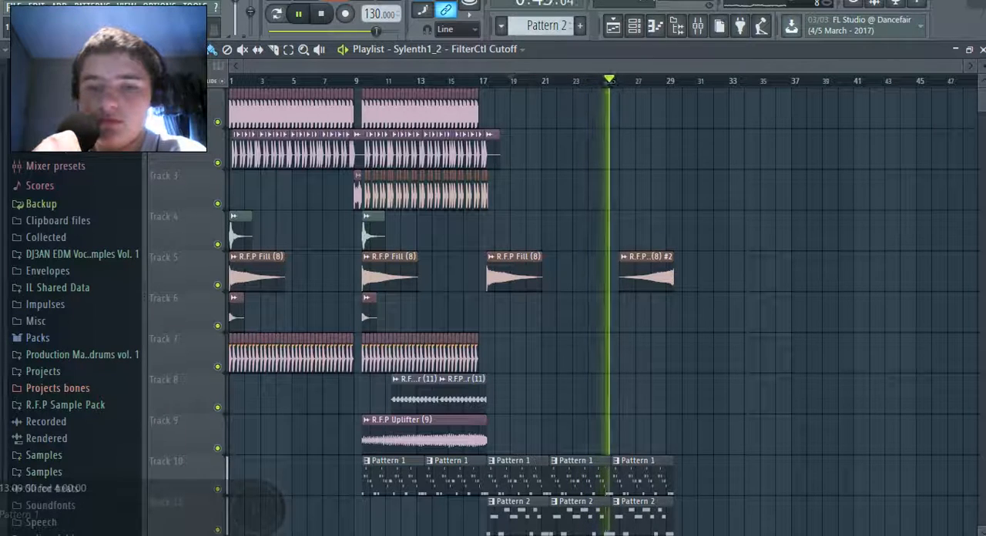
Play the Pattern 1 melody on its own in the Sylenth1_2 piano roll, and return to the playlist in song mode
{"action": "double_click", "coordinate": [457, 477]}
{"action": "key", "text": "l"}
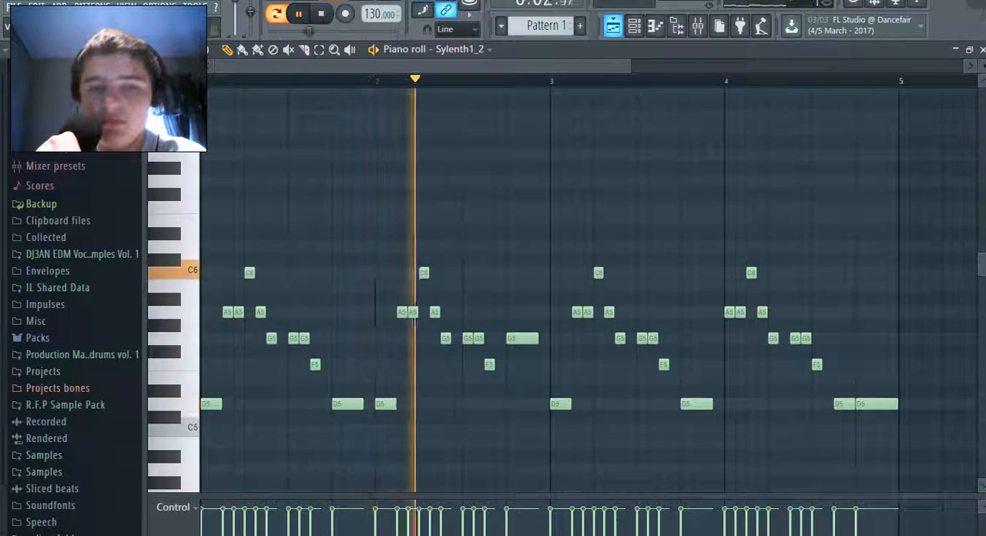
{"action": "key", "text": "F5"}
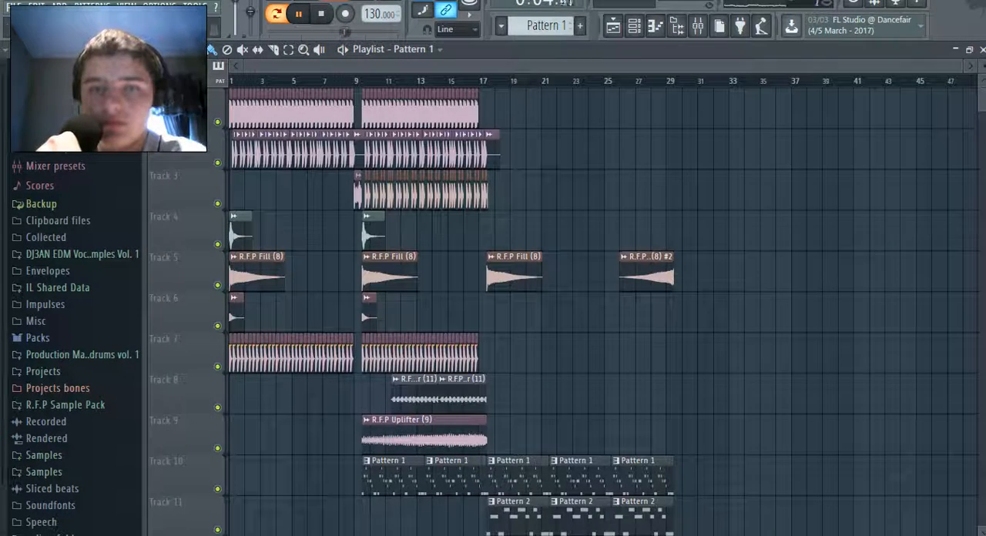
{"action": "key", "text": "l"}
Pause the song playback at about bar 18
{"action": "left_click", "coordinate": [15, 7]}
{"action": "left_click", "coordinate": [236, 13]}
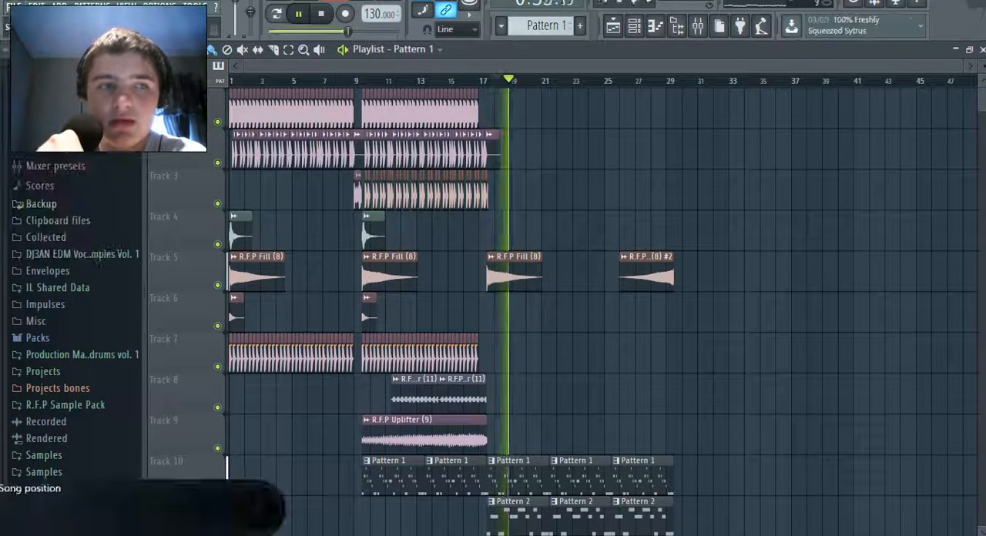
{"action": "key", "text": "space"}
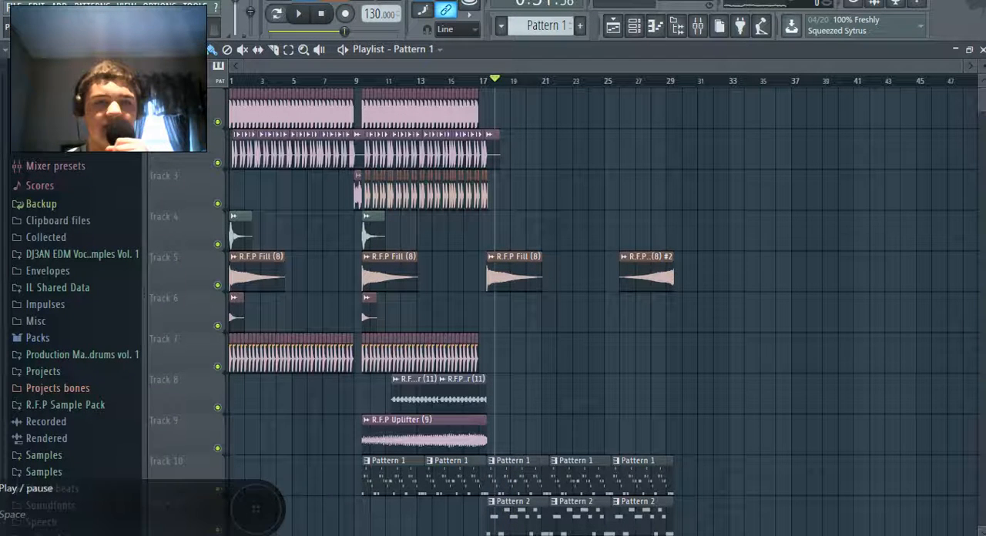
Resume the song playback and extend the Love Philter Insert 11 cutoff frequency automation clip on track 18 to about bar 30
{"action": "key", "text": "space"}
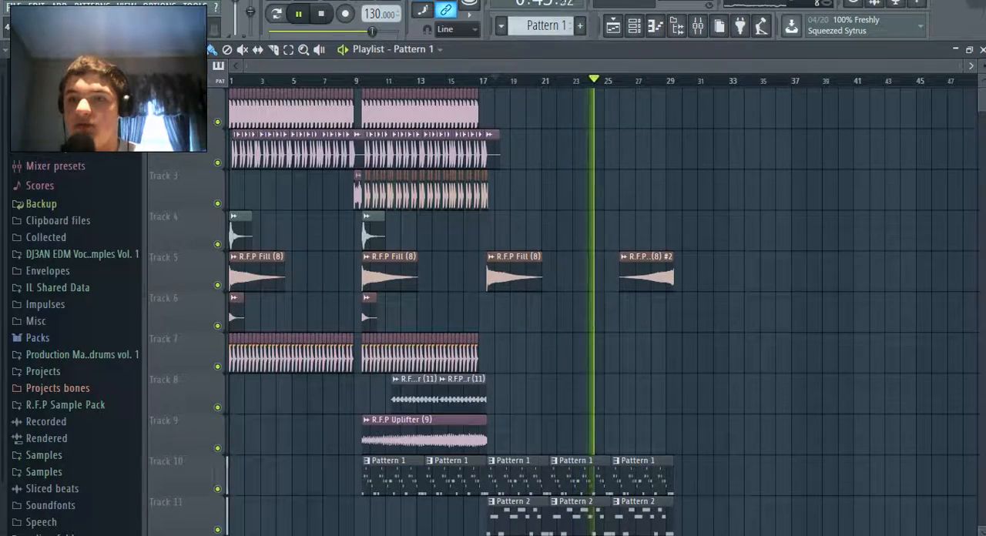
{"action": "scroll", "coordinate": [604, 308], "scroll_direction": "up", "scroll_amount": 1}
{"action": "scroll", "coordinate": [605, 309], "scroll_direction": "up", "scroll_amount": 2}
{"action": "scroll", "coordinate": [605, 308], "scroll_direction": "right", "scroll_amount": 3}
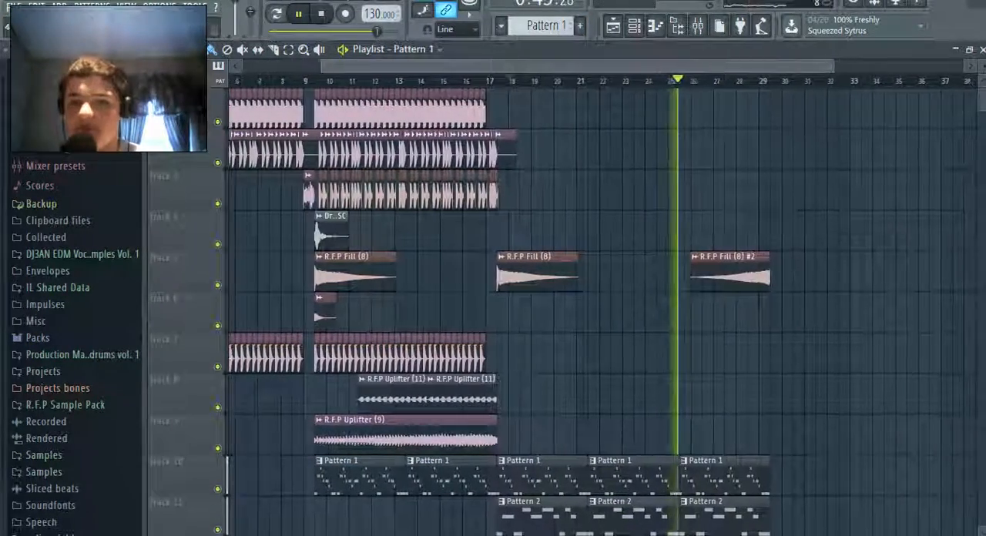
{"action": "scroll", "coordinate": [604, 308], "scroll_direction": "down", "scroll_amount": 1}
{"action": "scroll", "coordinate": [604, 309], "scroll_direction": "down", "scroll_amount": 6}
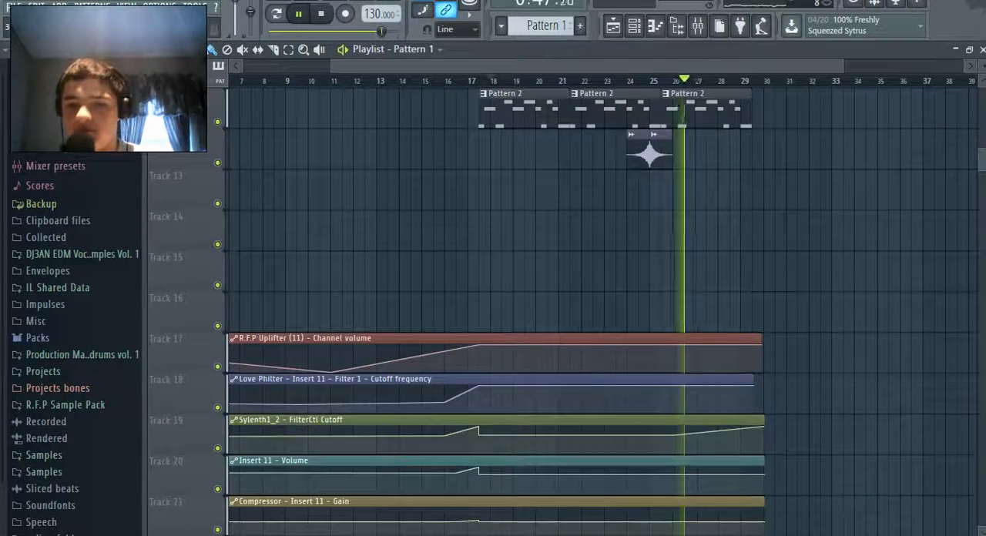
{"action": "mouse_move", "coordinate": [752, 380]}
{"action": "left_mouse_down"}
{"action": "mouse_move", "coordinate": [775, 380]}
{"action": "mouse_move", "coordinate": [764, 379]}
{"action": "left_mouse_up"}
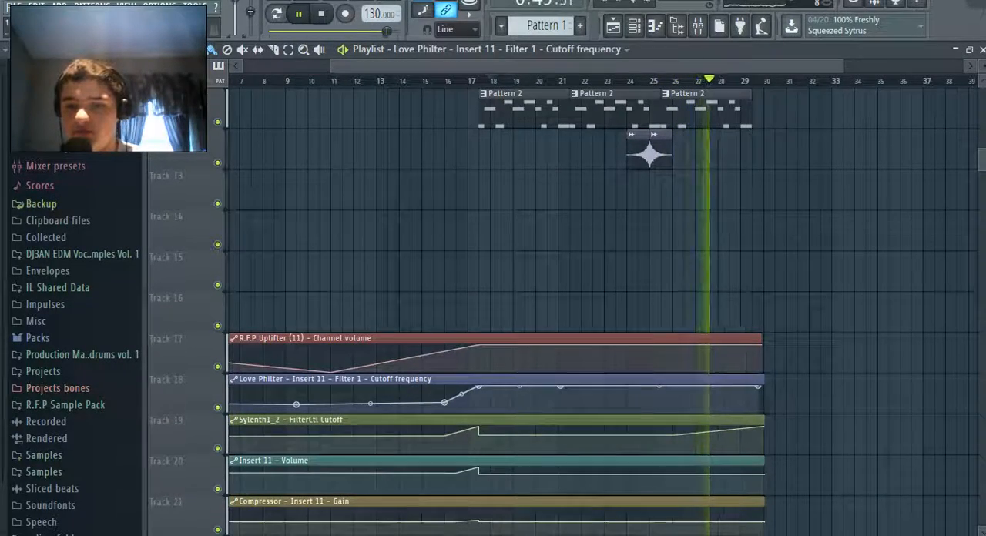
Delete the Love Philter cutoff frequency automation clip and place it again on track 18, running from bar 1 to about bar 30
{"action": "scroll", "coordinate": [605, 308], "scroll_direction": "down", "scroll_amount": 3}
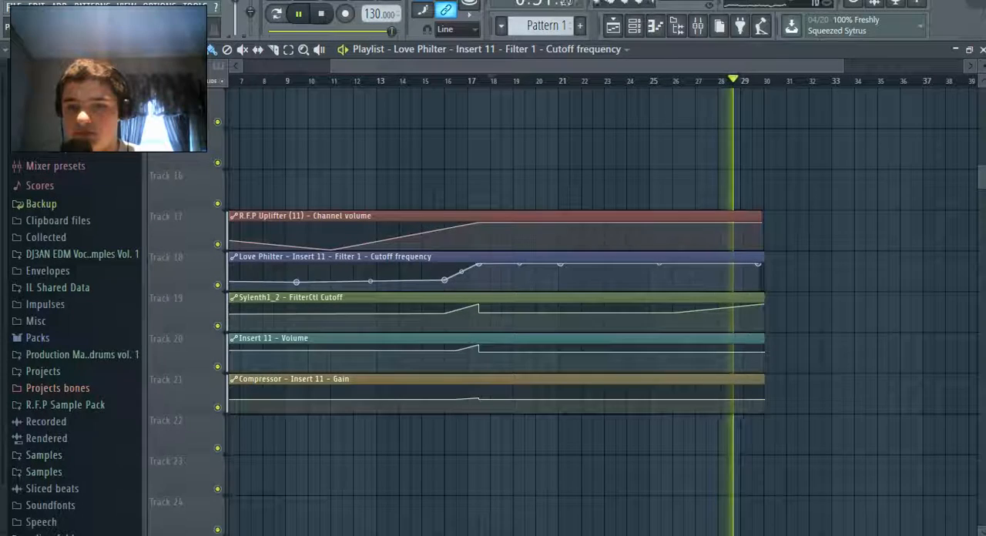
{"action": "right_click", "coordinate": [751, 257]}
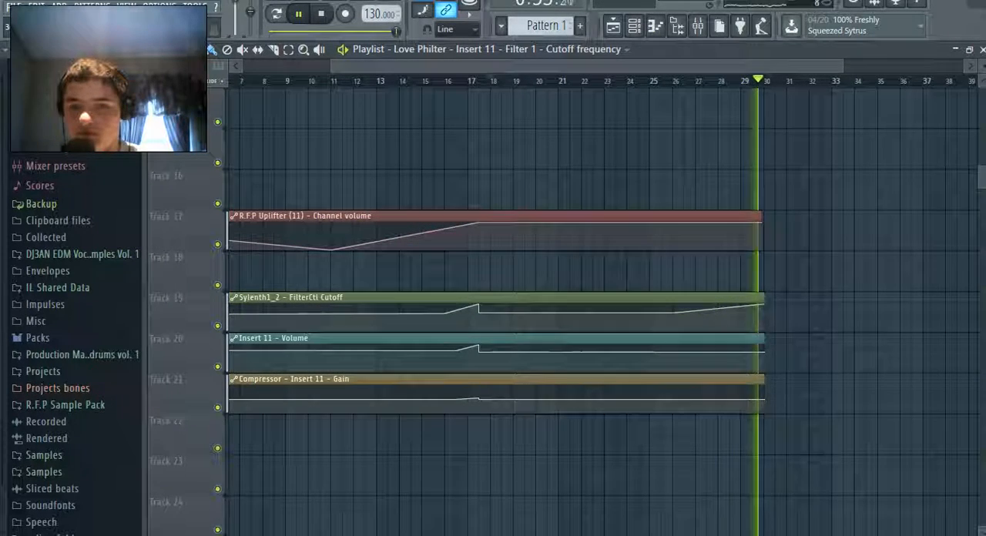
{"action": "left_click", "coordinate": [770, 265]}
{"action": "left_click_drag", "start_coordinate": [769, 266], "coordinate": [225, 263]}
{"action": "key", "text": "ctrl+d"}
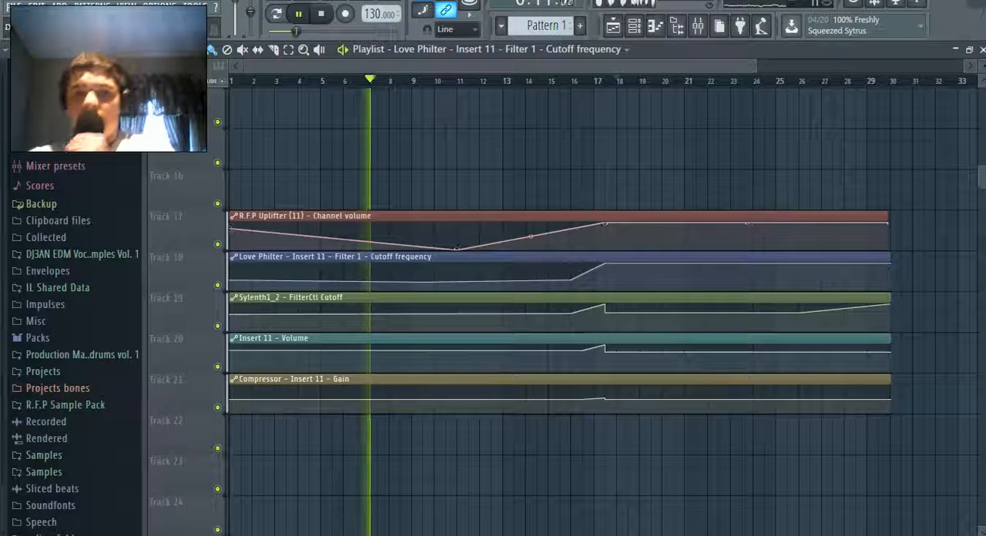
Look over the automation clips and the whole arrangement during playback, and save the project
{"action": "left_click", "coordinate": [13, 7]}
{"action": "left_click", "coordinate": [14, 6]}
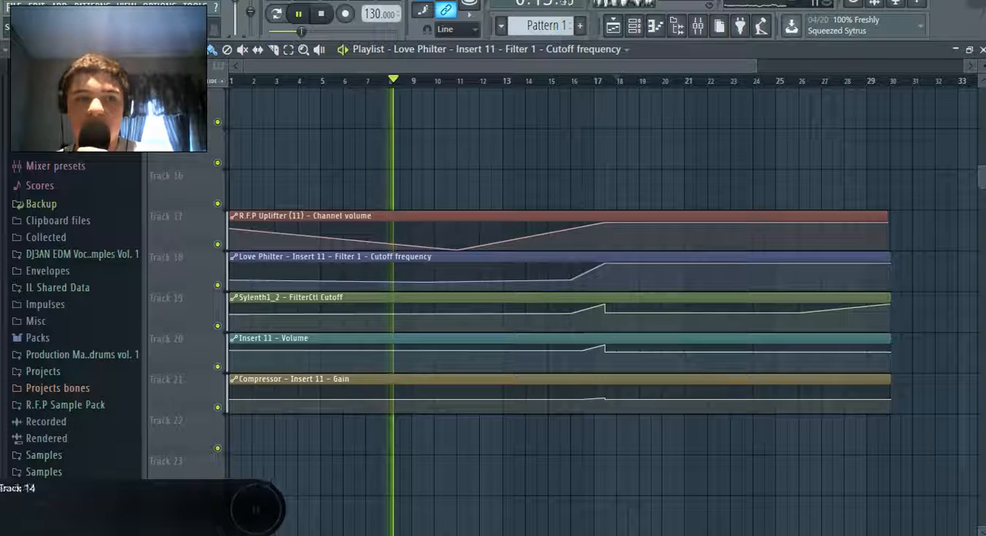
{"action": "left_click_drag", "start_coordinate": [756, 67], "coordinate": [962, 67]}
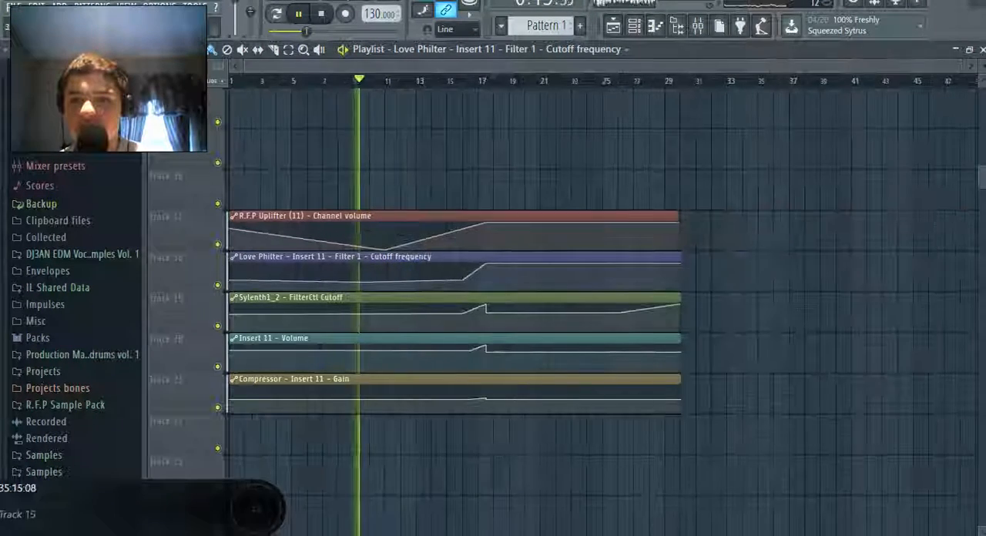
{"action": "left_click_drag", "start_coordinate": [982, 177], "coordinate": [982, 130]}
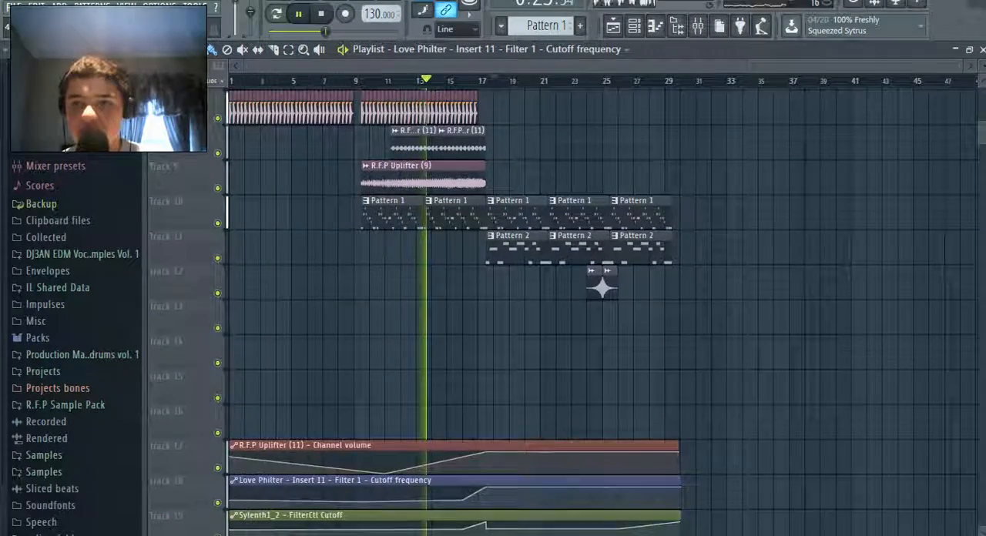
{"action": "left_click_drag", "start_coordinate": [963, 66], "coordinate": [691, 66]}
{"action": "scroll", "coordinate": [601, 301], "scroll_direction": "up", "scroll_amount": 1}
{"action": "scroll", "coordinate": [601, 301], "scroll_direction": "up", "scroll_amount": 5}
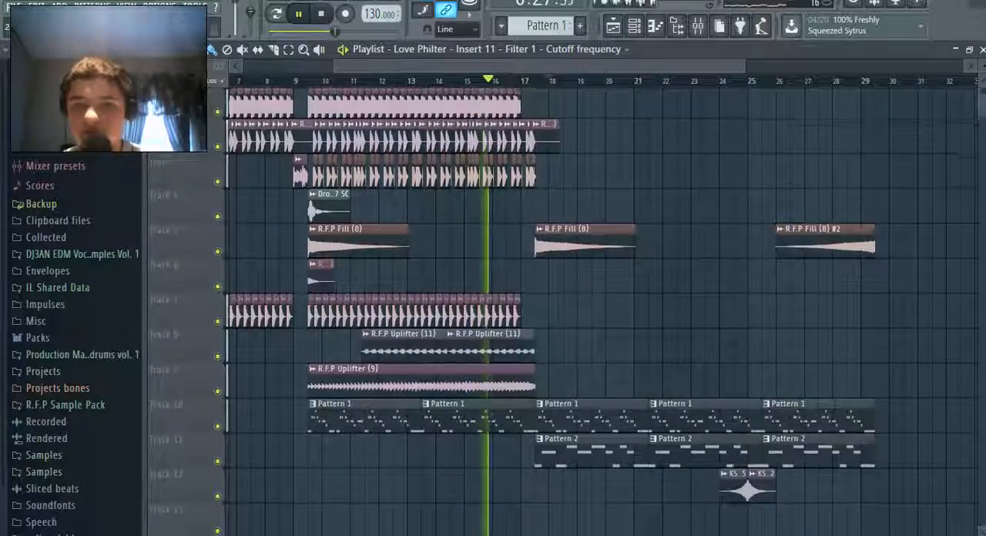
{"action": "scroll", "coordinate": [601, 300], "scroll_direction": "down", "scroll_amount": 3}
{"action": "left_click", "coordinate": [14, 6]}
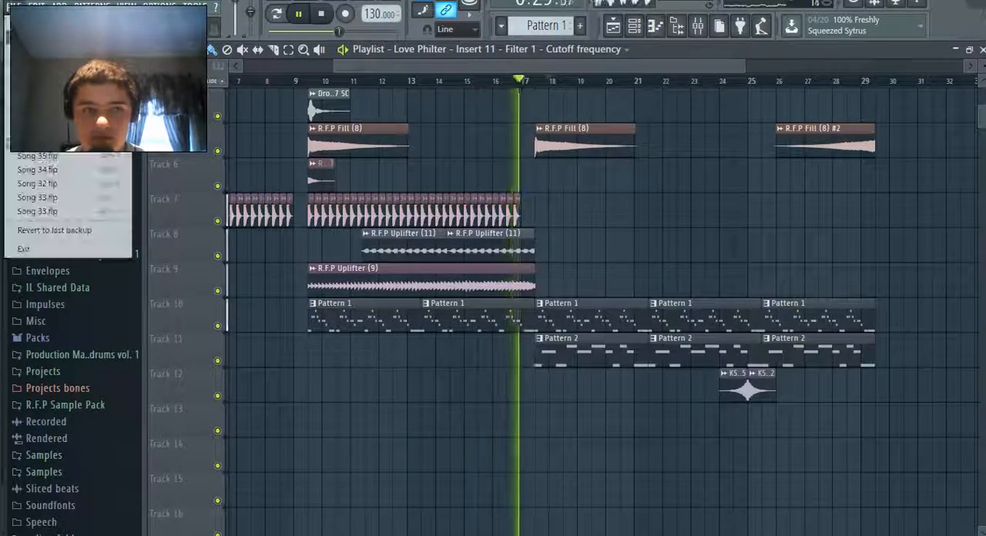
{"action": "left_click", "coordinate": [28, 63]}
Set the Insert 13 volume to 39% (-16.1 dB) in the mixer during playback, and return to the playlist
{"action": "scroll", "coordinate": [601, 300], "scroll_direction": "down", "scroll_amount": 9}
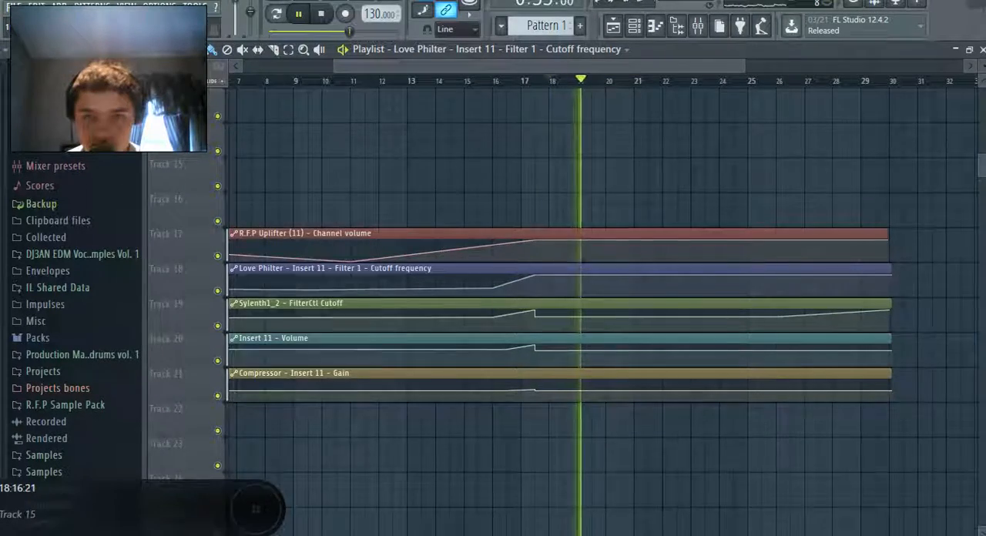
{"action": "scroll", "coordinate": [601, 300], "scroll_direction": "up", "scroll_amount": 5}
{"action": "key", "text": "F9"}
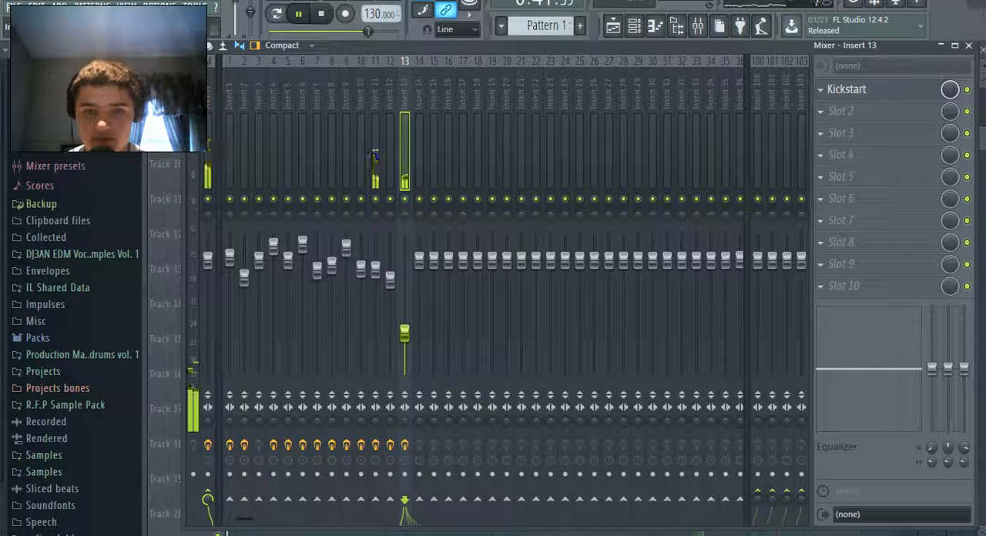
{"action": "key", "text": "F9"}
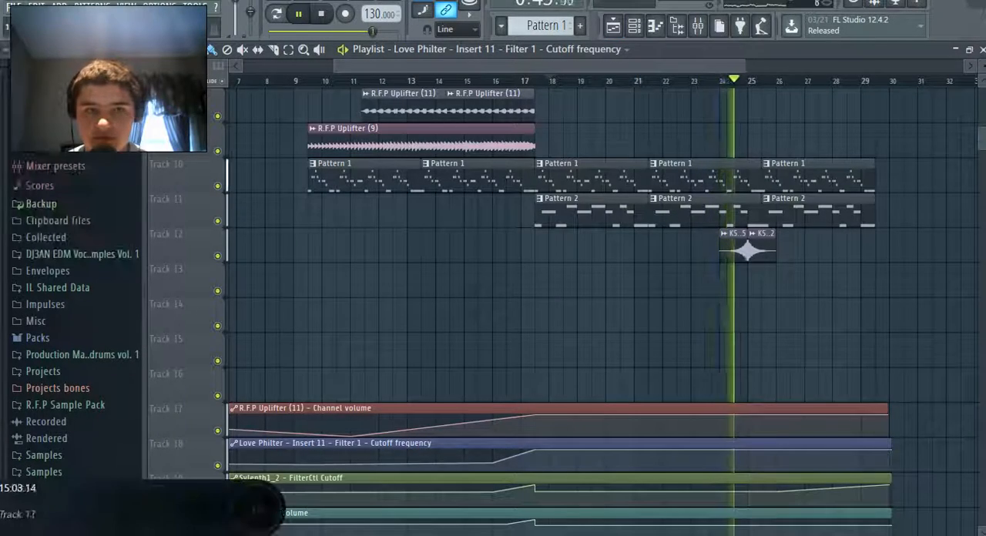
{"action": "key", "text": "F9"}
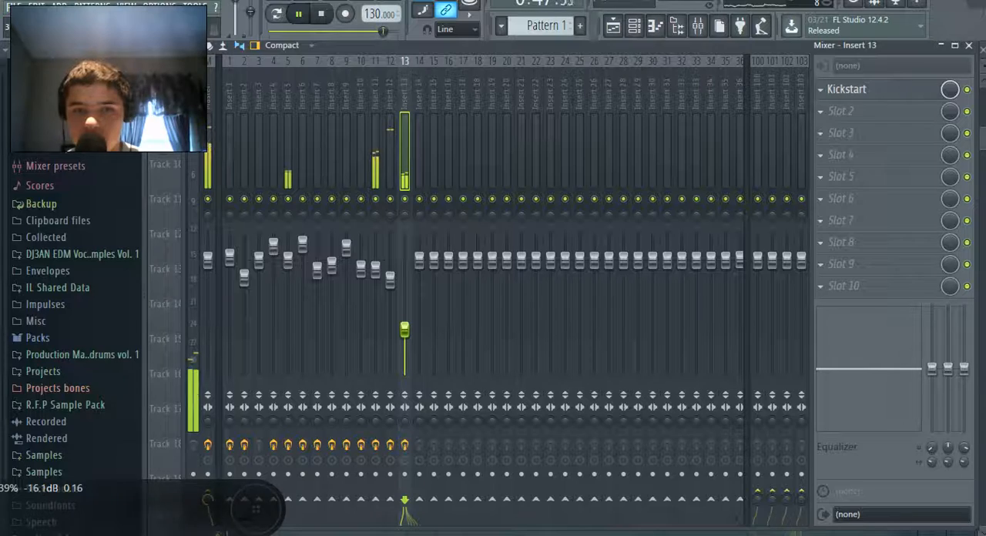
{"action": "key", "text": "F9"}
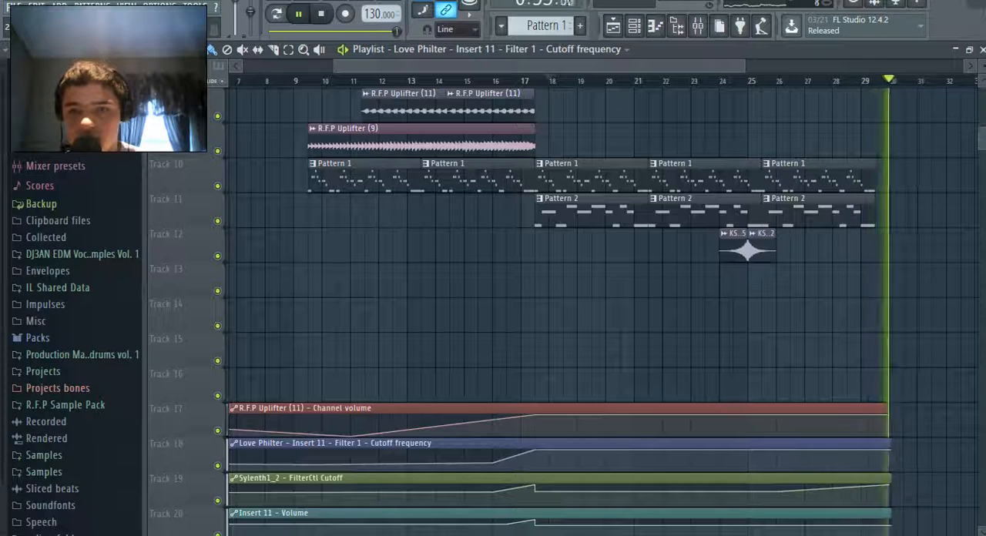
Place another R.F.P Fill (8) clip on track 5 directly after the reversed fill, and play the song from about bar 29
{"action": "scroll", "coordinate": [540, 308], "scroll_direction": "up", "scroll_amount": 3}
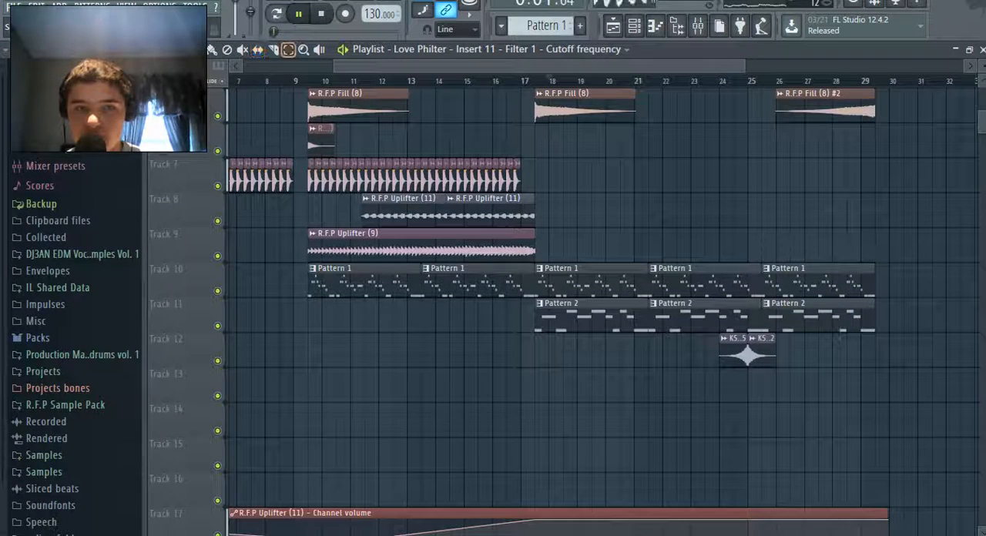
{"action": "left_click_drag", "start_coordinate": [887, 320], "coordinate": [607, 281]}
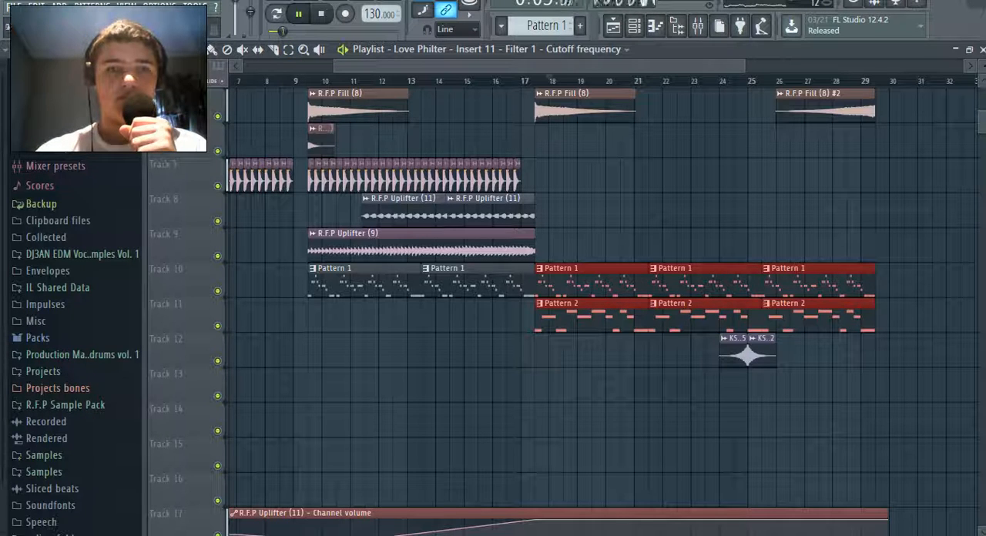
{"action": "left_click", "coordinate": [586, 108]}
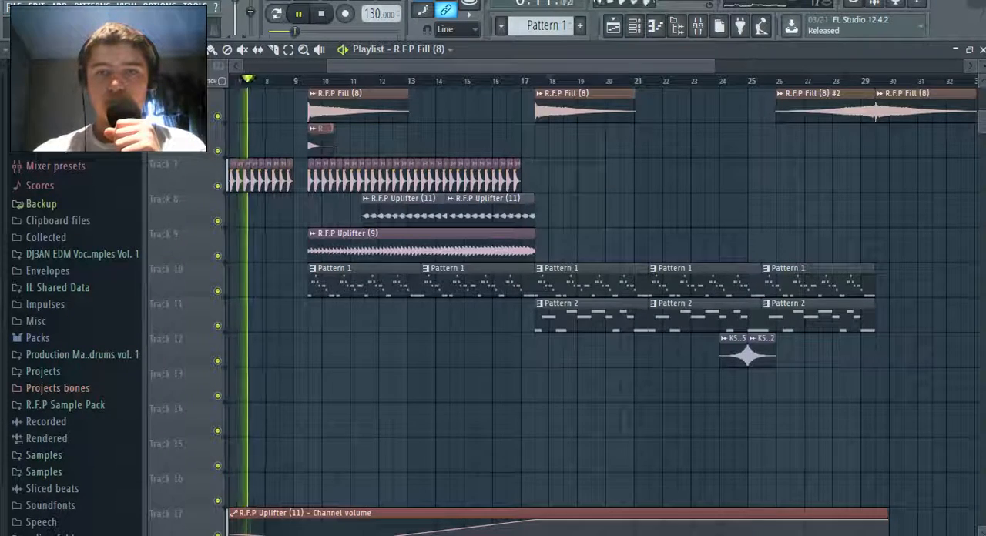
{"action": "left_click_drag", "start_coordinate": [712, 66], "coordinate": [742, 66]}
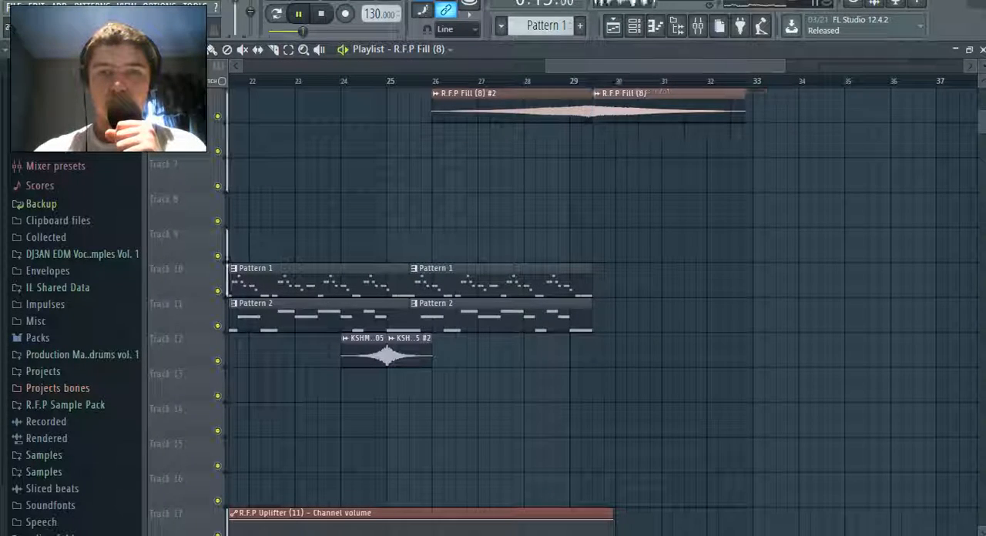
{"action": "left_click", "coordinate": [565, 80]}
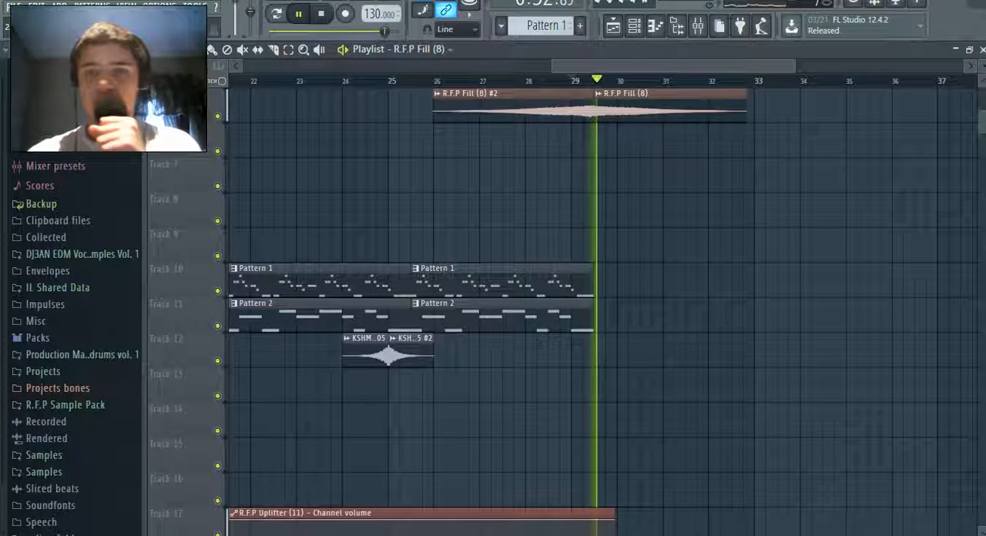
Append two more Pattern 1 clips on track 10 and two more Pattern 2 clips on track 11, extending both to about bar 37
{"action": "left_click", "coordinate": [566, 281]}
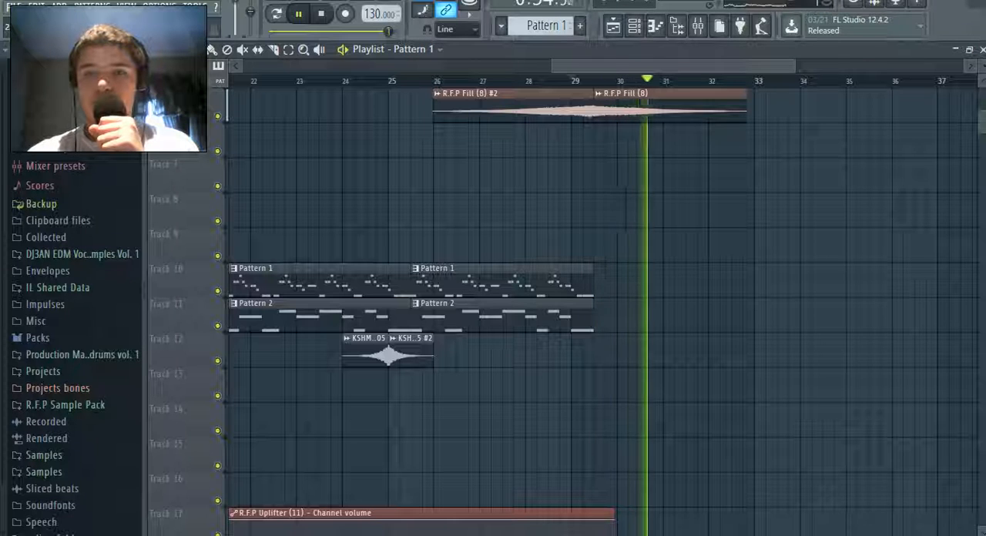
{"action": "left_click", "coordinate": [601, 282]}
{"action": "left_click", "coordinate": [567, 316]}
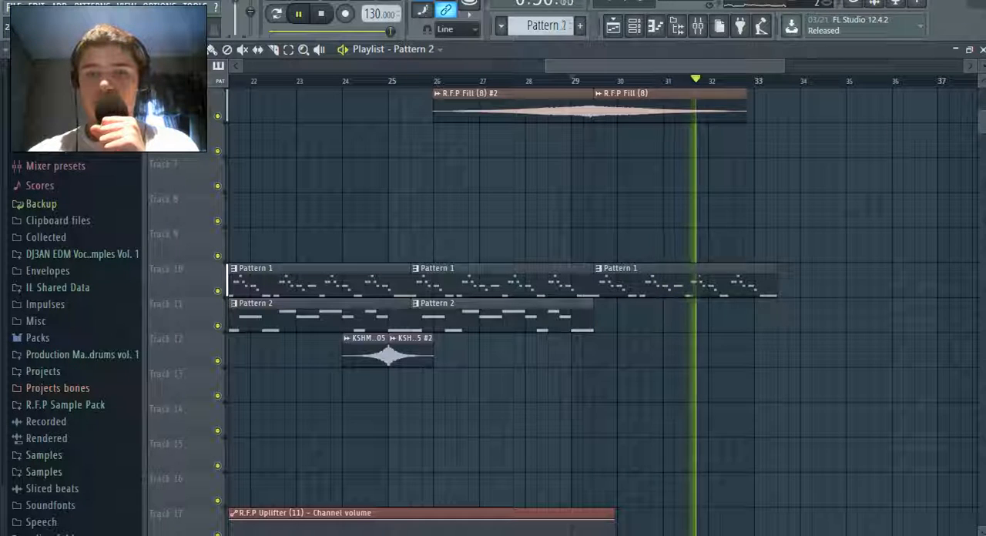
{"action": "left_click", "coordinate": [601, 317]}
{"action": "left_click", "coordinate": [795, 281]}
{"action": "right_click", "coordinate": [795, 282]}
{"action": "left_click", "coordinate": [753, 282]}
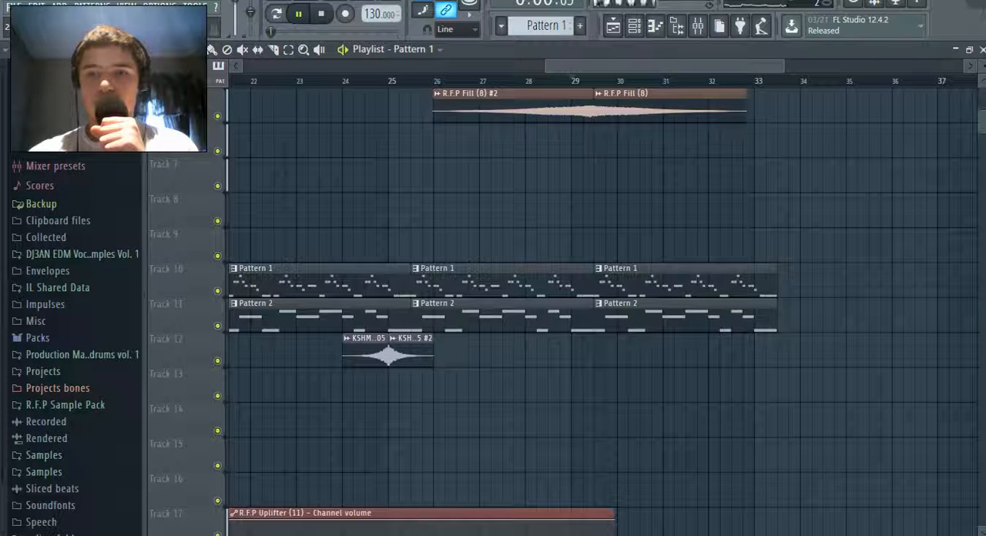
{"action": "left_click", "coordinate": [788, 278]}
{"action": "left_click", "coordinate": [790, 315]}
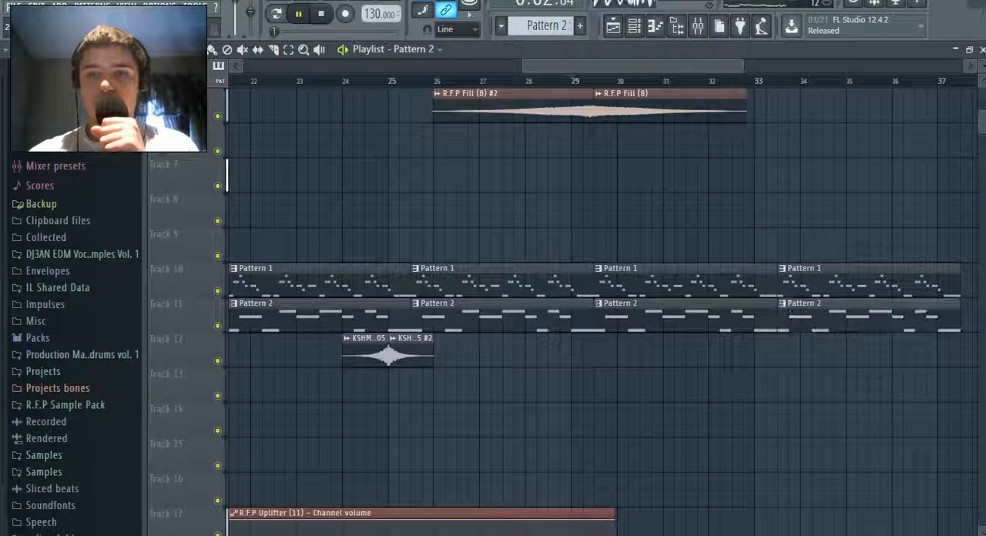
Add one more clip each of Pattern 1 and Pattern 2 starting at about bar 37, and save the project
{"action": "scroll", "coordinate": [790, 315], "scroll_direction": "right", "scroll_amount": 4}
{"action": "left_click", "coordinate": [593, 280]}
{"action": "left_click", "coordinate": [641, 281]}
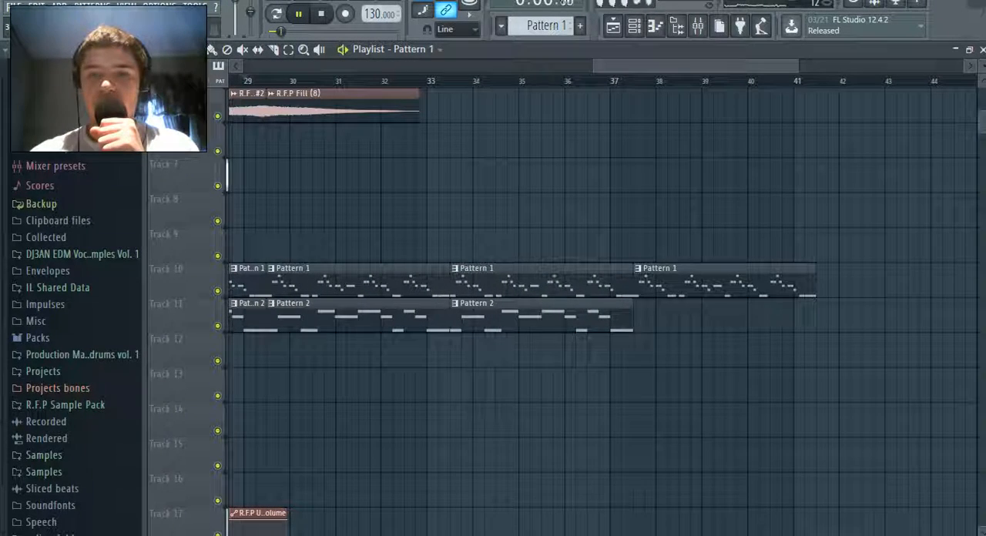
{"action": "left_click", "coordinate": [641, 315]}
{"action": "key", "text": "ctrl+s"}
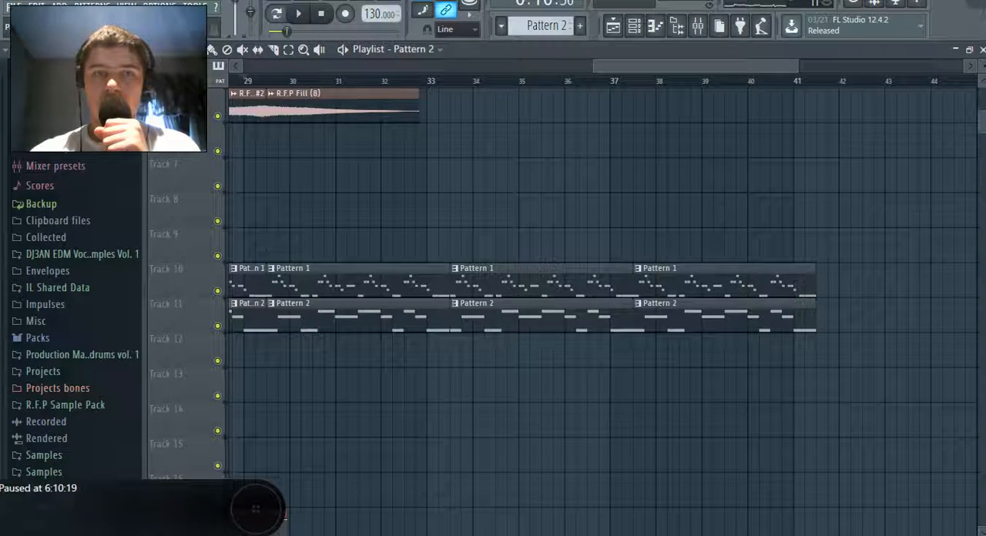
Play the song through the transition at about bar 29 and examine the fill, pattern and automation clips around it
{"action": "left_click_drag", "start_coordinate": [594, 66], "coordinate": [463, 66]}
{"action": "key", "text": "space"}
{"action": "scroll", "coordinate": [601, 308], "scroll_direction": "down", "scroll_amount": 6}
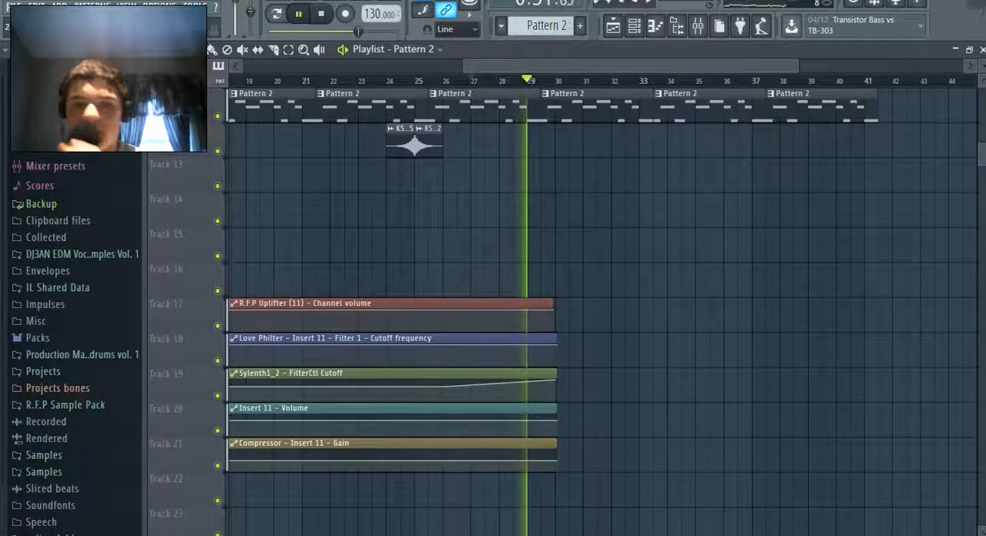
{"action": "scroll", "coordinate": [601, 308], "scroll_direction": "up", "scroll_amount": 4}
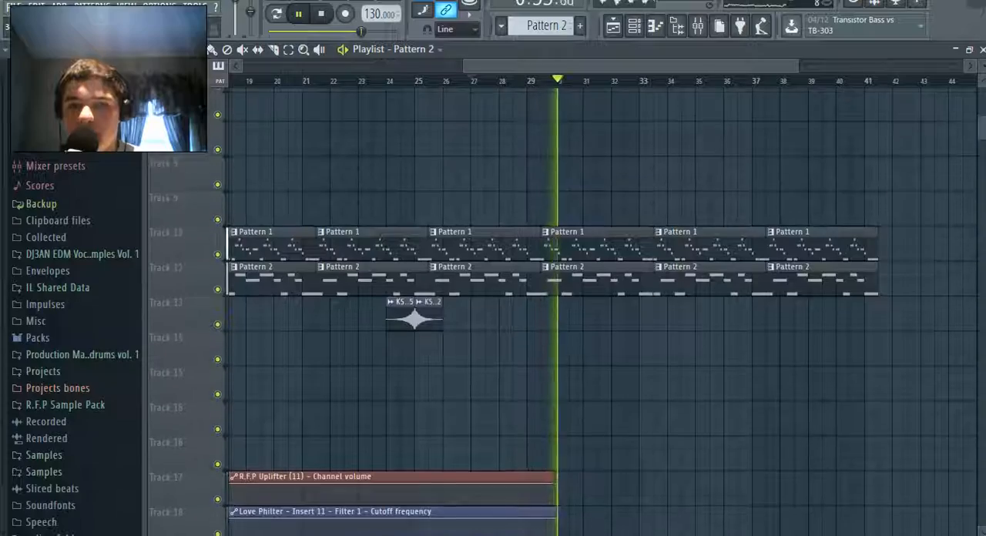
{"action": "scroll", "coordinate": [601, 308], "scroll_direction": "up", "scroll_amount": 4}
{"action": "scroll", "coordinate": [601, 308], "scroll_direction": "down", "scroll_amount": 5}
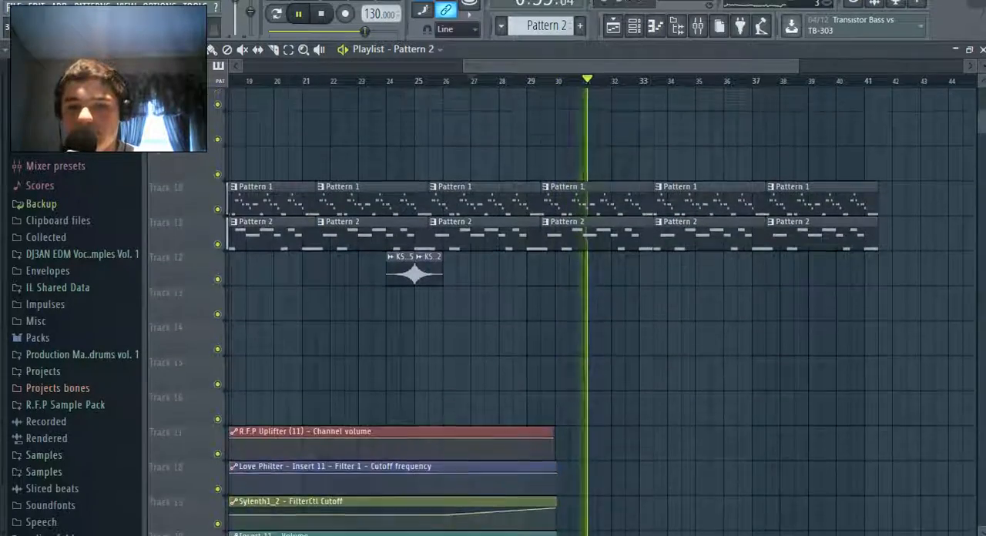
{"action": "scroll", "coordinate": [601, 308], "scroll_direction": "up", "scroll_amount": 6}
{"action": "scroll", "coordinate": [601, 308], "scroll_direction": "down", "scroll_amount": 3}
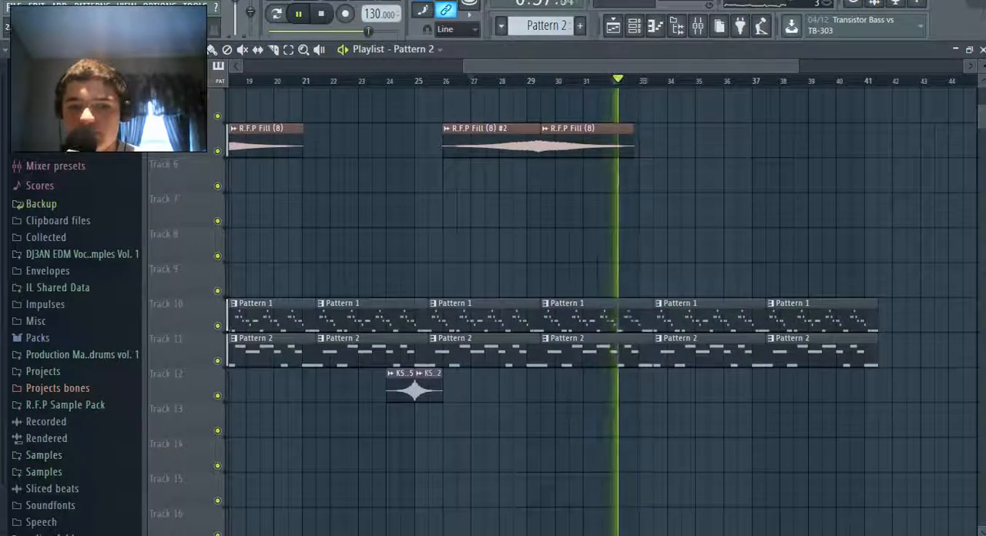
Replace the R.F.P Fill (8) clip after the reversed fill with KSHMR Short Sweep 05 #2 on track 12, starting where the reversed fill ends
{"action": "left_click", "coordinate": [431, 385]}
{"action": "right_click", "coordinate": [587, 142]}
{"action": "left_click", "coordinate": [518, 387]}
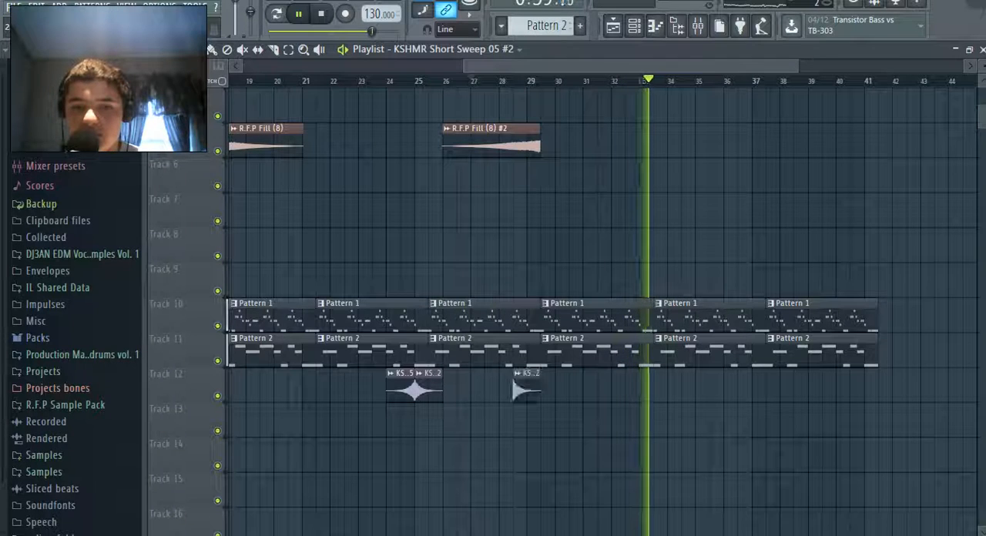
{"action": "left_click", "coordinate": [510, 80]}
{"action": "left_click_drag", "start_coordinate": [526, 390], "coordinate": [553, 389]}
{"action": "left_click", "coordinate": [528, 80]}
Save the project and pause the playback at about bar 29
{"action": "left_click", "coordinate": [14, 7]}
{"action": "left_click", "coordinate": [28, 61]}
{"action": "left_click", "coordinate": [14, 7]}
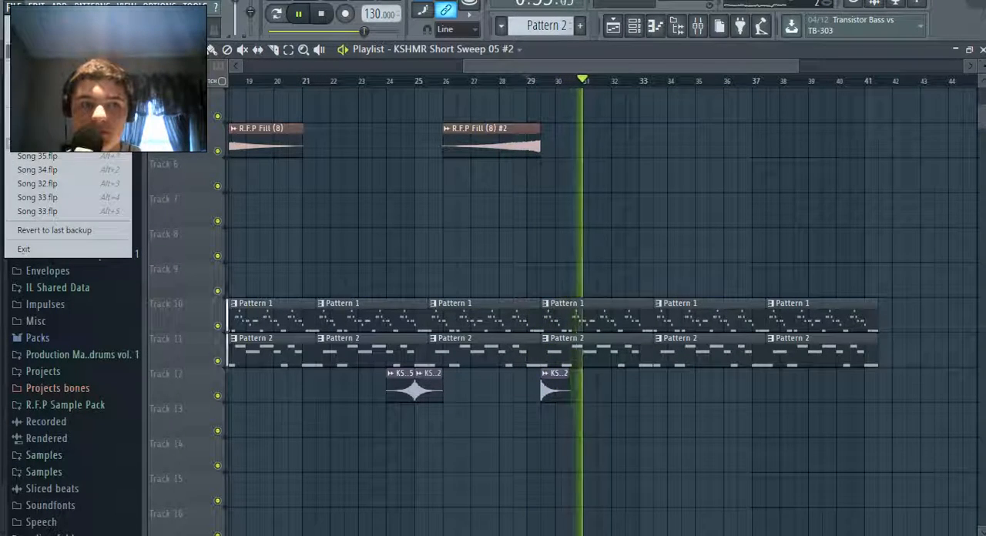
{"action": "left_click", "coordinate": [27, 61]}
{"action": "key", "text": "space"}
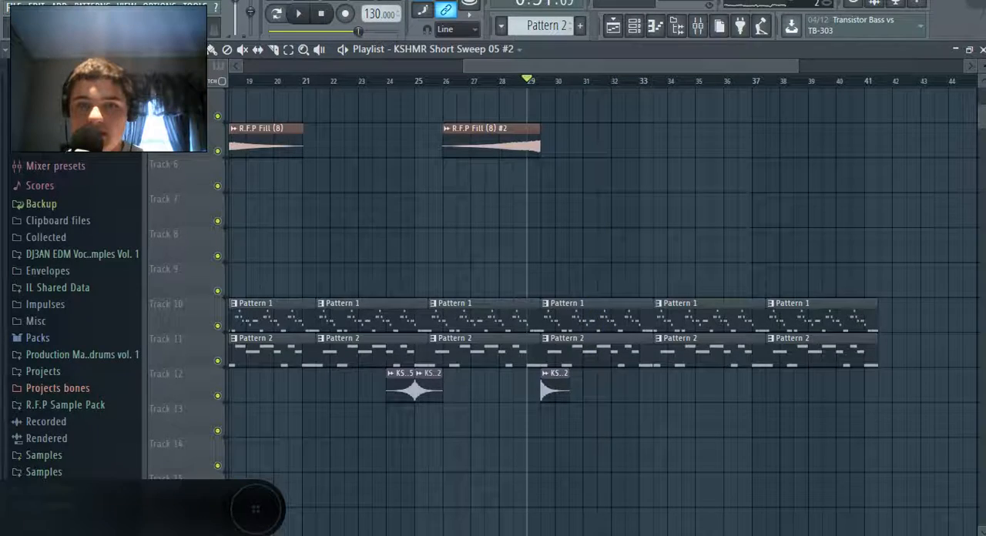
Add WA Big Snare1 from the Big Snares samples to track 6, starting where the reversed R.F.P Fill (8) #2 clip ends
{"action": "scroll", "coordinate": [44, 400], "scroll_direction": "down", "scroll_amount": 2}
{"action": "left_click", "coordinate": [44, 432]}
{"action": "scroll", "coordinate": [44, 432], "scroll_direction": "down", "scroll_amount": 7}
{"action": "scroll", "coordinate": [69, 219], "scroll_direction": "down", "scroll_amount": 10}
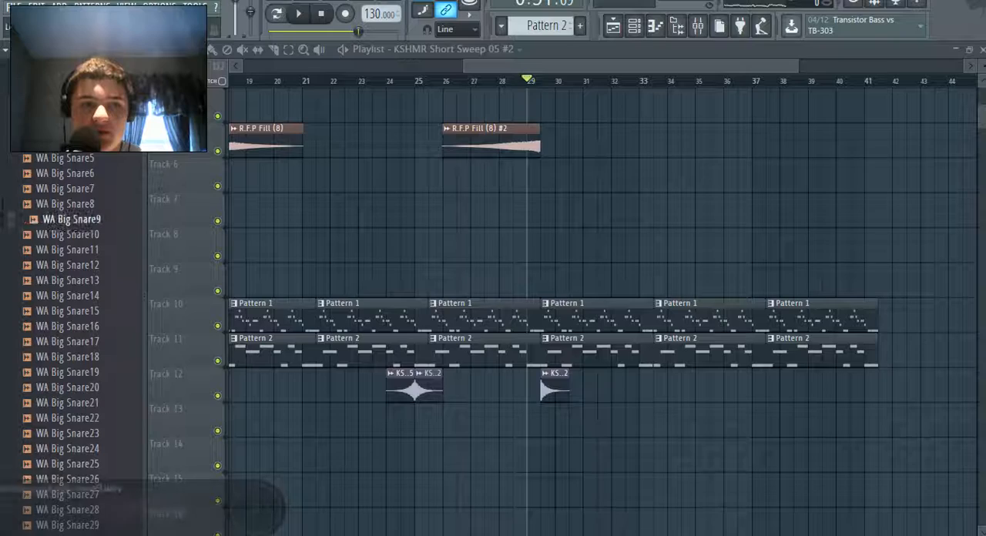
{"action": "scroll", "coordinate": [69, 219], "scroll_direction": "down", "scroll_amount": 10}
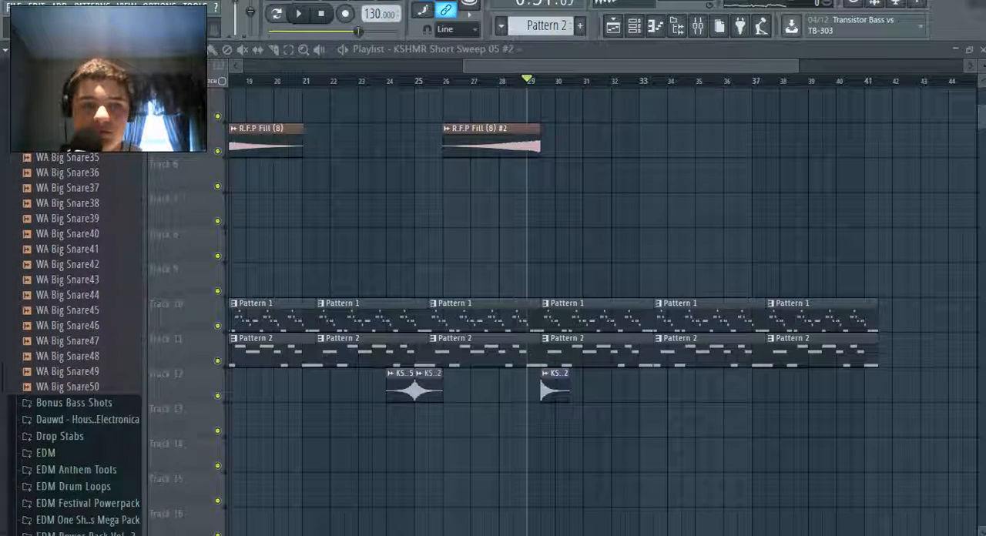
{"action": "scroll", "coordinate": [73, 339], "scroll_direction": "up", "scroll_amount": 20}
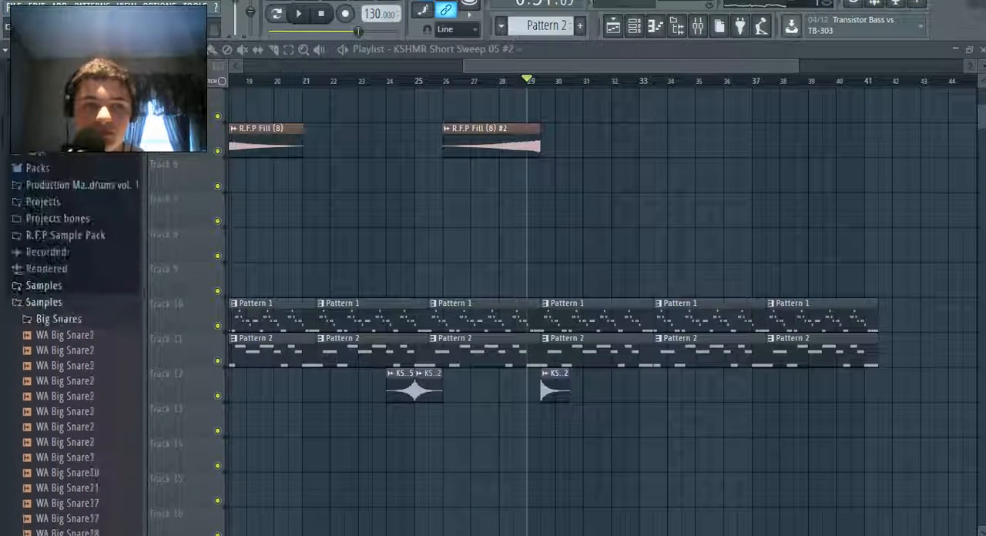
{"action": "scroll", "coordinate": [73, 339], "scroll_direction": "down", "scroll_amount": 3}
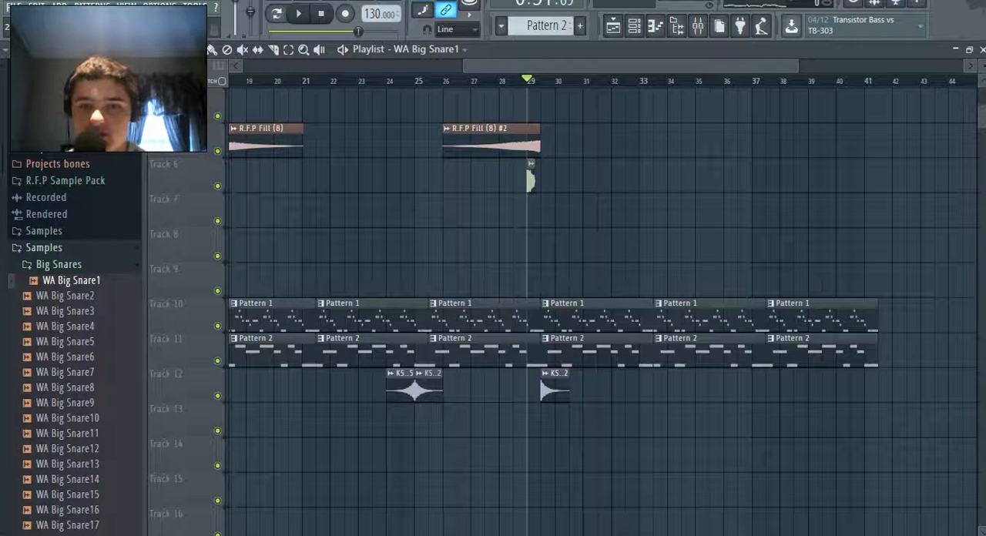
{"action": "left_click_drag", "start_coordinate": [798, 66], "coordinate": [599, 66]}
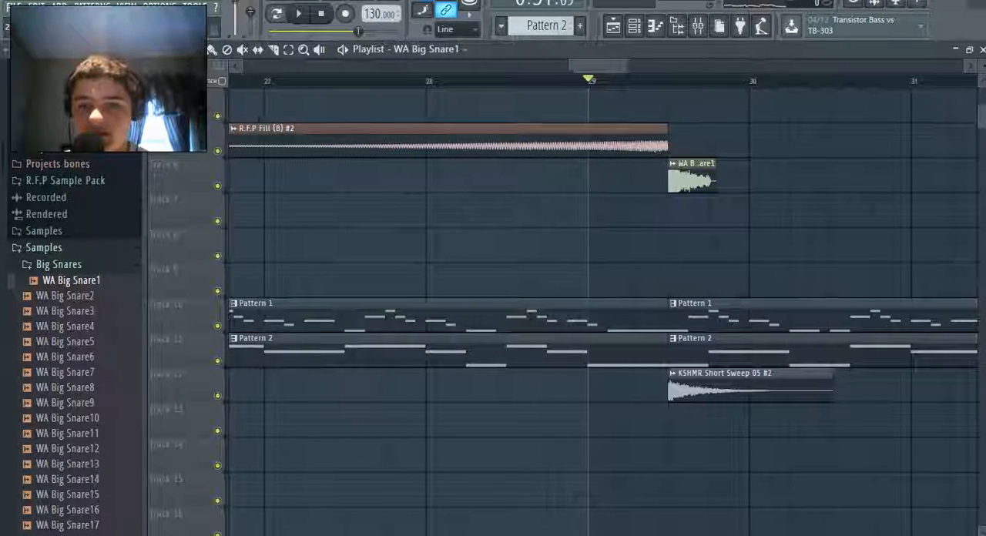
Route the WA Big Snare1 channel to mixer insert 14 during playback and lower that insert's fader
{"action": "key", "text": "space"}
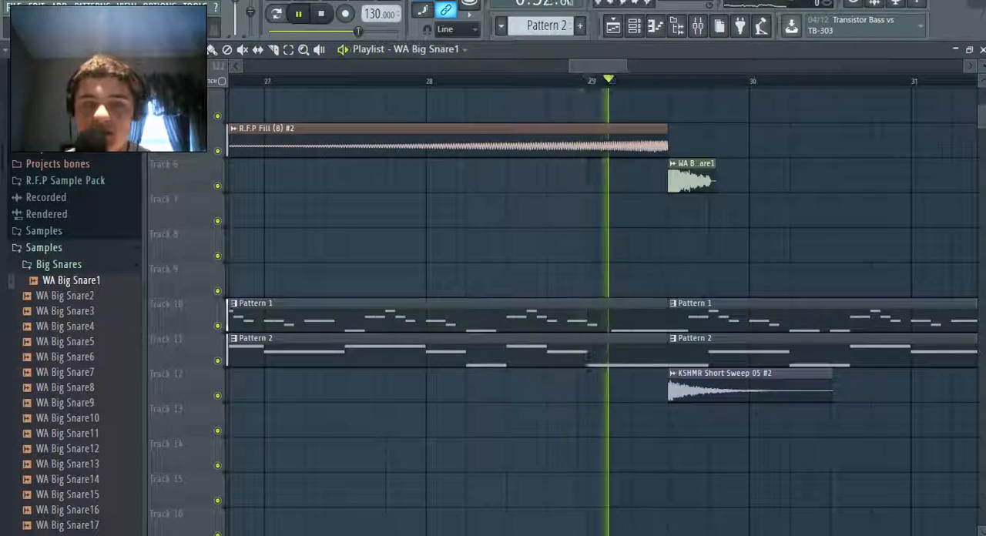
{"action": "key", "text": "F9"}
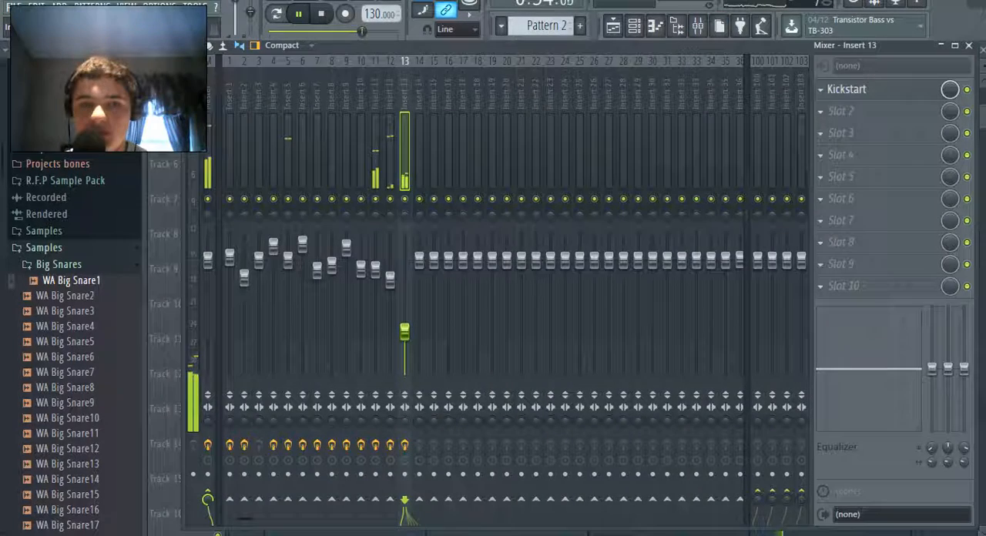
{"action": "key", "text": "F6"}
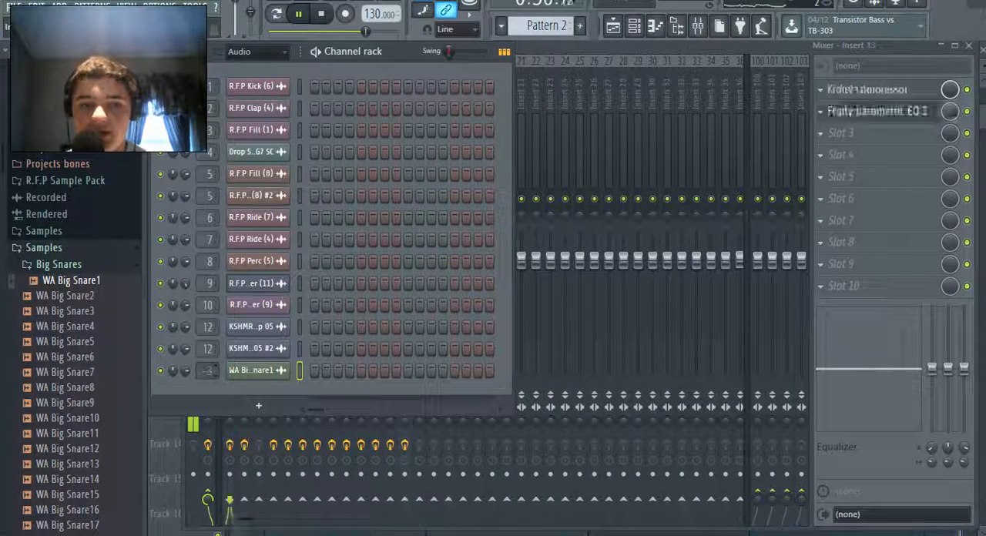
{"action": "left_click_drag", "start_coordinate": [208, 371], "coordinate": [207, 341]}
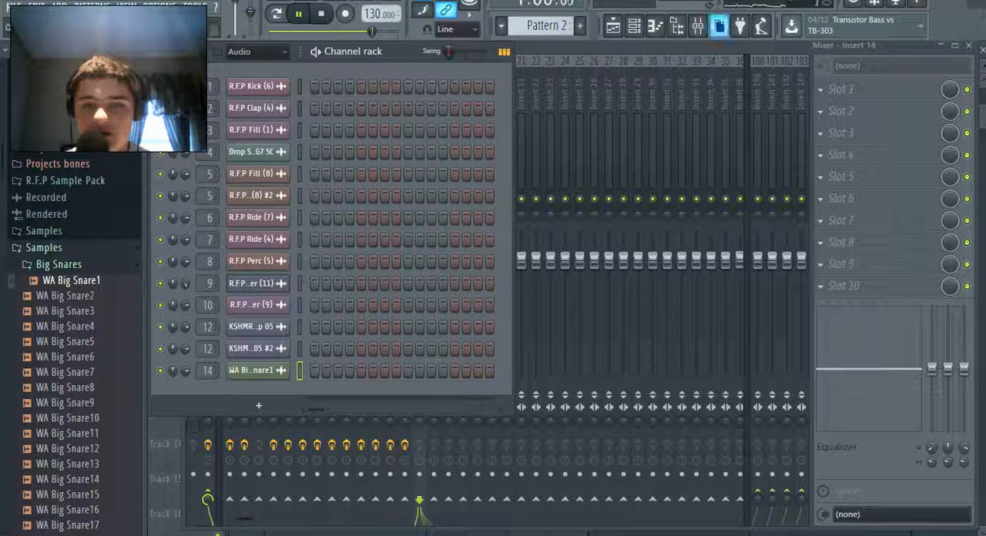
{"action": "key", "text": "F6"}
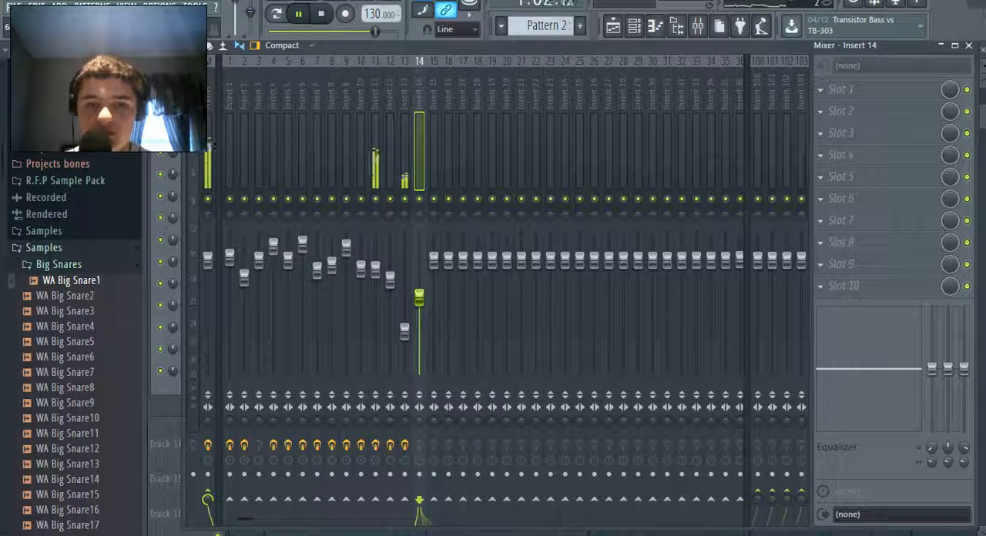
Replay the transition around bar 29 and lower the Insert 14 fader slightly further to balance the snare
{"action": "key", "text": "F5"}
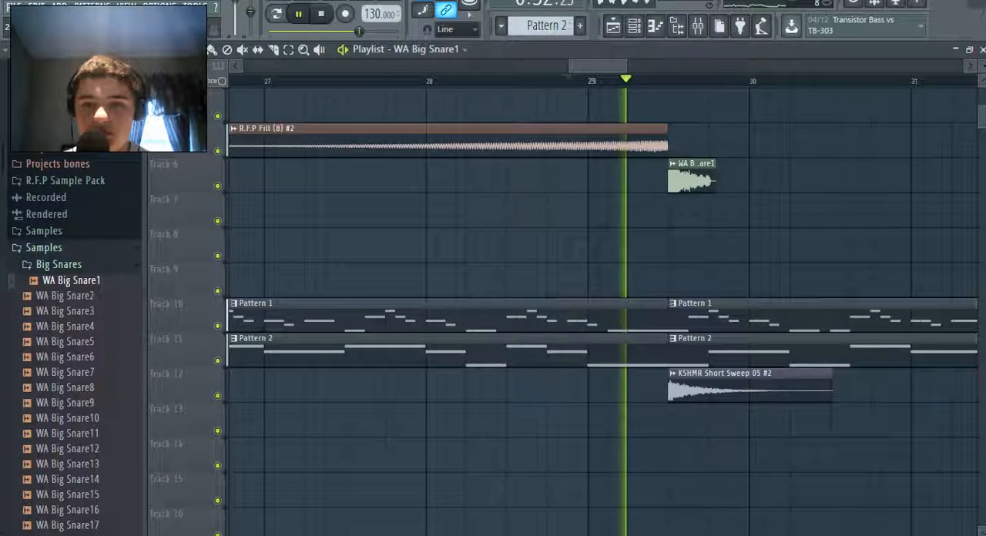
{"action": "key", "text": "F5"}
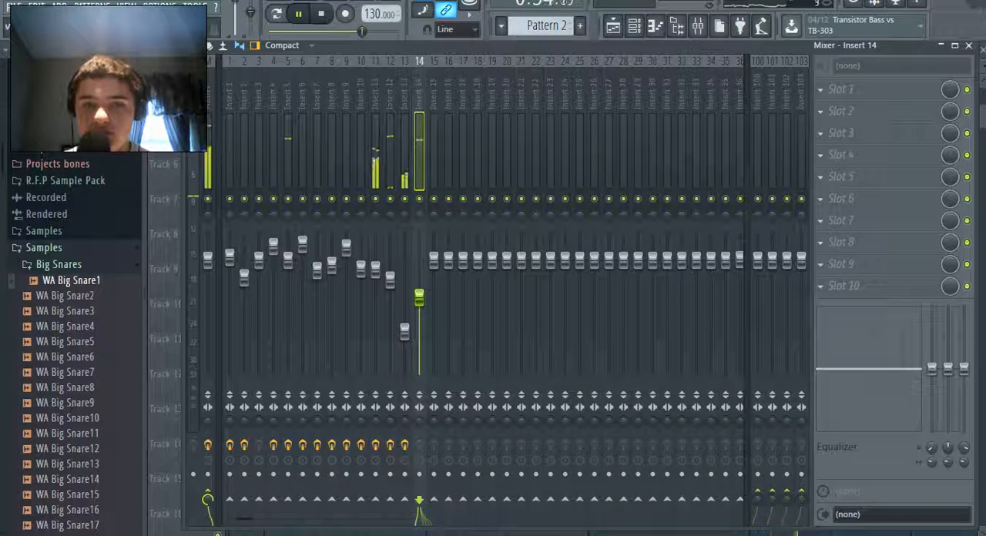
{"action": "key", "text": "F5"}
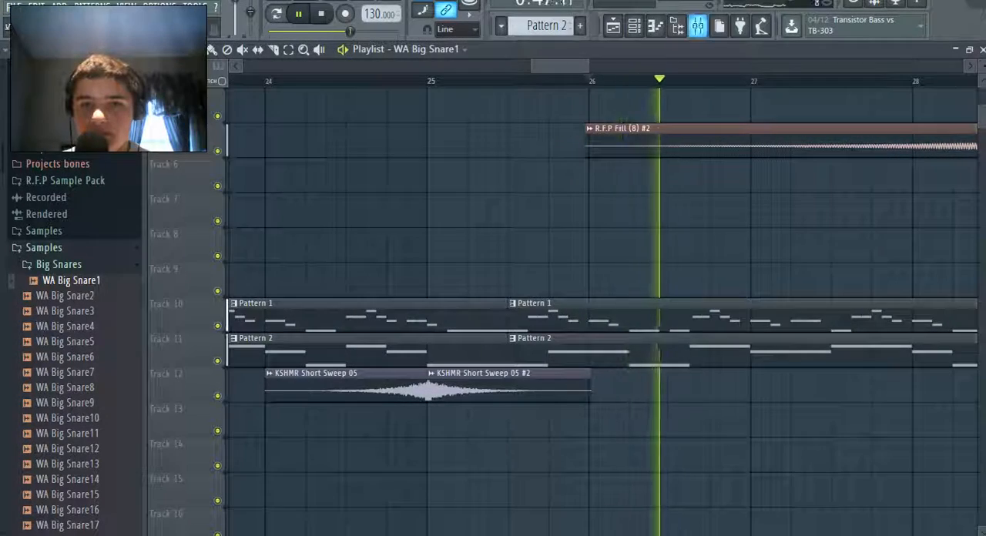
{"action": "key", "text": "F5"}
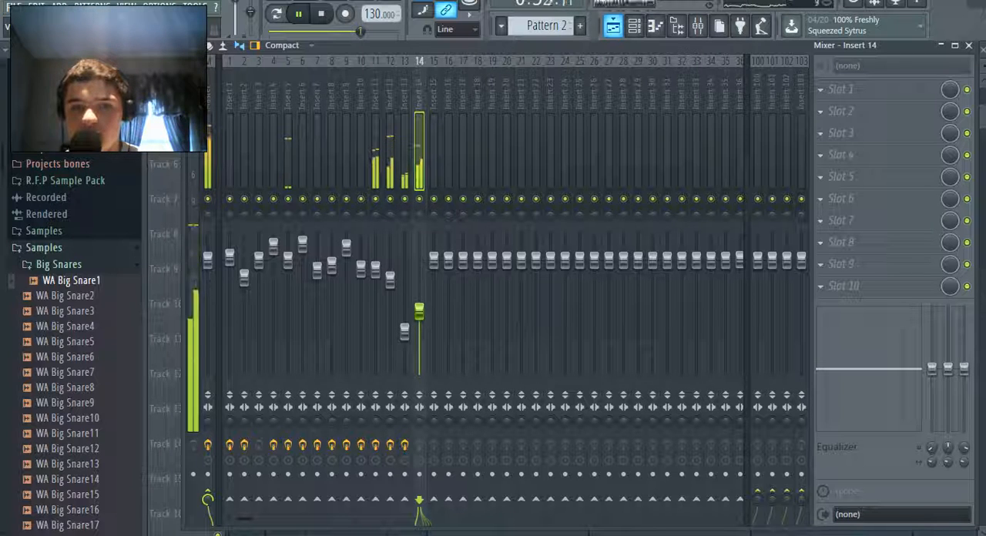
{"action": "key", "text": "F5"}
{"action": "key", "text": "F5"}
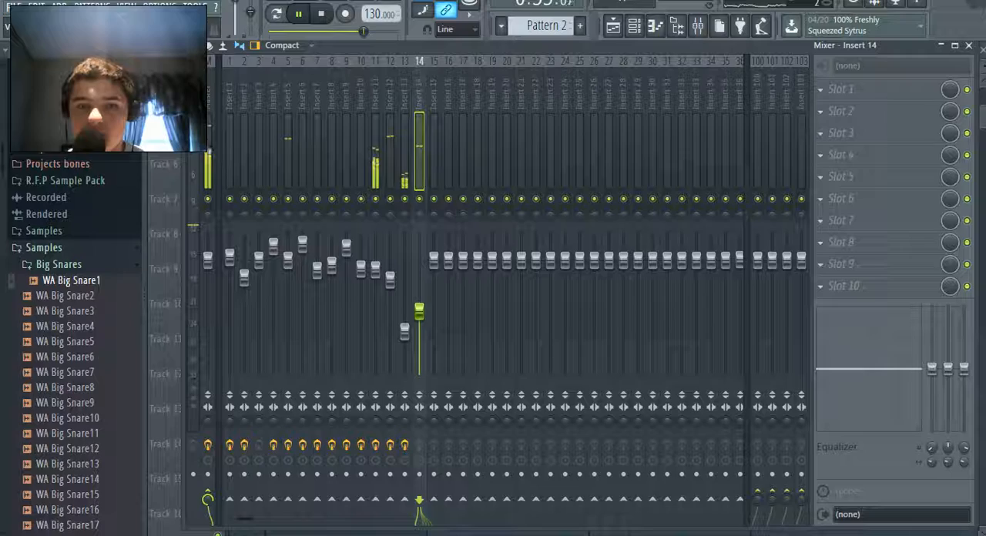
{"action": "key", "text": "F5"}
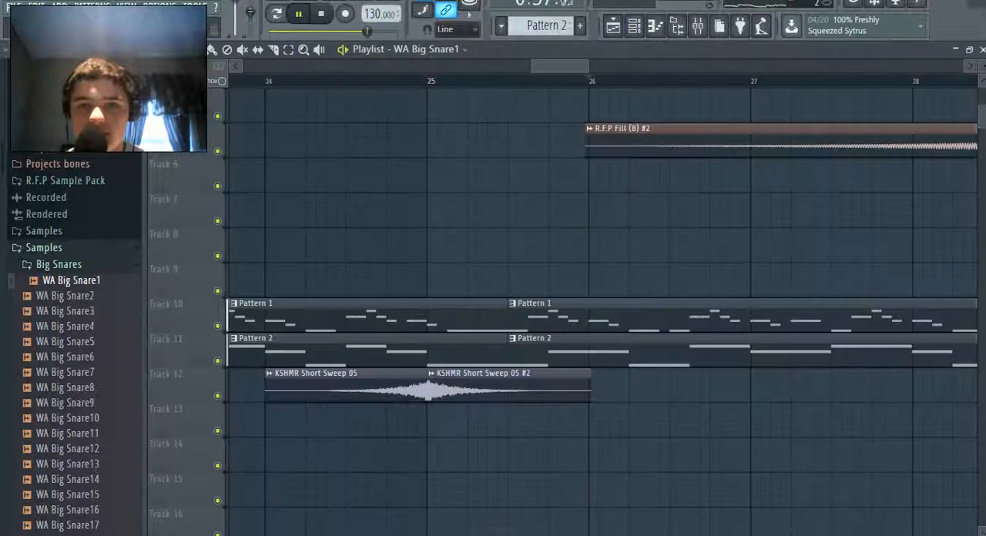
{"action": "scroll", "coordinate": [601, 301], "scroll_direction": "left", "scroll_amount": 1}
{"action": "scroll", "coordinate": [601, 300], "scroll_direction": "down", "scroll_amount": 3}
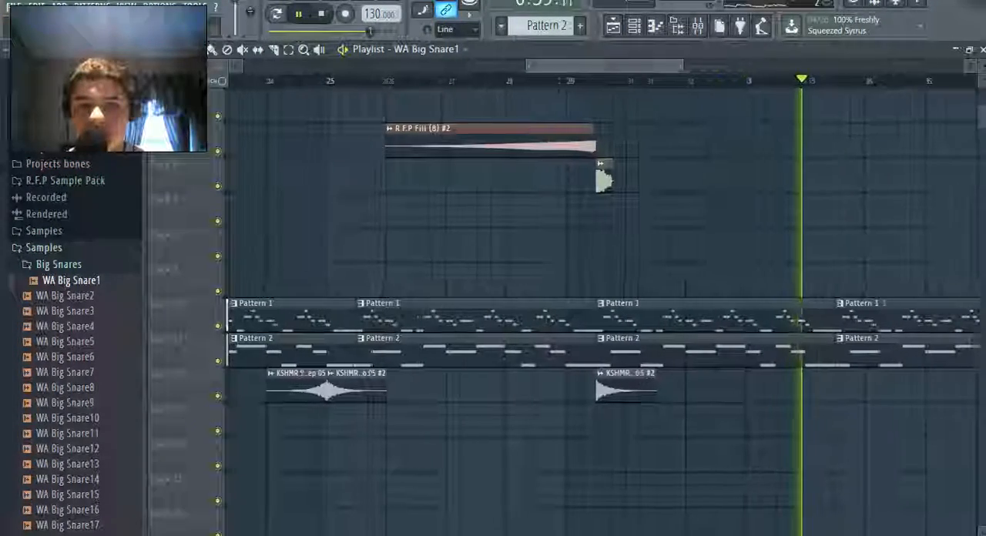
{"action": "left_click", "coordinate": [698, 26]}
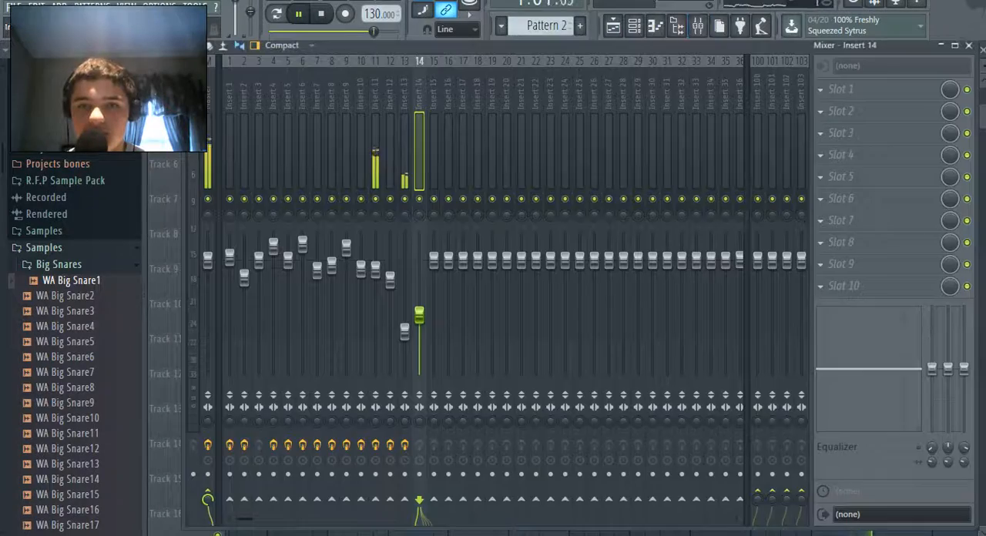
Load Fruity parametric EQ 2 in the first effect slot of Insert 14 and replay the section before the snare
{"action": "left_click", "coordinate": [821, 89]}
{"action": "left_click", "coordinate": [668, 17]}
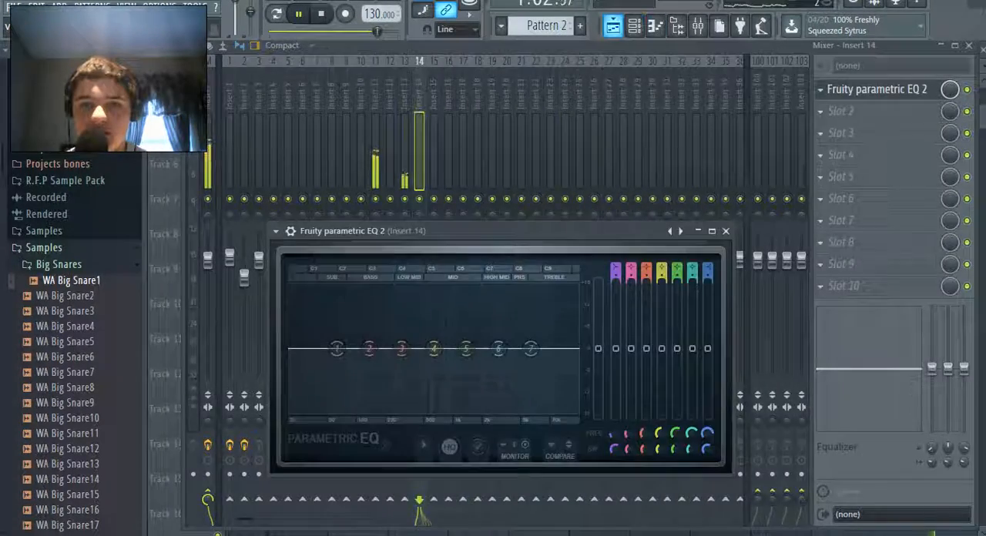
{"action": "left_click", "coordinate": [614, 26]}
{"action": "left_click", "coordinate": [504, 81]}
{"action": "left_click", "coordinate": [698, 26]}
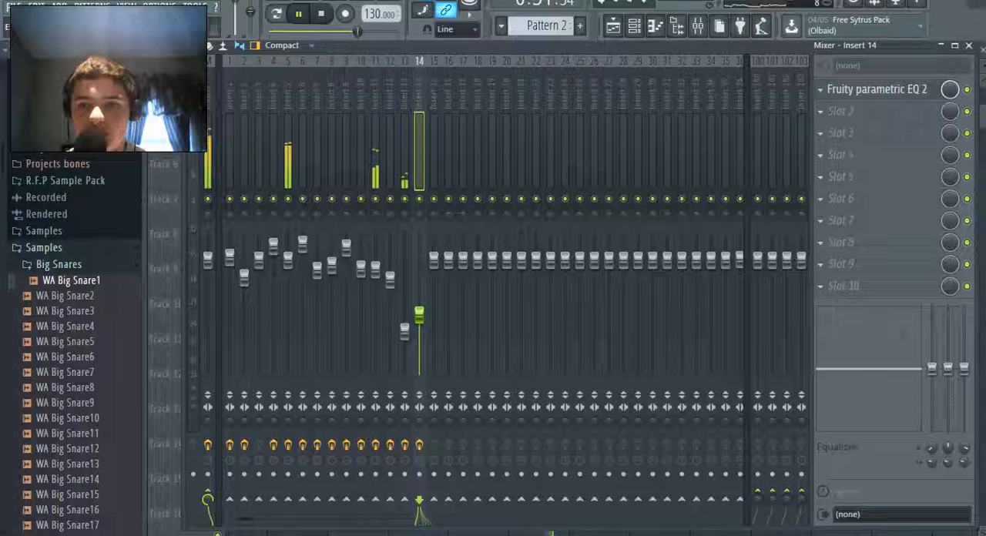
Turn EQ band 1 on Insert 14 into a steep low cut at about 100 Hz while replaying the snare hit
{"action": "left_click", "coordinate": [877, 90]}
{"action": "left_click_drag", "start_coordinate": [615, 269], "coordinate": [615, 276]}
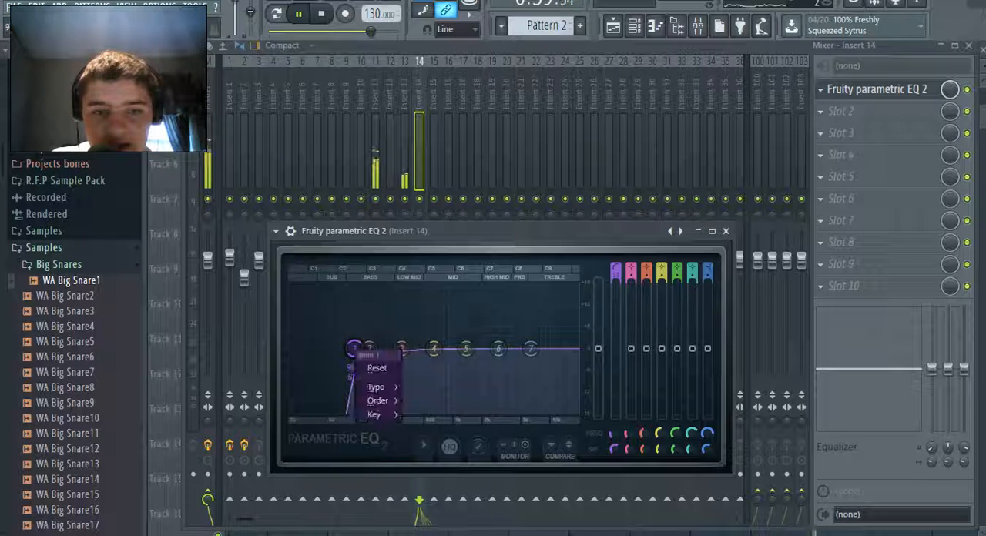
{"action": "key", "text": "F5"}
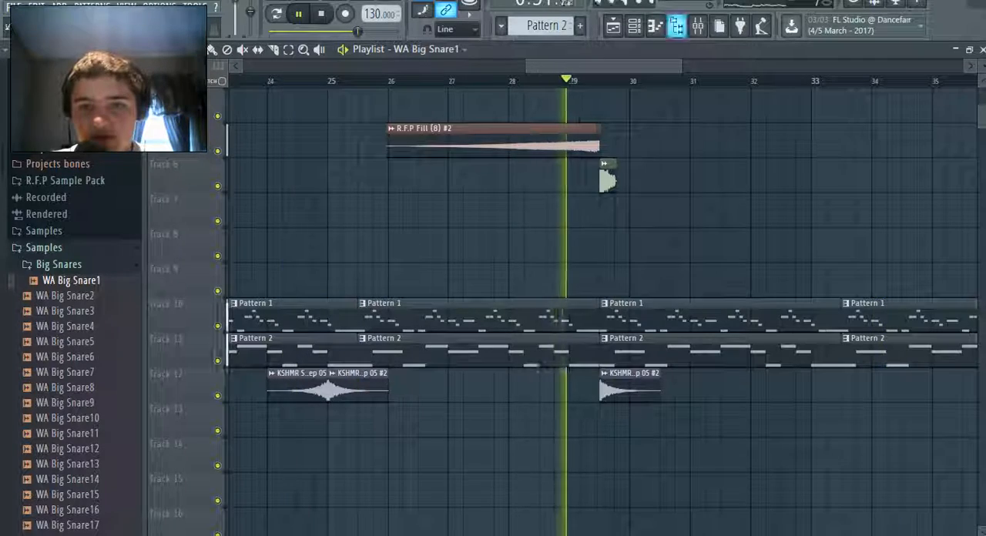
{"action": "key", "text": "F9"}
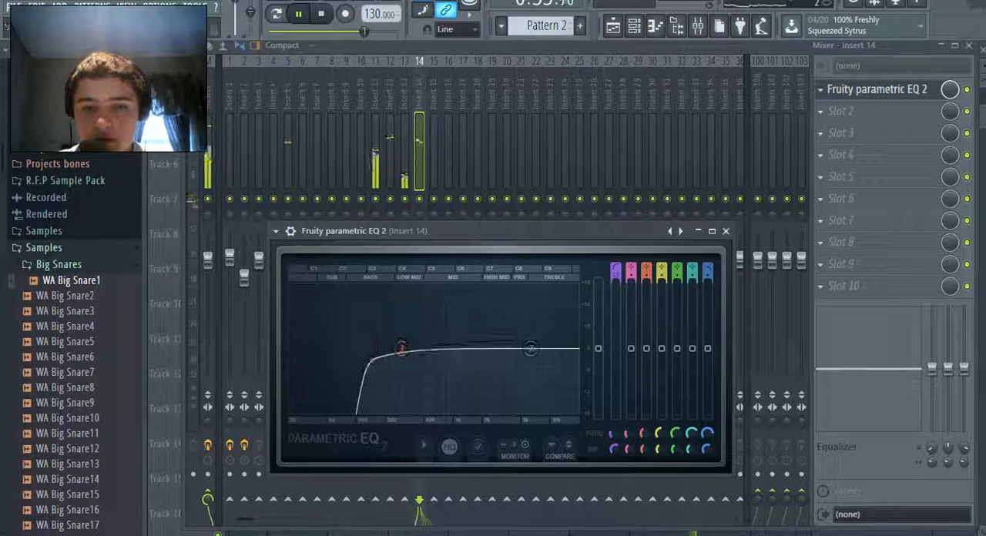
Disable bands 2 to 6 of the Insert 14 equalizer, leaving the low cut on band 1 active
{"action": "middle_click", "coordinate": [369, 348]}
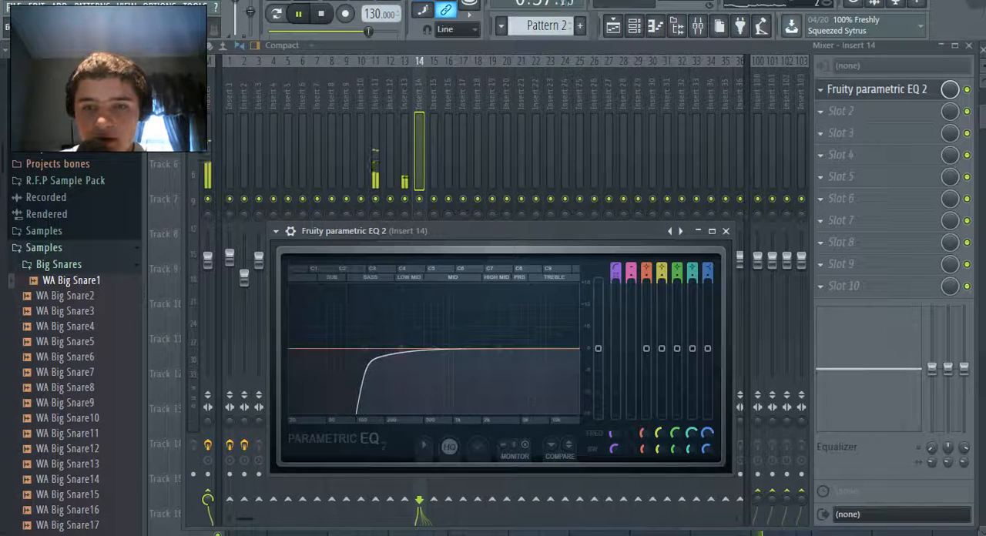
{"action": "middle_click", "coordinate": [434, 349]}
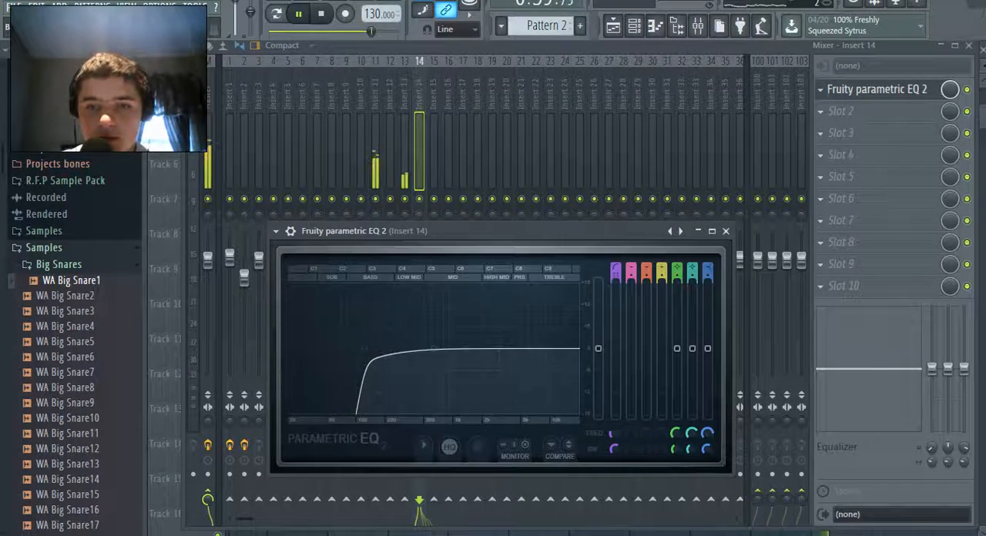
{"action": "middle_click", "coordinate": [466, 348]}
{"action": "middle_click", "coordinate": [499, 348]}
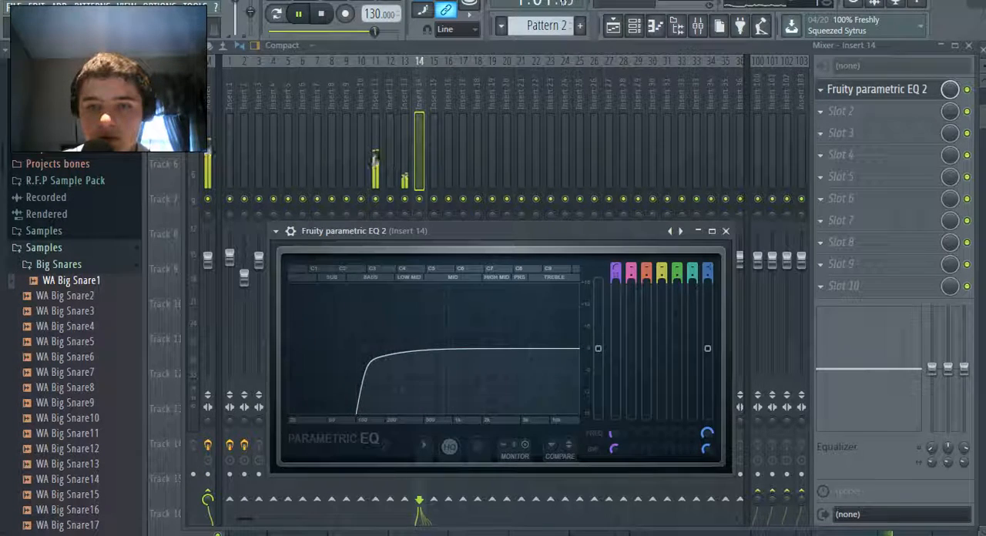
Replay the transition from bar 26, save the project and stop the playback
{"action": "left_click", "coordinate": [613, 26]}
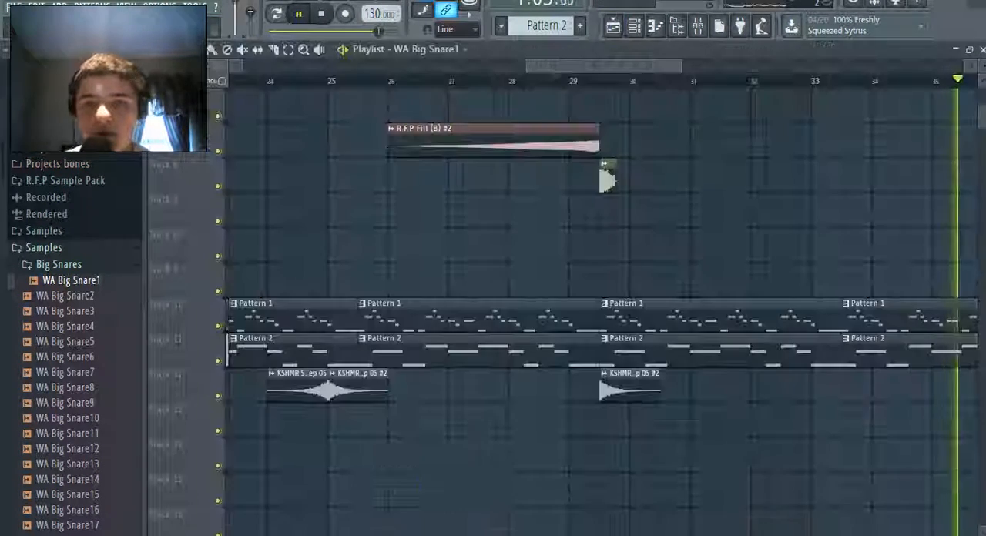
{"action": "left_click", "coordinate": [394, 80]}
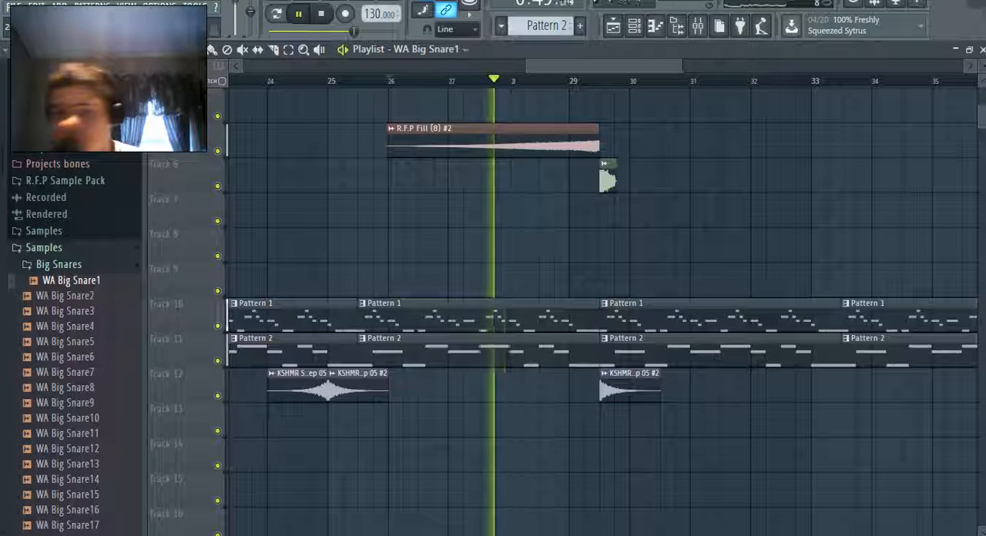
{"action": "left_click", "coordinate": [14, 7]}
{"action": "left_click", "coordinate": [28, 64]}
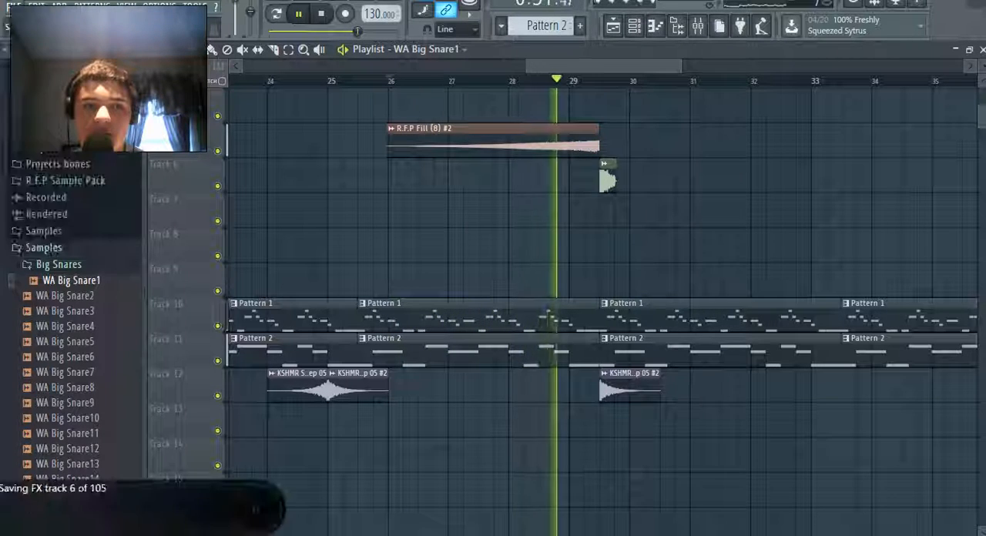
{"action": "key", "text": "space"}
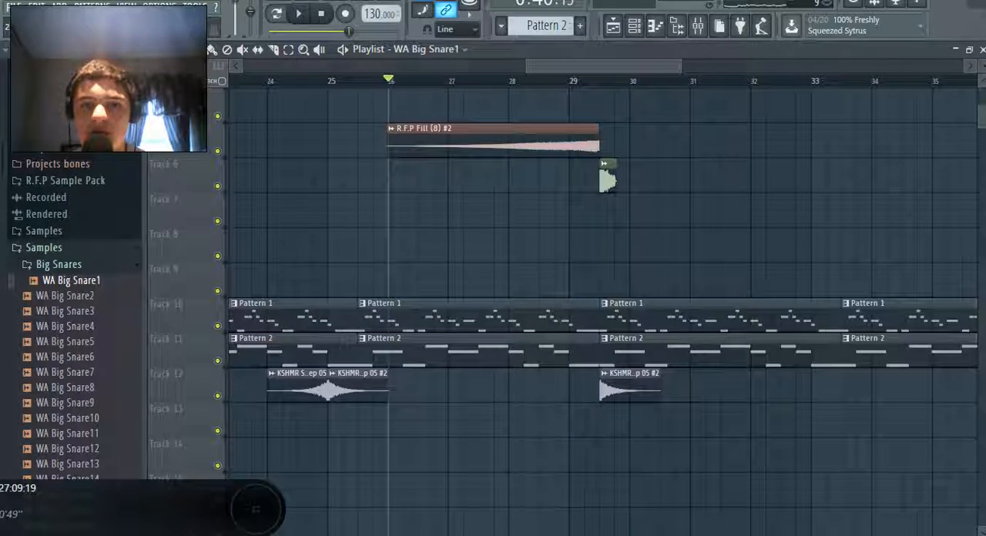
Review the whole arrangement across all playlist tracks, and save the project
{"action": "left_click_drag", "start_coordinate": [528, 66], "coordinate": [244, 67]}
{"action": "scroll", "coordinate": [724, 308], "scroll_direction": "right", "scroll_amount": 1}
{"action": "scroll", "coordinate": [724, 308], "scroll_direction": "left", "scroll_amount": 1}
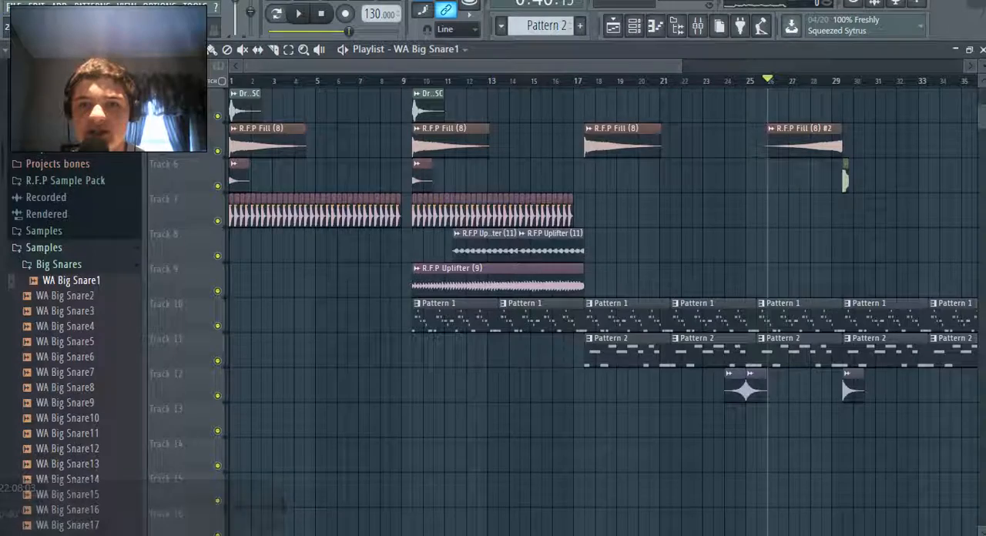
{"action": "scroll", "coordinate": [570, 308], "scroll_direction": "down", "scroll_amount": 3}
{"action": "scroll", "coordinate": [570, 308], "scroll_direction": "up", "scroll_amount": 3}
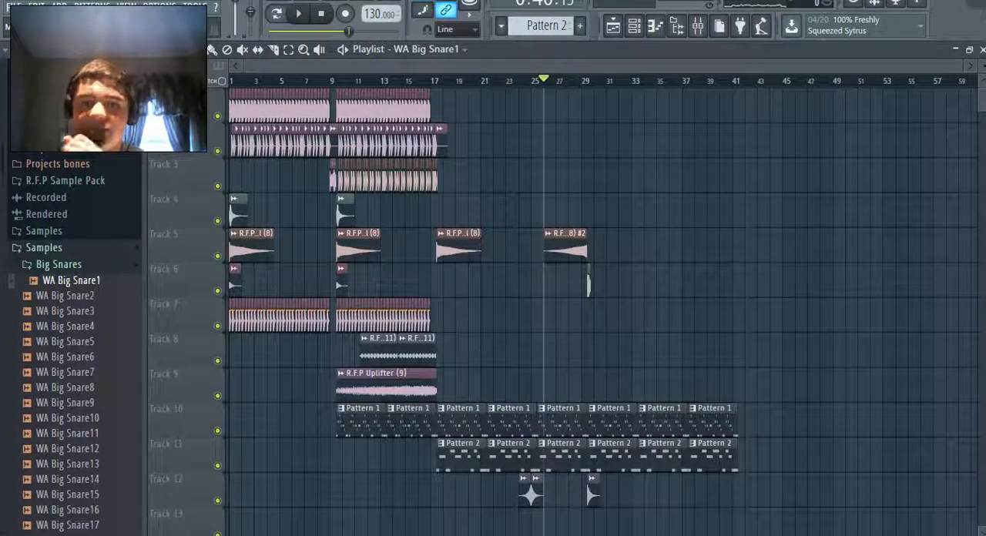
{"action": "left_click", "coordinate": [14, 5]}
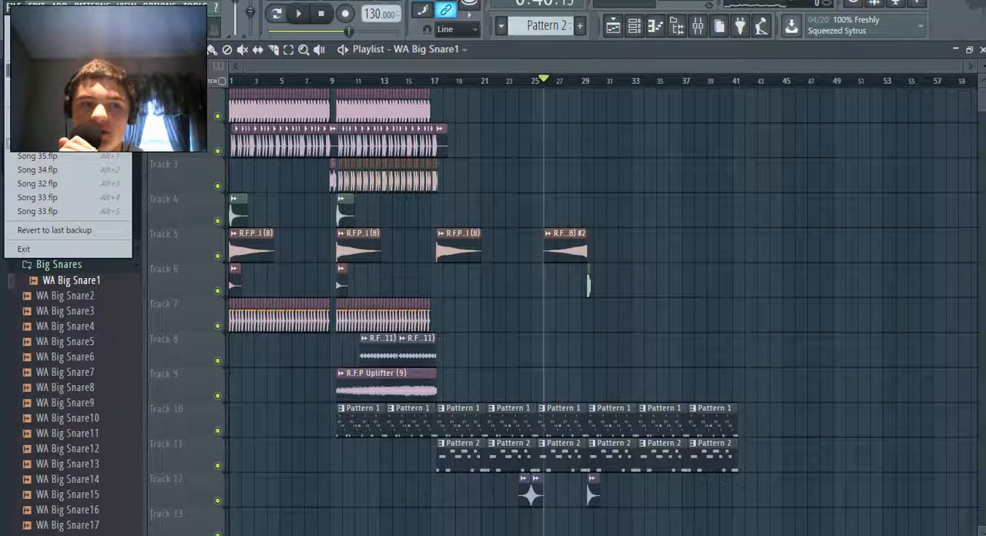
{"action": "left_click", "coordinate": [35, 69]}
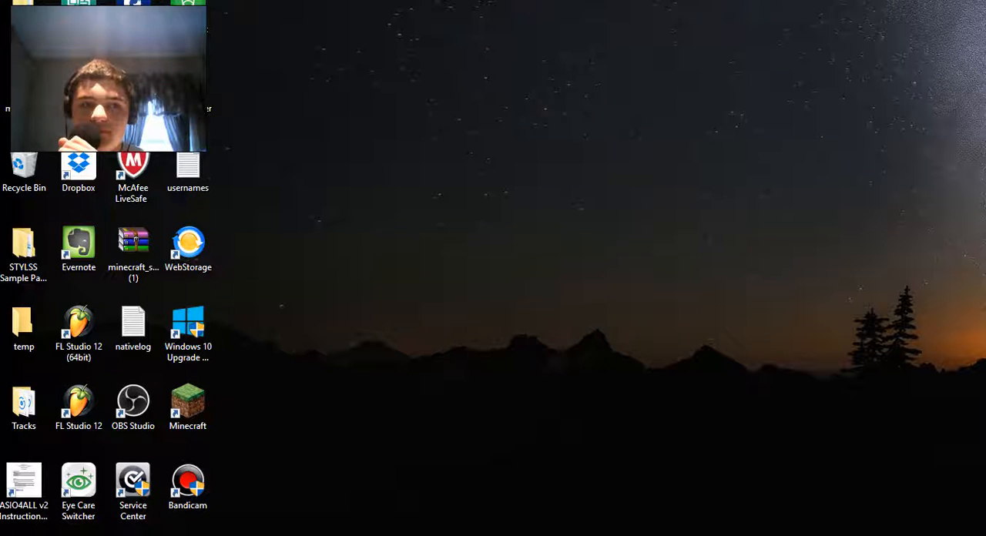